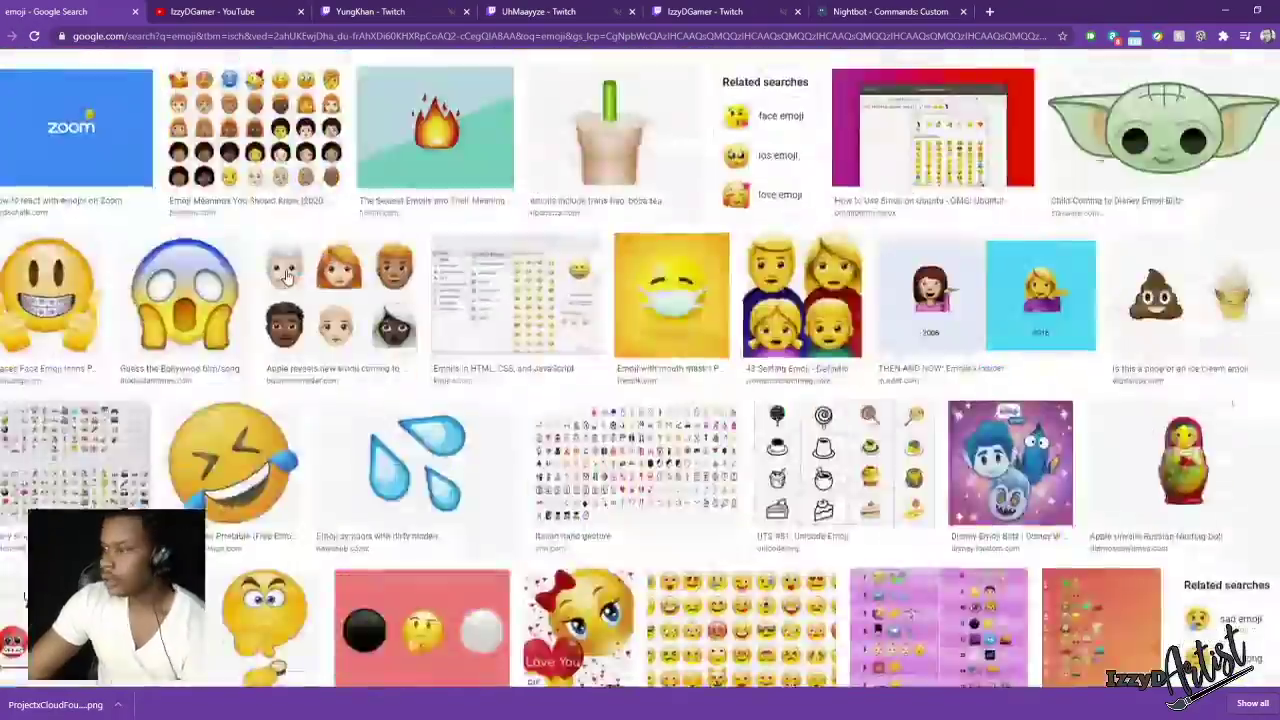
Look through the emoji image search results for a suitable reference picture.
{"action": "scroll", "coordinate": [562, 407], "scroll_direction": "down", "scroll_amount": 1}
{"action": "left_click", "coordinate": [532, 338]}
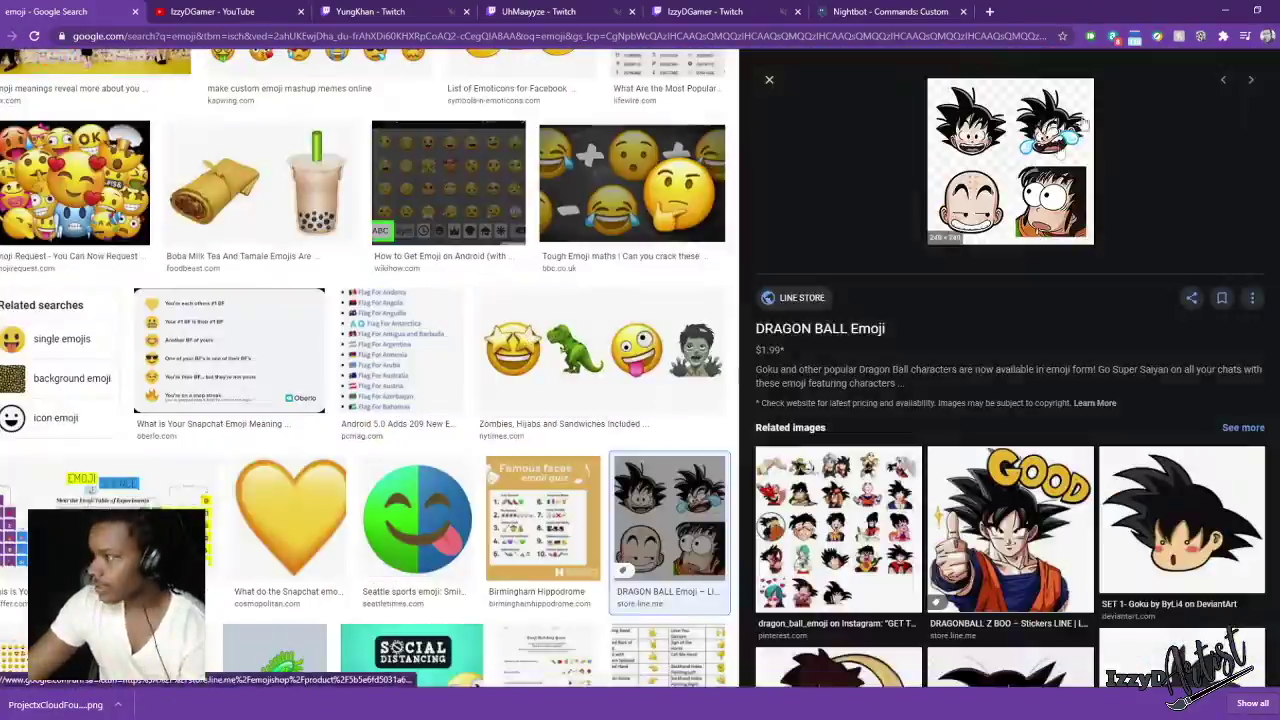
{"action": "key", "text": "alt+Left"}
{"action": "scroll", "coordinate": [502, 214], "scroll_direction": "up", "scroll_amount": 15}
{"action": "scroll", "coordinate": [530, 235], "scroll_direction": "down", "scroll_amount": 10}
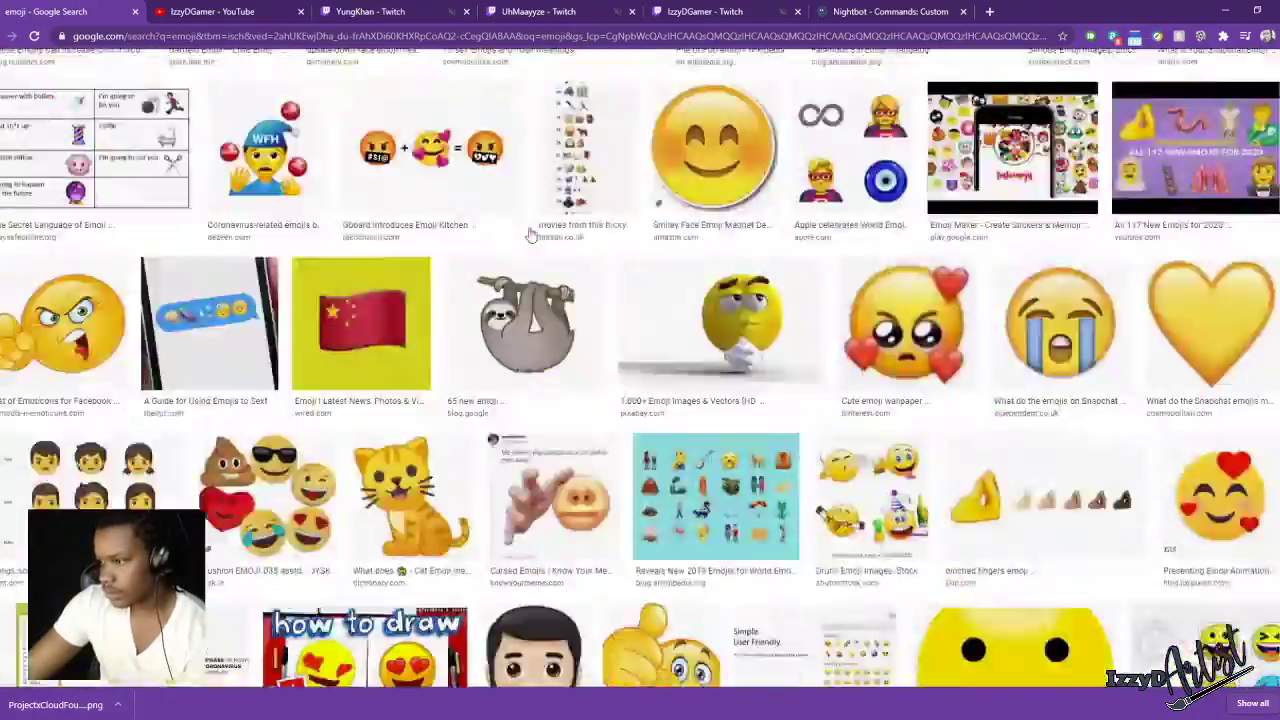
{"action": "scroll", "coordinate": [508, 262], "scroll_direction": "up", "scroll_amount": 5}
{"action": "scroll", "coordinate": [508, 262], "scroll_direction": "up", "scroll_amount": 10}
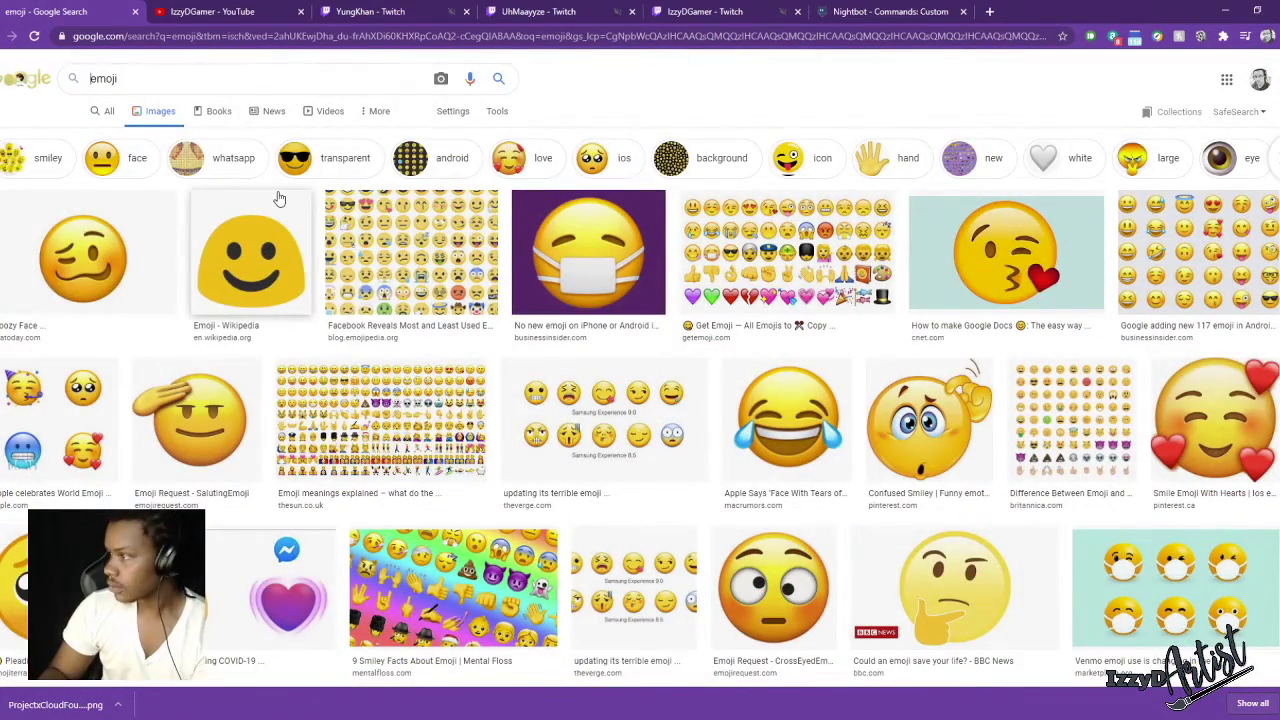
{"action": "right_click", "coordinate": [285, 158]}
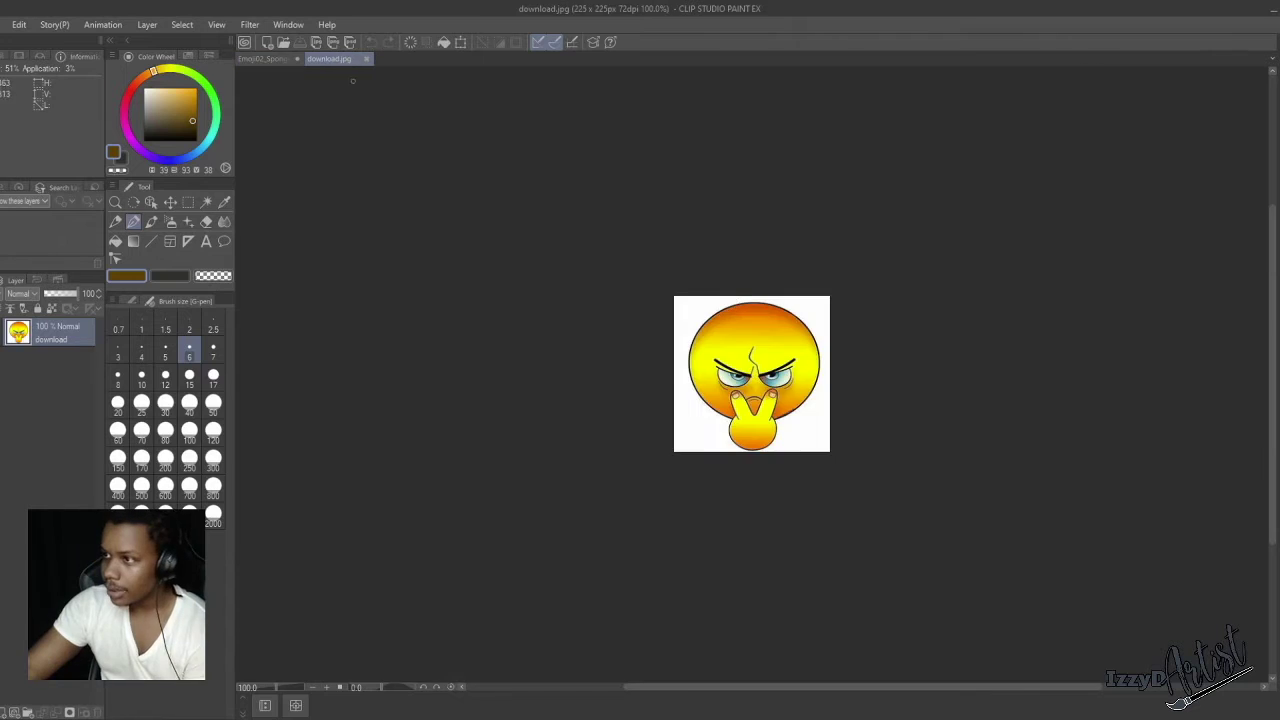
In Clip Studio Paint, undock download.jpg into a small floating window and park it beside the Emoji02_Spongebob canvas as reference.
{"action": "mouse_move", "coordinate": [348, 59]}
{"action": "left_mouse_down"}
{"action": "mouse_move", "coordinate": [270, 8]}
{"action": "mouse_move", "coordinate": [270, 20]}
{"action": "left_mouse_up"}
{"action": "left_click_drag", "start_coordinate": [781, 199], "coordinate": [762, 316]}
{"action": "key", "text": "ctrl+z"}
{"action": "left_click_drag", "start_coordinate": [262, 59], "coordinate": [292, 107]}
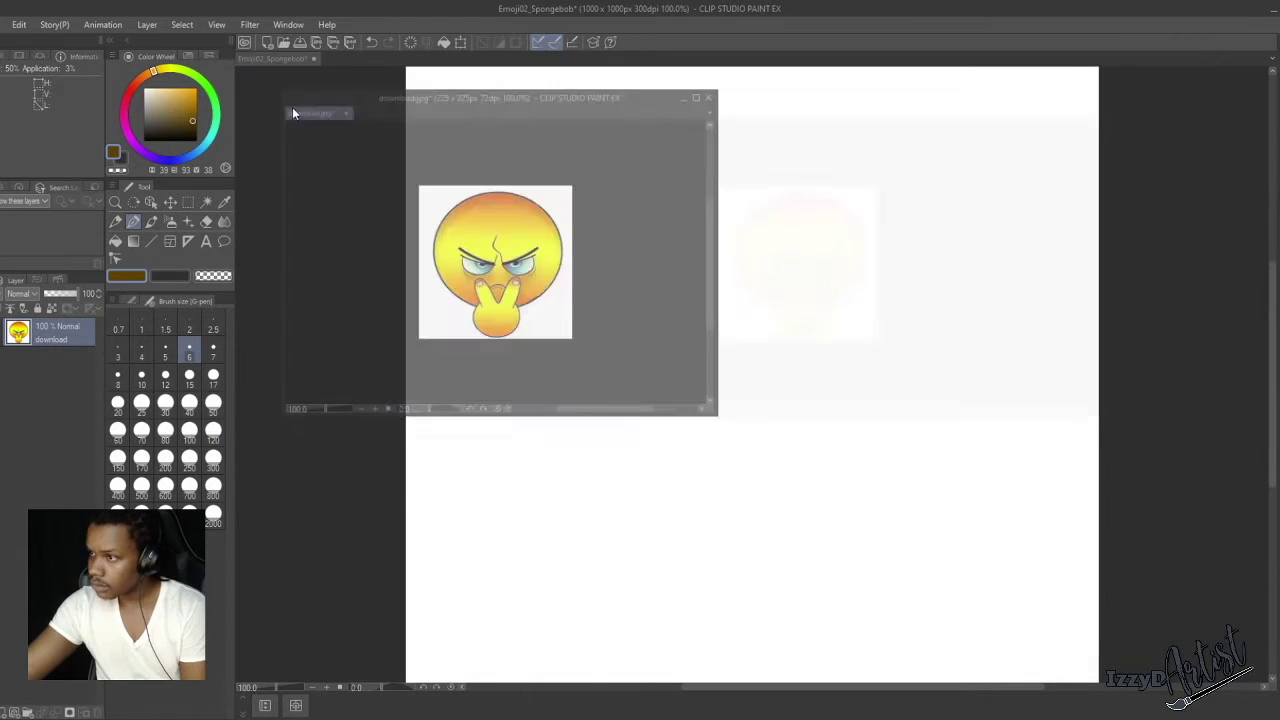
{"action": "left_click_drag", "start_coordinate": [722, 149], "coordinate": [480, 152]}
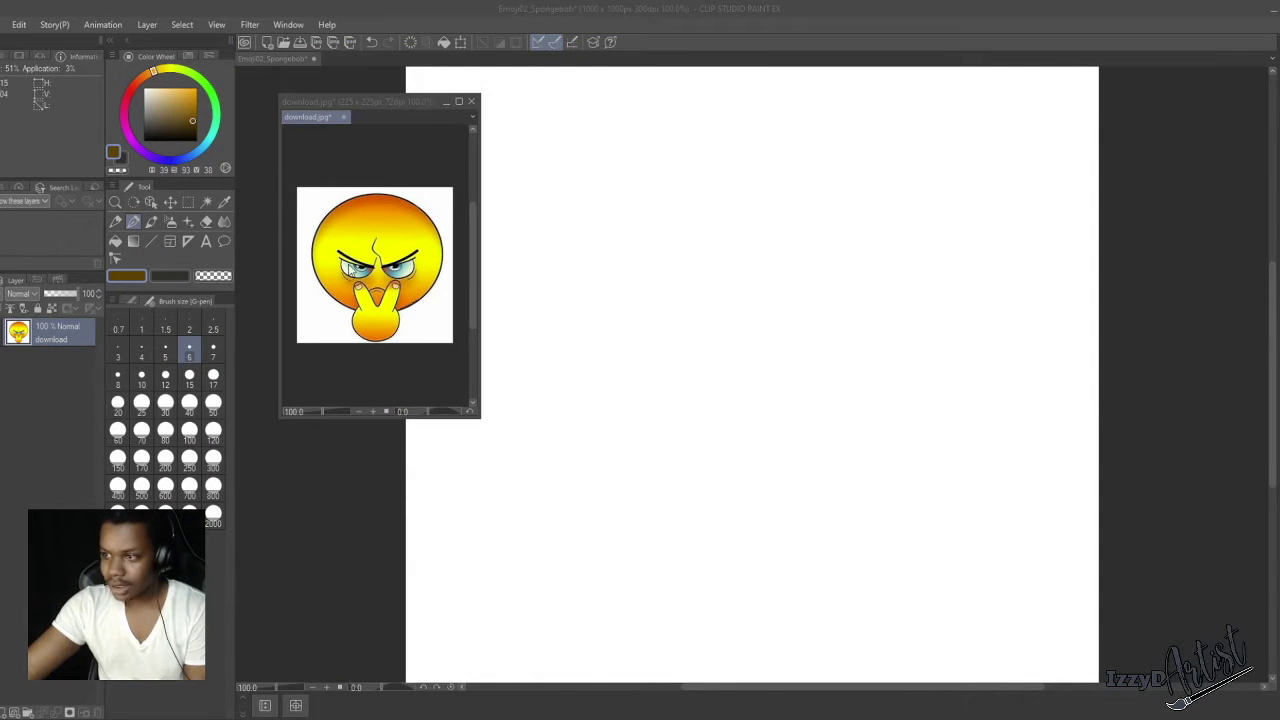
{"action": "left_click_drag", "start_coordinate": [380, 101], "coordinate": [728, 154]}
{"action": "left_click_drag", "start_coordinate": [829, 466], "coordinate": [860, 500]}
{"action": "left_click_drag", "start_coordinate": [720, 158], "coordinate": [1177, 86]}
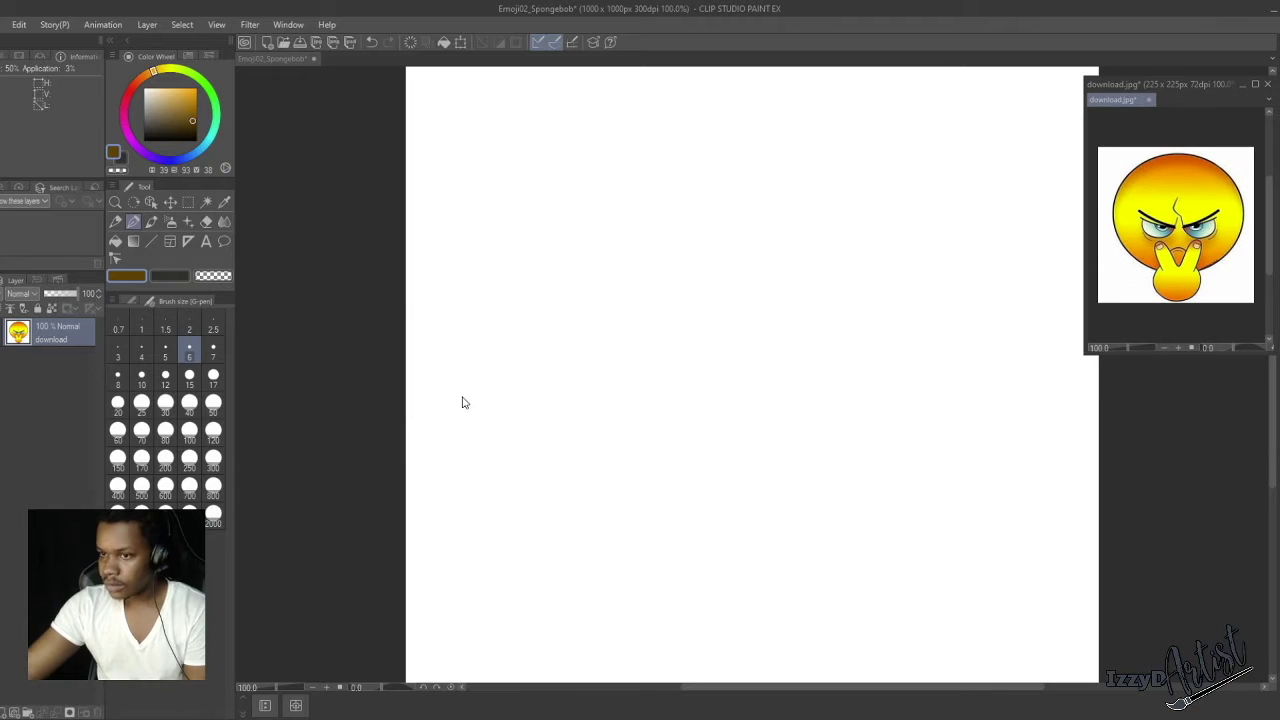
Add a new layer named Sketch above the paper in the Emoji02_Spongebob document.
{"action": "left_click", "coordinate": [213, 487]}
{"action": "left_click", "coordinate": [791, 294]}
{"action": "left_click", "coordinate": [115, 222]}
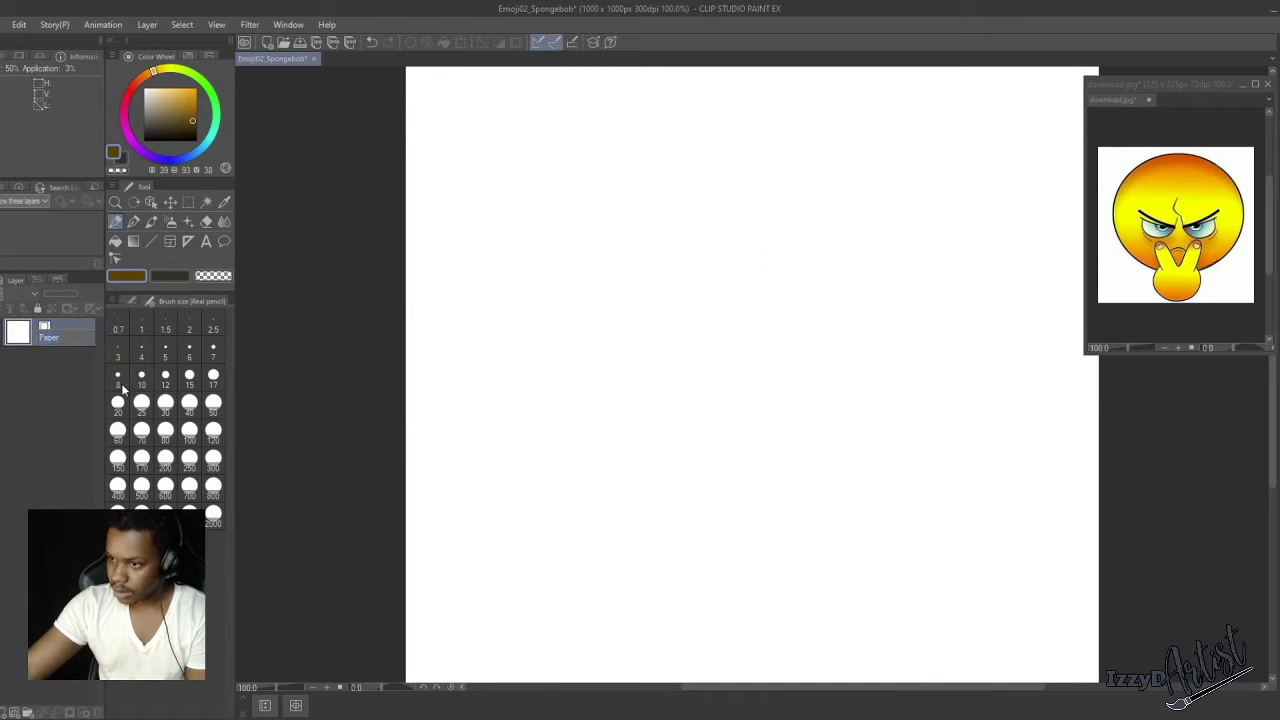
{"action": "left_click", "coordinate": [14, 712]}
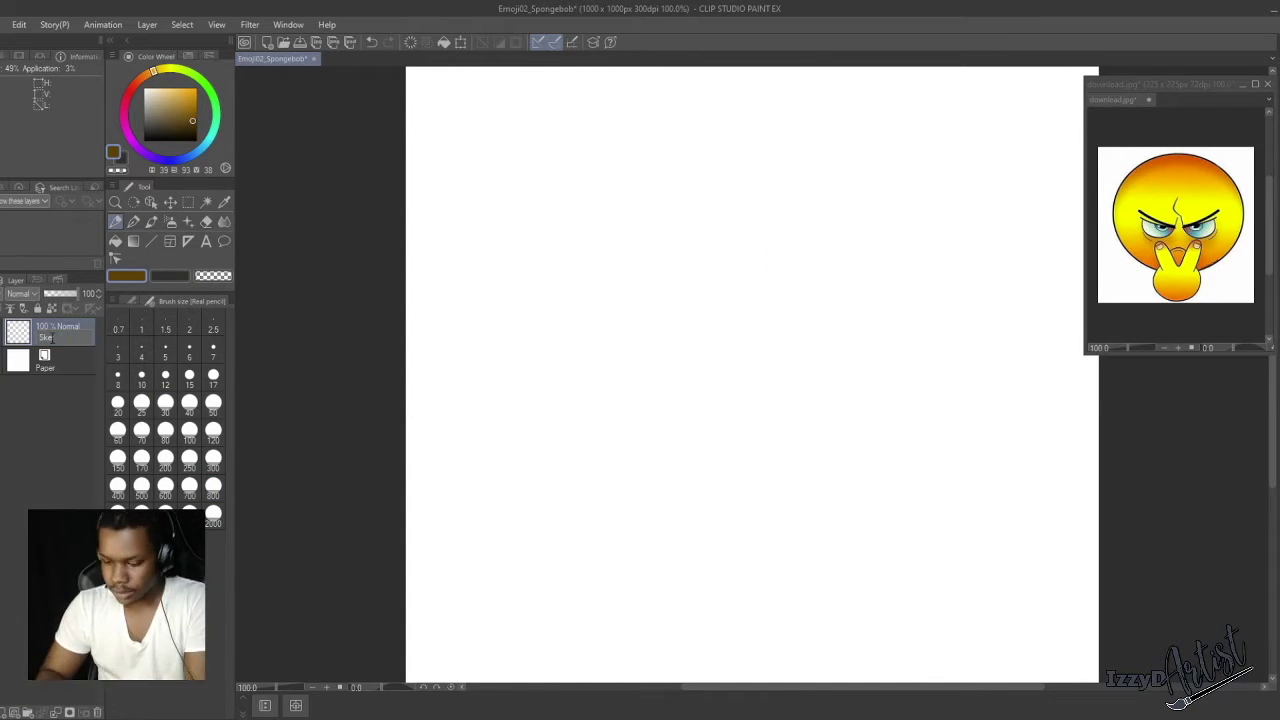
Stamp one solid brown circle in the middle of the canvas using the G-pen at brush size 800.
{"action": "left_click", "coordinate": [745, 360]}
{"action": "key", "text": "ctrl+z"}
{"action": "left_click", "coordinate": [133, 222]}
{"action": "left_click", "coordinate": [797, 358]}
{"action": "key", "text": "ctrl+z"}
{"action": "left_click", "coordinate": [743, 361]}
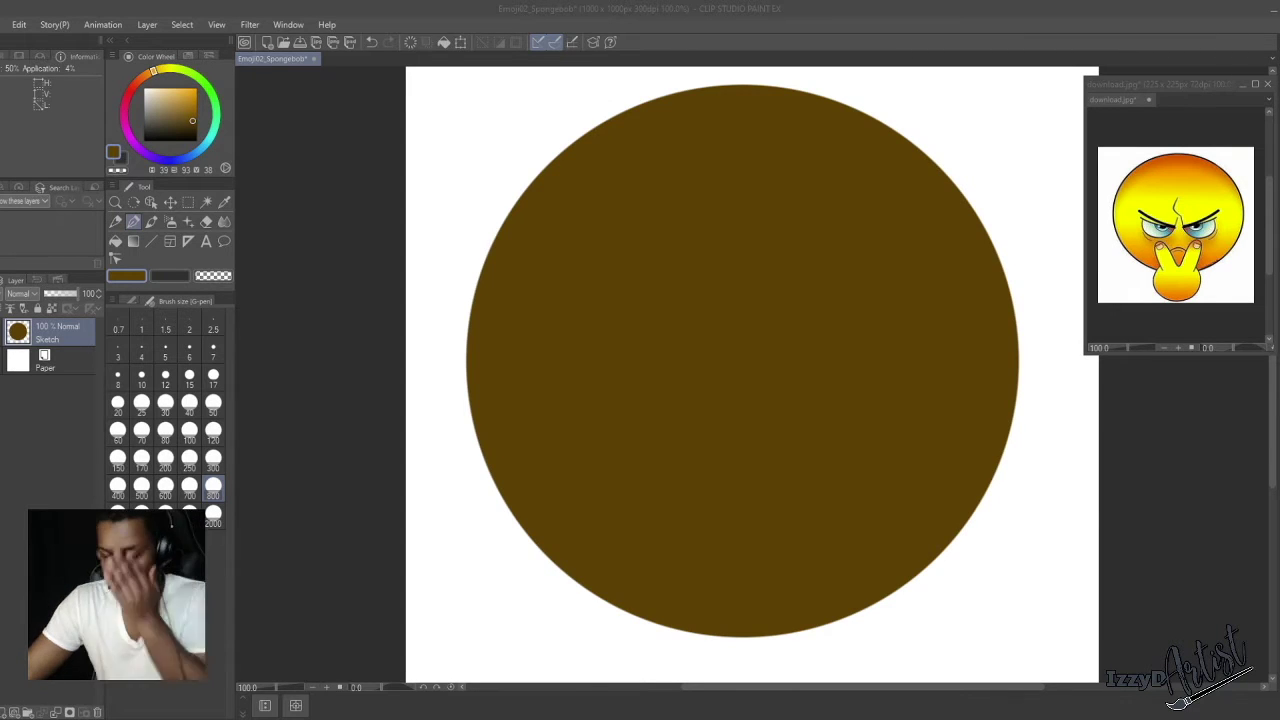
Rename the layer holding the circle to Face.
{"action": "double_click", "coordinate": [38, 338]}
{"action": "type", "text": "Face"}
{"action": "key", "text": "Return"}
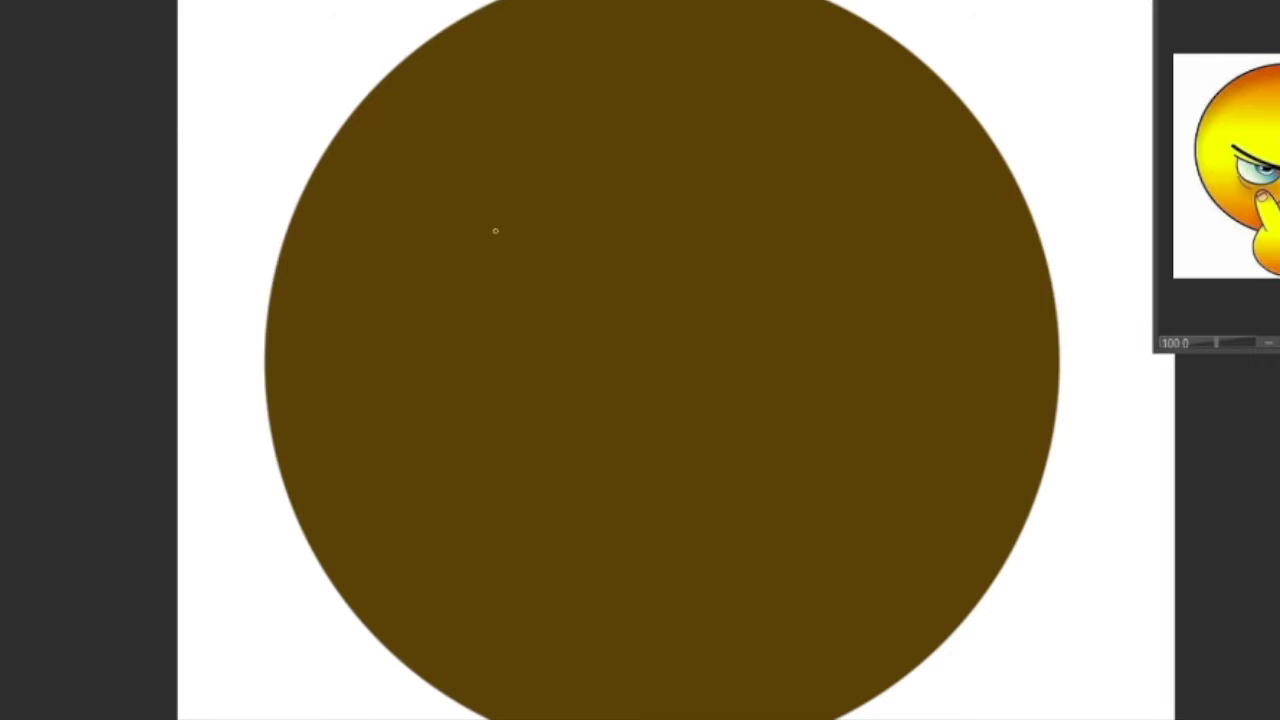
Recolour the face circle off-white and set the drawing colour to black.
{"action": "left_click", "coordinate": [1170, 446]}
{"action": "key", "text": "Return"}
{"action": "left_click", "coordinate": [281, 124]}
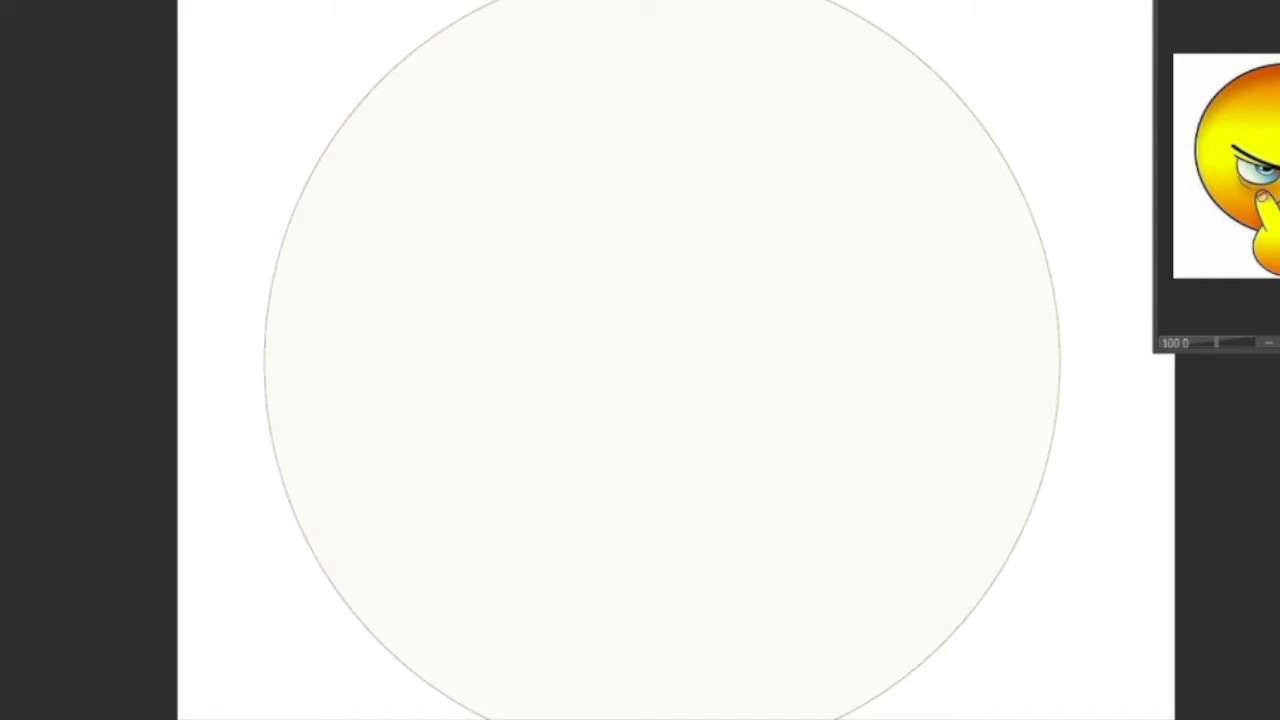
{"action": "left_click", "coordinate": [957, 523]}
{"action": "key", "text": "Return"}
Sketch a slanted left eyebrow with a freehand eye outline beneath it on the face.
{"action": "left_click_drag", "start_coordinate": [440, 194], "coordinate": [526, 283]}
{"action": "key", "text": "ctrl+z"}
{"action": "mouse_move", "coordinate": [373, 301]}
{"action": "left_mouse_down"}
{"action": "mouse_move", "coordinate": [549, 373]}
{"action": "mouse_move", "coordinate": [556, 388]}
{"action": "left_mouse_up"}
{"action": "left_click_drag", "start_coordinate": [358, 247], "coordinate": [634, 372]}
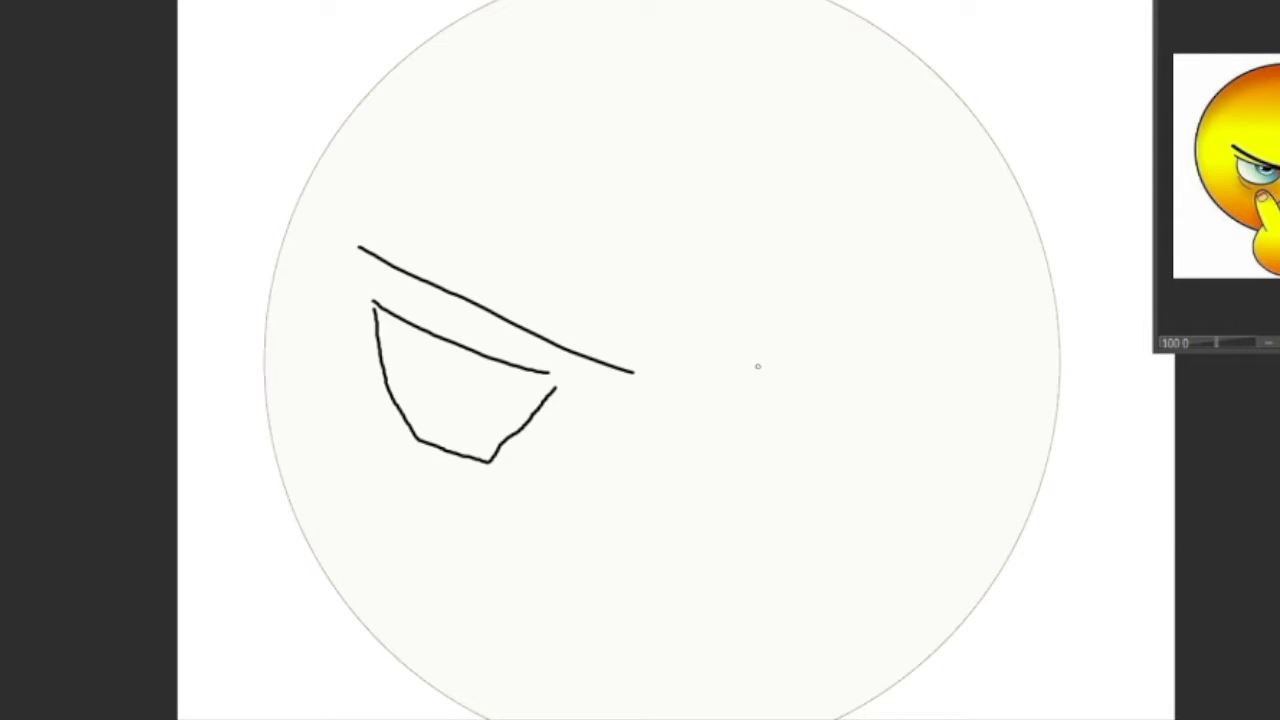
Try sketching a matching right eyebrow and eye freehand, and undo the strokes.
{"action": "left_click_drag", "start_coordinate": [716, 372], "coordinate": [956, 281]}
{"action": "left_click_drag", "start_coordinate": [740, 391], "coordinate": [922, 342]}
{"action": "mouse_move", "coordinate": [738, 398]}
{"action": "left_mouse_down"}
{"action": "mouse_move", "coordinate": [950, 350]}
{"action": "mouse_move", "coordinate": [720, 387]}
{"action": "mouse_move", "coordinate": [826, 311]}
{"action": "left_mouse_up"}
{"action": "key", "text": "ctrl+z"}
{"action": "key", "text": "ctrl+z"}
{"action": "key", "text": "ctrl+z"}
{"action": "key", "text": "ctrl+z"}
{"action": "key", "text": "ctrl+z"}
Sketch the right eyebrow freehand again and try out the upper lid line below it.
{"action": "left_click_drag", "start_coordinate": [691, 371], "coordinate": [944, 281]}
{"action": "left_click_drag", "start_coordinate": [724, 389], "coordinate": [951, 348]}
{"action": "key", "text": "ctrl+z"}
{"action": "key", "text": "ctrl+z"}
{"action": "key", "text": "ctrl+z"}
{"action": "left_click_drag", "start_coordinate": [752, 371], "coordinate": [996, 343]}
{"action": "key", "text": "ctrl+z"}
{"action": "mouse_move", "coordinate": [792, 392]}
{"action": "left_mouse_down"}
{"action": "mouse_move", "coordinate": [718, 519]}
{"action": "mouse_move", "coordinate": [1019, 380]}
{"action": "mouse_move", "coordinate": [764, 375]}
{"action": "left_mouse_up"}
{"action": "key", "text": "ctrl+z"}
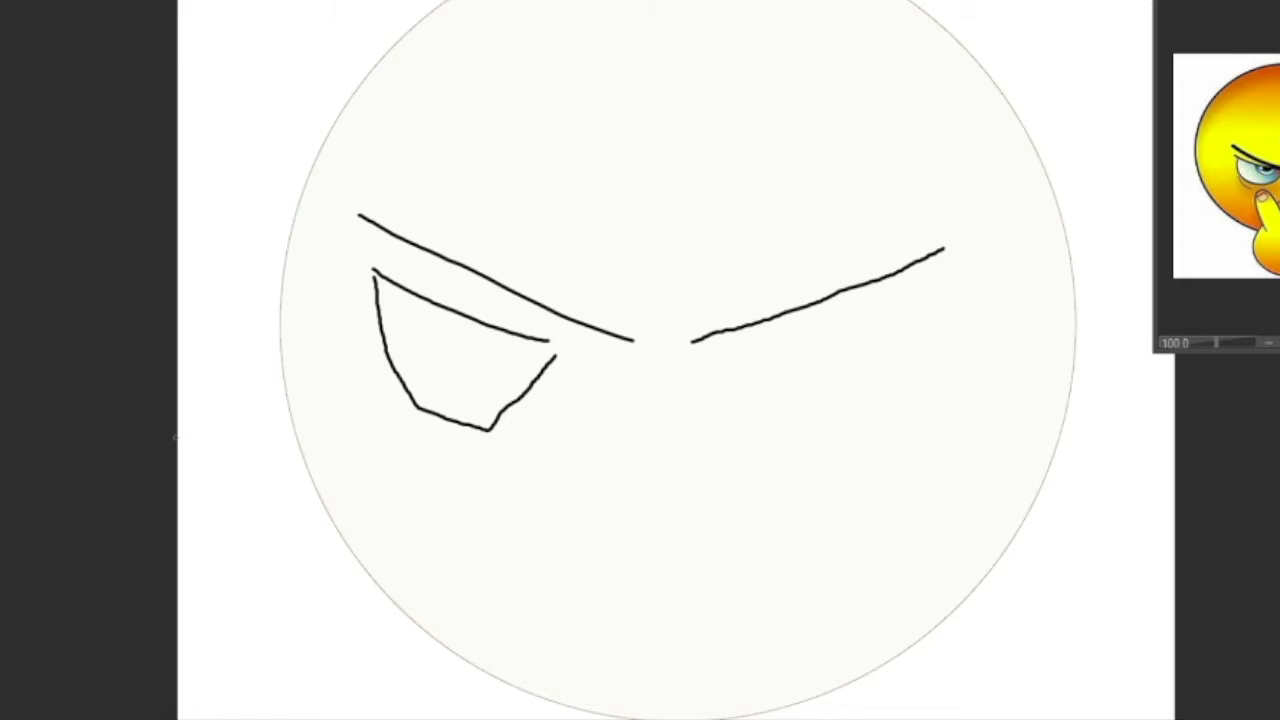
Try outlining the right eye freehand under its brow, and undo the eye and the brow.
{"action": "left_click_drag", "start_coordinate": [740, 352], "coordinate": [908, 308]}
{"action": "key", "text": "ctrl+z"}
{"action": "left_click_drag", "start_coordinate": [749, 352], "coordinate": [894, 294]}
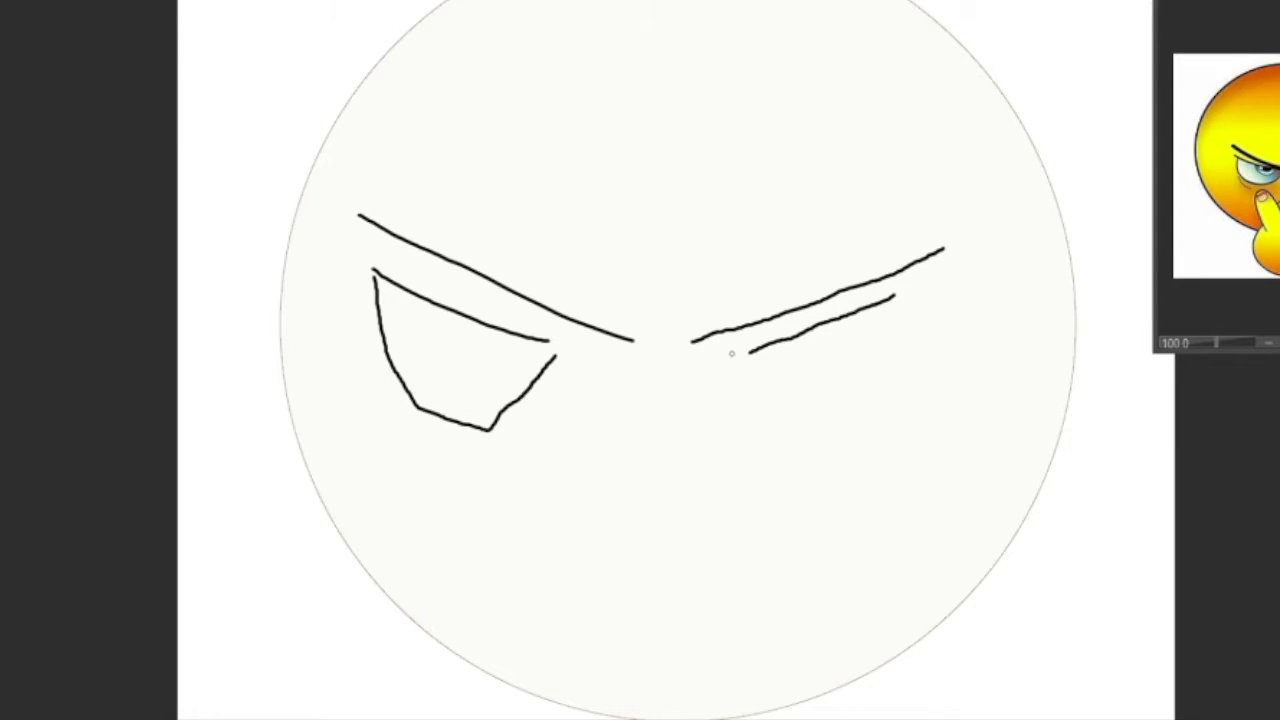
{"action": "left_click_drag", "start_coordinate": [752, 362], "coordinate": [885, 422]}
{"action": "mouse_move", "coordinate": [884, 300]}
{"action": "left_mouse_down"}
{"action": "mouse_move", "coordinate": [931, 292]}
{"action": "mouse_move", "coordinate": [852, 432]}
{"action": "left_mouse_up"}
{"action": "key", "text": "ctrl+z"}
{"action": "key", "text": "ctrl+z"}
{"action": "key", "text": "ctrl+z"}
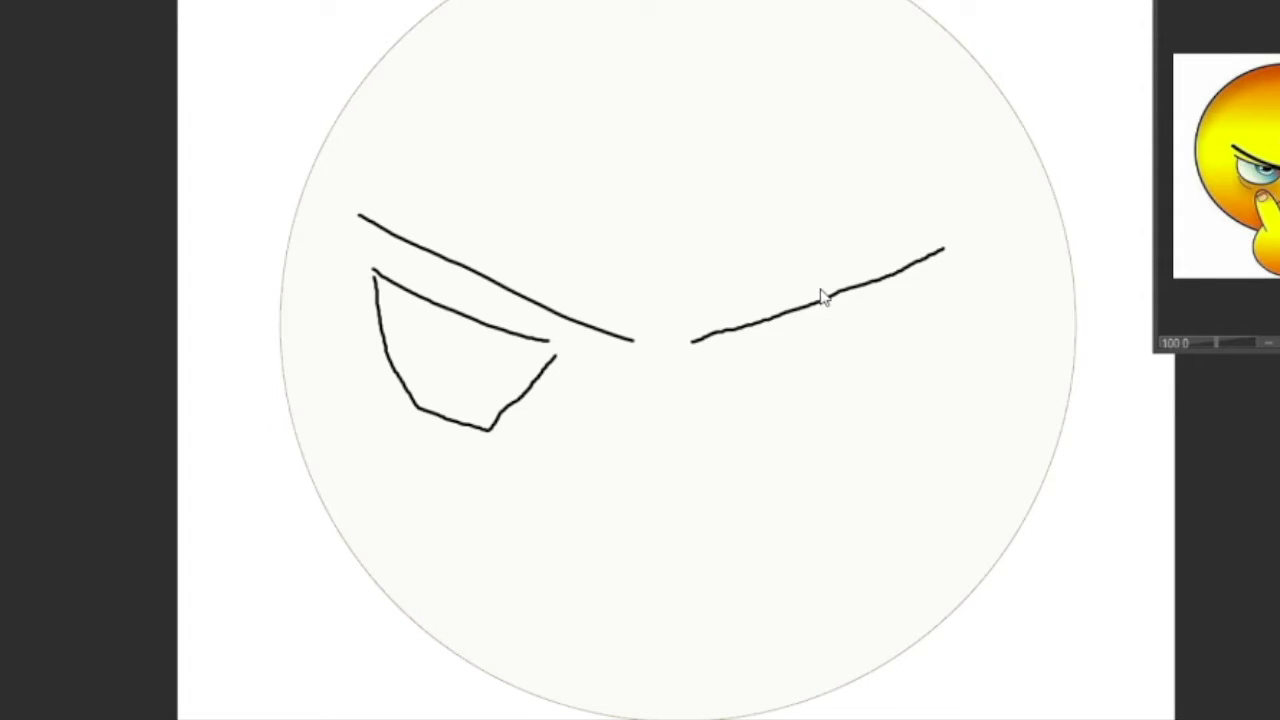
{"action": "key", "text": "ctrl+z"}
{"action": "key", "text": "ctrl+z"}
Draw the right eyebrow as a straight slanted line with a four-sided, straight-edged eye outline beneath it.
{"action": "left_click_drag", "start_coordinate": [942, 174], "coordinate": [722, 332]}
{"action": "key", "text": "ctrl+z"}
{"action": "left_click_drag", "start_coordinate": [975, 235], "coordinate": [689, 338]}
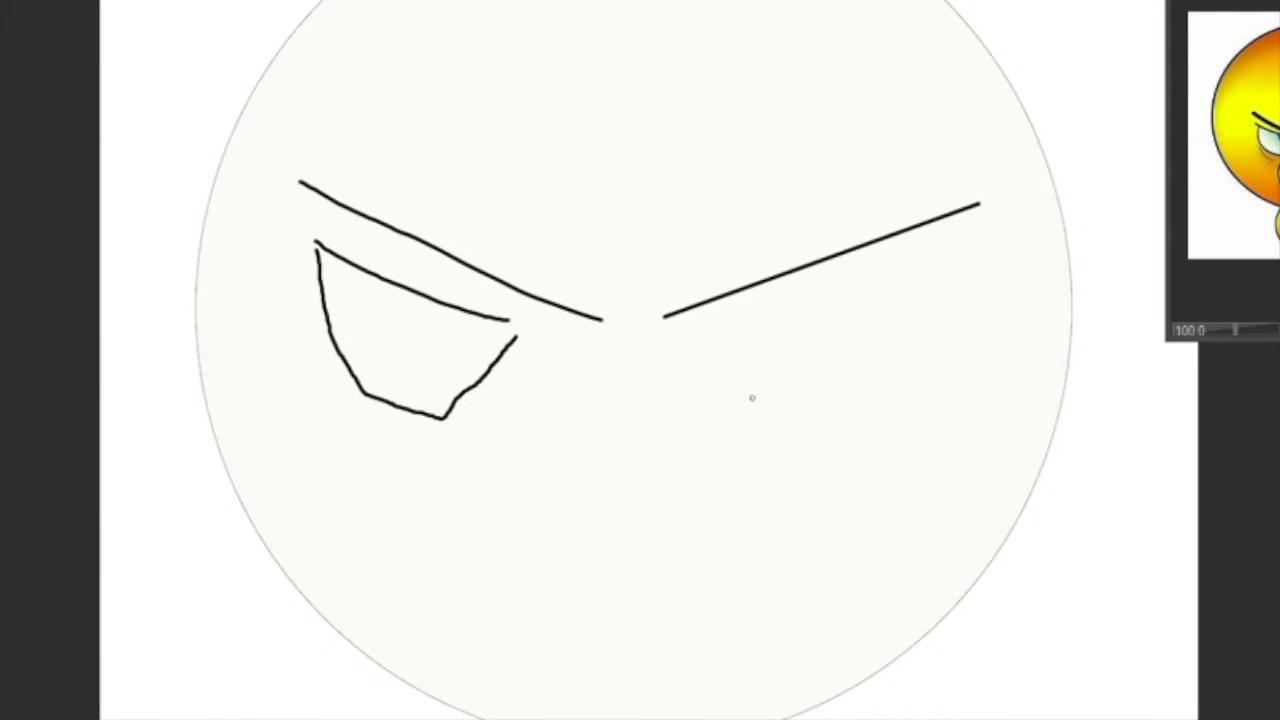
{"action": "mouse_move", "coordinate": [700, 322]}
{"action": "left_mouse_down"}
{"action": "mouse_move", "coordinate": [845, 376]}
{"action": "mouse_move", "coordinate": [752, 391]}
{"action": "mouse_move", "coordinate": [700, 322]}
{"action": "left_mouse_up"}
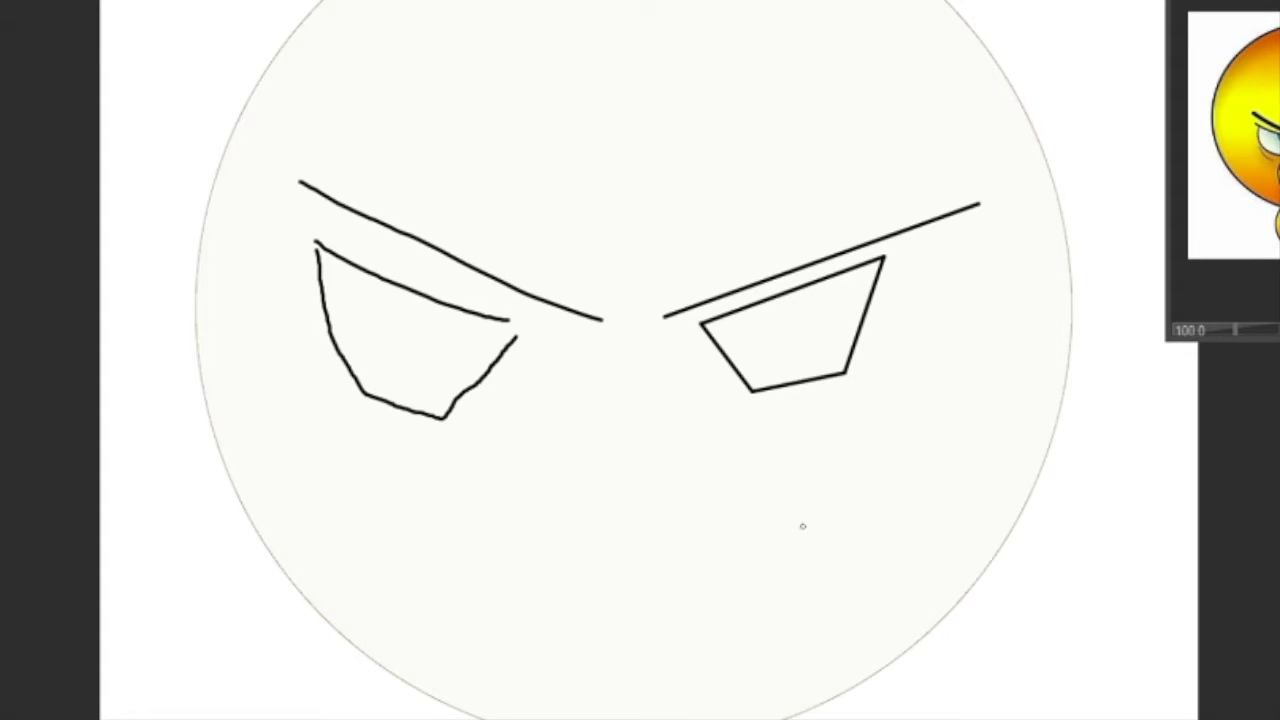
Replace the freehand left eyebrow and eye with a straight slanted brow and a four-sided, straight-edged eye outline.
{"action": "key", "text": "e"}
{"action": "mouse_move", "coordinate": [586, 358]}
{"action": "left_mouse_down"}
{"action": "mouse_move", "coordinate": [497, 297]}
{"action": "mouse_move", "coordinate": [365, 125]}
{"action": "left_mouse_up"}
{"action": "key", "text": "e"}
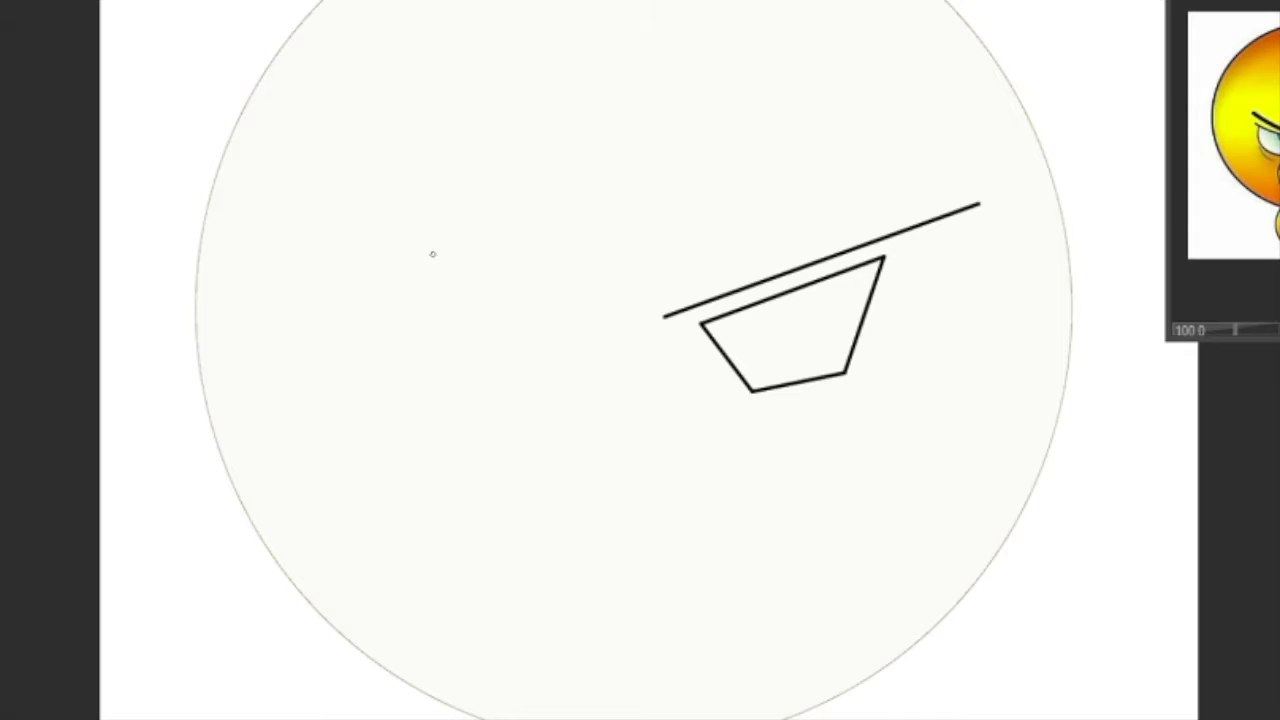
{"action": "mouse_move", "coordinate": [575, 319]}
{"action": "left_mouse_down"}
{"action": "mouse_move", "coordinate": [466, 294]}
{"action": "mouse_move", "coordinate": [257, 209]}
{"action": "mouse_move", "coordinate": [263, 198]}
{"action": "left_mouse_up"}
{"action": "mouse_move", "coordinate": [515, 318]}
{"action": "left_mouse_down"}
{"action": "mouse_move", "coordinate": [334, 257]}
{"action": "mouse_move", "coordinate": [349, 248]}
{"action": "left_mouse_up"}
{"action": "left_click_drag", "start_coordinate": [349, 248], "coordinate": [403, 370]}
{"action": "left_click_drag", "start_coordinate": [403, 370], "coordinate": [490, 373]}
{"action": "left_click_drag", "start_coordinate": [490, 373], "coordinate": [515, 318]}
Try sketching the two raised fingers over the lower face freehand, and undo them.
{"action": "mouse_move", "coordinate": [543, 635]}
{"action": "left_mouse_down"}
{"action": "mouse_move", "coordinate": [716, 629]}
{"action": "mouse_move", "coordinate": [715, 641]}
{"action": "left_mouse_up"}
{"action": "key", "text": "ctrl+z"}
{"action": "key", "text": "ctrl+z"}
{"action": "left_click_drag", "start_coordinate": [557, 538], "coordinate": [704, 569]}
{"action": "key", "text": "ctrl+z"}
{"action": "key", "text": "ctrl+z"}
{"action": "key", "text": "ctrl+z"}
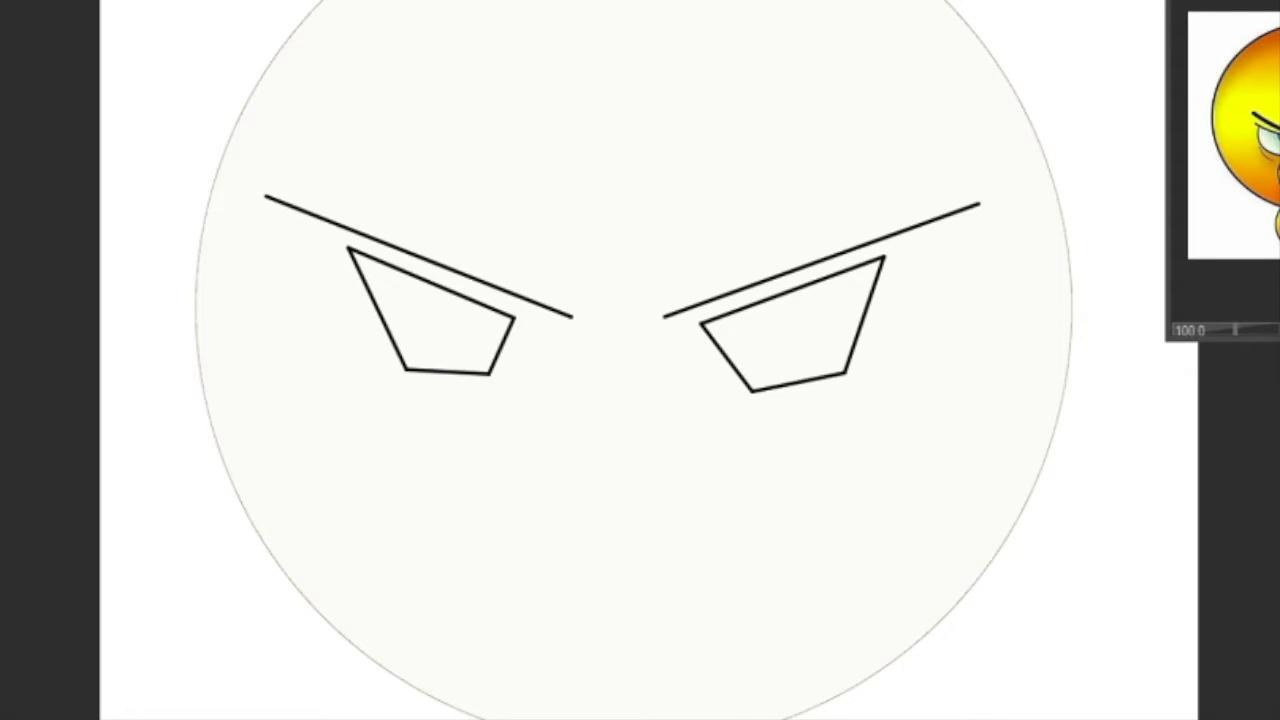
{"action": "mouse_move", "coordinate": [452, 717]}
{"action": "left_mouse_down"}
{"action": "mouse_move", "coordinate": [634, 677]}
{"action": "mouse_move", "coordinate": [743, 549]}
{"action": "mouse_move", "coordinate": [802, 717]}
{"action": "left_mouse_up"}
{"action": "key", "text": "ctrl+z"}
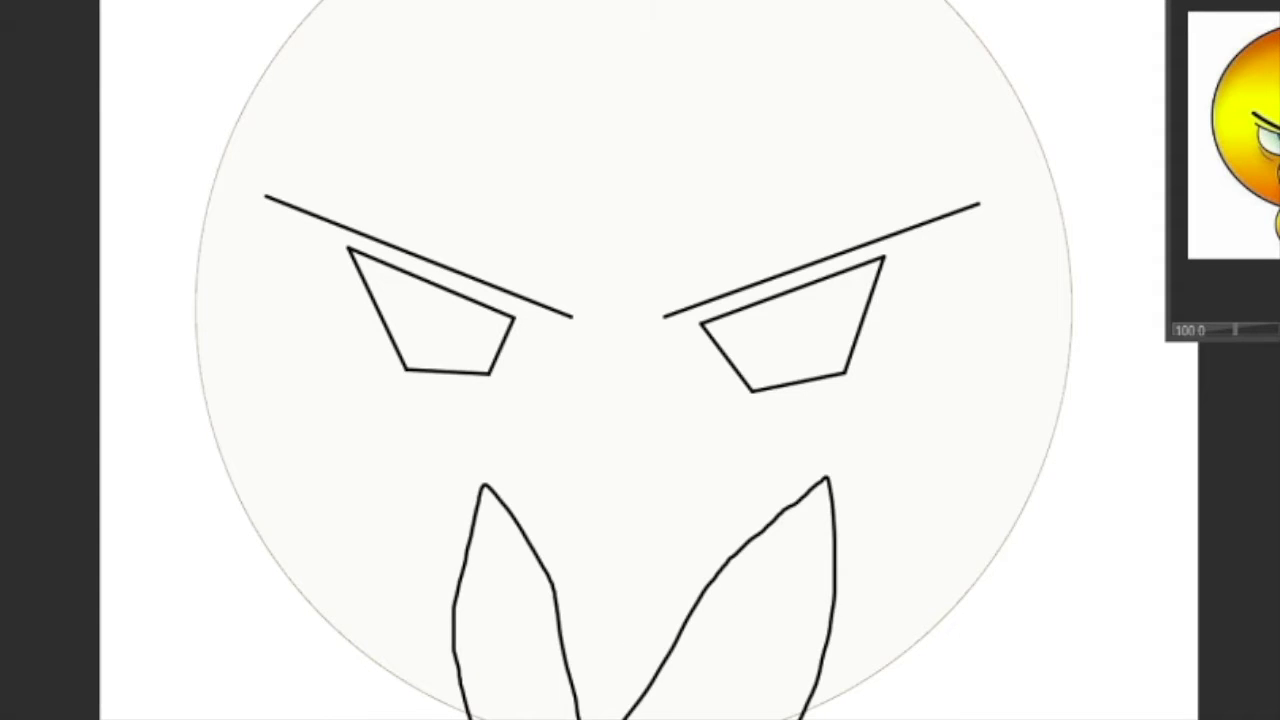
{"action": "key", "text": "ctrl+z"}
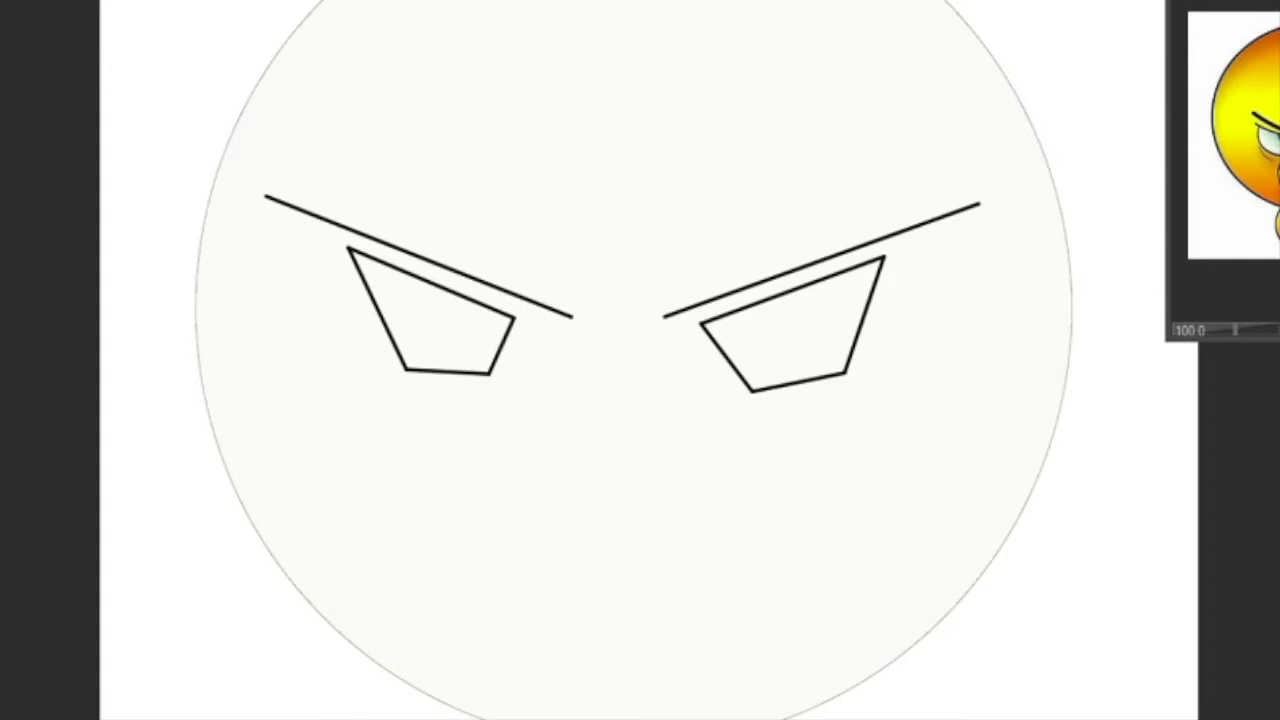
Draw a thin forehead crease running down between the eyebrows, with a short branch toward the left brow.
{"action": "left_click_drag", "start_coordinate": [588, 62], "coordinate": [652, 276]}
{"action": "key", "text": "ctrl+z"}
{"action": "key", "text": "ctrl+z"}
{"action": "left_click_drag", "start_coordinate": [590, 90], "coordinate": [651, 291]}
{"action": "left_click_drag", "start_coordinate": [626, 234], "coordinate": [580, 299]}
Try tracing a thin curved outline over the left eye, and undo it.
{"action": "left_click_drag", "start_coordinate": [455, 290], "coordinate": [568, 304]}
{"action": "left_click_drag", "start_coordinate": [333, 255], "coordinate": [553, 313]}
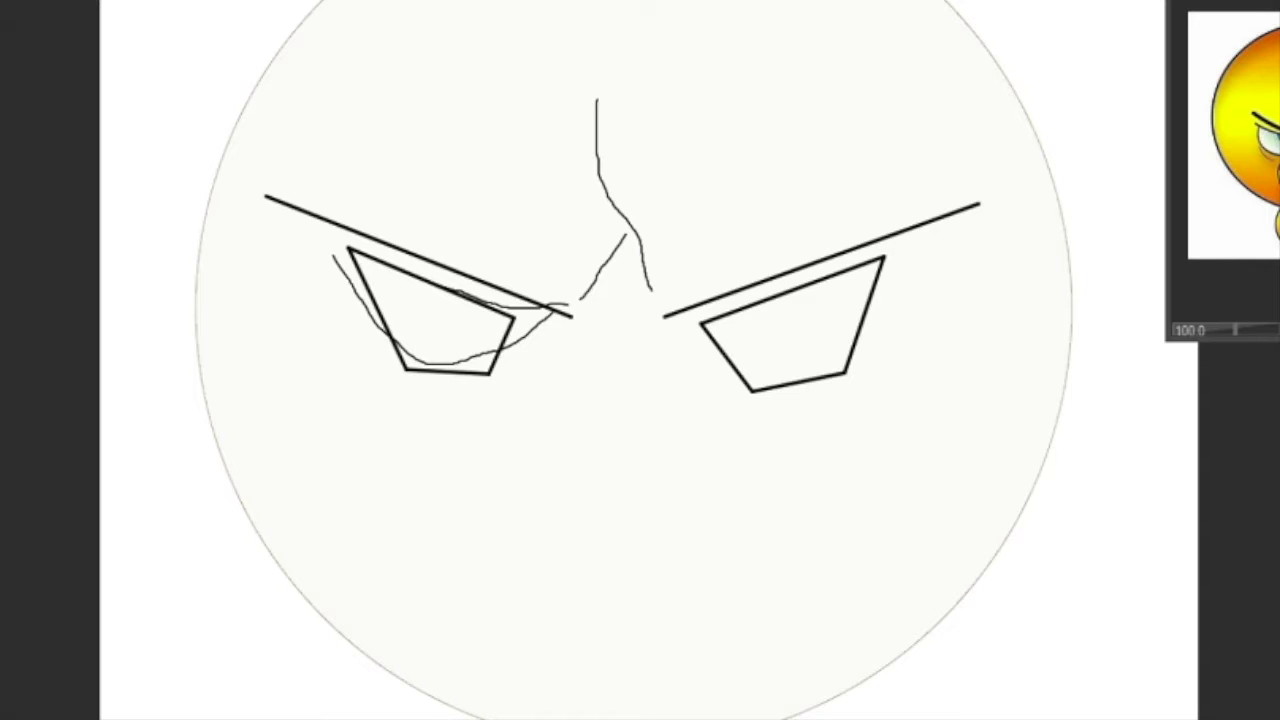
{"action": "key", "text": "ctrl+z"}
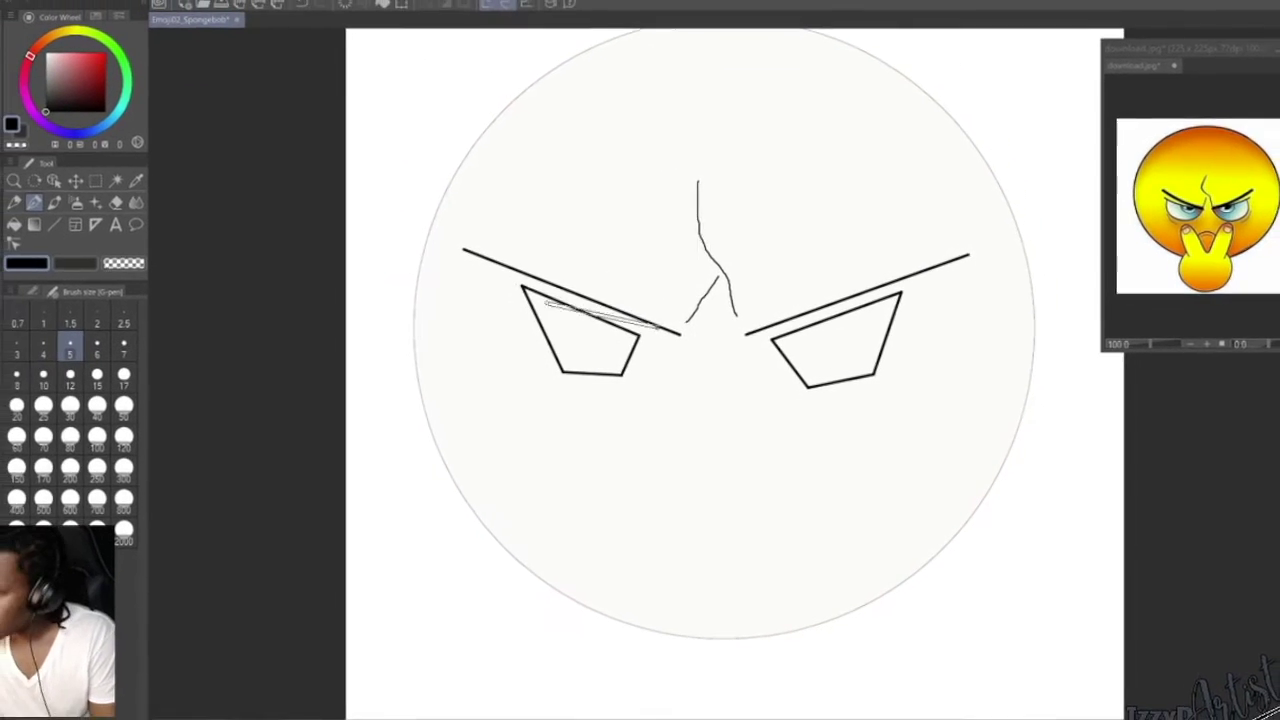
Draw a new left upper lid line reaching the brow's inner part and erase the old lid and inner side.
{"action": "left_click_drag", "start_coordinate": [648, 323], "coordinate": [511, 287]}
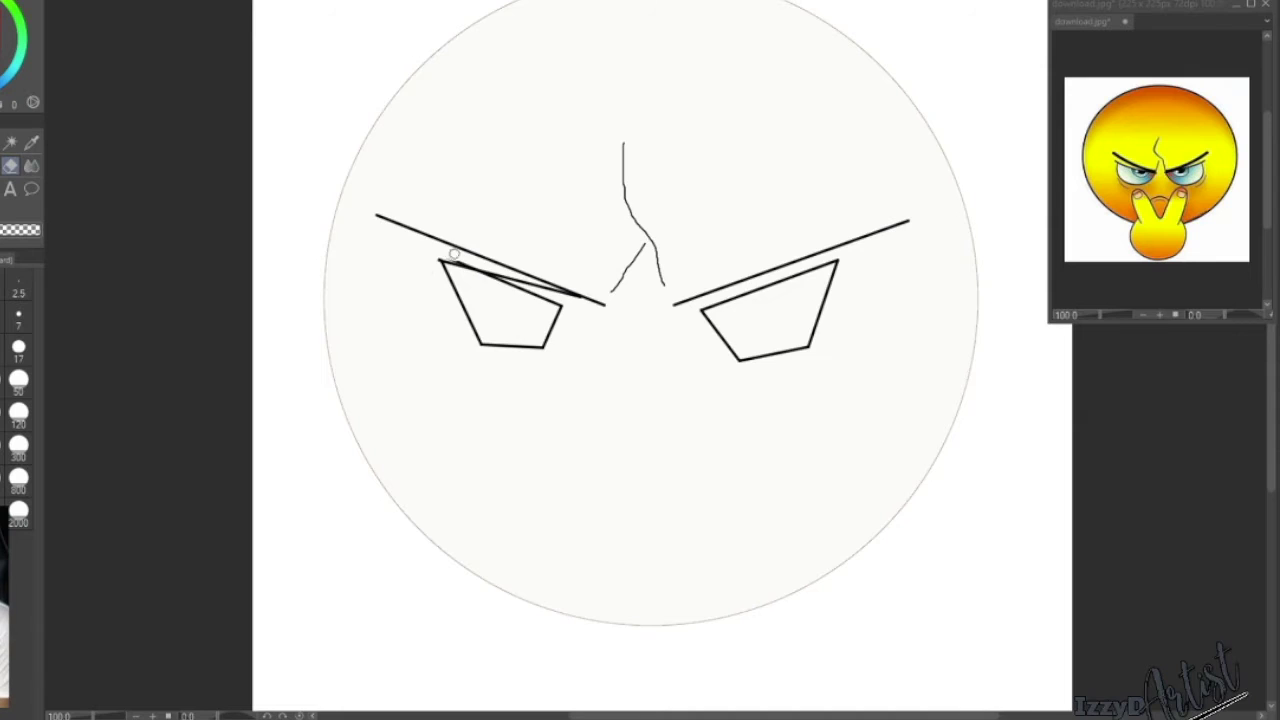
{"action": "scroll", "coordinate": [490, 292], "scroll_direction": "up", "scroll_amount": 5}
{"action": "scroll", "coordinate": [571, 259], "scroll_direction": "down", "scroll_amount": 3}
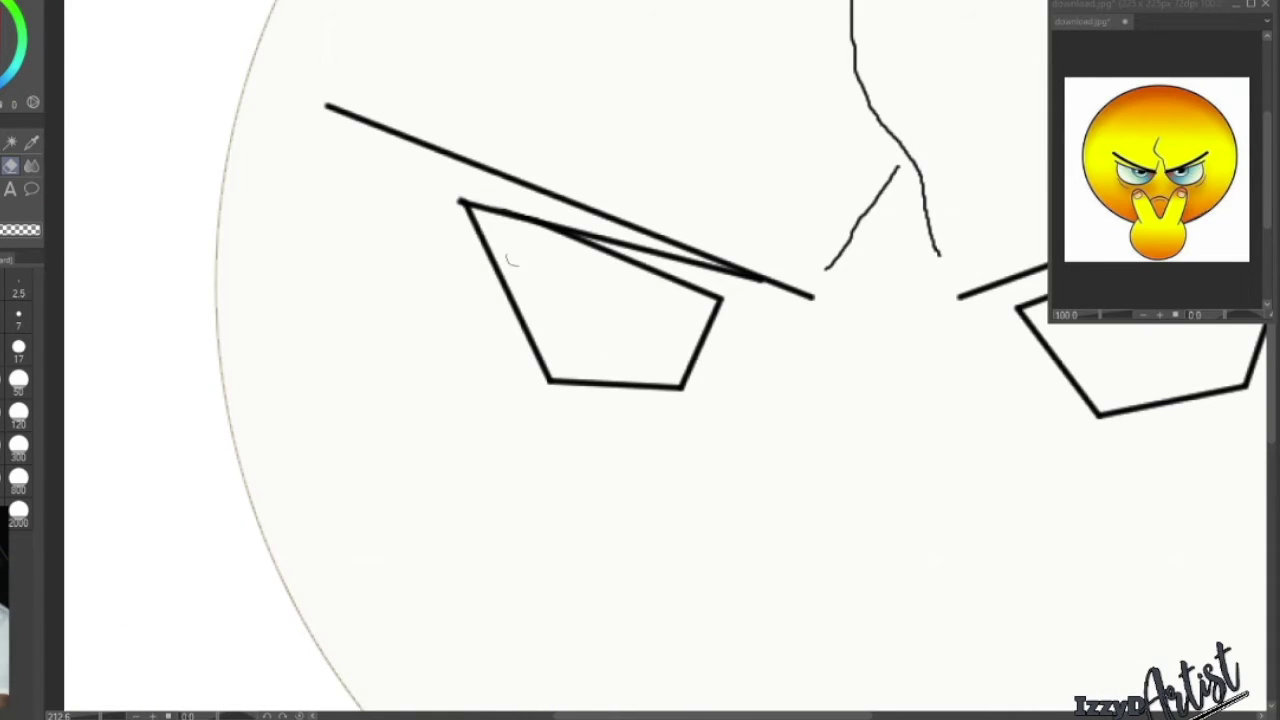
{"action": "scroll", "coordinate": [440, 220], "scroll_direction": "up", "scroll_amount": 5}
{"action": "scroll", "coordinate": [445, 220], "scroll_direction": "down", "scroll_amount": 8}
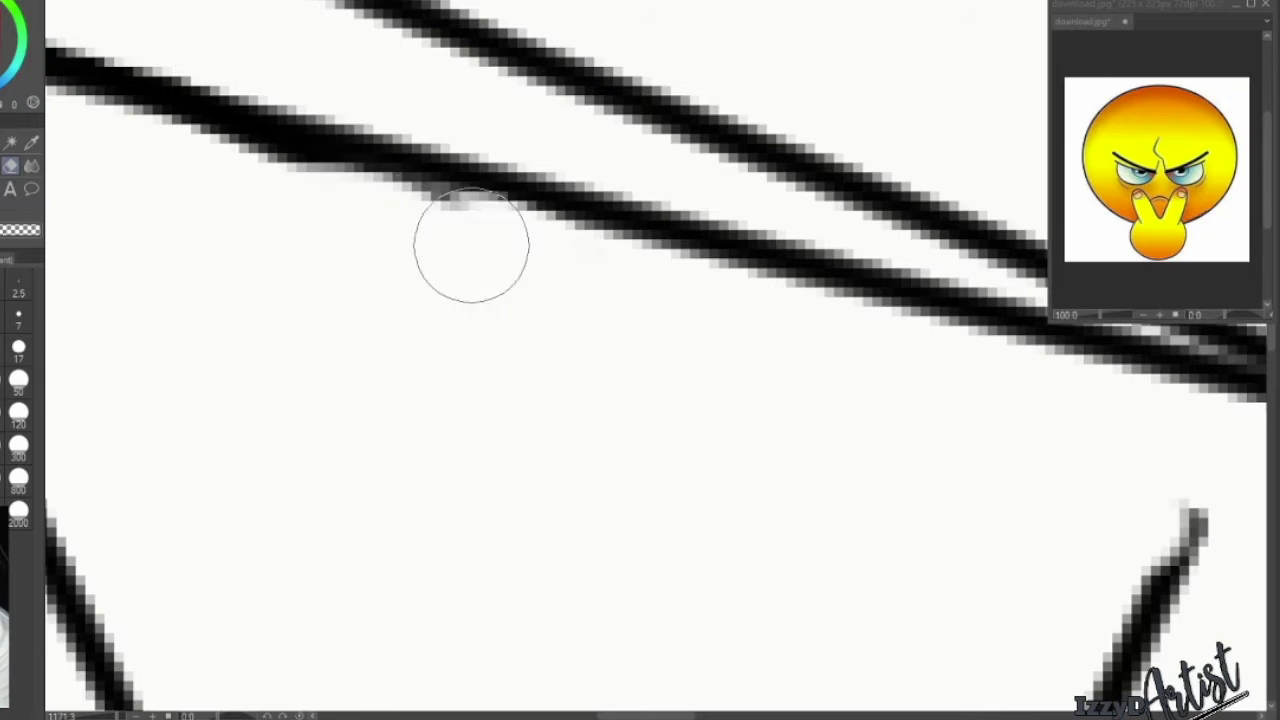
{"action": "scroll", "coordinate": [880, 563], "scroll_direction": "up", "scroll_amount": 4}
{"action": "key", "text": "ctrl+z"}
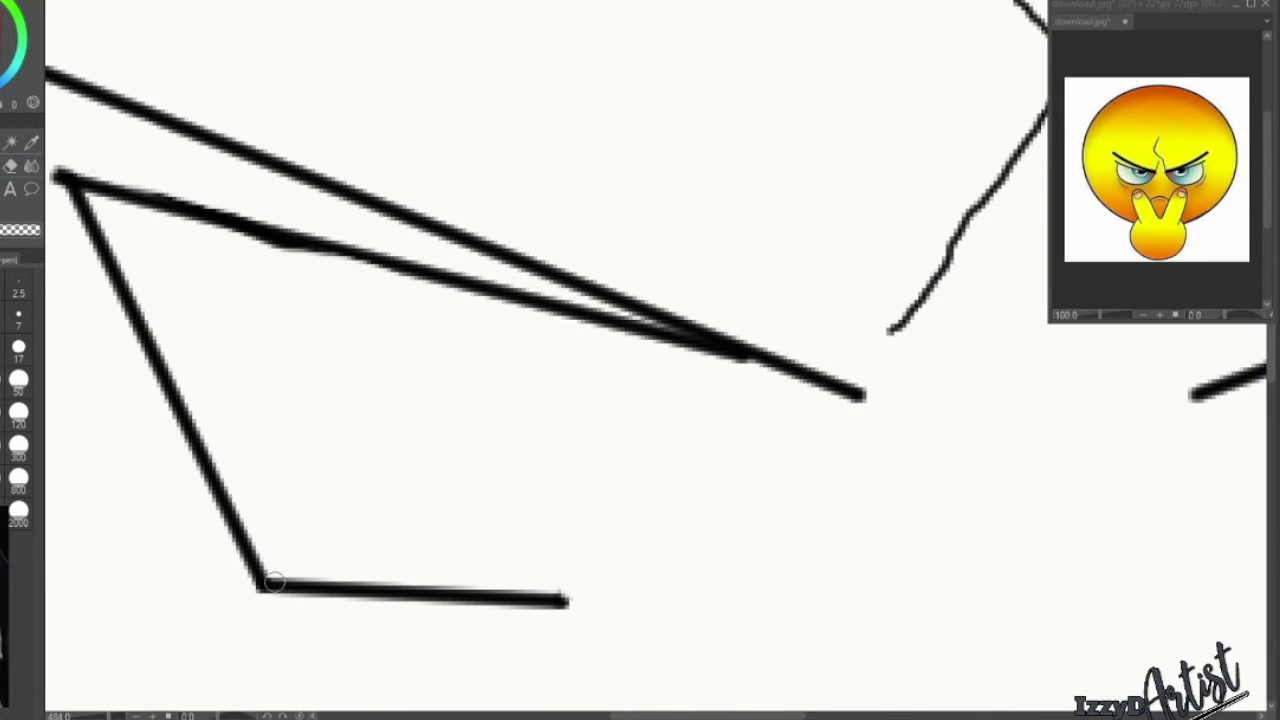
Extend the left eye's lower edge up to the brow's inner end with straight line segments.
{"action": "left_click", "coordinate": [558, 600]}
{"action": "left_click", "coordinate": [751, 519], "text": "shift"}
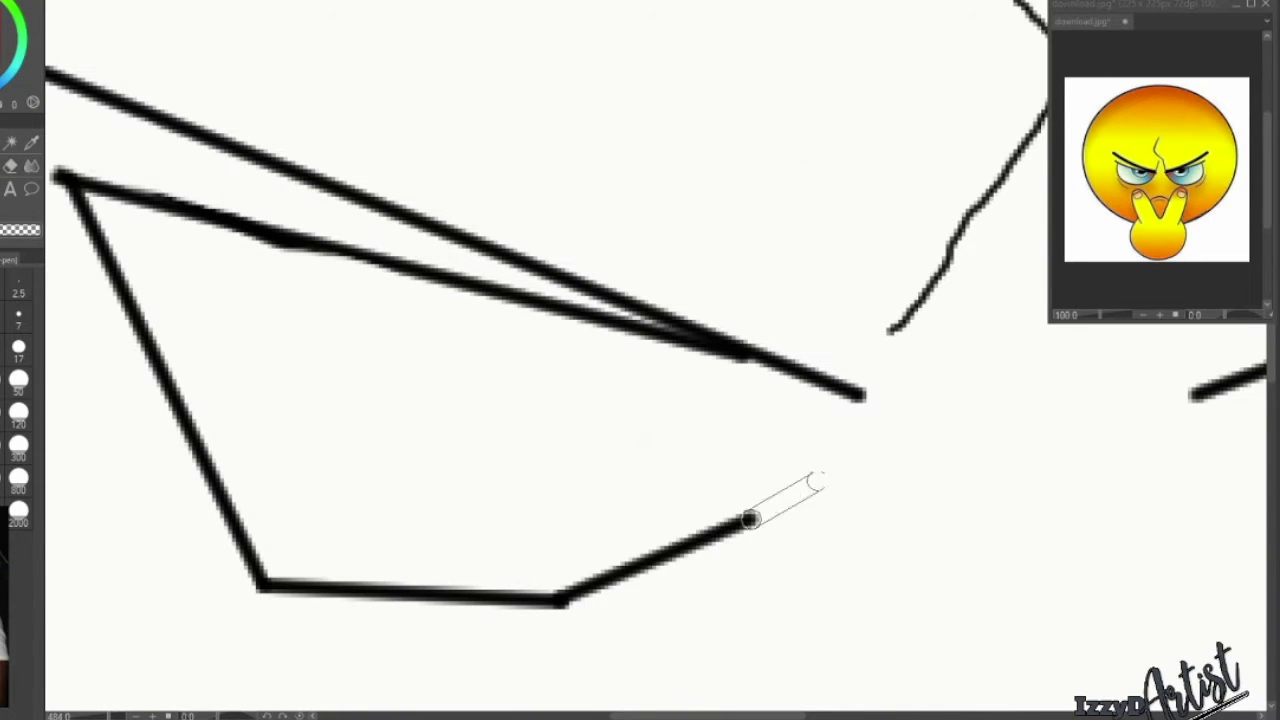
{"action": "left_click", "coordinate": [840, 396], "text": "shift"}
Erase the left eye's outer side and redraw it as short straight segments that form a rounded half-moon eye.
{"action": "scroll", "coordinate": [789, 484], "scroll_direction": "down", "scroll_amount": 5}
{"action": "scroll", "coordinate": [643, 465], "scroll_direction": "up", "scroll_amount": 4}
{"action": "key", "text": "e"}
{"action": "mouse_move", "coordinate": [728, 518]}
{"action": "left_mouse_down"}
{"action": "mouse_move", "coordinate": [700, 489]}
{"action": "mouse_move", "coordinate": [674, 409]}
{"action": "mouse_move", "coordinate": [726, 523]}
{"action": "left_mouse_up"}
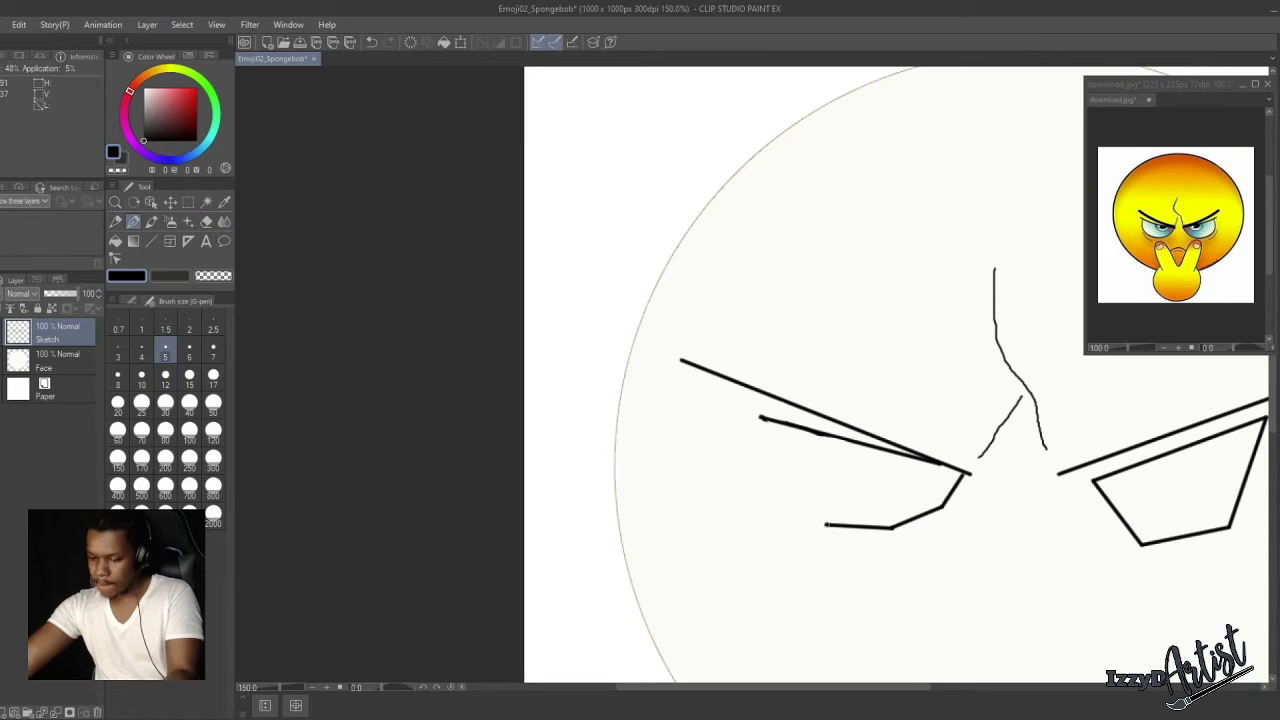
{"action": "mouse_move", "coordinate": [797, 507]}
{"action": "left_mouse_down"}
{"action": "mouse_move", "coordinate": [755, 427]}
{"action": "mouse_move", "coordinate": [816, 521]}
{"action": "left_mouse_up"}
{"action": "left_click", "coordinate": [826, 525], "text": "shift"}
{"action": "scroll", "coordinate": [988, 513], "scroll_direction": "up", "scroll_amount": 3}
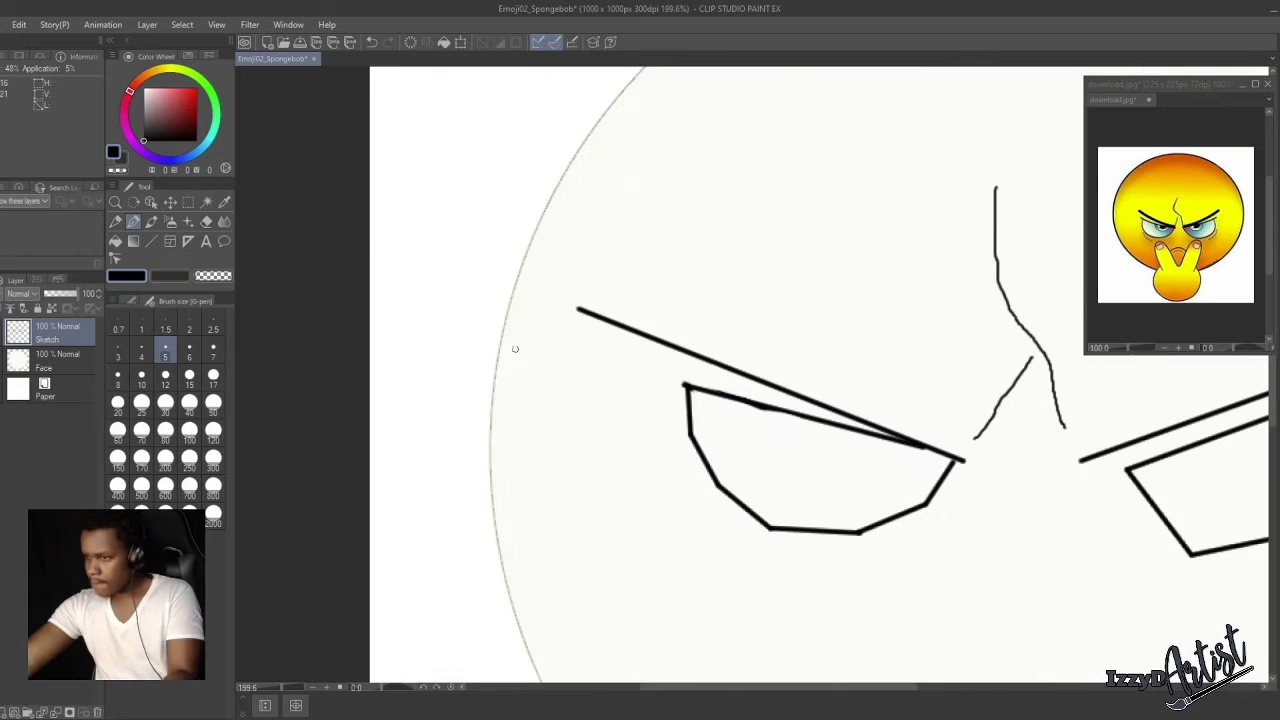
Select the left eye with a rectangular selection, copy it onto its own new layer, clear the selection and return to the G-pen.
{"action": "left_click", "coordinate": [188, 202]}
{"action": "left_click_drag", "start_coordinate": [964, 438], "coordinate": [638, 639]}
{"action": "left_click_drag", "start_coordinate": [953, 427], "coordinate": [747, 583]}
{"action": "left_click_drag", "start_coordinate": [580, 563], "coordinate": [642, 561]}
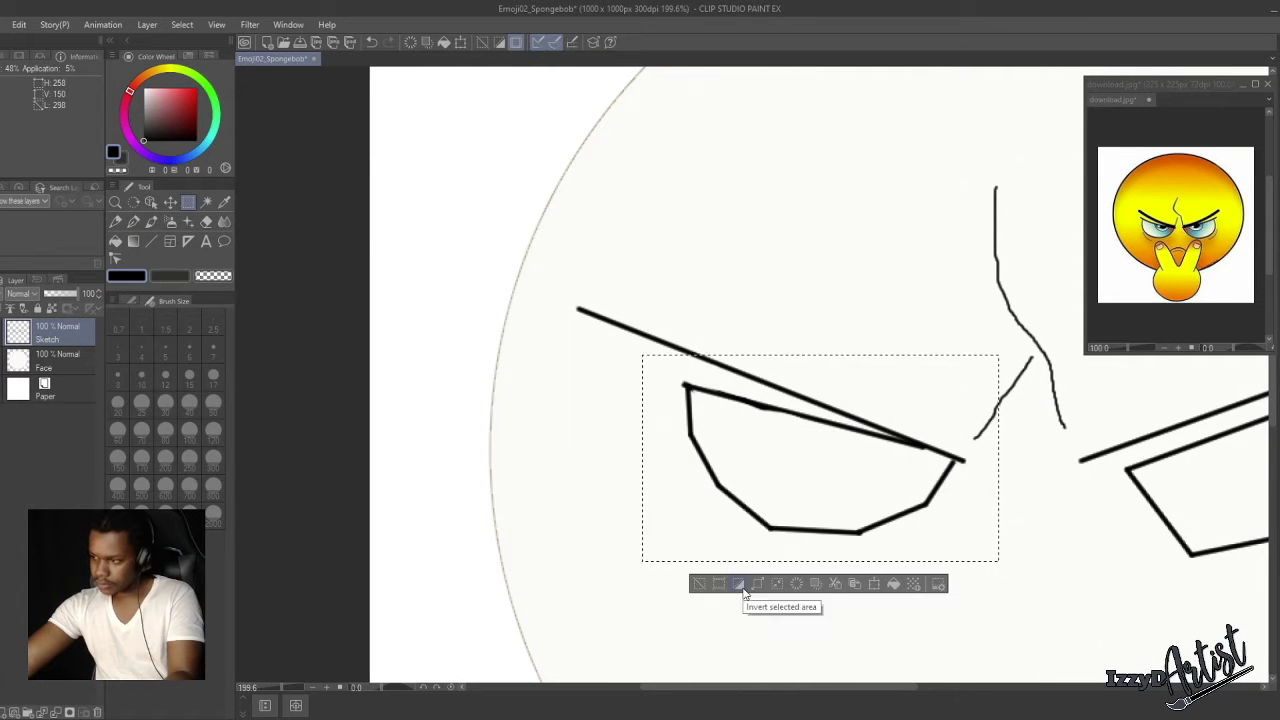
{"action": "left_click", "coordinate": [855, 586]}
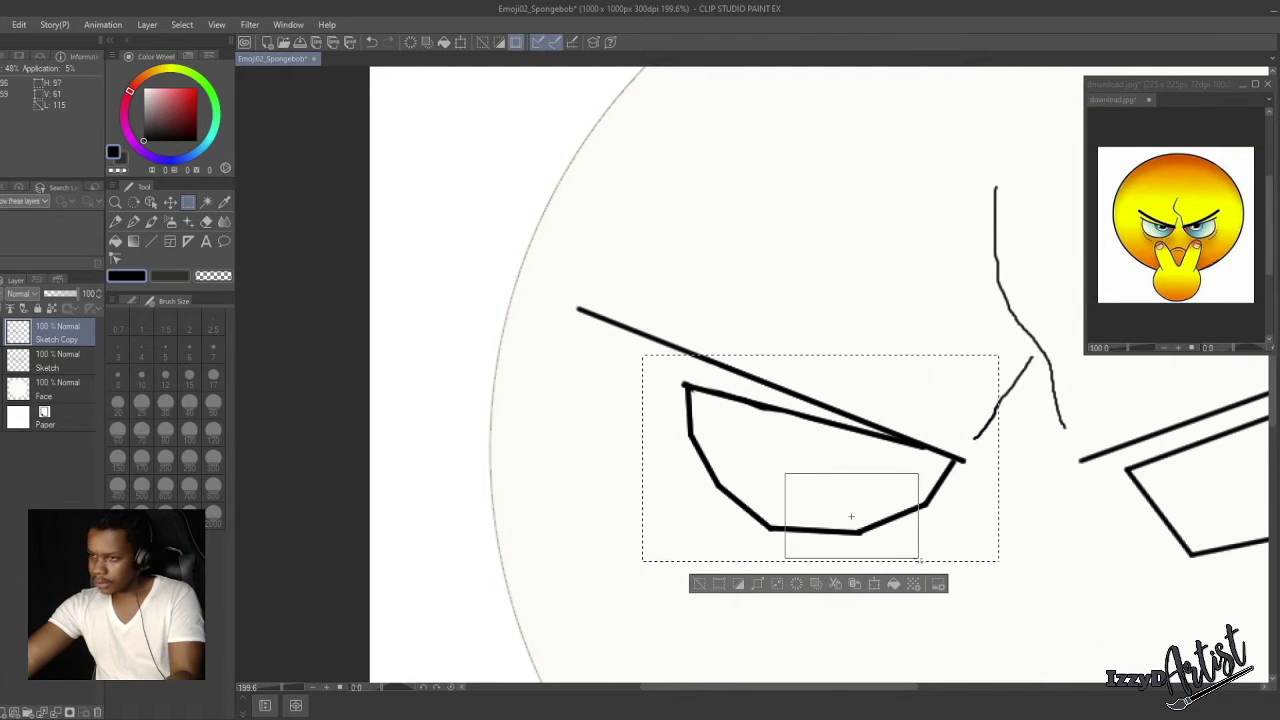
{"action": "left_click_drag", "start_coordinate": [919, 559], "coordinate": [921, 561]}
{"action": "key", "text": "ctrl+d"}
{"action": "left_click", "coordinate": [119, 222]}
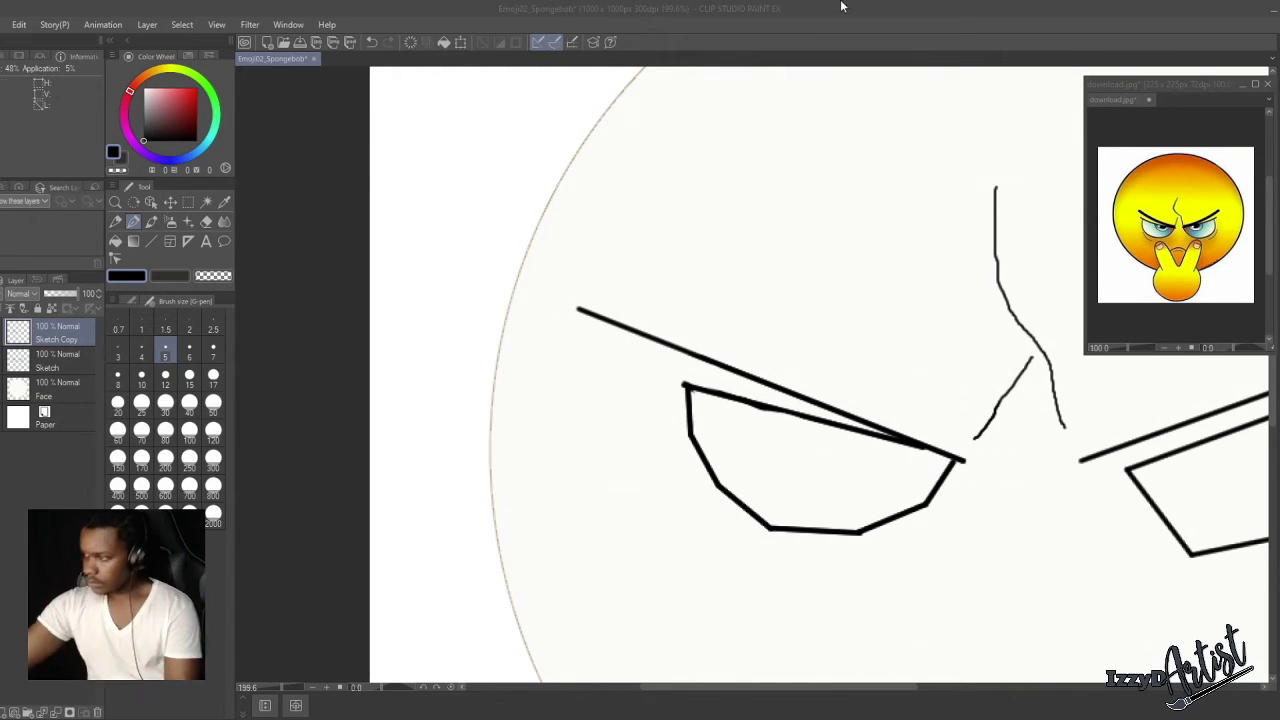
{"action": "scroll", "coordinate": [710, 355], "scroll_direction": "down", "scroll_amount": 3}
{"action": "scroll", "coordinate": [779, 351], "scroll_direction": "up", "scroll_amount": 2}
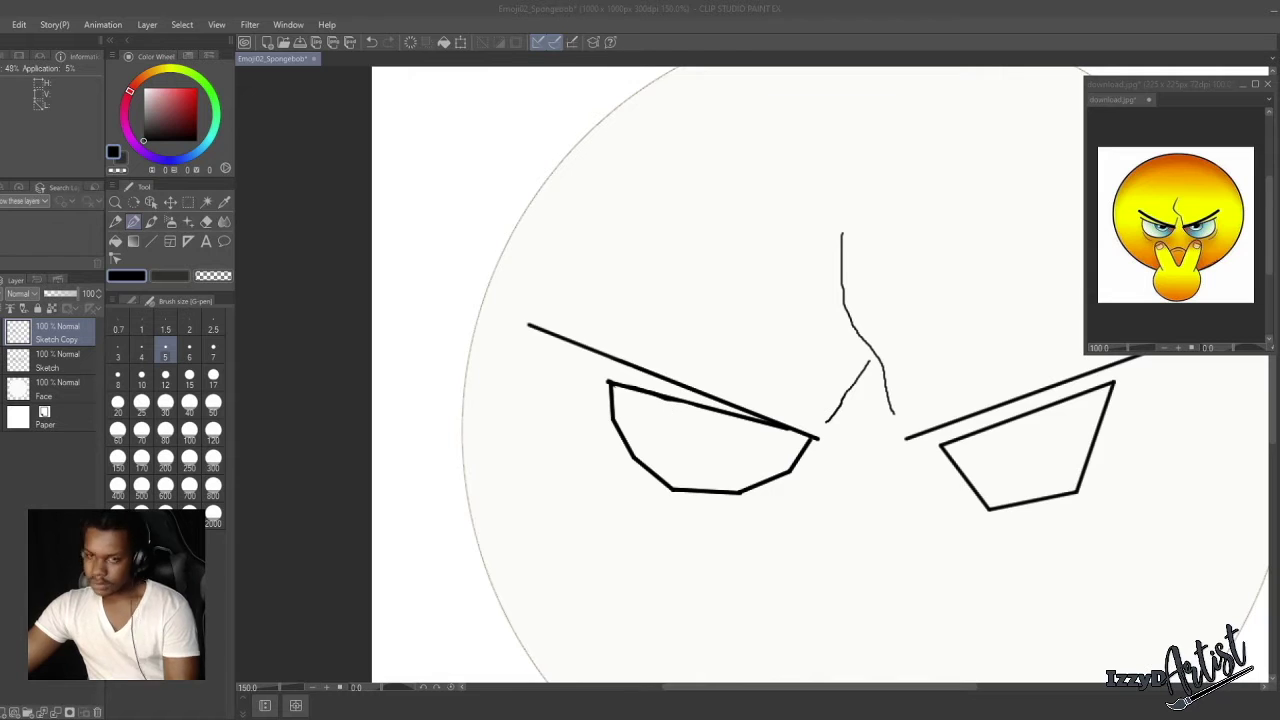
Undo the copying of the left eye onto its own layer.
{"action": "scroll", "coordinate": [883, 595], "scroll_direction": "down", "scroll_amount": 6}
{"action": "scroll", "coordinate": [883, 595], "scroll_direction": "up", "scroll_amount": 7}
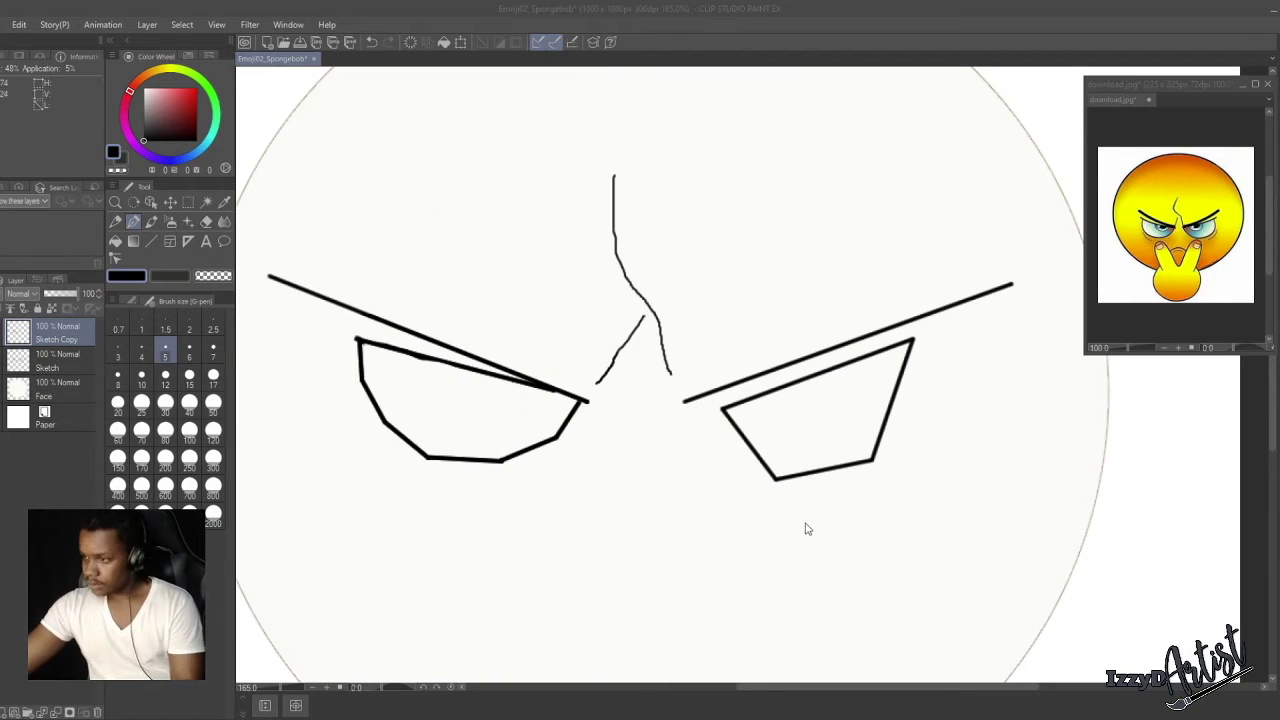
{"action": "left_click", "coordinate": [470, 410], "text": "alt"}
{"action": "scroll", "coordinate": [470, 410], "scroll_direction": "down", "scroll_amount": 4}
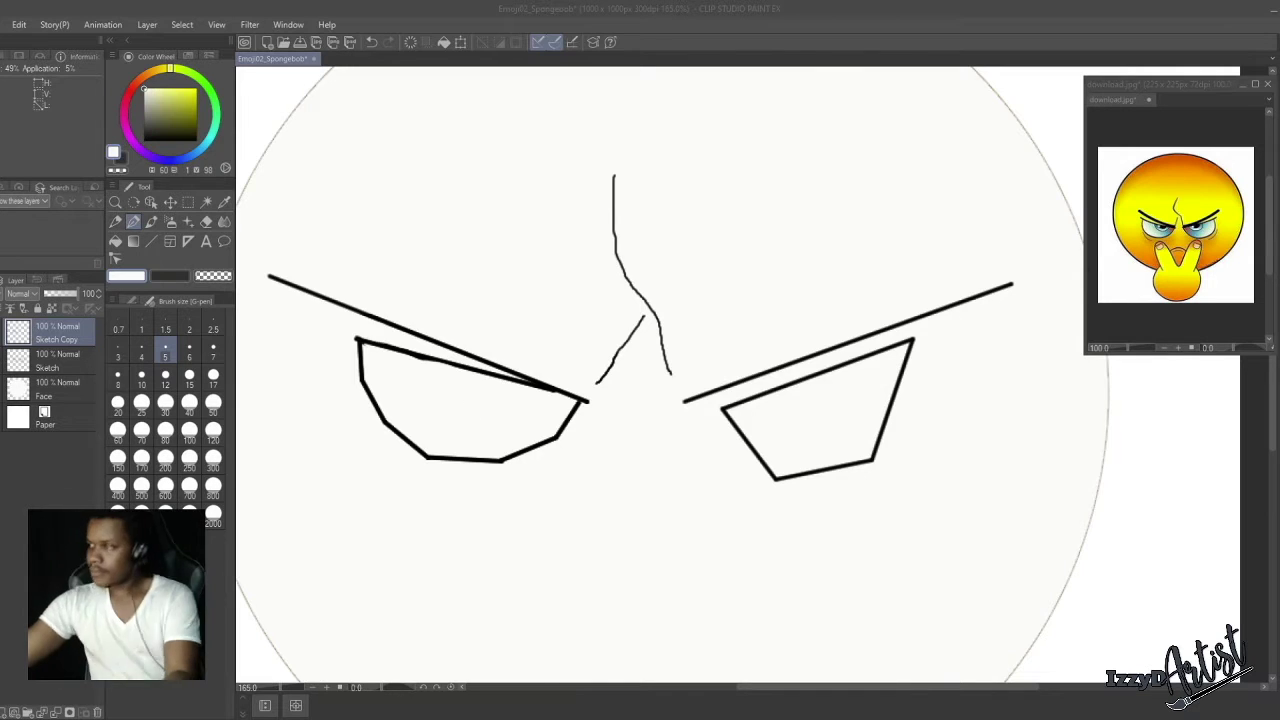
{"action": "key", "text": "ctrl+z"}
{"action": "key", "text": "ctrl+z"}
{"action": "key", "text": "ctrl+z"}
{"action": "key", "text": "ctrl+z"}
{"action": "key", "text": "ctrl+z"}
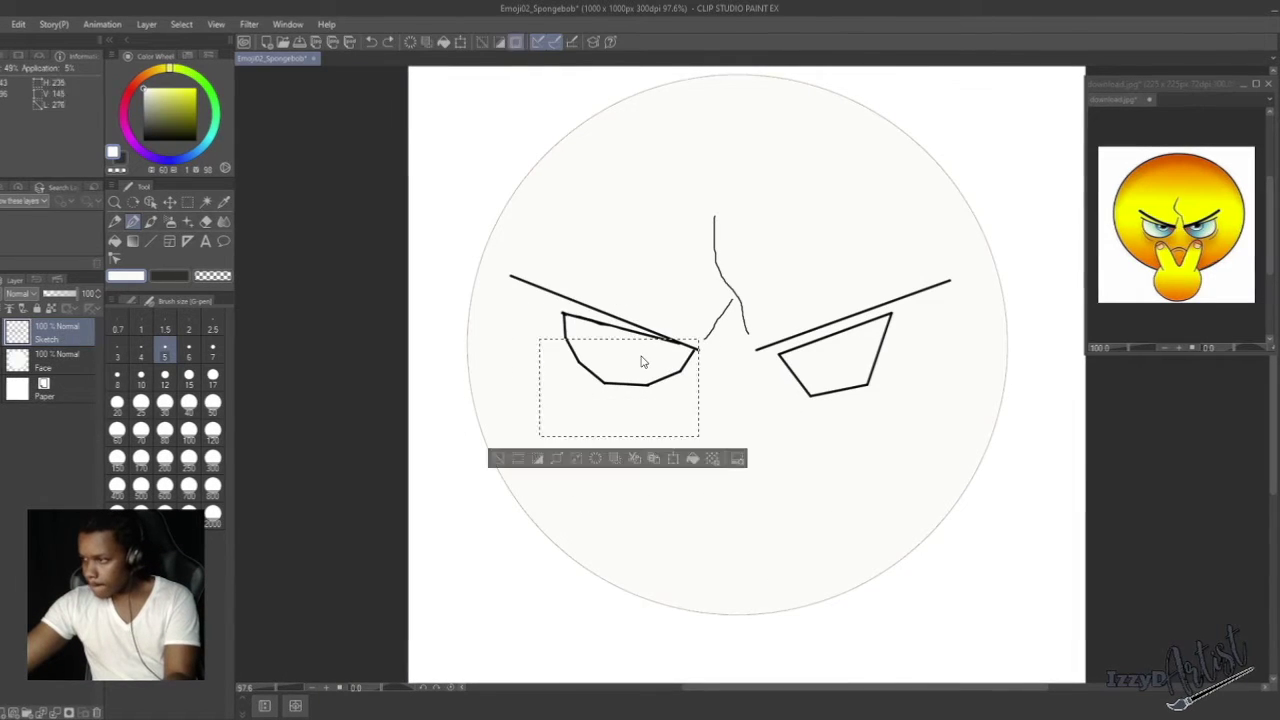
Set the drawing colour back to black for the line work on the left eye.
{"action": "scroll", "coordinate": [566, 340], "scroll_direction": "up", "scroll_amount": 7}
{"action": "double_click", "coordinate": [169, 276]}
{"action": "key", "text": "Return"}
{"action": "mouse_move", "coordinate": [565, 335]}
{"action": "left_mouse_down"}
{"action": "mouse_move", "coordinate": [607, 463]}
{"action": "mouse_move", "coordinate": [705, 500]}
{"action": "left_mouse_up"}
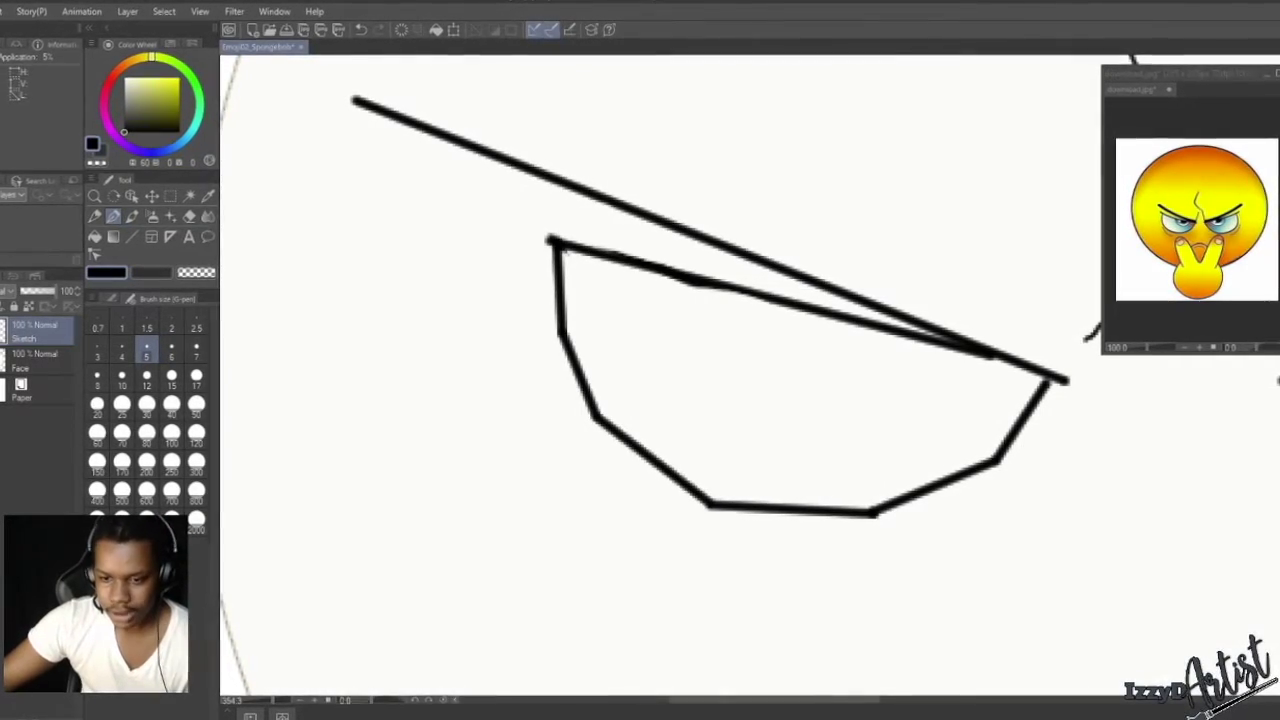
Select the left eye with a rectangular selection, put it on a new layer and clear the selection.
{"action": "scroll", "coordinate": [940, 460], "scroll_direction": "down", "scroll_amount": 10}
{"action": "scroll", "coordinate": [940, 465], "scroll_direction": "up", "scroll_amount": 8}
{"action": "scroll", "coordinate": [937, 465], "scroll_direction": "down", "scroll_amount": 3}
{"action": "scroll", "coordinate": [917, 257], "scroll_direction": "up", "scroll_amount": 1}
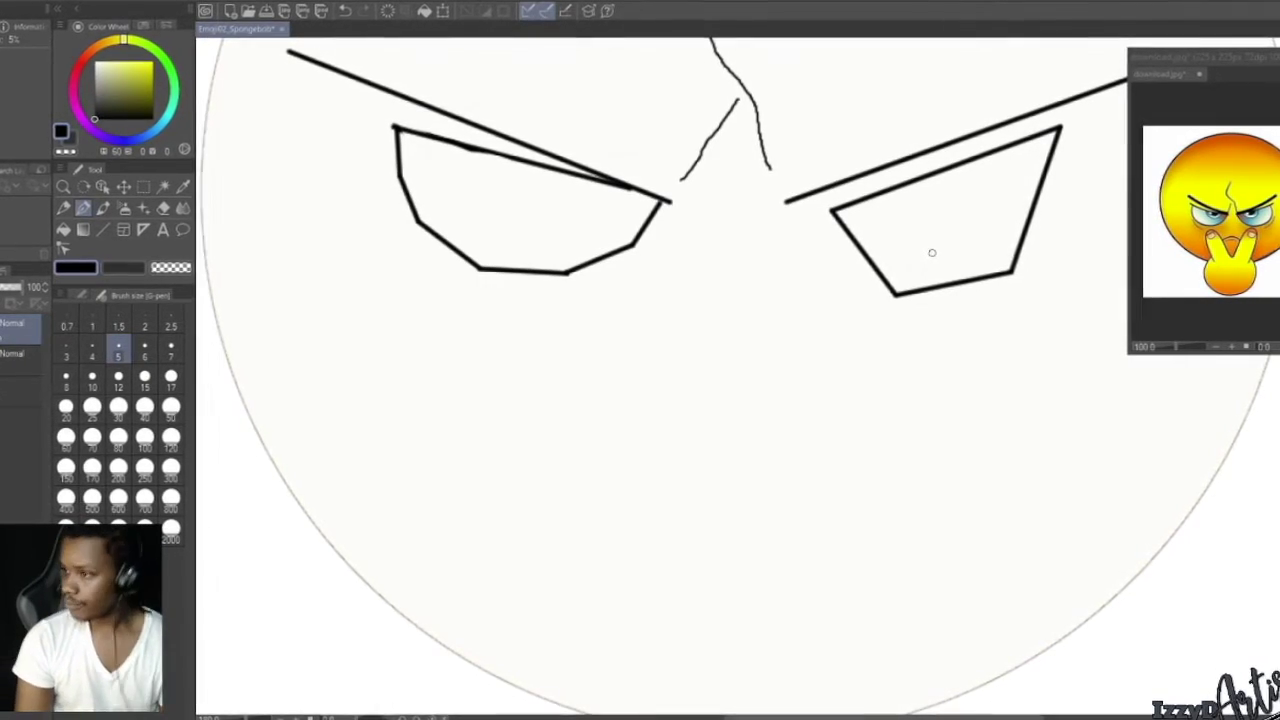
{"action": "scroll", "coordinate": [390, 160], "scroll_direction": "up", "scroll_amount": 1}
{"action": "scroll", "coordinate": [344, 175], "scroll_direction": "down", "scroll_amount": 5}
{"action": "left_click", "coordinate": [138, 186]}
{"action": "left_click_drag", "start_coordinate": [341, 140], "coordinate": [504, 243]}
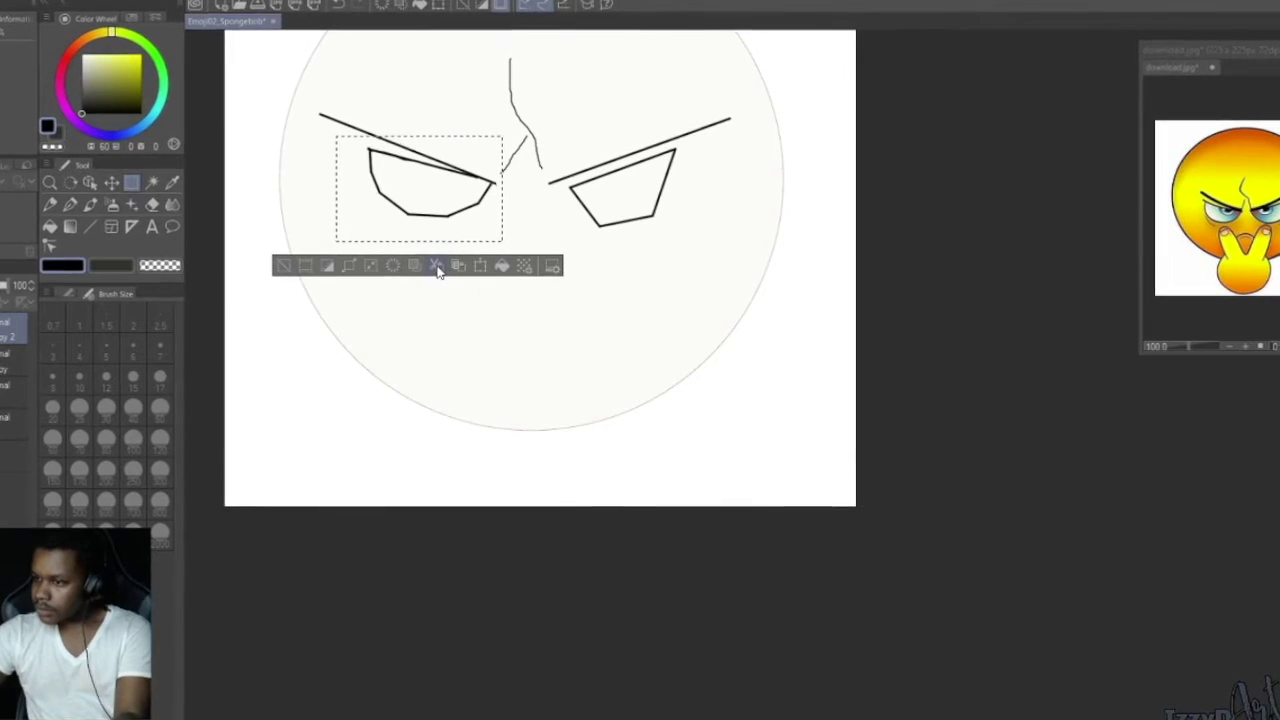
{"action": "key", "text": "space"}
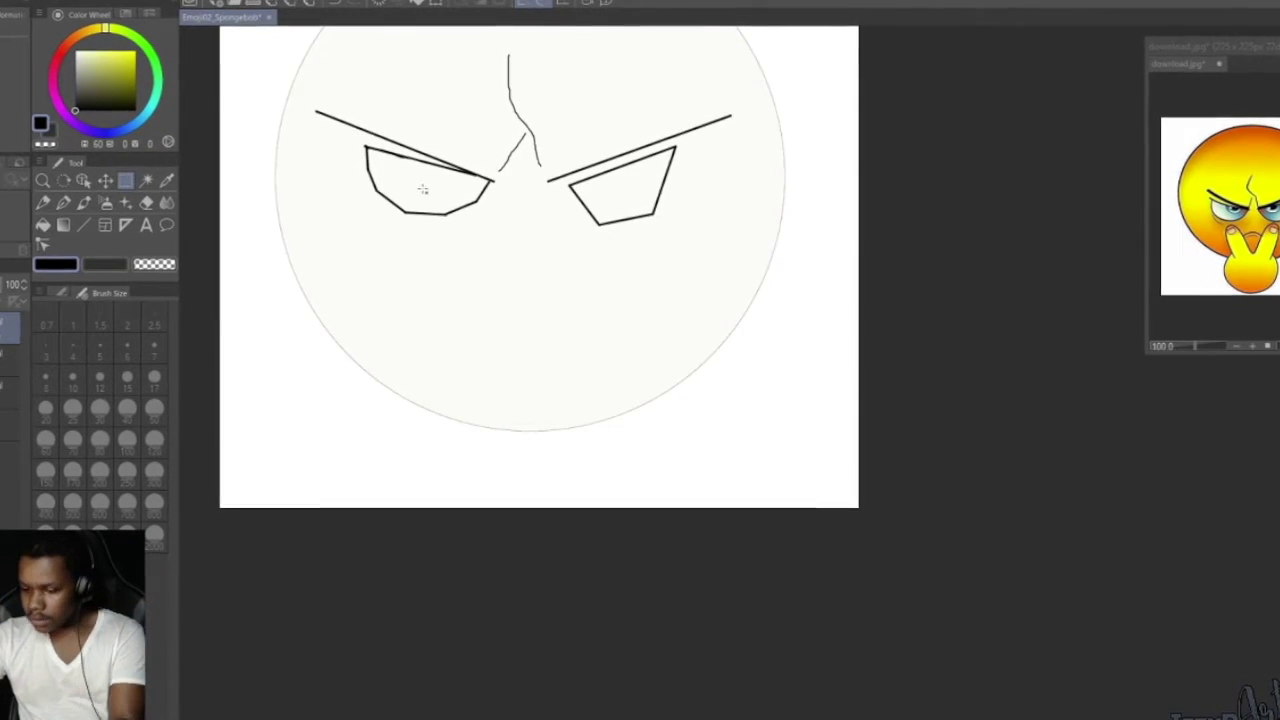
Paste another copy of the left eye and move it just above the original eye.
{"action": "left_click_drag", "start_coordinate": [397, 184], "coordinate": [531, 383]}
{"action": "scroll", "coordinate": [525, 375], "scroll_direction": "up", "scroll_amount": 4}
{"action": "key", "text": "k"}
{"action": "mouse_move", "coordinate": [507, 314]}
{"action": "left_mouse_down"}
{"action": "mouse_move", "coordinate": [728, 400]}
{"action": "mouse_move", "coordinate": [474, 306]}
{"action": "mouse_move", "coordinate": [500, 309]}
{"action": "left_mouse_up"}
{"action": "key", "text": "ctrl+c"}
{"action": "key", "text": "ctrl+v"}
{"action": "left_click_drag", "start_coordinate": [643, 391], "coordinate": [1033, 451]}
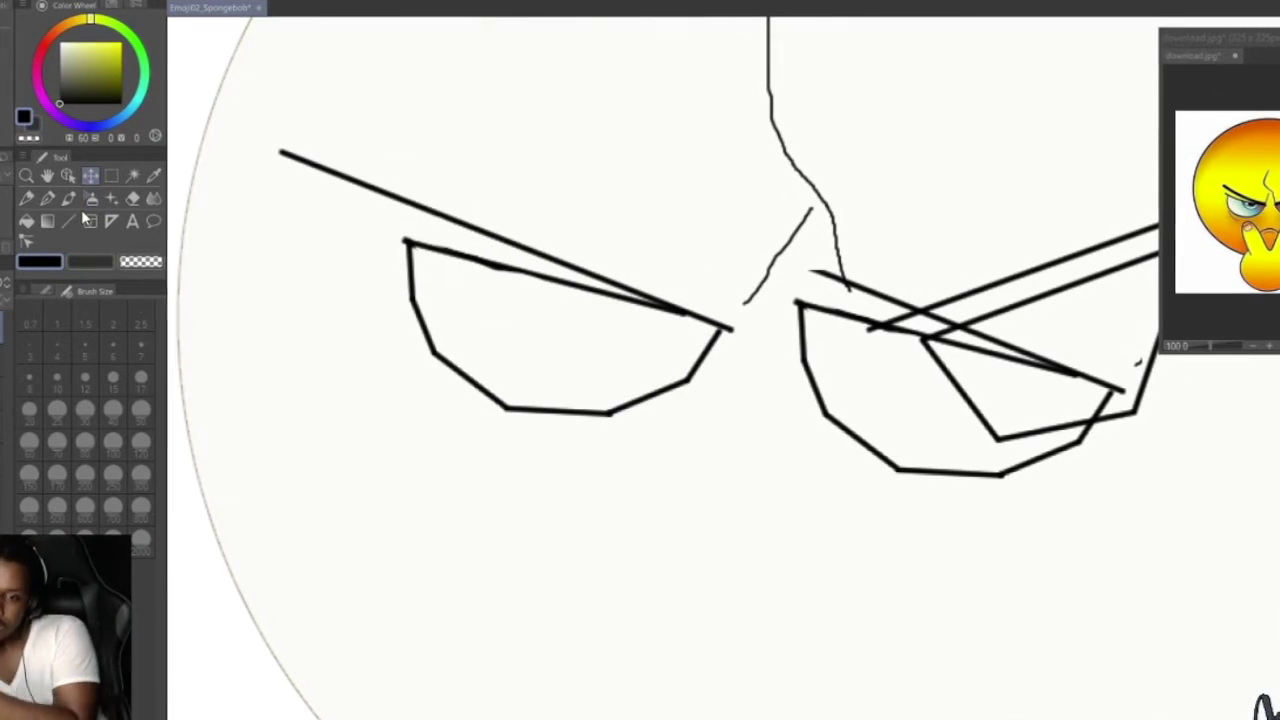
{"action": "left_click_drag", "start_coordinate": [831, 384], "coordinate": [745, 588]}
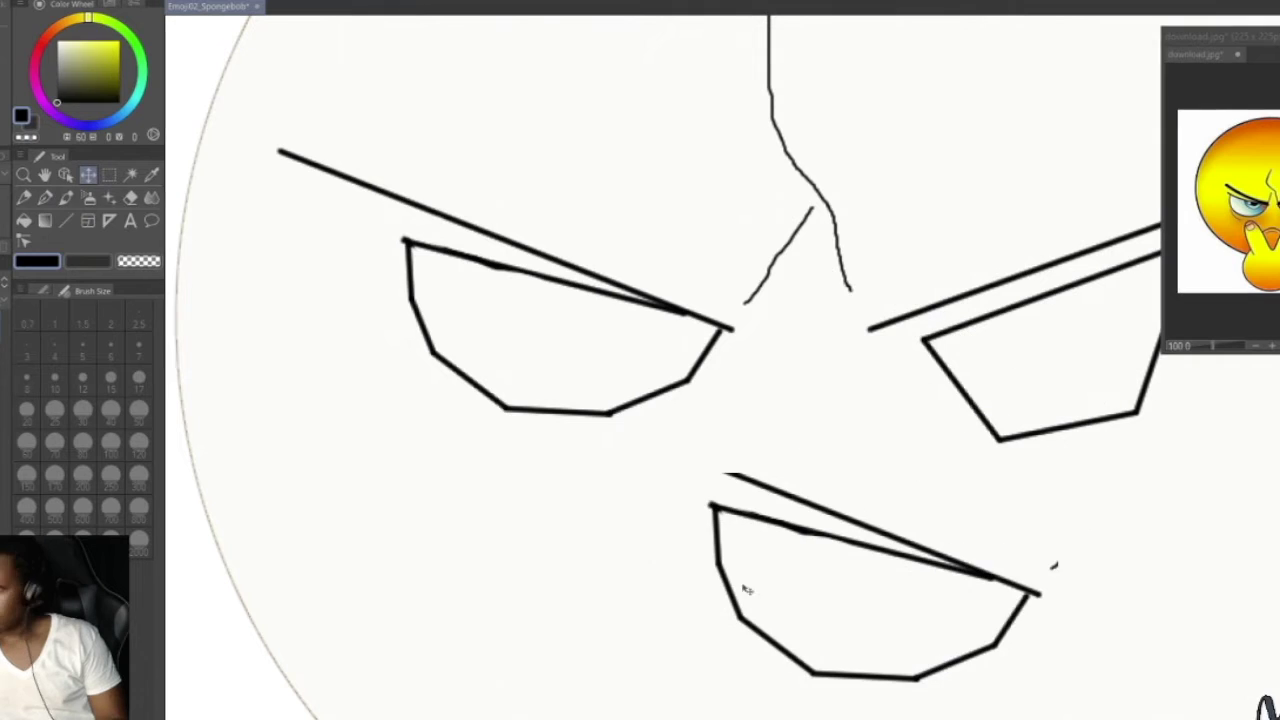
{"action": "left_click_drag", "start_coordinate": [845, 585], "coordinate": [635, 555]}
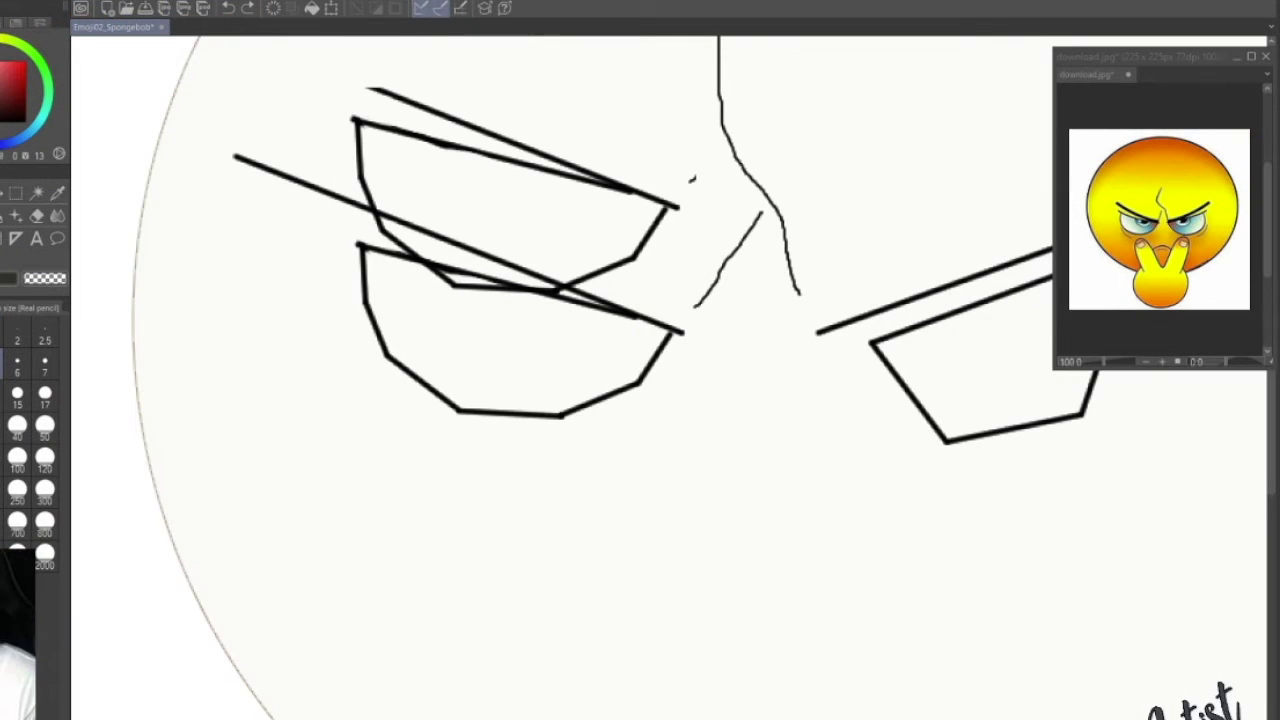
Flip the copied eye horizontally and place it over the right eye.
{"action": "left_click", "coordinate": [0, 0]}
{"action": "mouse_move", "coordinate": [30, 375]}
{"action": "left_click", "coordinate": [118, 526]}
{"action": "left_click_drag", "start_coordinate": [550, 197], "coordinate": [1024, 332]}
{"action": "scroll", "coordinate": [650, 317], "scroll_direction": "down", "scroll_amount": 4}
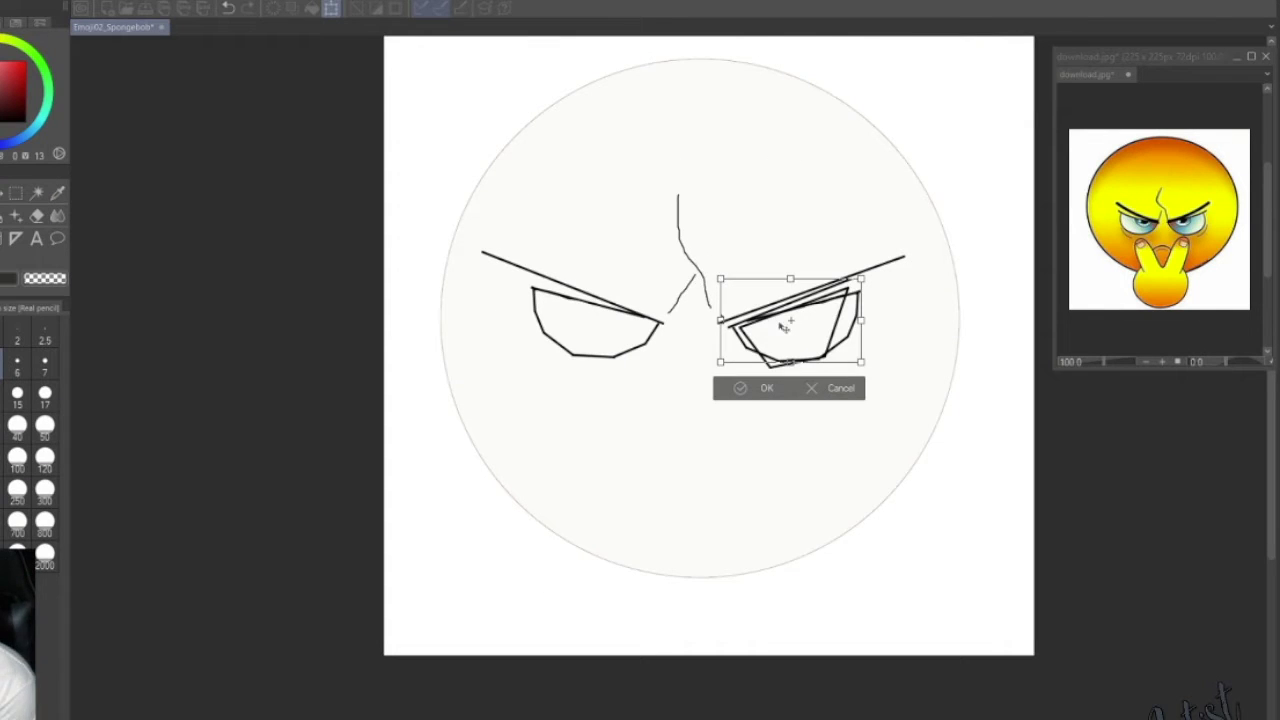
{"action": "key", "text": "Return"}
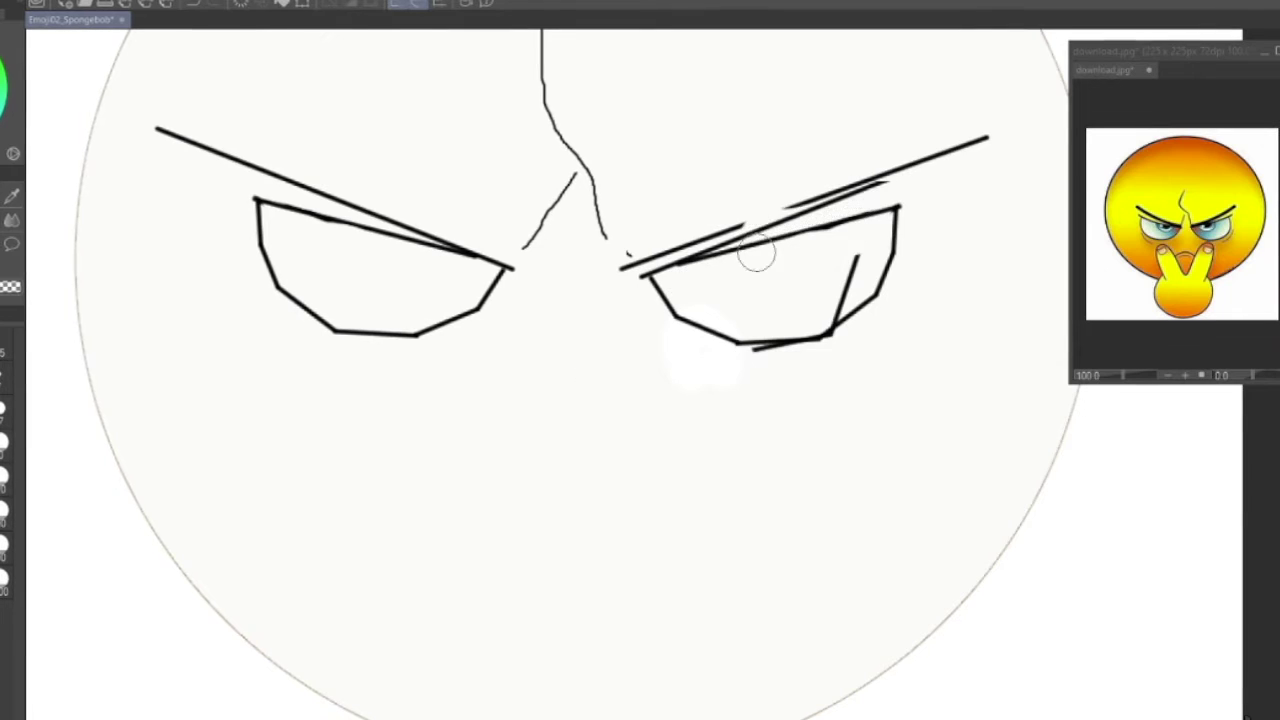
Undo the erasing of the old right eye and the placement of the mirrored copy.
{"action": "key", "text": "ctrl+z"}
{"action": "key", "text": "ctrl+z"}
{"action": "key", "text": "ctrl+z"}
{"action": "key", "text": "ctrl+z"}
{"action": "key", "text": "ctrl+z"}
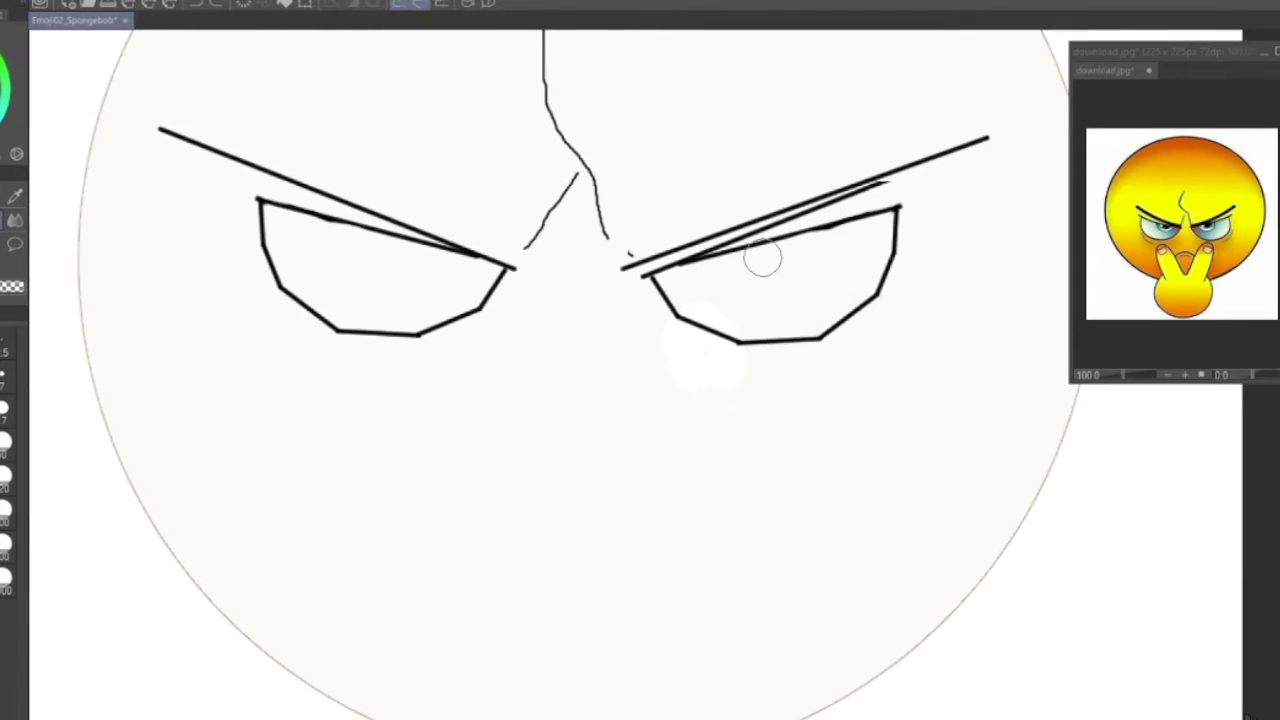
{"action": "scroll", "coordinate": [771, 280], "scroll_direction": "down", "scroll_amount": 4}
{"action": "key", "text": "ctrl+z"}
{"action": "key", "text": "ctrl+z"}
{"action": "key", "text": "ctrl+z"}
{"action": "key", "text": "ctrl+z"}
Try to select the left eye together with its brow and move the selected lines.
{"action": "key", "text": "m"}
{"action": "left_click_drag", "start_coordinate": [498, 326], "coordinate": [644, 233]}
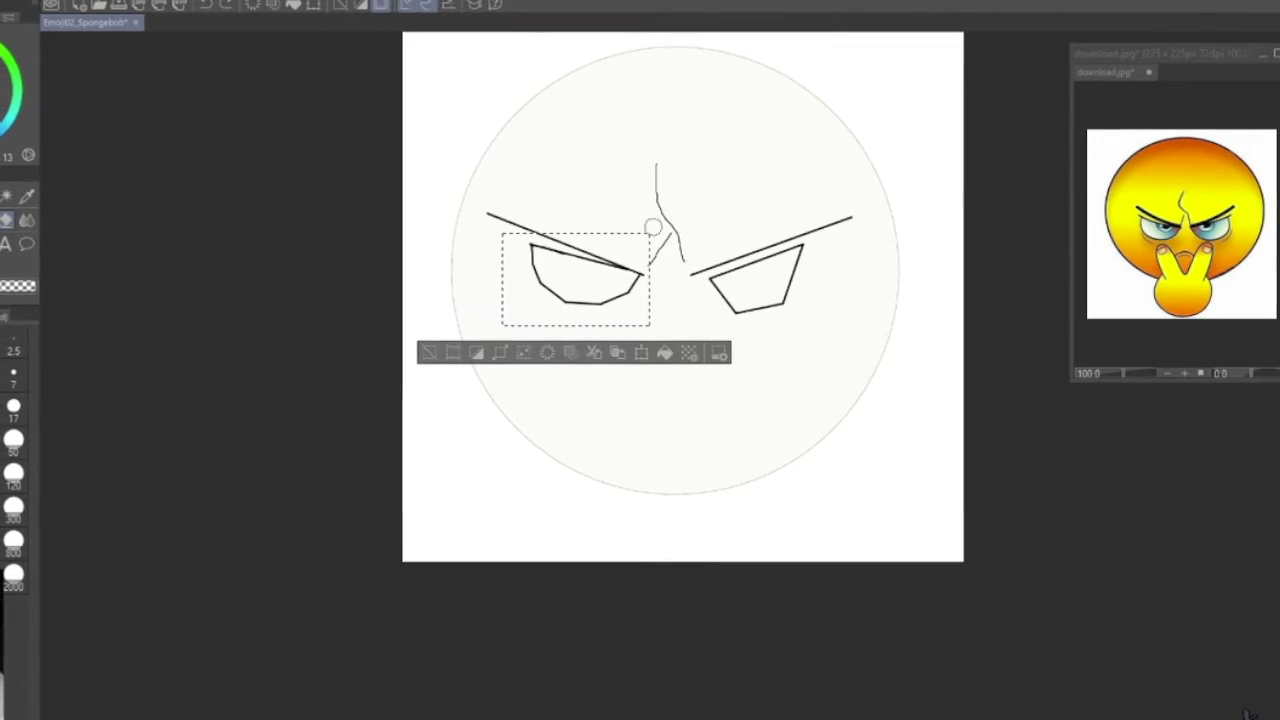
{"action": "mouse_move", "coordinate": [625, 170]}
{"action": "left_mouse_down"}
{"action": "mouse_move", "coordinate": [597, 335]}
{"action": "mouse_move", "coordinate": [582, 335]}
{"action": "left_mouse_up"}
{"action": "left_click_drag", "start_coordinate": [643, 186], "coordinate": [476, 336]}
{"action": "left_click_drag", "start_coordinate": [486, 197], "coordinate": [650, 313]}
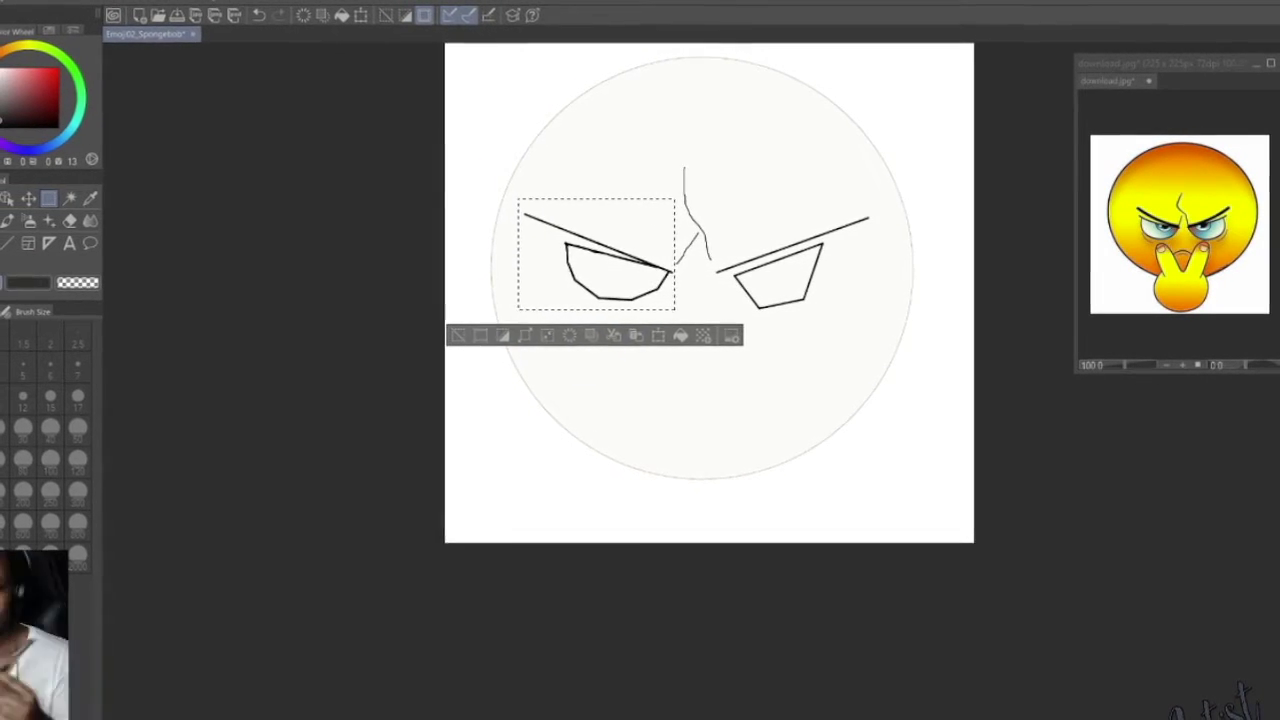
{"action": "right_click", "coordinate": [40, 600]}
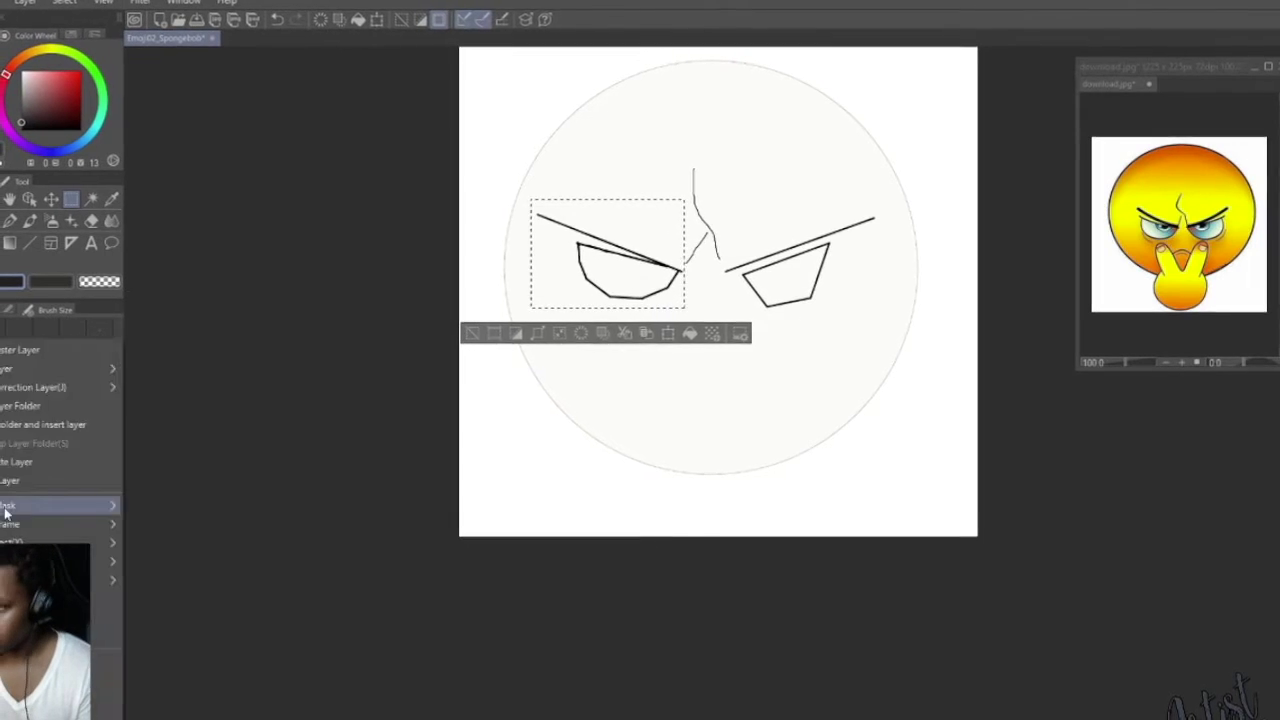
{"action": "left_click_drag", "start_coordinate": [610, 268], "coordinate": [617, 275]}
{"action": "key", "text": "k"}
{"action": "key", "text": "ctrl+z"}
{"action": "key", "text": "ctrl+z"}
Select the left eye with its whole brow, copy them onto a new layer and move the copy over the right eye.
{"action": "key", "text": "m"}
{"action": "left_click_drag", "start_coordinate": [535, 200], "coordinate": [696, 303]}
{"action": "key", "text": "ctrl+d"}
{"action": "key", "text": "k"}
{"action": "left_click_drag", "start_coordinate": [627, 279], "coordinate": [789, 275]}
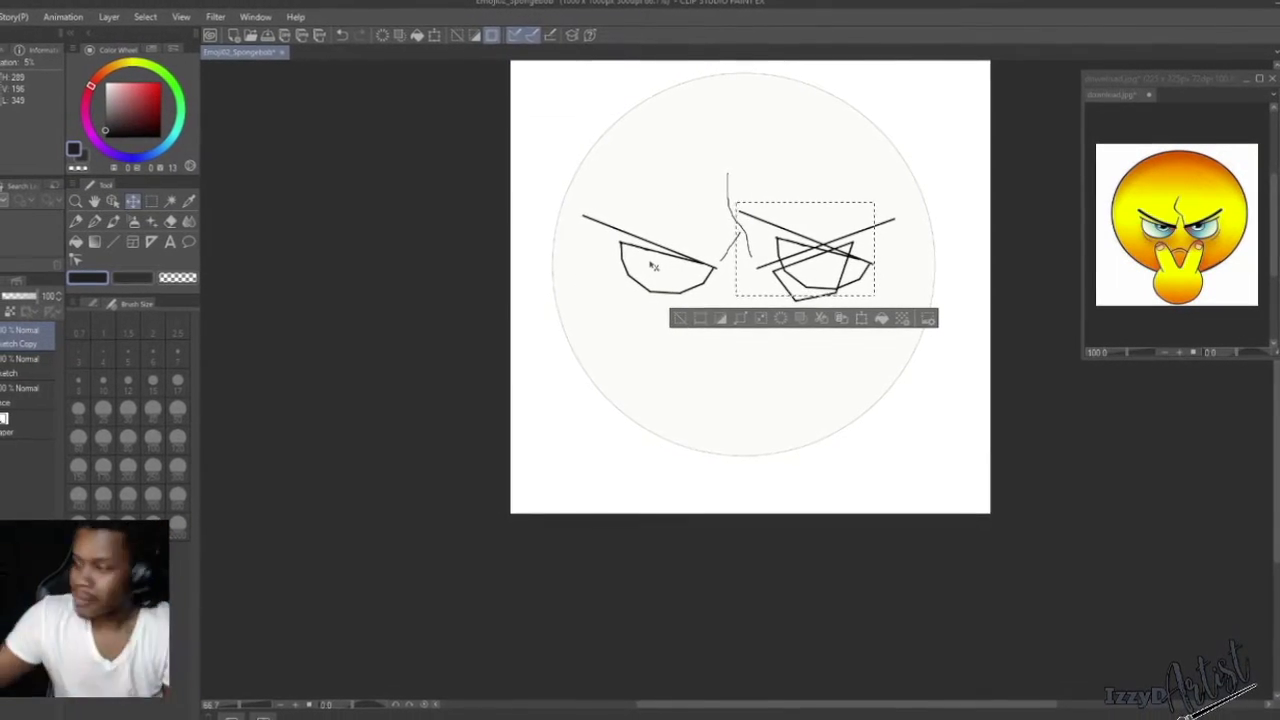
Flip the copied eye and brow horizontally and nudge them into place on the right half of the face.
{"action": "left_click", "coordinate": [1, 15]}
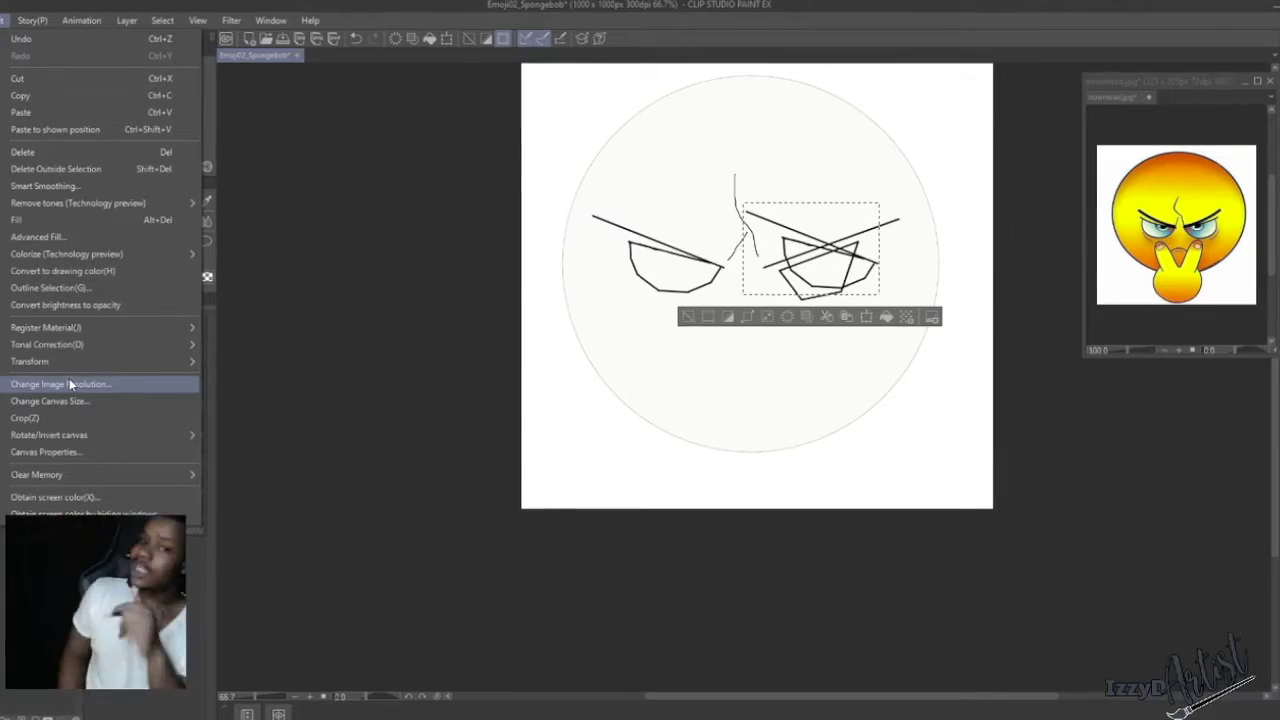
{"action": "mouse_move", "coordinate": [35, 362]}
{"action": "left_click", "coordinate": [266, 497]}
{"action": "key", "text": "Return"}
{"action": "mouse_move", "coordinate": [807, 265]}
{"action": "left_mouse_down"}
{"action": "mouse_move", "coordinate": [834, 271]}
{"action": "mouse_move", "coordinate": [862, 256]}
{"action": "mouse_move", "coordinate": [820, 275]}
{"action": "left_mouse_up"}
Erase the old right eye and brow on the Sketch layer and move the mirrored copy further from the left eye.
{"action": "left_click", "coordinate": [46, 362]}
{"action": "key", "text": "e"}
{"action": "left_click", "coordinate": [48, 334]}
{"action": "left_click", "coordinate": [167, 203]}
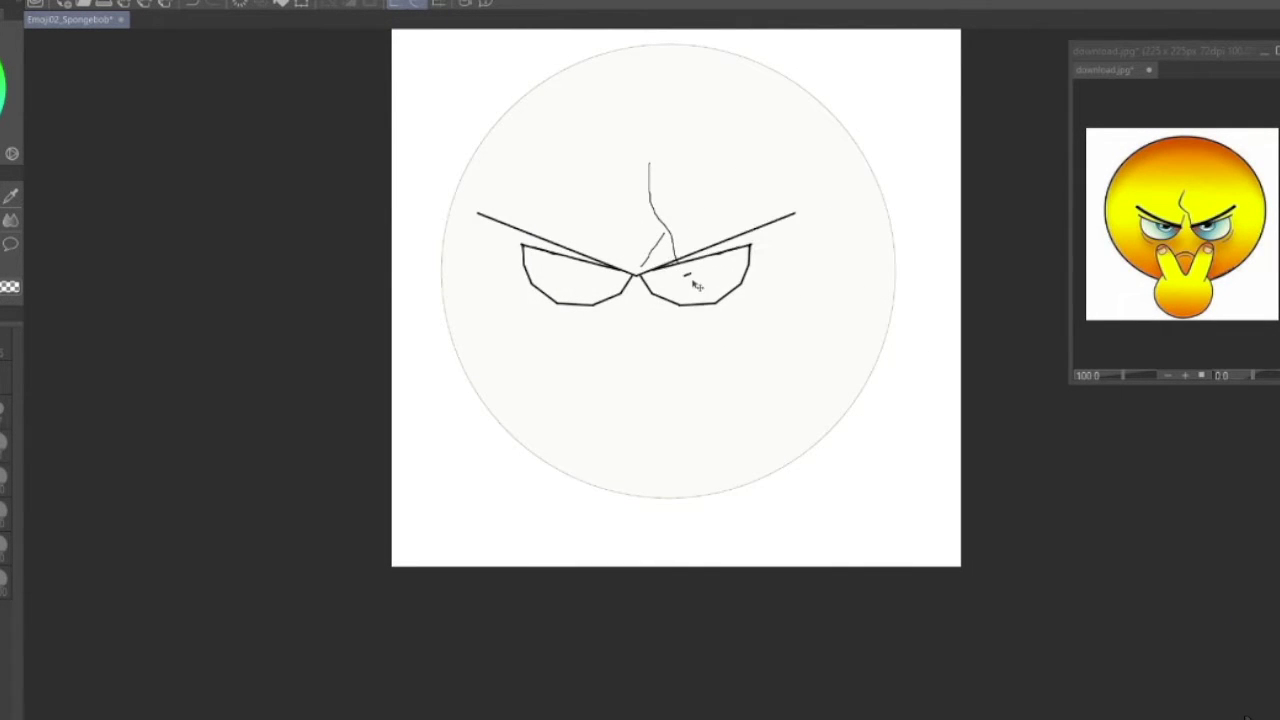
{"action": "left_click_drag", "start_coordinate": [752, 288], "coordinate": [750, 288]}
Align the mirrored right eye and brow with the left ones using the canvas grid, and hide the grid again.
{"action": "left_click", "coordinate": [85, 0]}
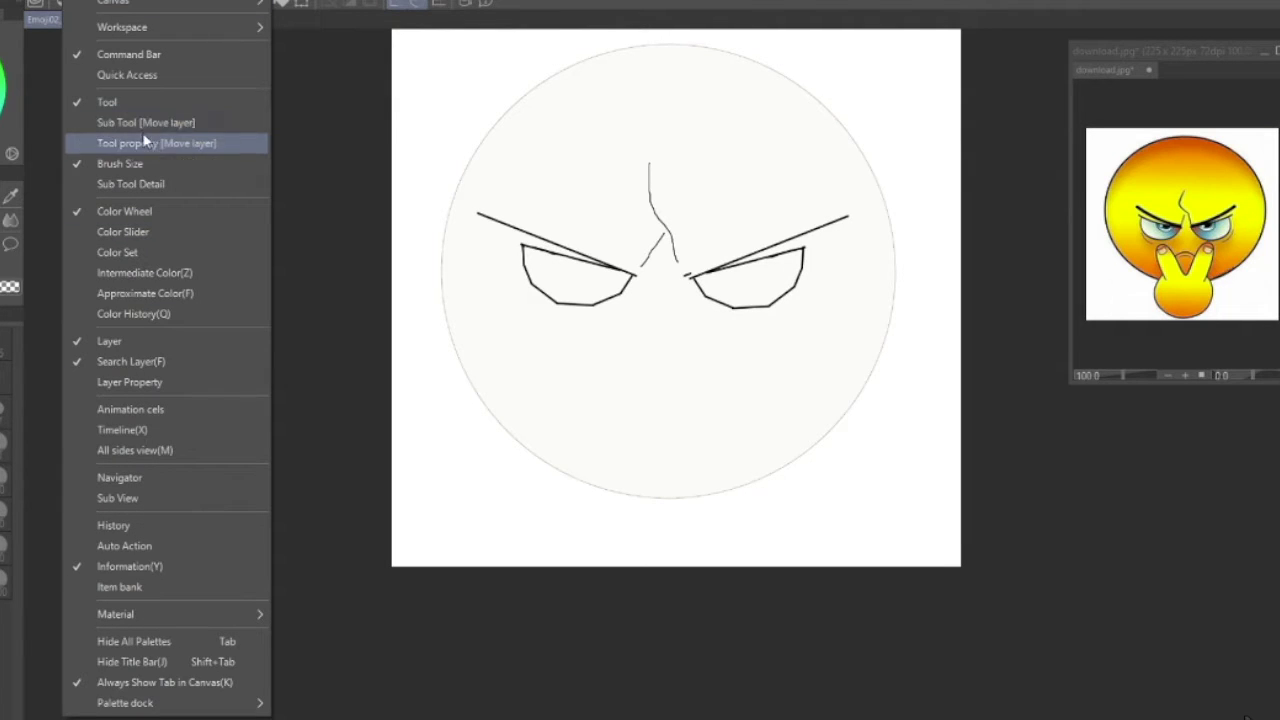
{"action": "mouse_move", "coordinate": [30, 0]}
{"action": "left_click", "coordinate": [40, 340]}
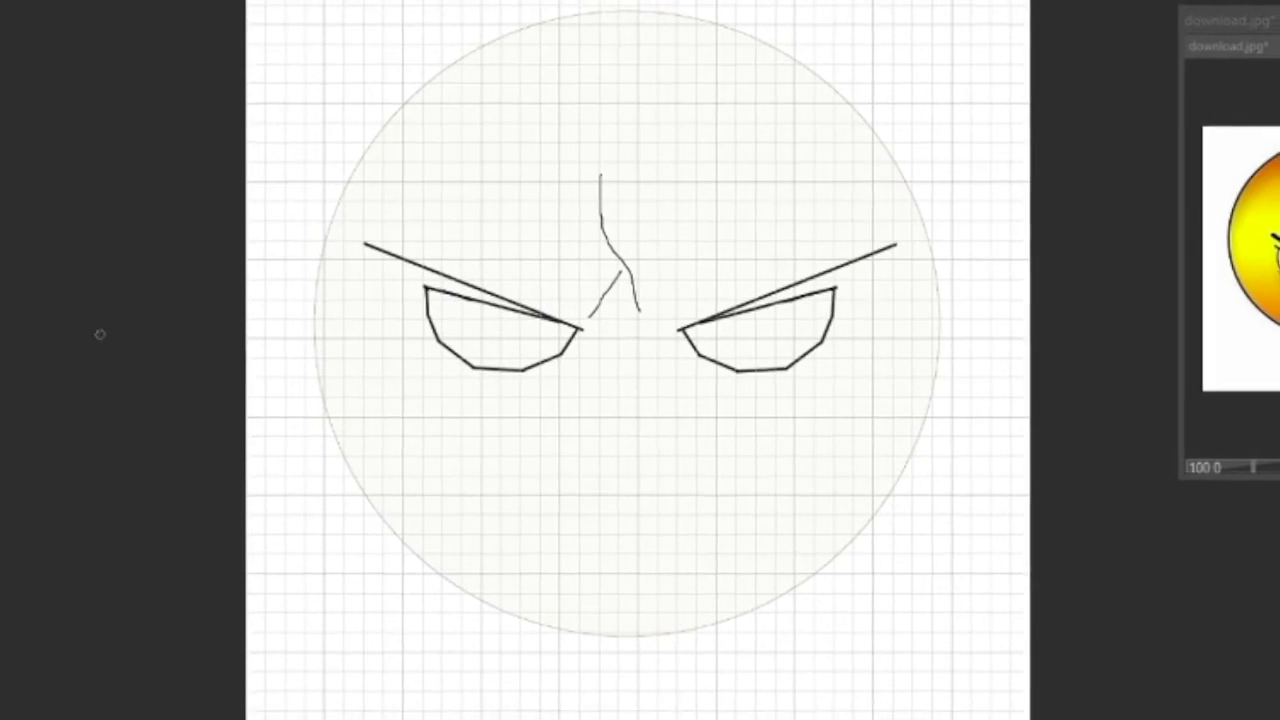
{"action": "left_click", "coordinate": [8, 3]}
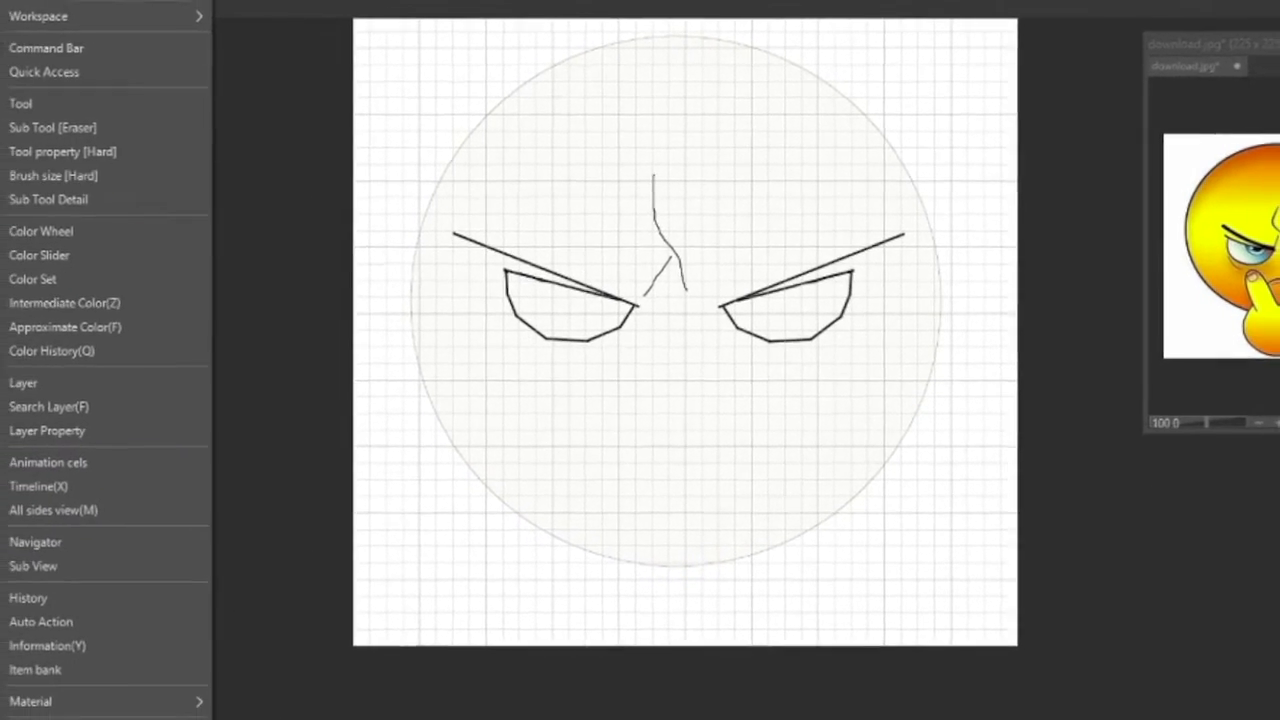
{"action": "left_click", "coordinate": [25, 420]}
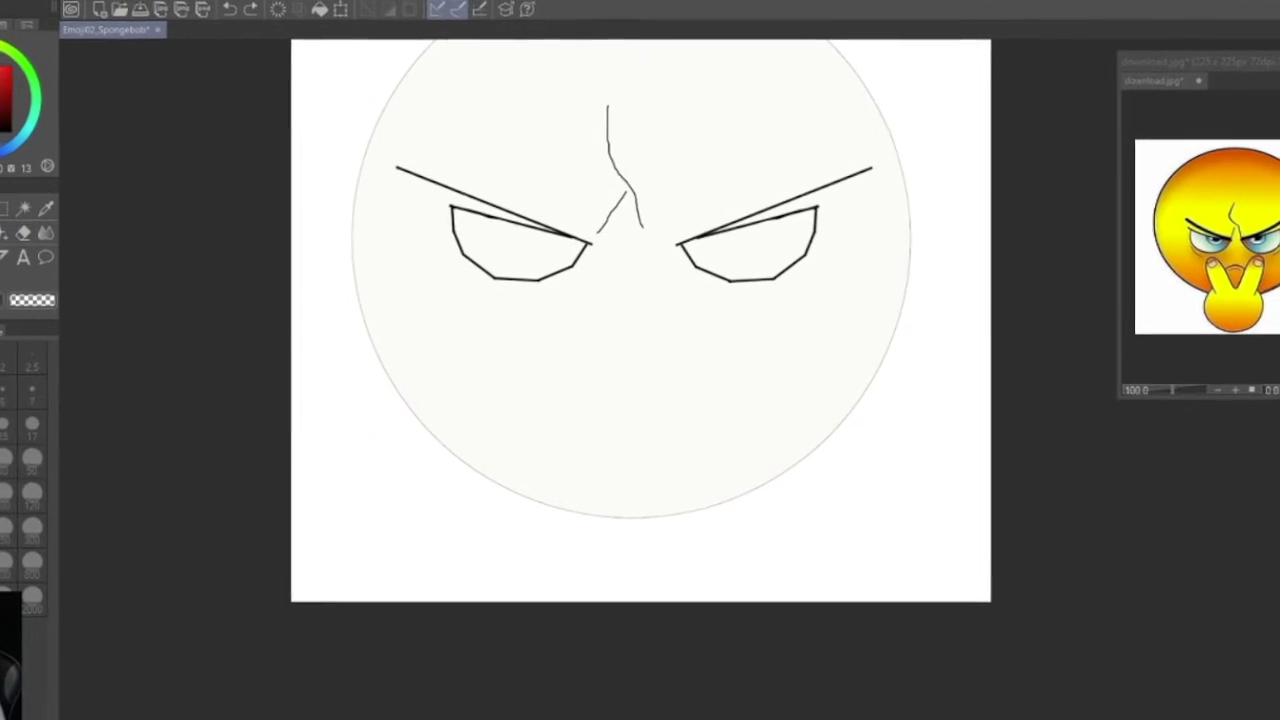
Erase the wrinkle lines on the forehead between the brows.
{"action": "key", "text": "e"}
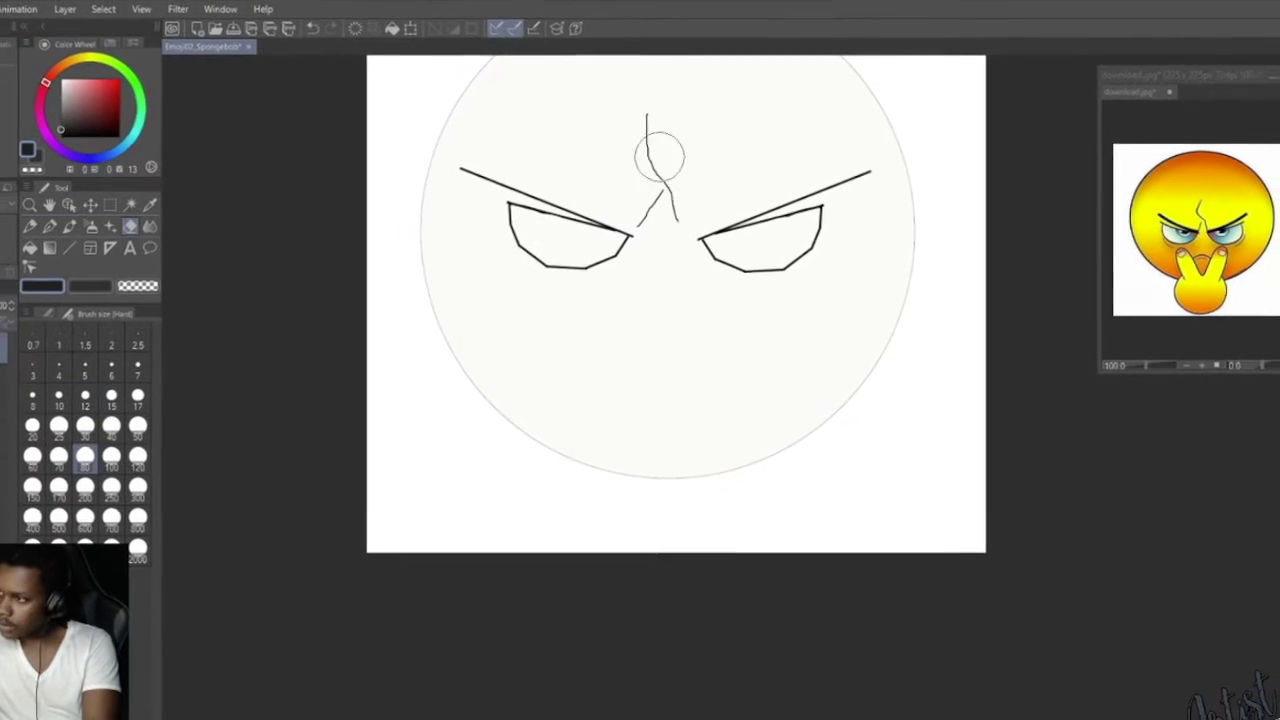
{"action": "left_click_drag", "start_coordinate": [644, 154], "coordinate": [641, 115]}
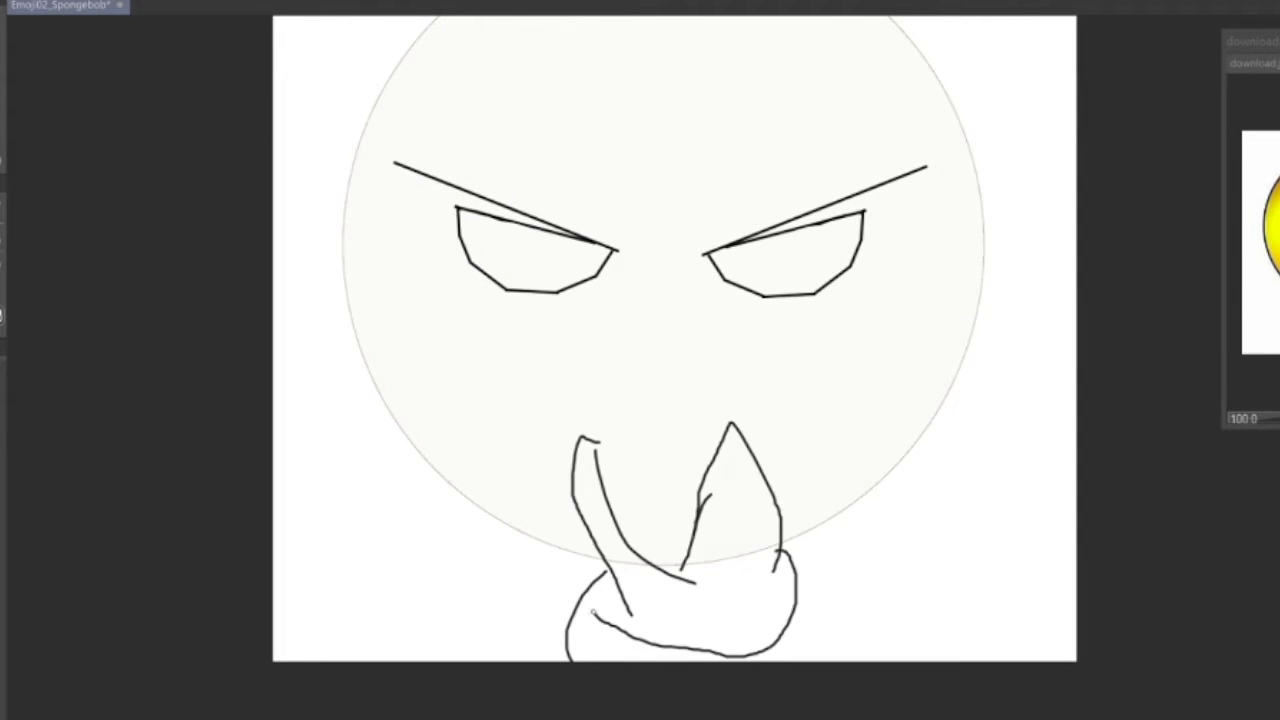
Undo the freehand hand sketch and redraw the two raised fingers as a V of straight line segments.
{"action": "key", "text": "ctrl+z"}
{"action": "key", "text": "ctrl+z"}
{"action": "key", "text": "ctrl+z"}
{"action": "key", "text": "ctrl+z"}
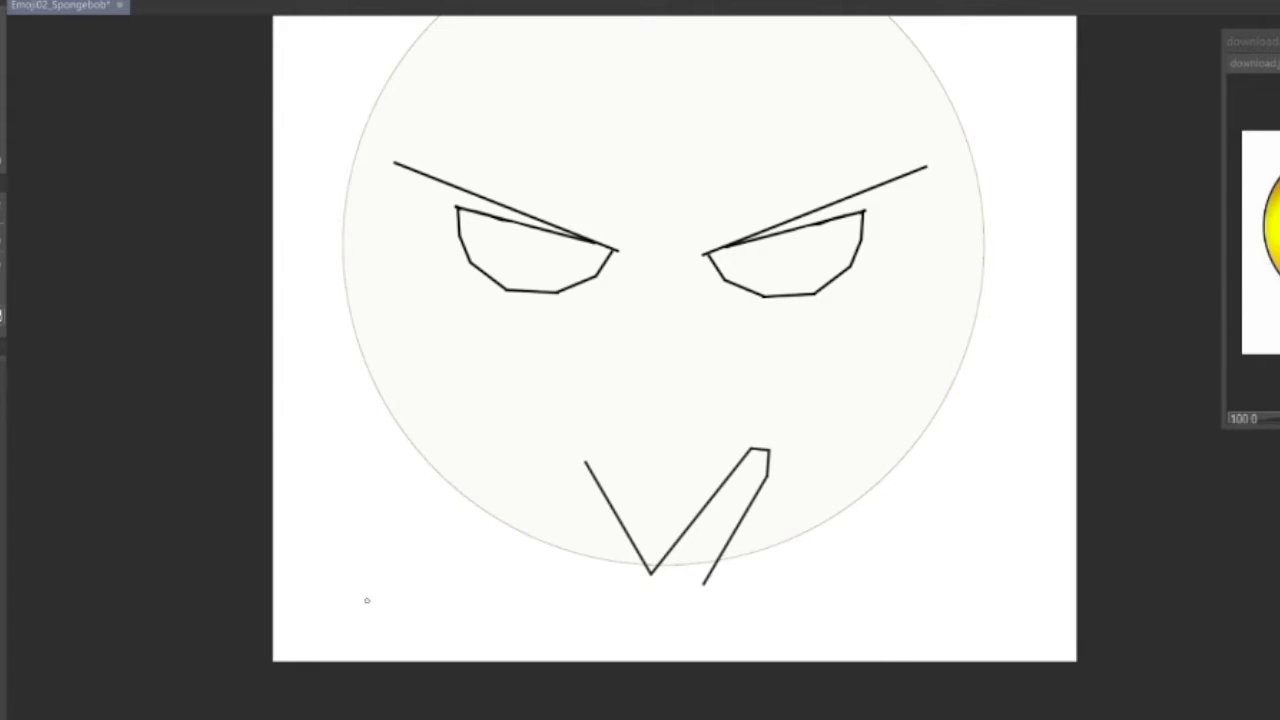
Stamp a black circle as the palm below the fingers and draw a curved mouth between the fingertips.
{"action": "left_click", "coordinate": [655, 665]}
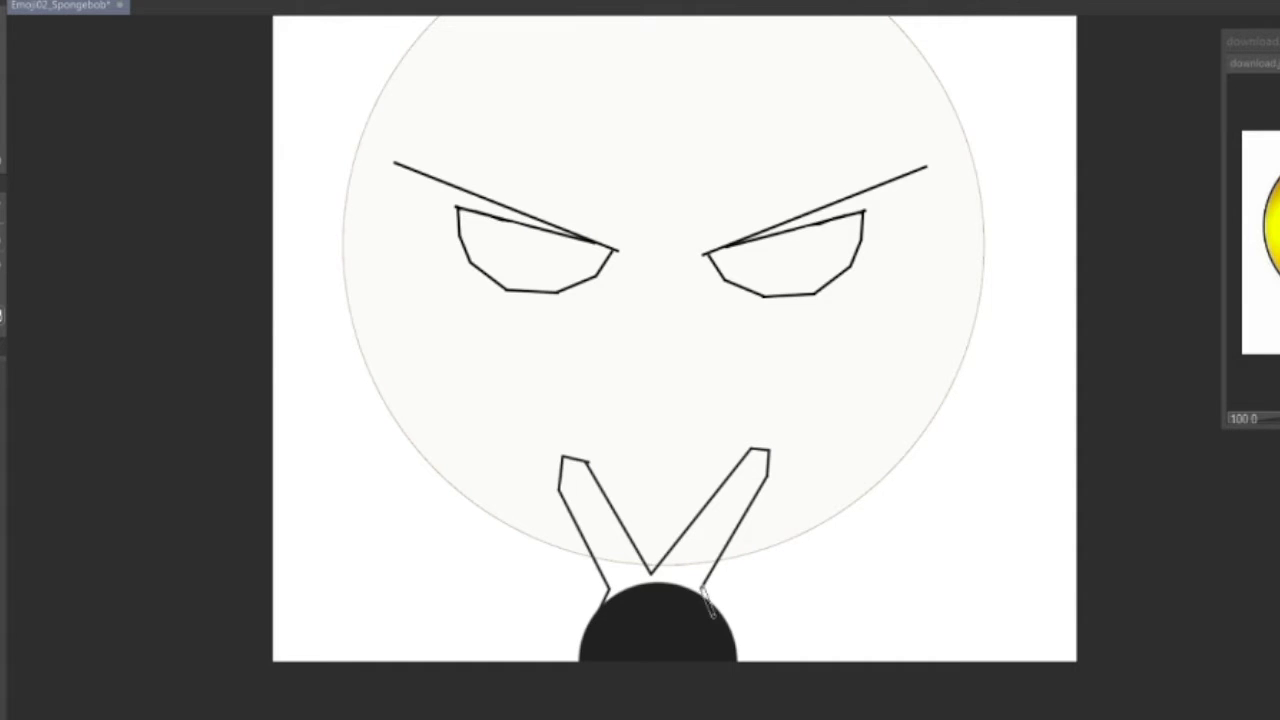
{"action": "left_click_drag", "start_coordinate": [703, 587], "coordinate": [713, 617]}
{"action": "scroll", "coordinate": [628, 342], "scroll_direction": "up", "scroll_amount": 2}
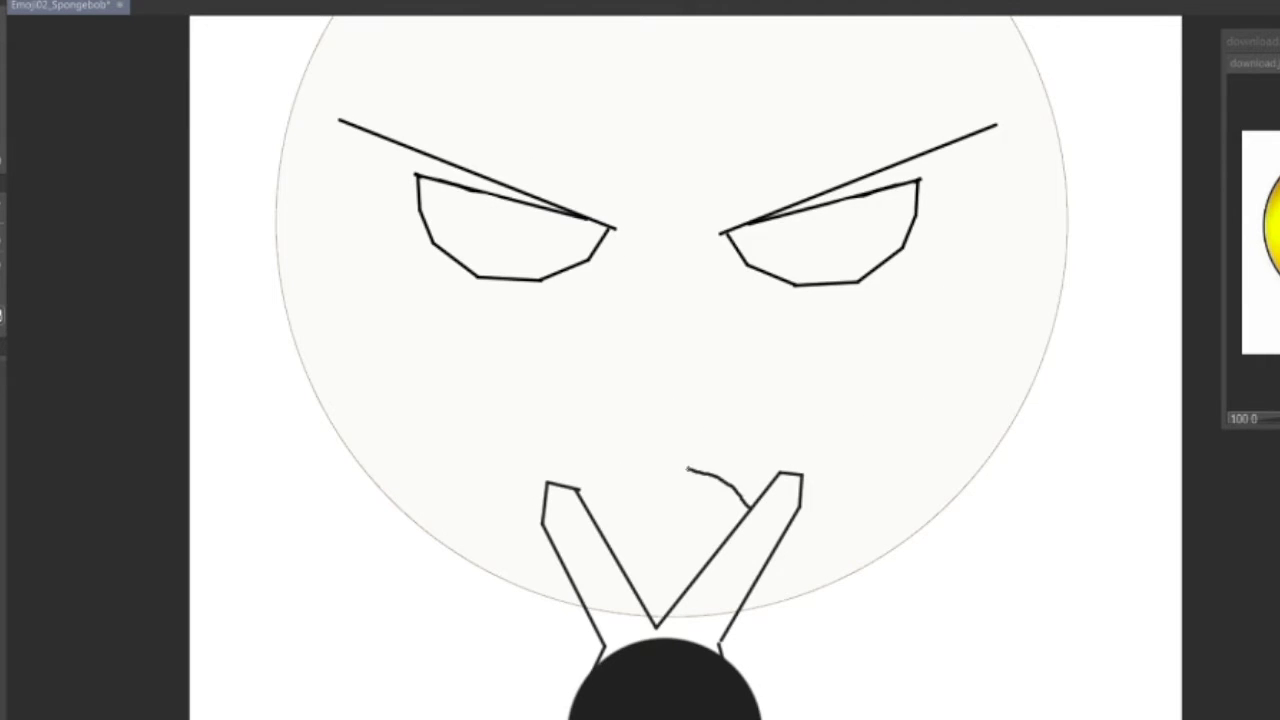
{"action": "key", "text": "minus"}
{"action": "key", "text": "minus"}
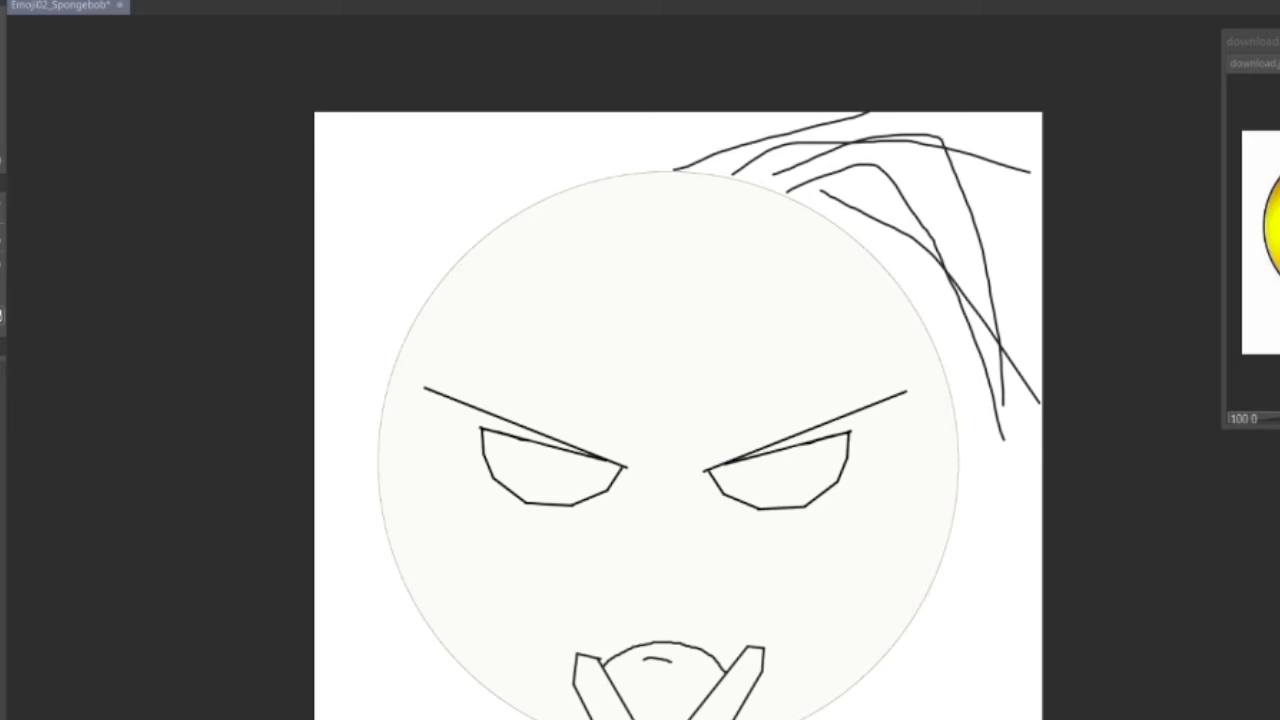
Draw long curved hair strands sweeping outward from the left half of the head's top and down its side.
{"action": "left_click_drag", "start_coordinate": [621, 172], "coordinate": [314, 205]}
{"action": "left_click_drag", "start_coordinate": [535, 203], "coordinate": [314, 270]}
{"action": "left_click_drag", "start_coordinate": [455, 194], "coordinate": [314, 324]}
{"action": "left_click_drag", "start_coordinate": [610, 177], "coordinate": [314, 206]}
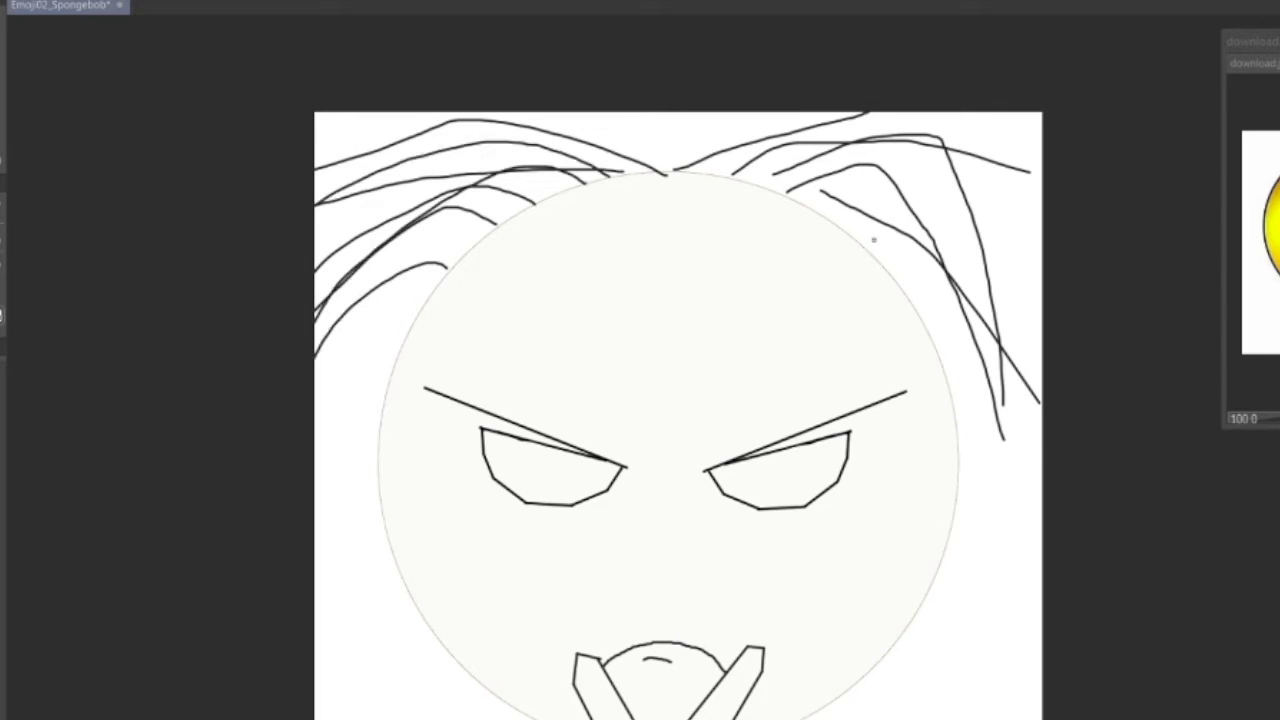
{"action": "left_click_drag", "start_coordinate": [393, 452], "coordinate": [350, 565]}
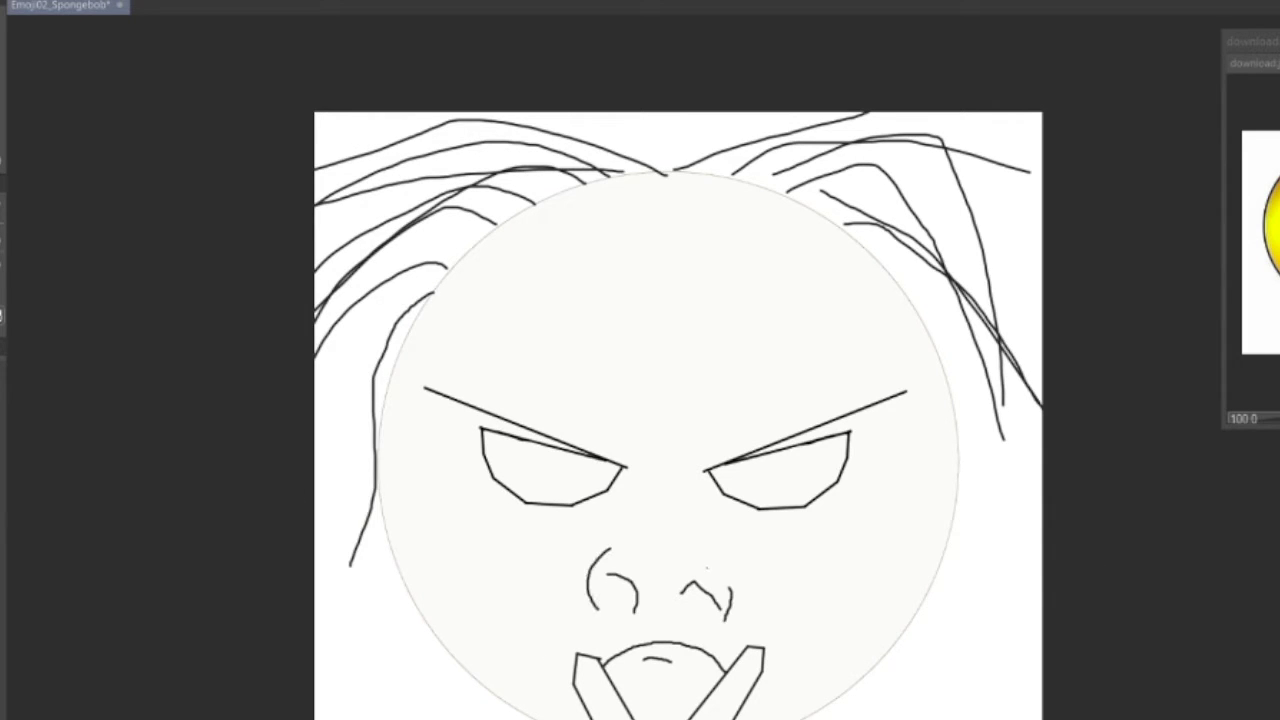
Remove the nose, mouth and hand sketches and the strand along the left cheek, keeping the upper hair.
{"action": "key", "text": "ctrl+z"}
{"action": "key", "text": "ctrl+z"}
{"action": "key", "text": "ctrl+z"}
{"action": "key", "text": "ctrl+z"}
{"action": "key", "text": "ctrl+z"}
{"action": "key", "text": "ctrl+z"}
{"action": "key", "text": "ctrl+z"}
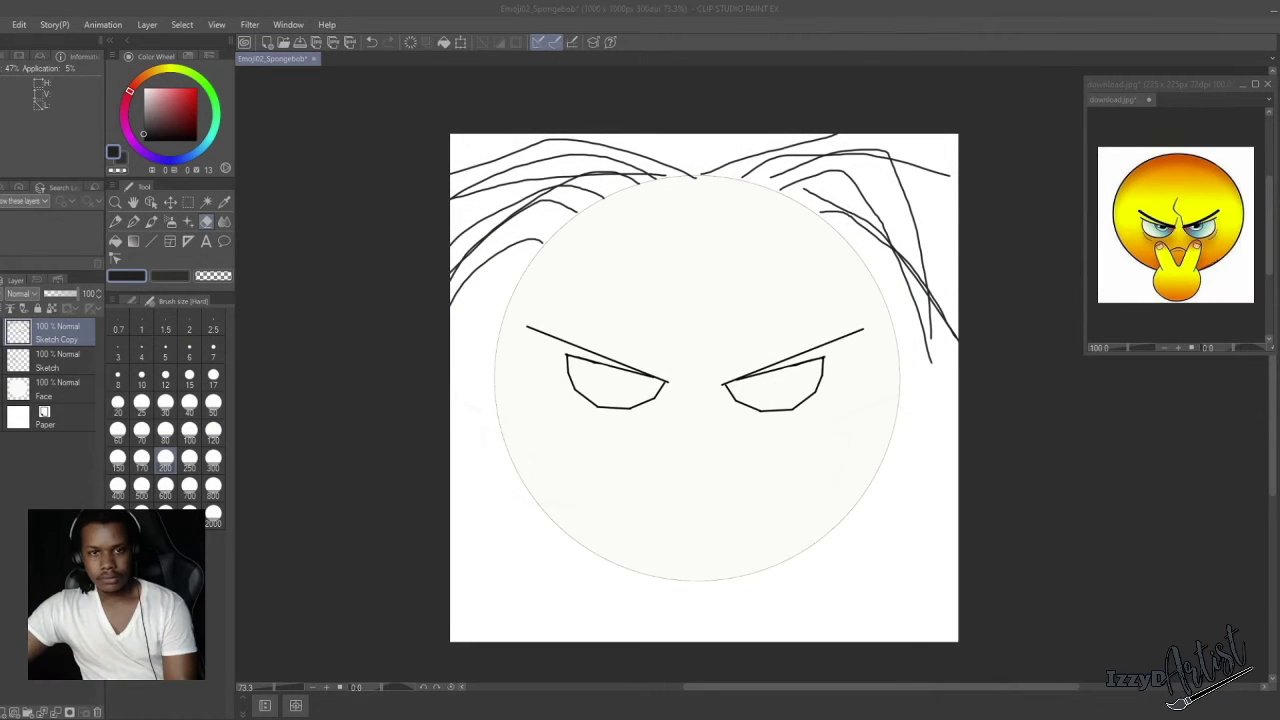
Show Emoji01_Smiley.jpg in its own floating window, shrink it and place it below the angry-face reference picture.
{"action": "left_click_drag", "start_coordinate": [340, 59], "coordinate": [945, 257]}
{"action": "left_click_drag", "start_coordinate": [1000, 430], "coordinate": [1066, 385]}
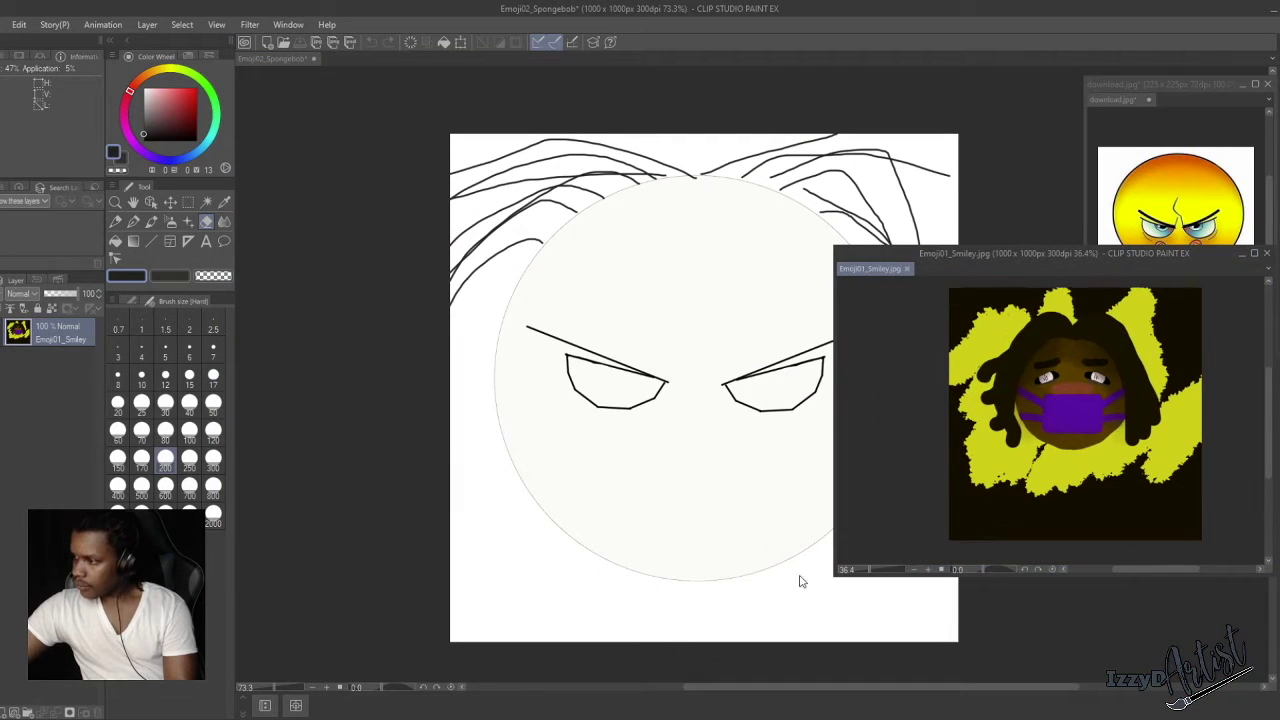
{"action": "left_click_drag", "start_coordinate": [834, 437], "coordinate": [1050, 437]}
{"action": "left_click_drag", "start_coordinate": [1177, 577], "coordinate": [1177, 553]}
{"action": "left_click_drag", "start_coordinate": [1150, 254], "coordinate": [1133, 362]}
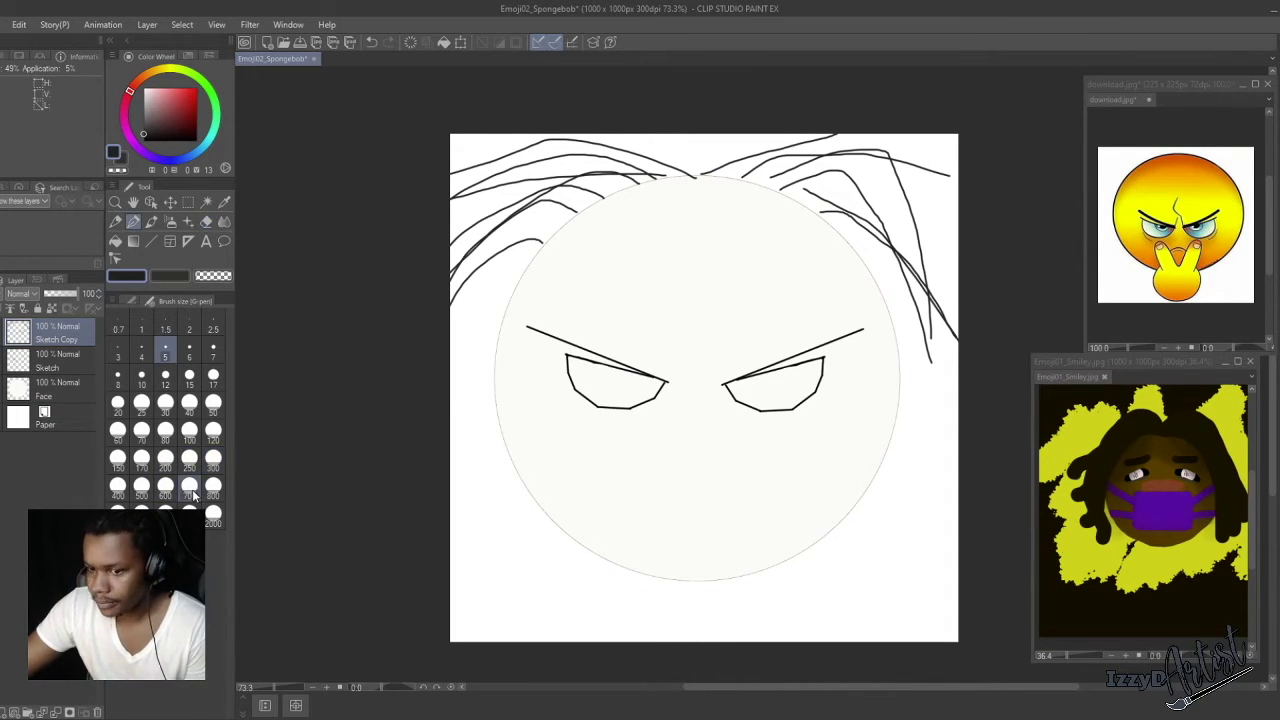
Stamp a large black dot over the chin of the face with the G-pen.
{"action": "left_click", "coordinate": [697, 556]}
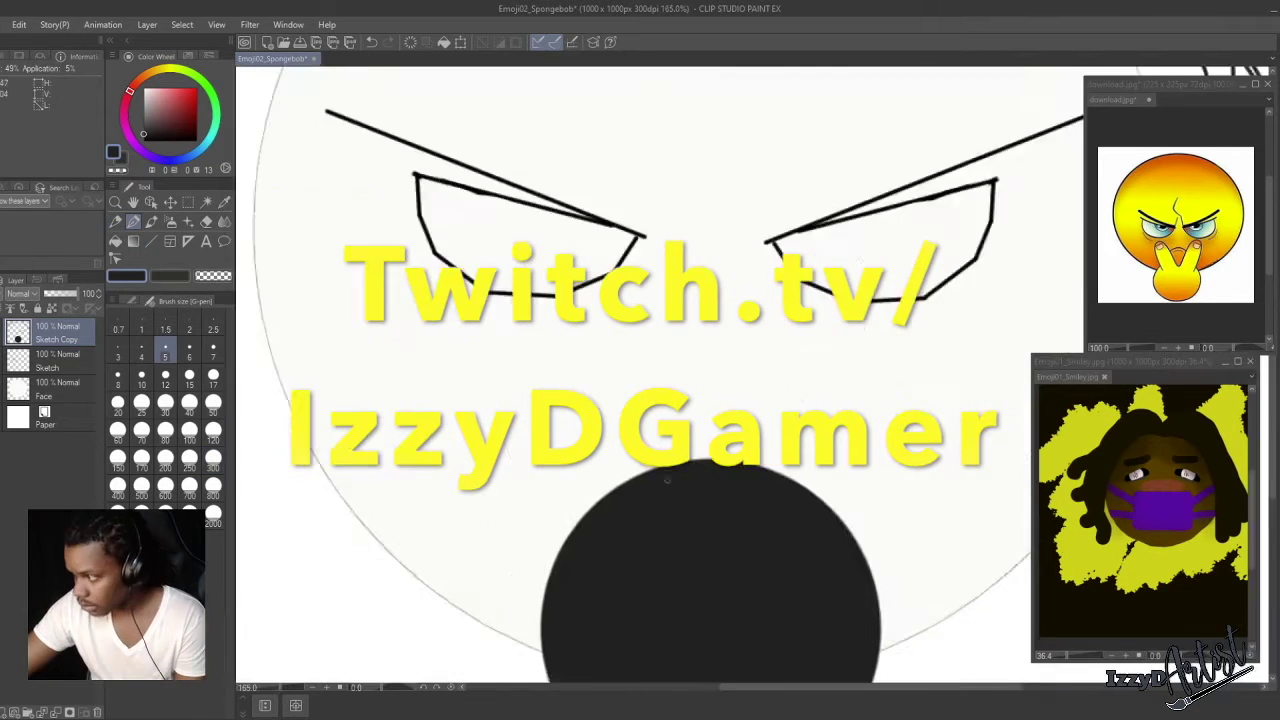
Draw two rounded, upright finger outlines spreading apart from the top of the black circle.
{"action": "scroll", "coordinate": [667, 480], "scroll_direction": "down", "scroll_amount": 2}
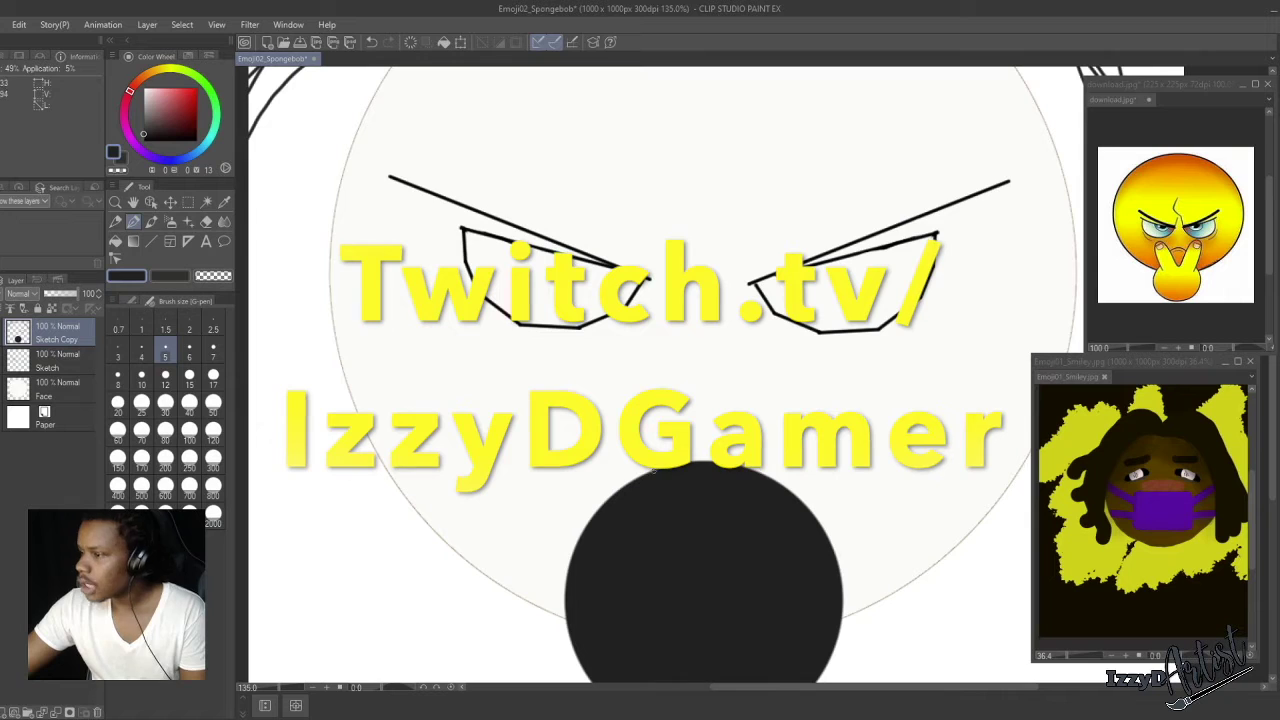
{"action": "left_click_drag", "start_coordinate": [630, 481], "coordinate": [611, 395]}
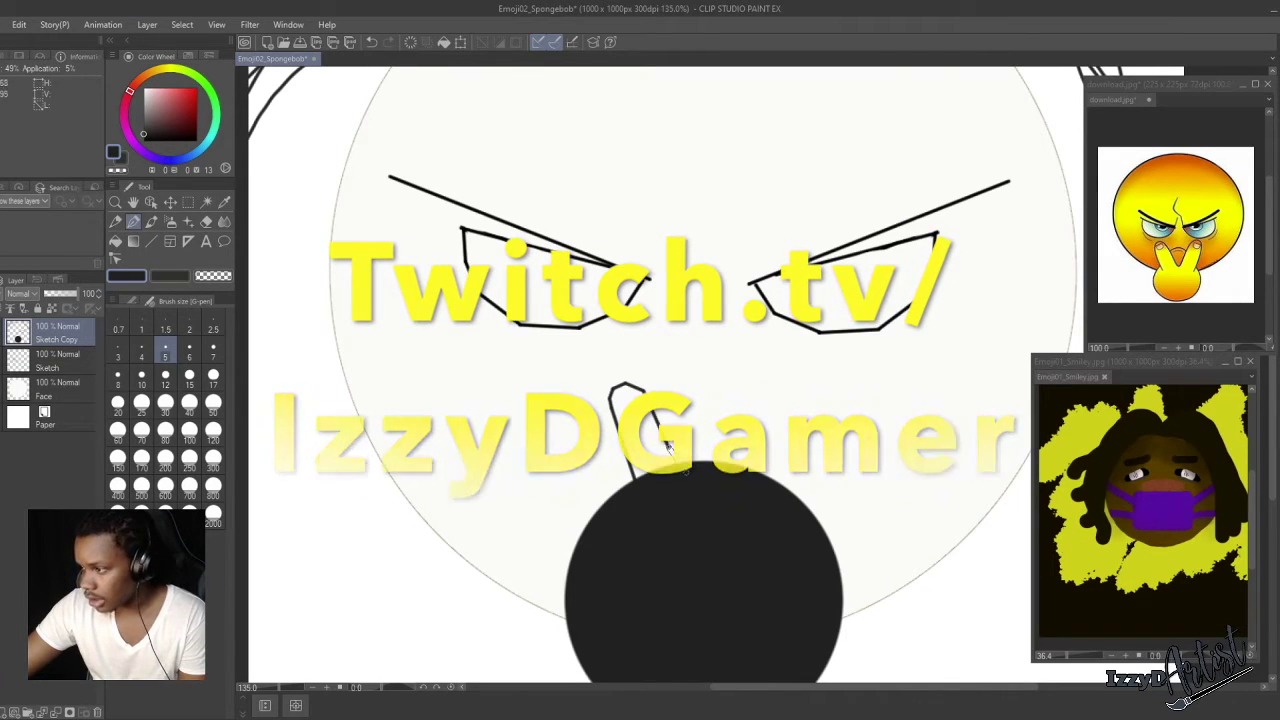
{"action": "left_click_drag", "start_coordinate": [611, 395], "coordinate": [678, 466]}
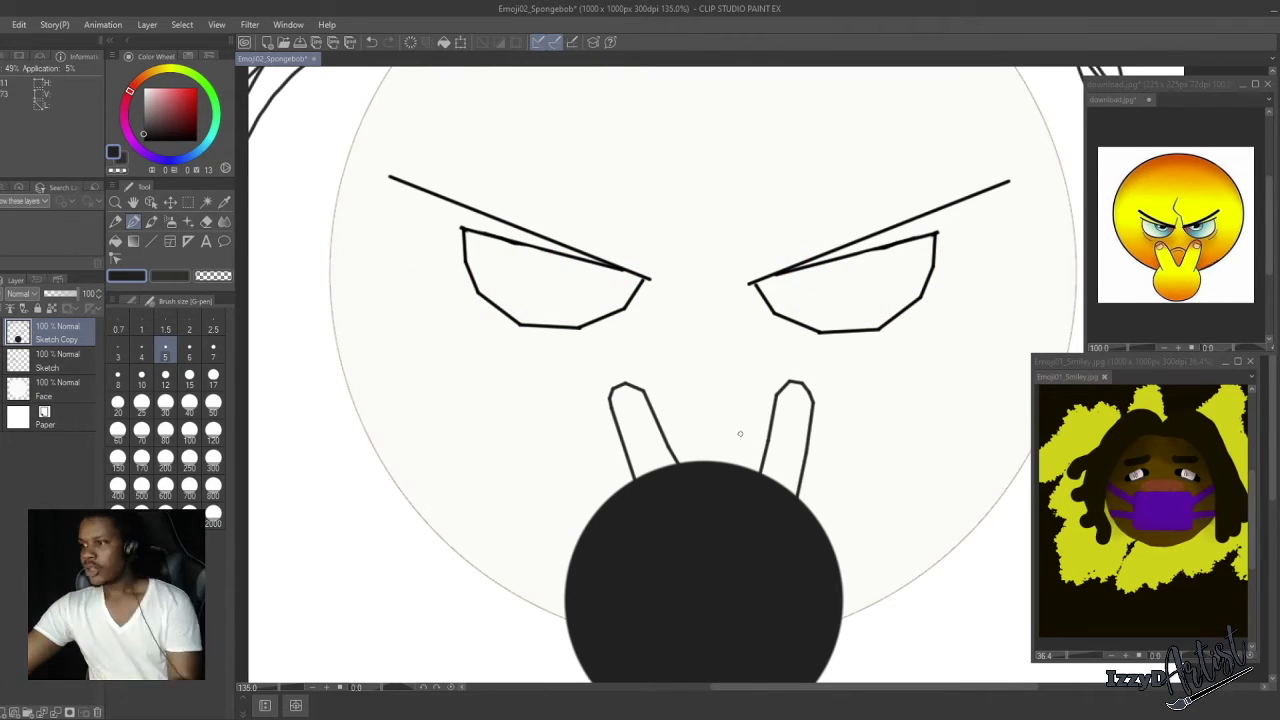
Try filling the black hand circle with the face's off-white colour.
{"action": "scroll", "coordinate": [660, 610], "scroll_direction": "down", "scroll_amount": 4}
{"action": "left_click", "coordinate": [606, 546], "text": "alt"}
{"action": "left_click", "coordinate": [115, 241]}
{"action": "left_click", "coordinate": [717, 597]}
{"action": "scroll", "coordinate": [718, 595], "scroll_direction": "up", "scroll_amount": 4}
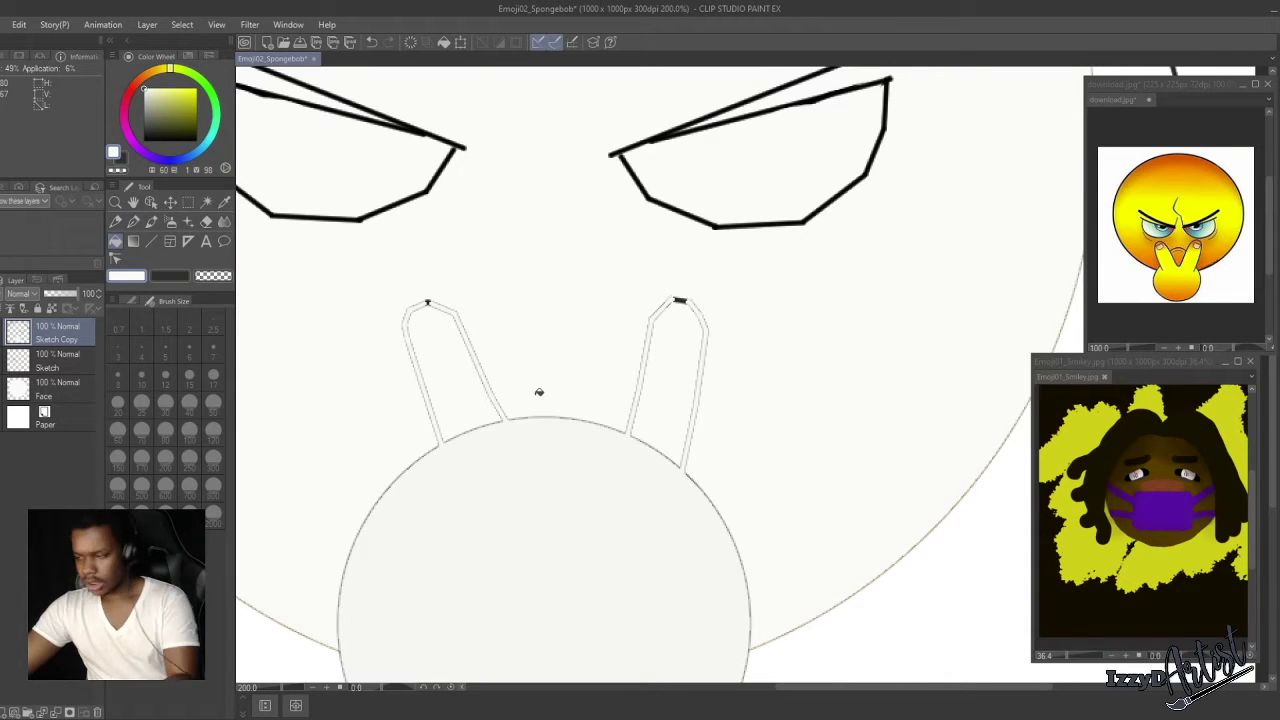
{"action": "key", "text": "ctrl+z"}
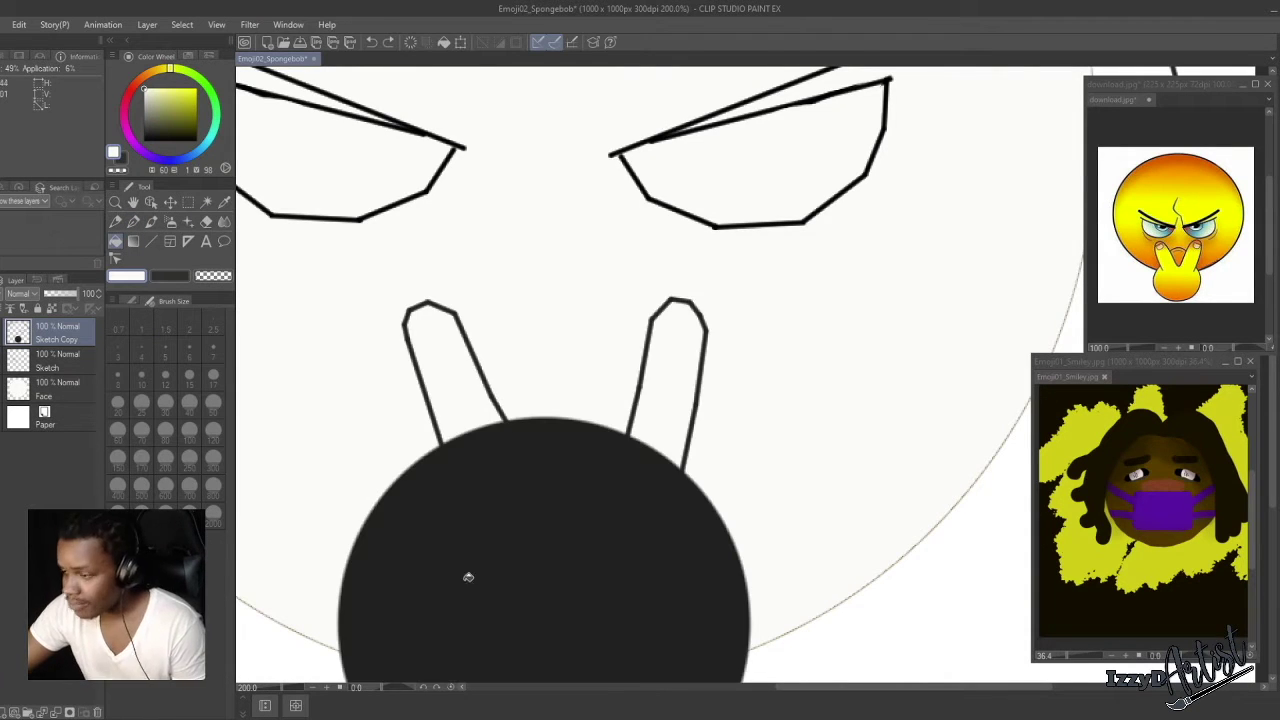
Erase a rounded V-shaped notch into the top of the black circle between the two fingers.
{"action": "key", "text": "e"}
{"action": "mouse_move", "coordinate": [613, 432]}
{"action": "left_mouse_down"}
{"action": "mouse_move", "coordinate": [596, 474]}
{"action": "mouse_move", "coordinate": [549, 497]}
{"action": "mouse_move", "coordinate": [507, 392]}
{"action": "left_mouse_up"}
{"action": "scroll", "coordinate": [552, 418], "scroll_direction": "down", "scroll_amount": 3}
{"action": "scroll", "coordinate": [552, 418], "scroll_direction": "up", "scroll_amount": 1}
{"action": "left_click_drag", "start_coordinate": [569, 428], "coordinate": [559, 450]}
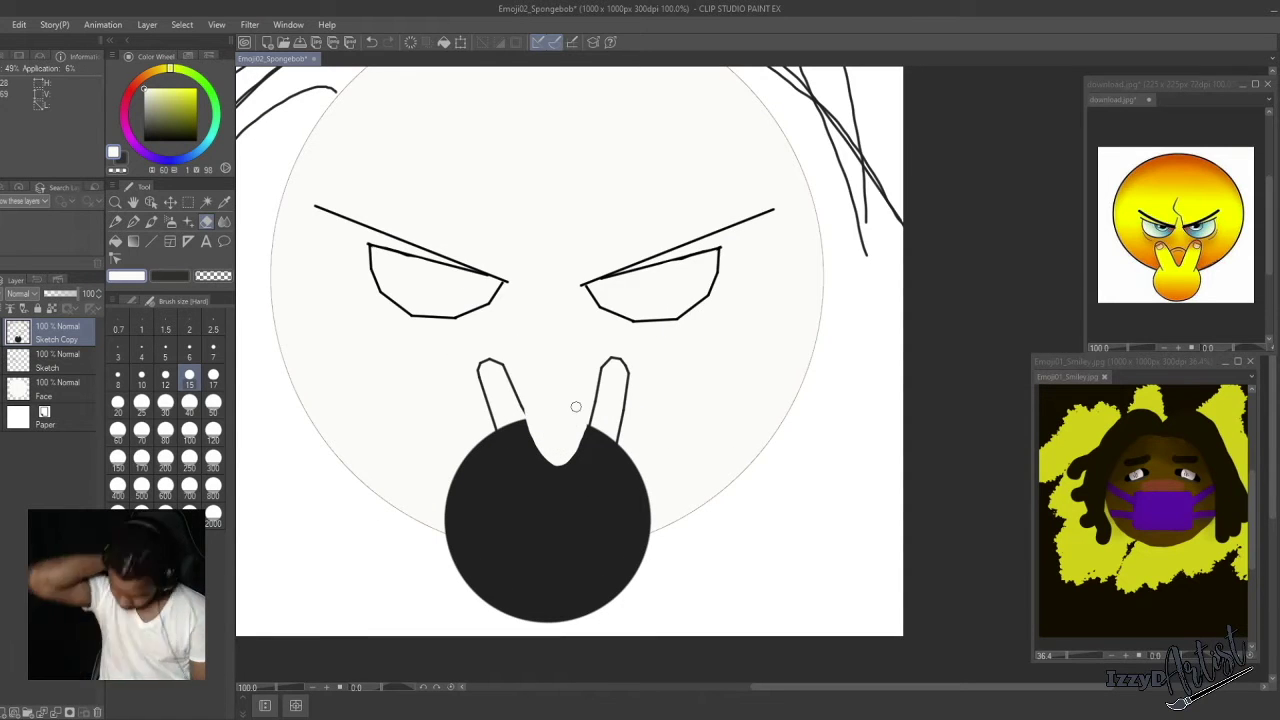
Pick up the hand's dark colour and touch up the finger edges where they meet the notch with the G-pen.
{"action": "key", "text": "p"}
{"action": "scroll", "coordinate": [545, 407], "scroll_direction": "up", "scroll_amount": 2}
{"action": "left_click", "coordinate": [498, 450], "text": "alt"}
{"action": "left_click_drag", "start_coordinate": [498, 397], "coordinate": [520, 468]}
{"action": "key", "text": "ctrl+z"}
{"action": "scroll", "coordinate": [520, 467], "scroll_direction": "down", "scroll_amount": 1}
Erase around the base of both fingers and along the hand's left side to carve out the knuckles.
{"action": "key", "text": "e"}
{"action": "left_click_drag", "start_coordinate": [680, 486], "coordinate": [679, 530]}
{"action": "mouse_move", "coordinate": [500, 472]}
{"action": "left_mouse_down"}
{"action": "mouse_move", "coordinate": [519, 529]}
{"action": "mouse_move", "coordinate": [428, 545]}
{"action": "mouse_move", "coordinate": [407, 640]}
{"action": "left_mouse_up"}
{"action": "key", "text": "ctrl+z"}
{"action": "scroll", "coordinate": [680, 514], "scroll_direction": "down", "scroll_amount": 2}
{"action": "scroll", "coordinate": [500, 490], "scroll_direction": "up", "scroll_amount": 2}
{"action": "key", "text": "ctrl+z"}
{"action": "mouse_move", "coordinate": [500, 555]}
{"action": "left_mouse_down"}
{"action": "mouse_move", "coordinate": [463, 549]}
{"action": "mouse_move", "coordinate": [414, 648]}
{"action": "left_mouse_up"}
{"action": "scroll", "coordinate": [514, 538], "scroll_direction": "down", "scroll_amount": 5}
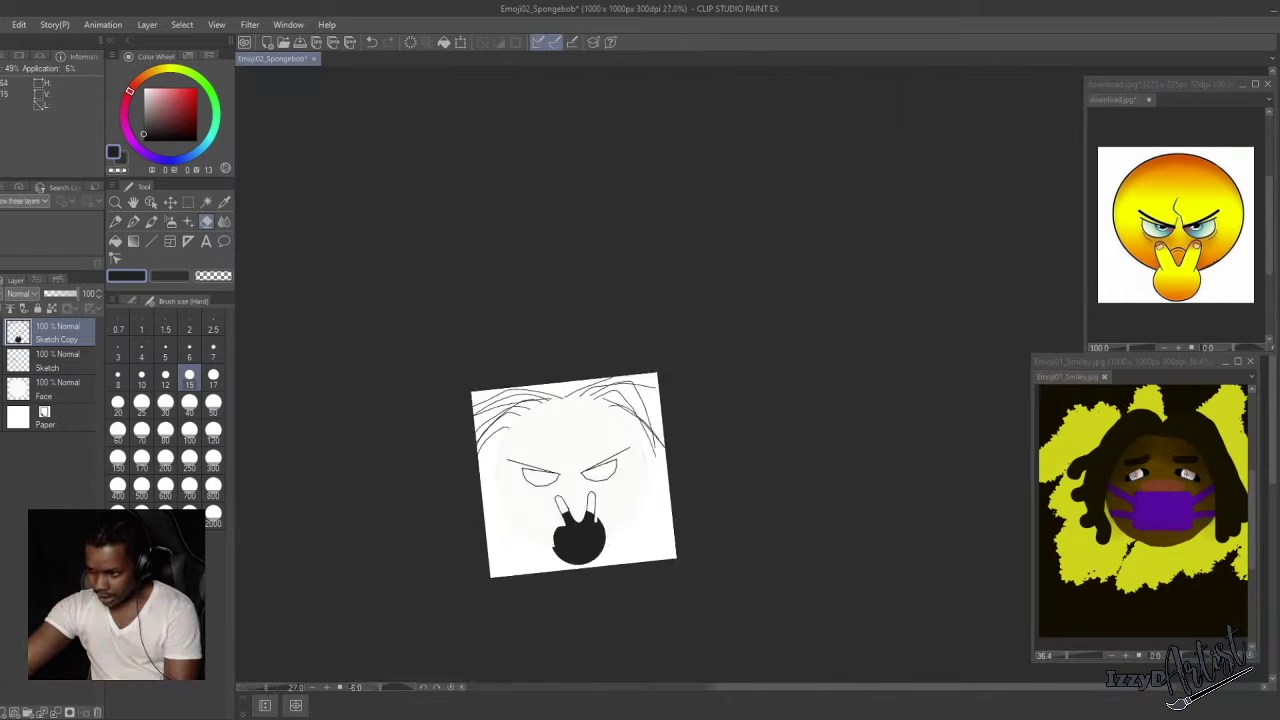
{"action": "scroll", "coordinate": [514, 538], "scroll_direction": "up", "scroll_amount": 5}
{"action": "scroll", "coordinate": [629, 541], "scroll_direction": "down", "scroll_amount": 4}
{"action": "scroll", "coordinate": [629, 541], "scroll_direction": "up", "scroll_amount": 6}
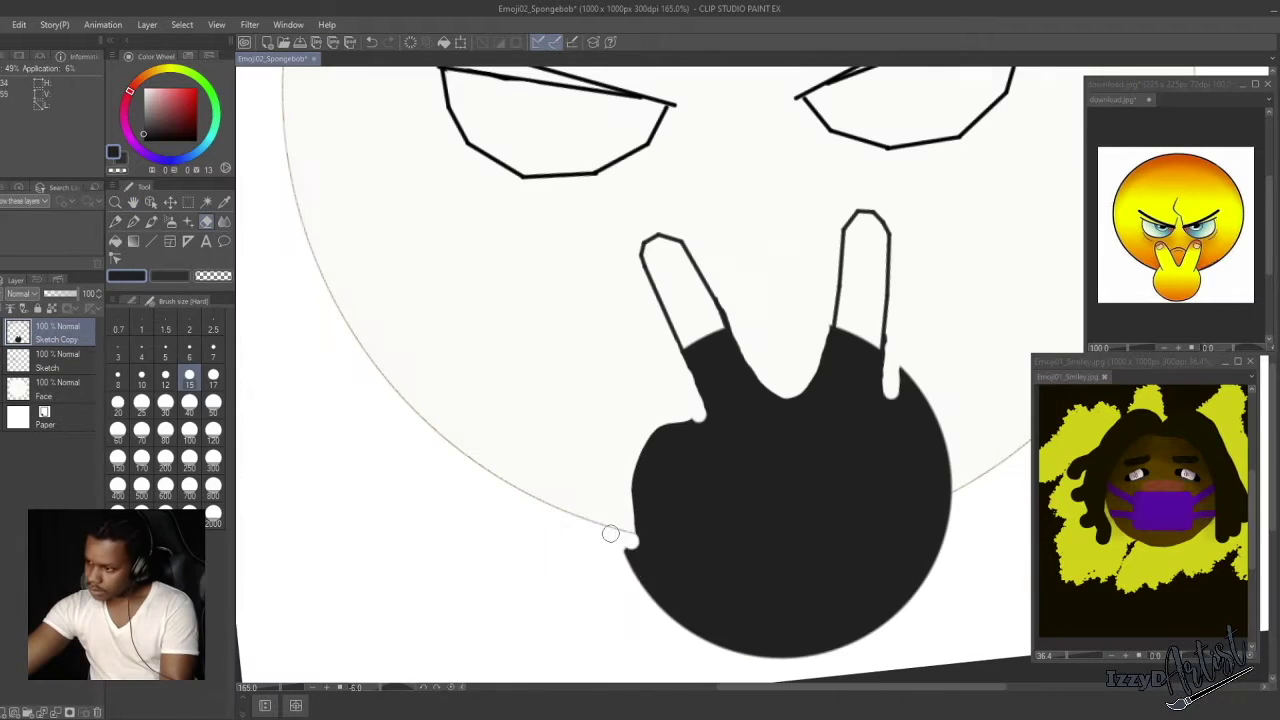
Trim the hand's upper-right and lower-left edges with the eraser and level the rotated canvas.
{"action": "left_click_drag", "start_coordinate": [898, 360], "coordinate": [957, 451]}
{"action": "mouse_move", "coordinate": [894, 343]}
{"action": "left_mouse_down"}
{"action": "mouse_move", "coordinate": [892, 383]}
{"action": "mouse_move", "coordinate": [959, 471]}
{"action": "left_mouse_up"}
{"action": "left_click_drag", "start_coordinate": [906, 372], "coordinate": [918, 388]}
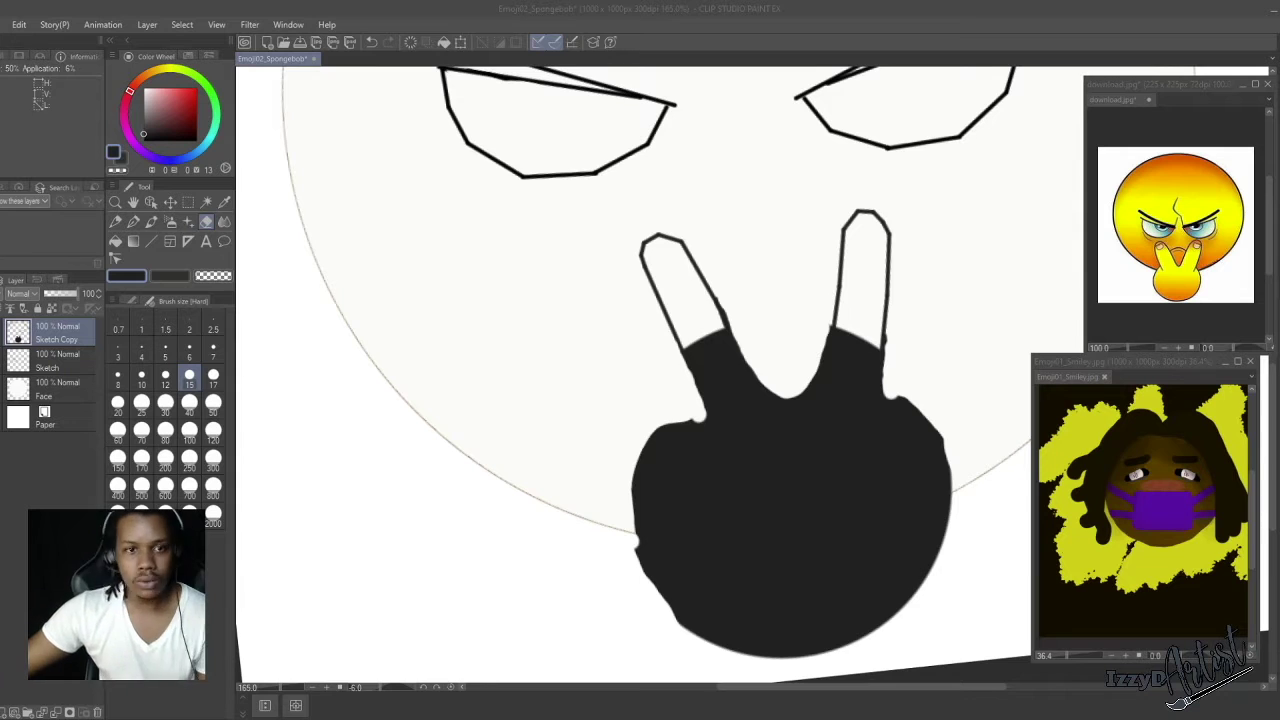
{"action": "scroll", "coordinate": [758, 262], "scroll_direction": "down", "scroll_amount": 5}
{"action": "left_click", "coordinate": [283, 61]}
{"action": "left_click_drag", "start_coordinate": [382, 687], "coordinate": [388, 687]}
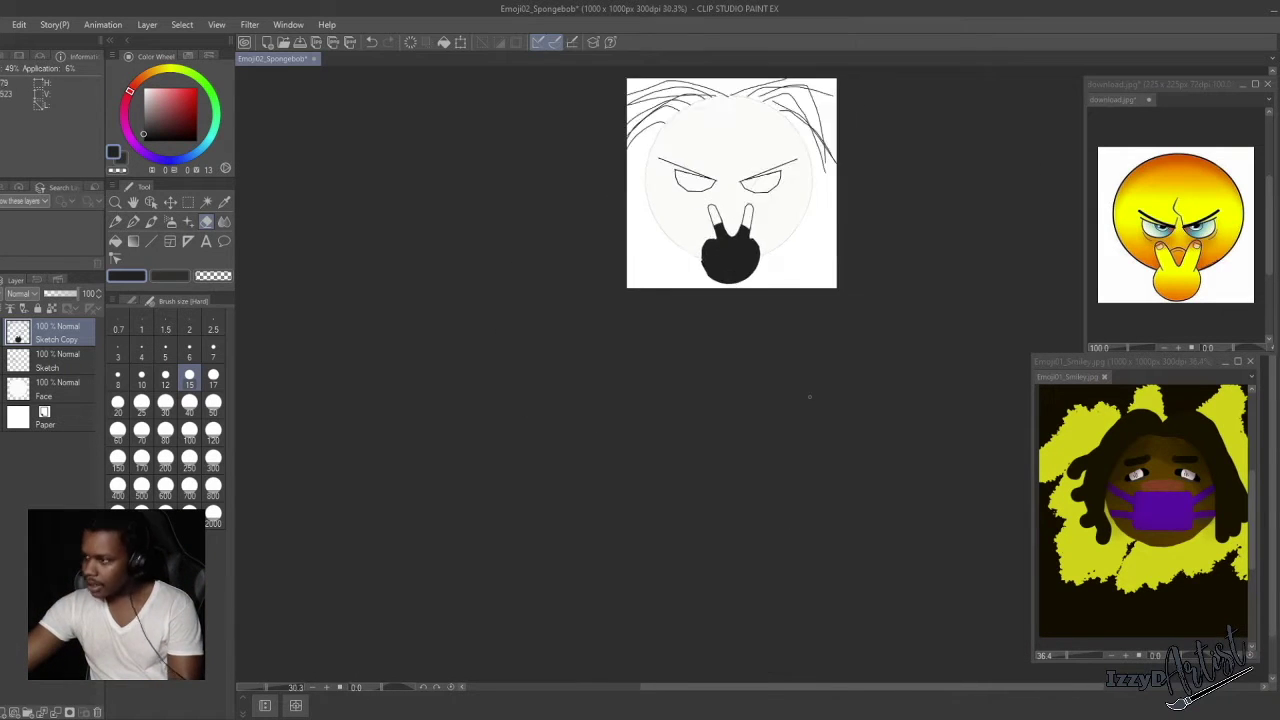
Sketch a wide grin behind the fingers, with curved cheek lines and short creases beneath the eyes.
{"action": "scroll", "coordinate": [771, 285], "scroll_direction": "up", "scroll_amount": 3}
{"action": "scroll", "coordinate": [778, 276], "scroll_direction": "down", "scroll_amount": 1}
{"action": "key", "text": "p"}
{"action": "scroll", "coordinate": [750, 400], "scroll_direction": "up", "scroll_amount": 4}
{"action": "left_click_drag", "start_coordinate": [735, 378], "coordinate": [771, 306]}
{"action": "key", "text": "ctrl+z"}
{"action": "scroll", "coordinate": [879, 376], "scroll_direction": "down", "scroll_amount": 5}
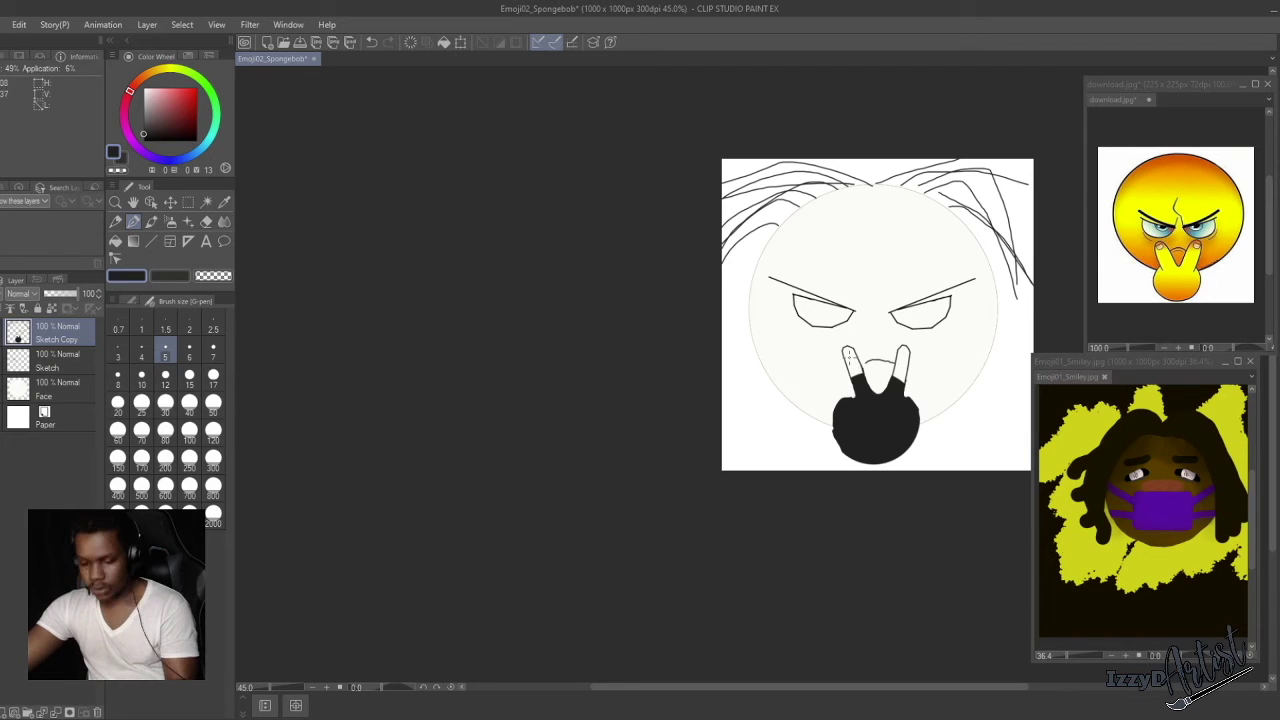
{"action": "left_click_drag", "start_coordinate": [958, 357], "coordinate": [915, 400]}
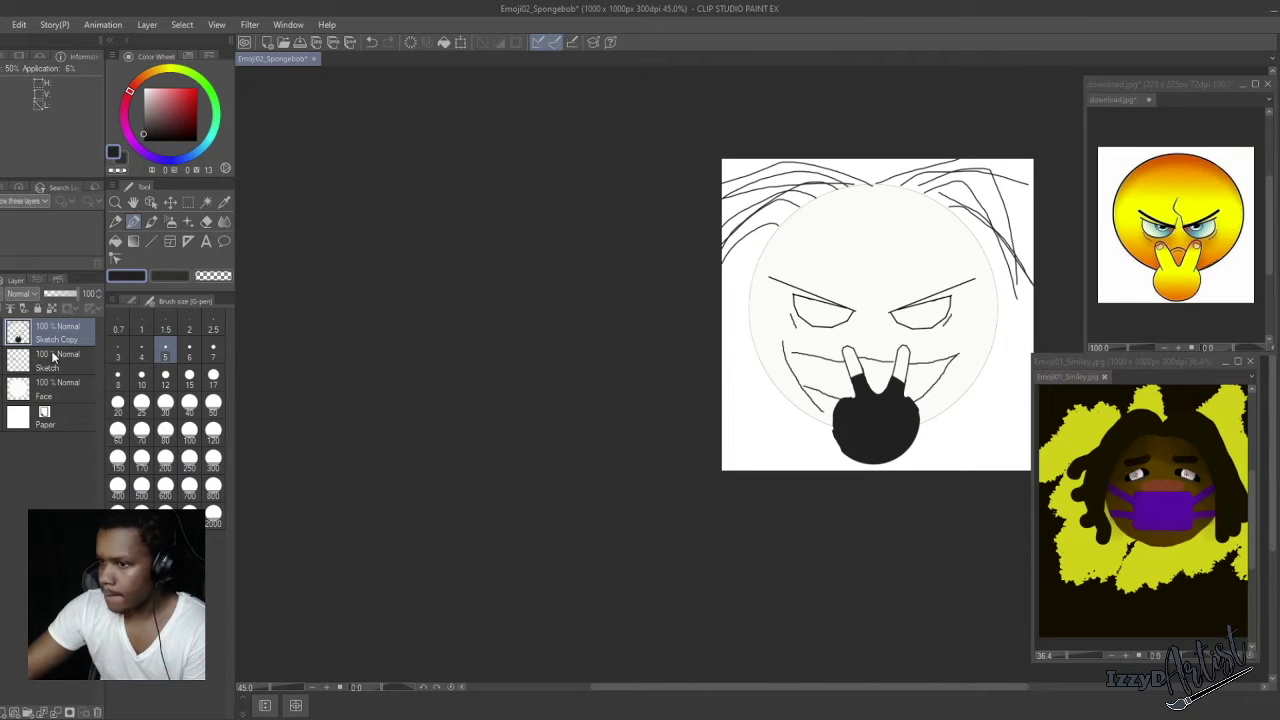
{"action": "left_click", "coordinate": [188, 201]}
{"action": "key", "text": "ctrl+a"}
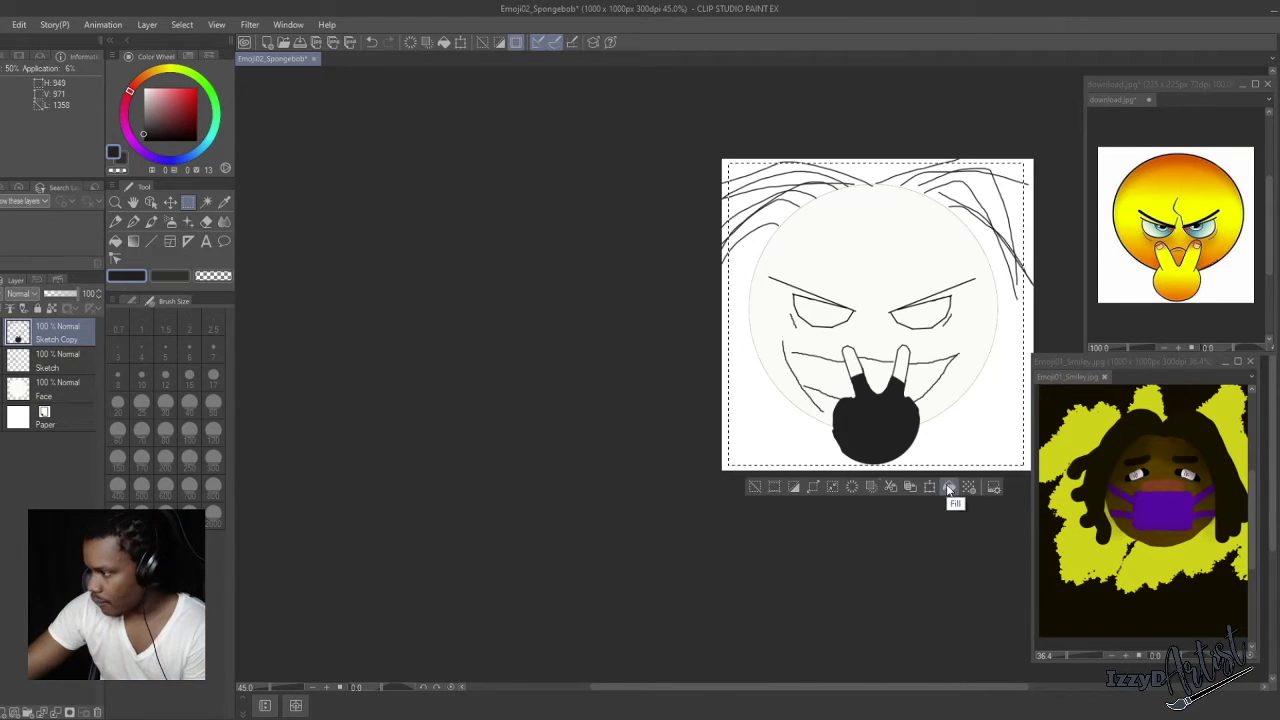
{"action": "left_click", "coordinate": [951, 487]}
{"action": "left_click", "coordinate": [795, 328]}
{"action": "key", "text": "ctrl+d"}
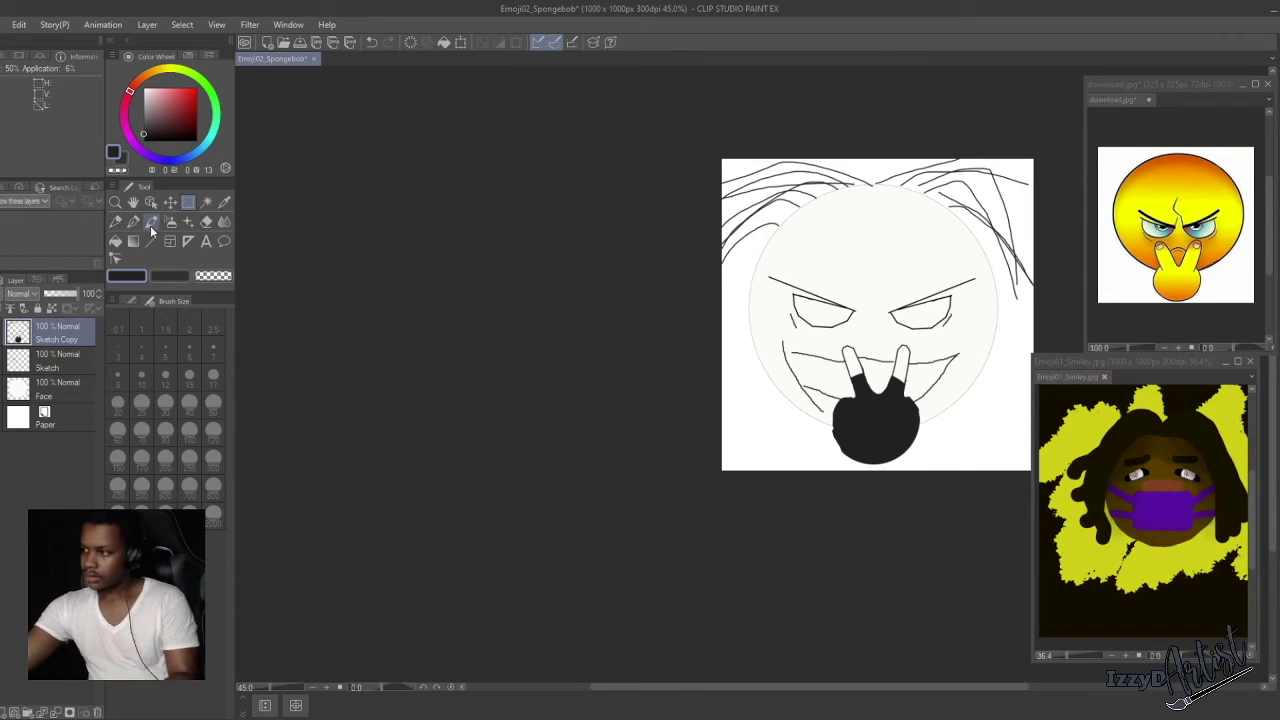
Lower the opacity of the Sketch Copy layer to 29% and the Sketch layer to 22%.
{"action": "left_click", "coordinate": [56, 294]}
{"action": "left_click", "coordinate": [54, 294]}
{"action": "left_click", "coordinate": [52, 362]}
{"action": "left_click_drag", "start_coordinate": [57, 294], "coordinate": [51, 294]}
{"action": "left_click", "coordinate": [49, 333]}
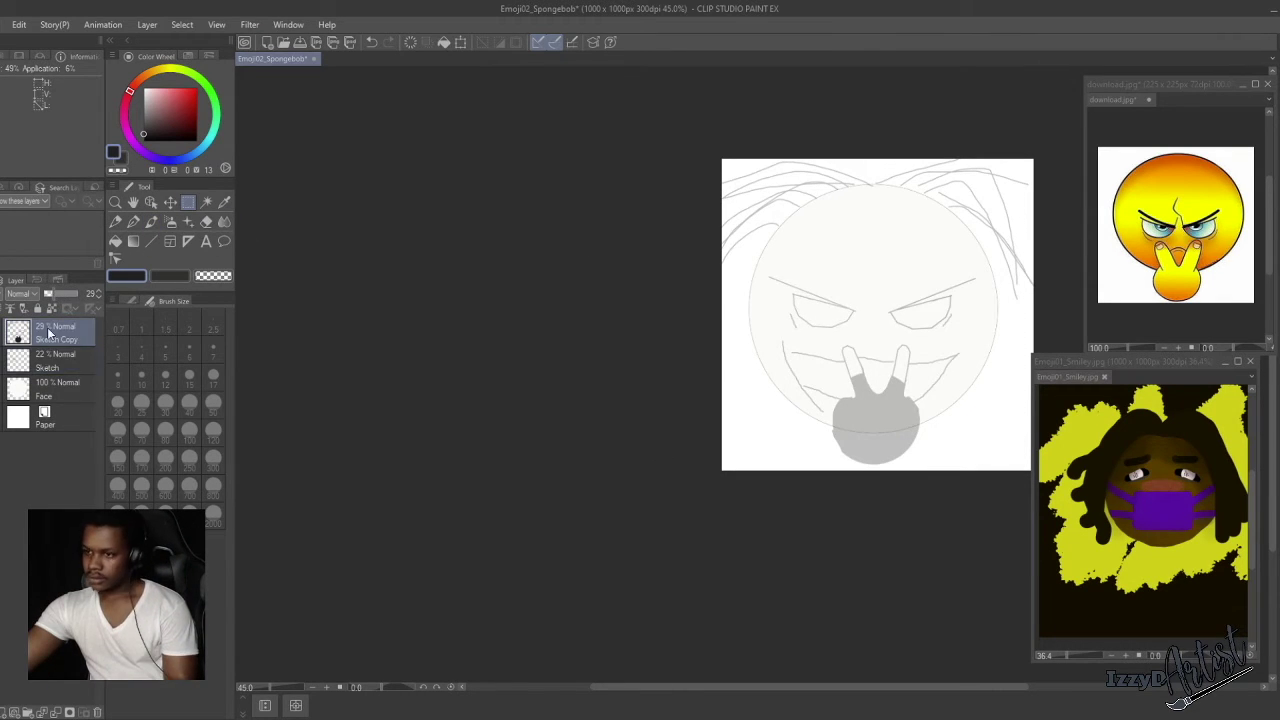
{"action": "scroll", "coordinate": [840, 326], "scroll_direction": "up", "scroll_amount": 4}
{"action": "left_click_drag", "start_coordinate": [797, 351], "coordinate": [823, 357]}
{"action": "left_click", "coordinate": [134, 222]}
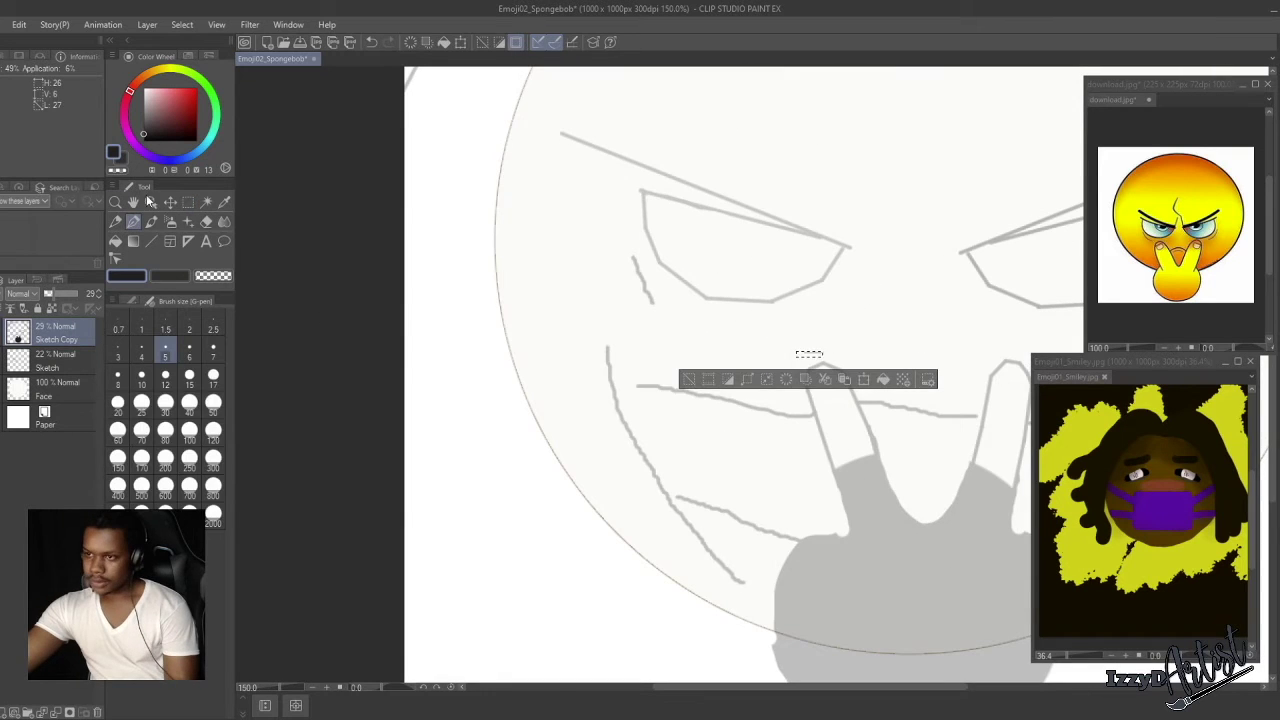
{"action": "left_click", "coordinate": [188, 202]}
{"action": "left_click", "coordinate": [416, 366]}
{"action": "key", "text": "ctrl+z"}
{"action": "left_click", "coordinate": [416, 366]}
{"action": "scroll", "coordinate": [880, 405], "scroll_direction": "down", "scroll_amount": 8}
{"action": "scroll", "coordinate": [925, 395], "scroll_direction": "up", "scroll_amount": 8}
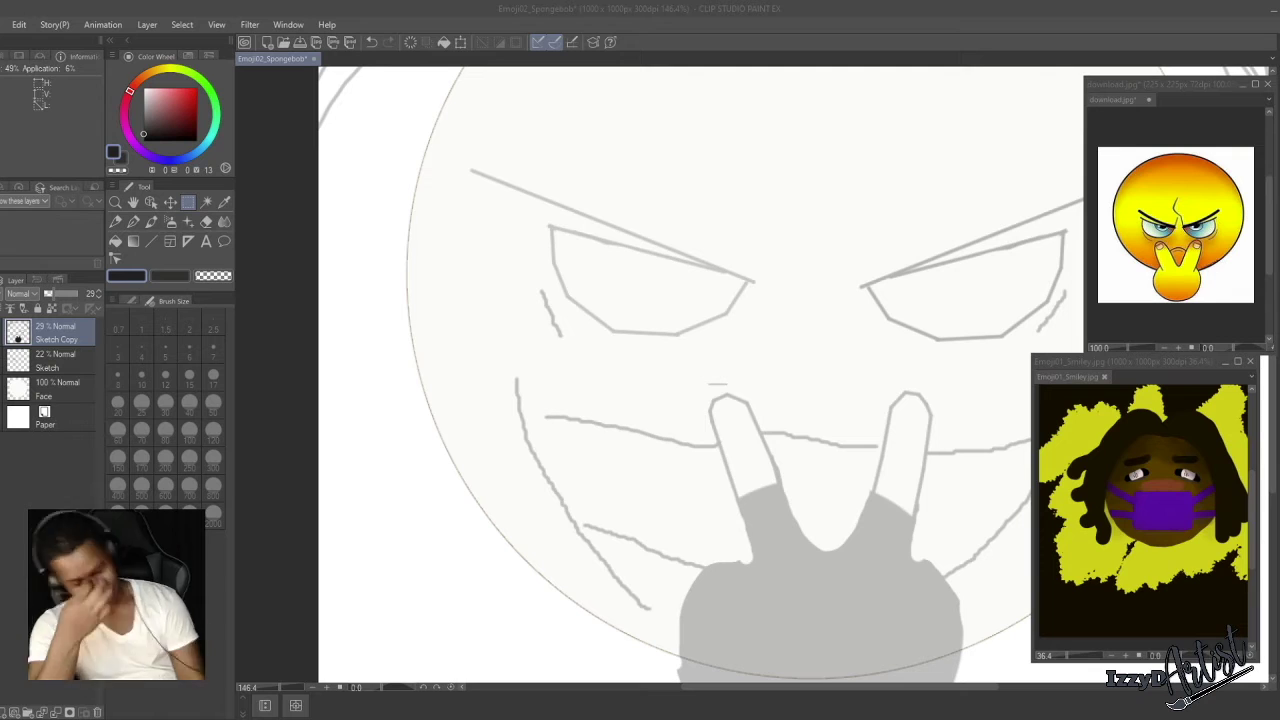
Sketch the nostril curves and base of a nose just above the fingertips with the size 5 G-pen.
{"action": "left_click", "coordinate": [45, 338]}
{"action": "left_click", "coordinate": [134, 222]}
{"action": "left_click", "coordinate": [166, 351]}
{"action": "left_click_drag", "start_coordinate": [745, 392], "coordinate": [767, 398]}
{"action": "key", "text": "ctrl+z"}
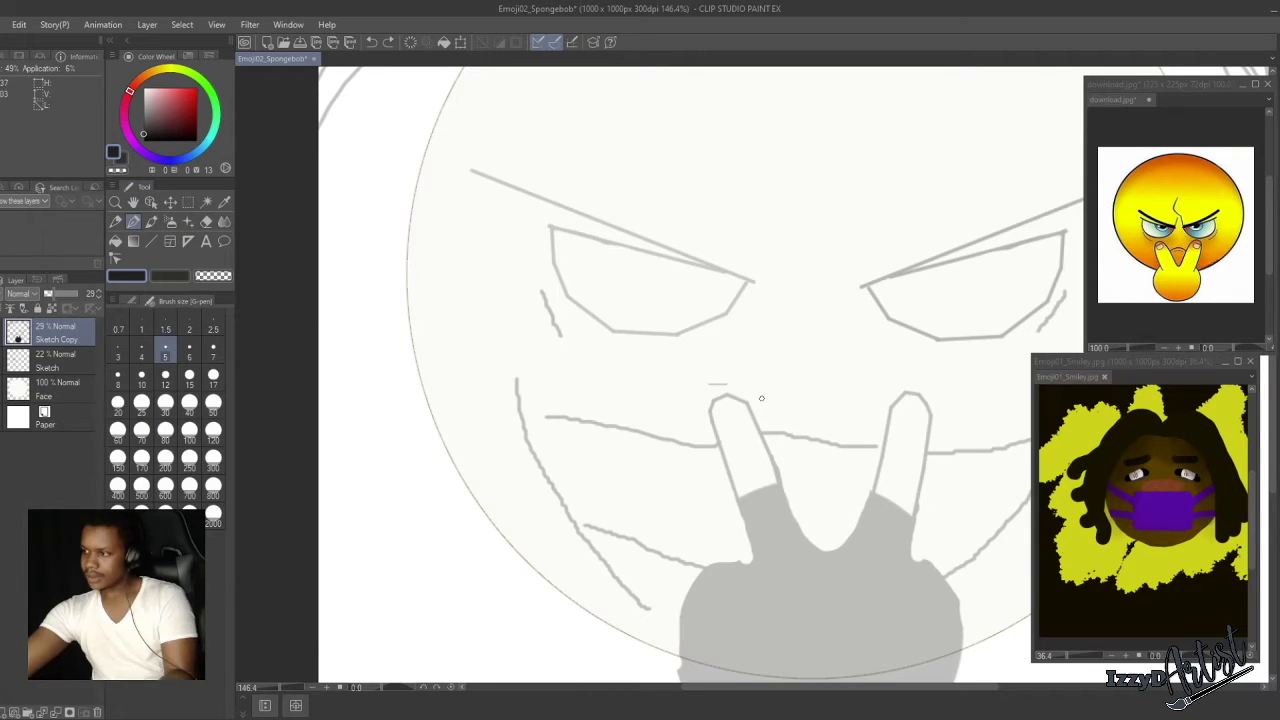
{"action": "left_click_drag", "start_coordinate": [886, 352], "coordinate": [890, 400]}
{"action": "left_click_drag", "start_coordinate": [748, 358], "coordinate": [745, 400]}
{"action": "scroll", "coordinate": [853, 394], "scroll_direction": "down", "scroll_amount": 2}
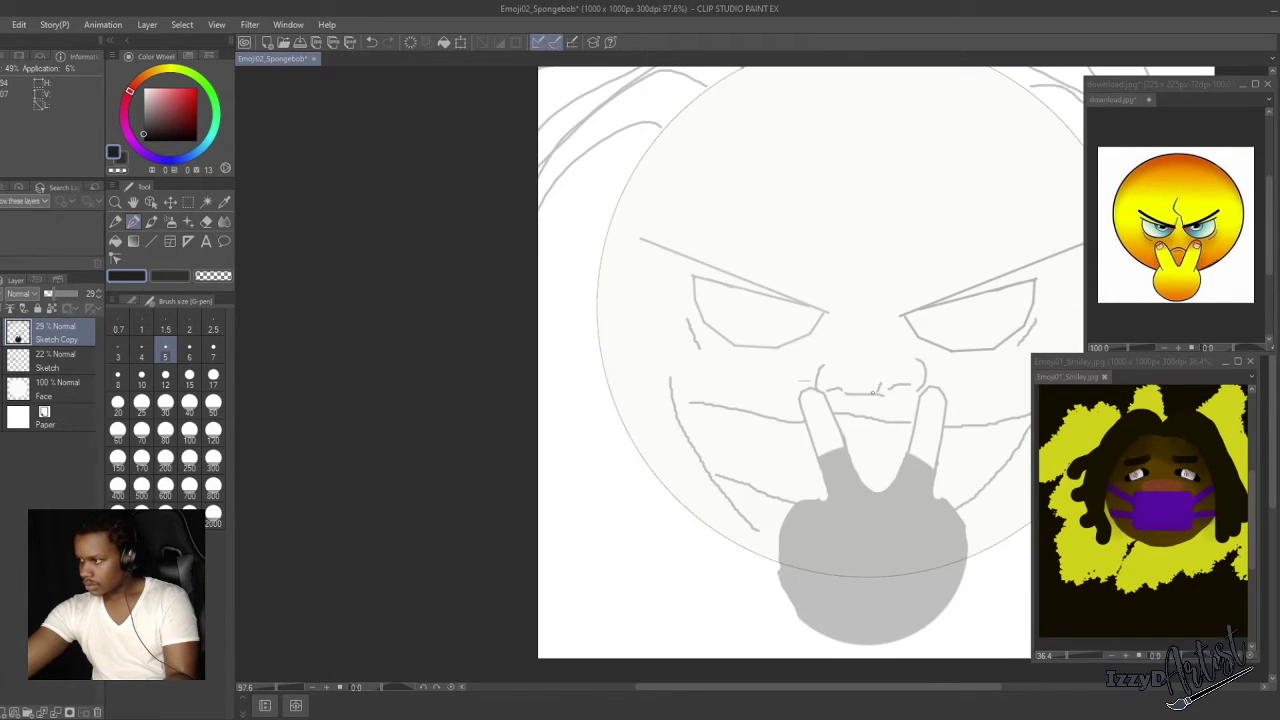
Sketch the nose bridge between the eyes and a frown crease running up the forehead.
{"action": "left_click_drag", "start_coordinate": [853, 393], "coordinate": [851, 382]}
{"action": "key", "text": "ctrl+z"}
{"action": "left_click_drag", "start_coordinate": [886, 303], "coordinate": [842, 310]}
{"action": "scroll", "coordinate": [893, 376], "scroll_direction": "down", "scroll_amount": 2}
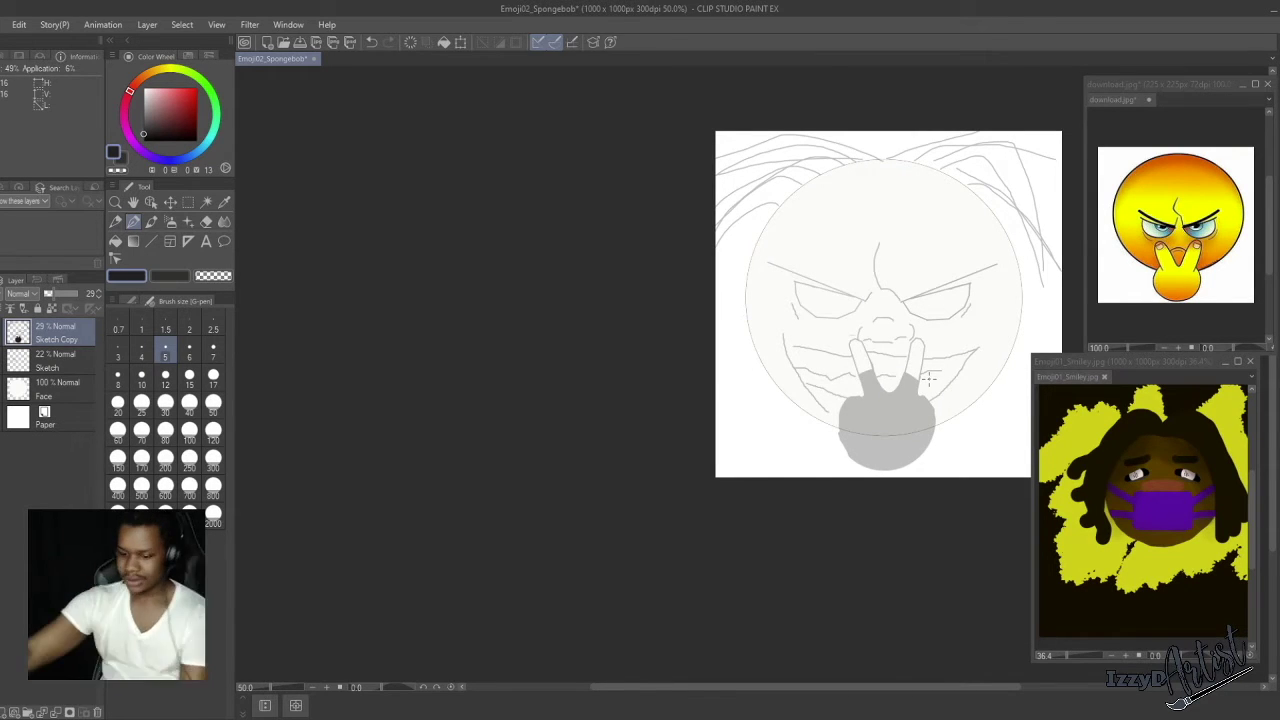
Remove the nose, grin and crease sketches and restore both sketch layers to 100% opacity.
{"action": "key", "text": "e"}
{"action": "scroll", "coordinate": [858, 358], "scroll_direction": "up", "scroll_amount": 5}
{"action": "mouse_move", "coordinate": [649, 343]}
{"action": "left_mouse_down"}
{"action": "mouse_move", "coordinate": [832, 323]}
{"action": "mouse_move", "coordinate": [946, 531]}
{"action": "left_mouse_up"}
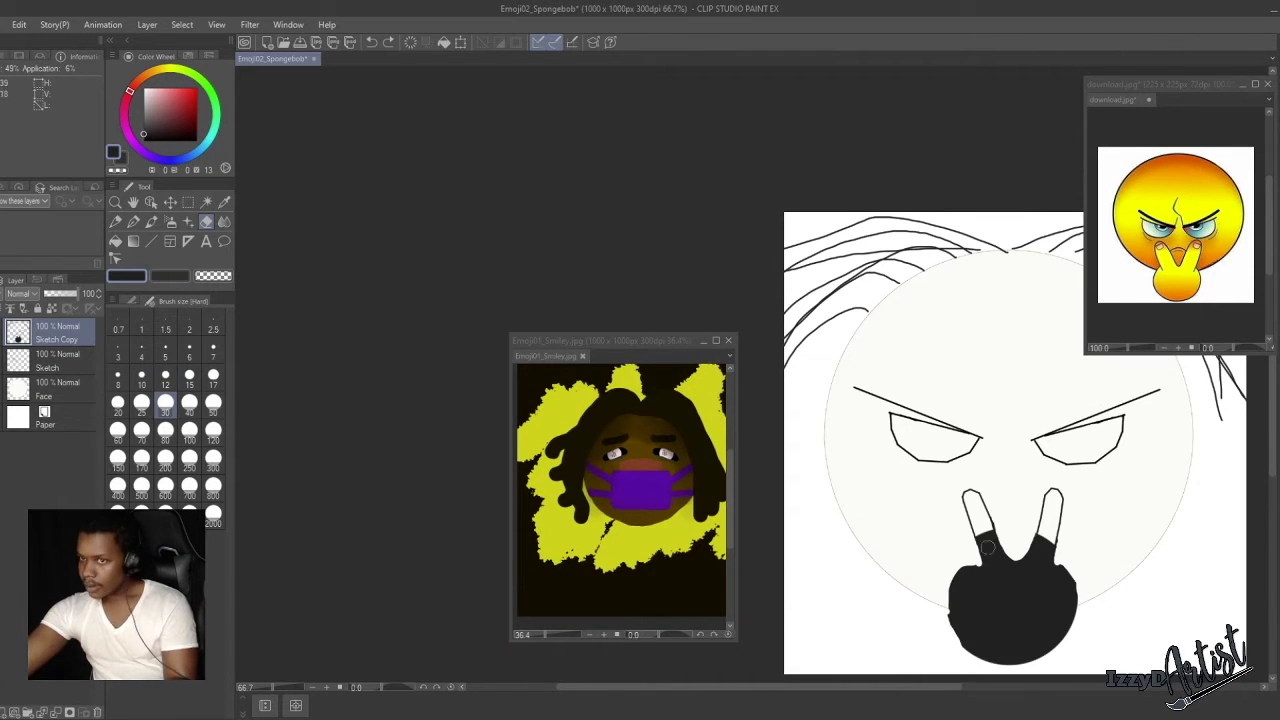
Move the Emoji01_Smiley.jpg window back below the angry-face reference picture.
{"action": "key", "text": "p"}
{"action": "scroll", "coordinate": [987, 546], "scroll_direction": "up", "scroll_amount": 4}
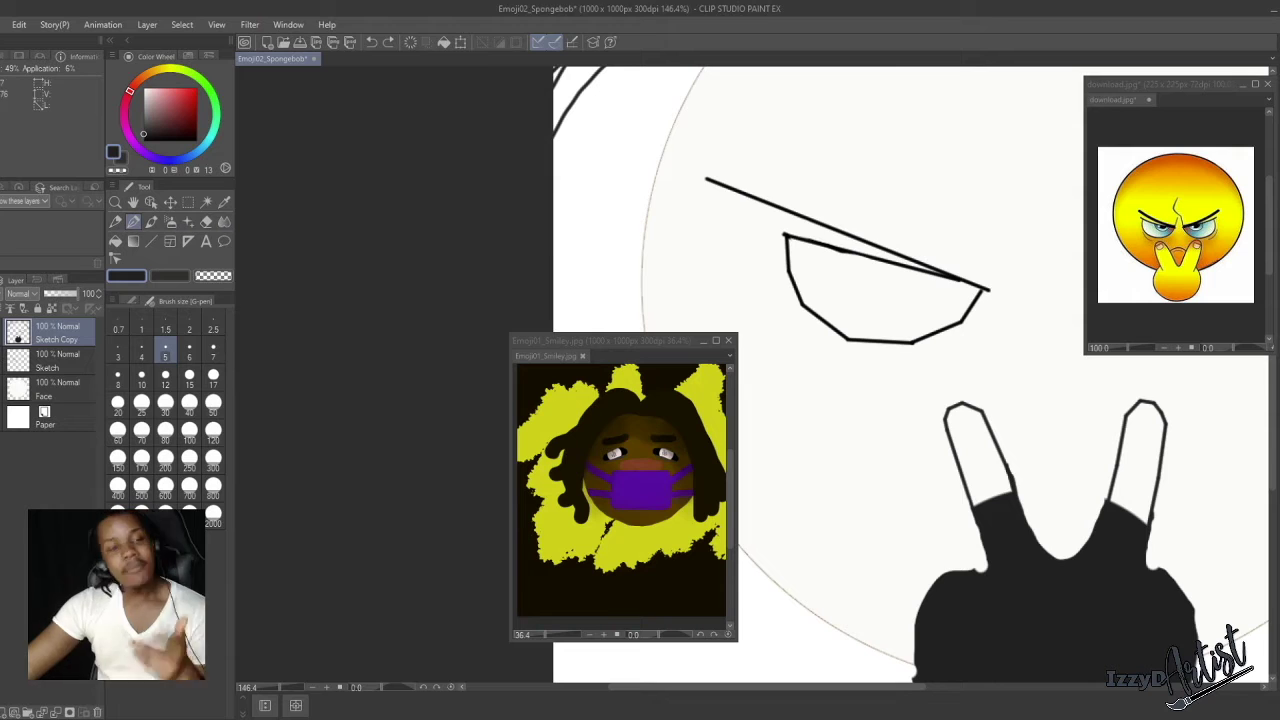
{"action": "left_click_drag", "start_coordinate": [1037, 463], "coordinate": [873, 424]}
{"action": "left_click_drag", "start_coordinate": [630, 341], "coordinate": [1172, 378]}
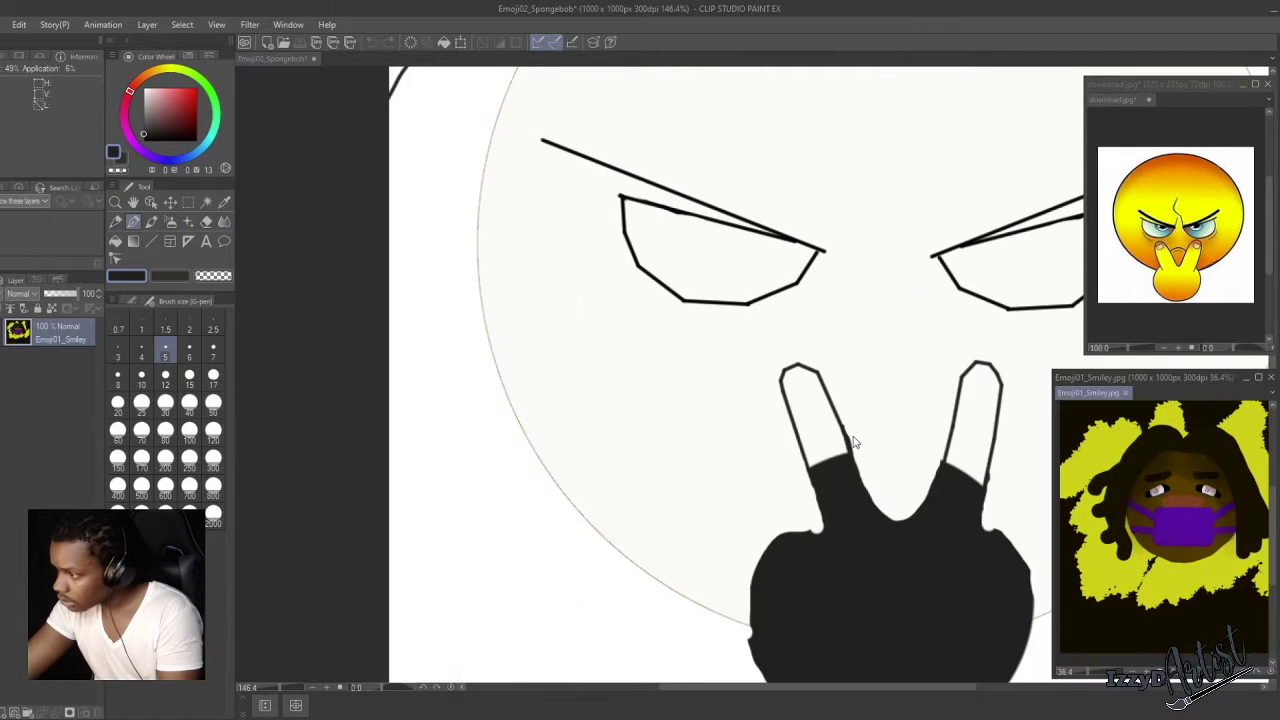
Draw a small arched mouth with a short inner line between the two raised fingers.
{"action": "left_click_drag", "start_coordinate": [851, 433], "coordinate": [948, 430]}
{"action": "left_click_drag", "start_coordinate": [868, 425], "coordinate": [920, 424]}
{"action": "scroll", "coordinate": [887, 375], "scroll_direction": "down", "scroll_amount": 4}
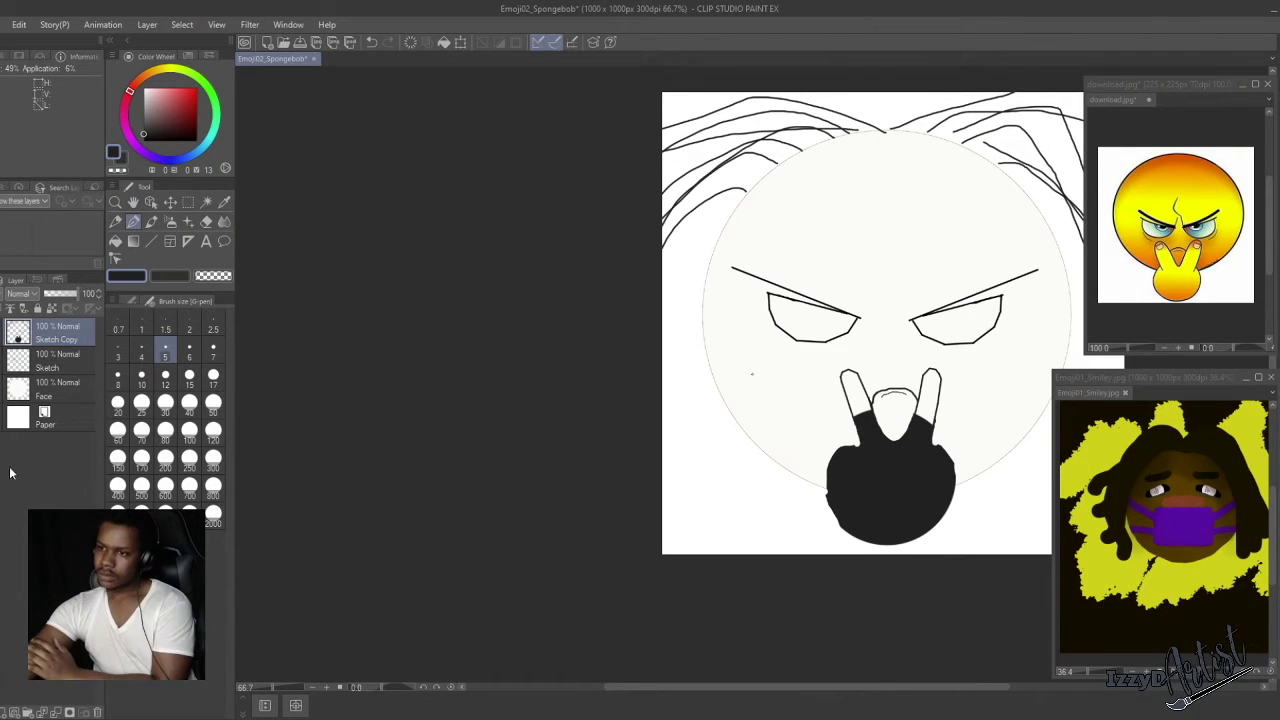
{"action": "left_click", "coordinate": [57, 360]}
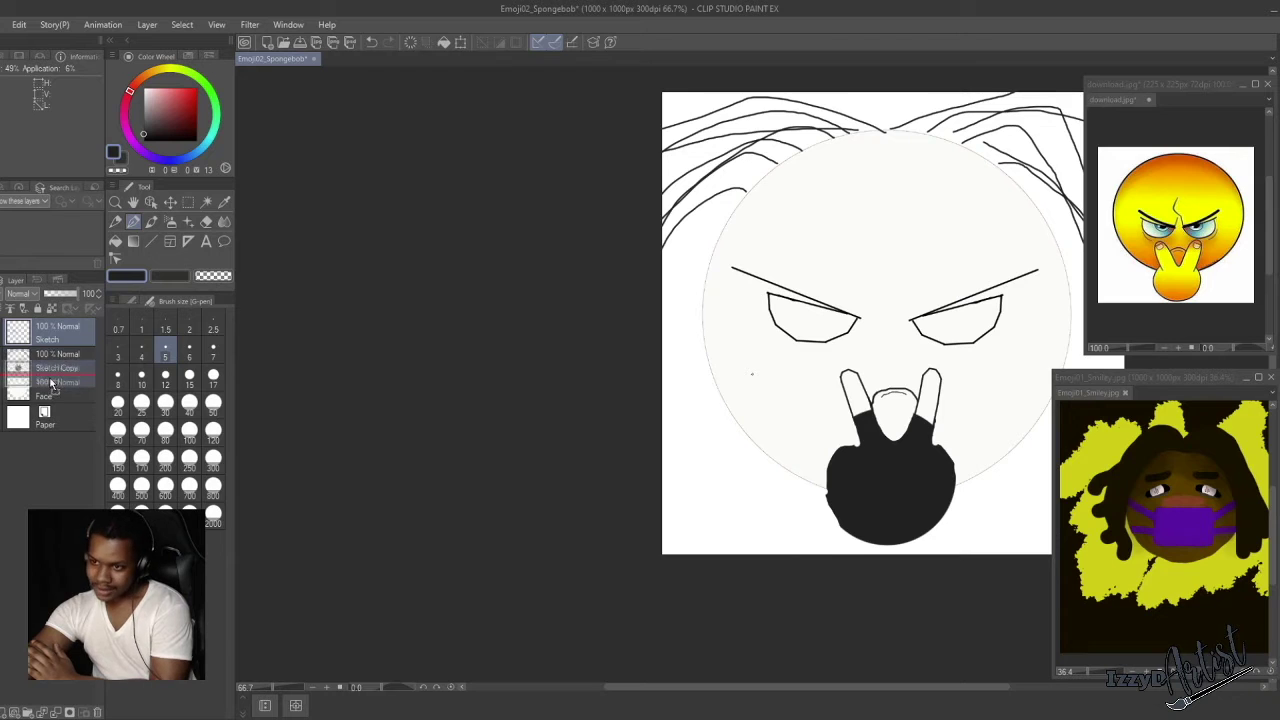
{"action": "left_click", "coordinate": [869, 398], "text": "alt"}
{"action": "left_click", "coordinate": [866, 420], "text": "alt"}
{"action": "key", "text": "g"}
{"action": "left_click", "coordinate": [860, 397]}
{"action": "key", "text": "ctrl+z"}
Move the Emoji01_Smiley.jpg window up against the reference picture, clear of the drawing.
{"action": "mouse_move", "coordinate": [1169, 378]}
{"action": "left_mouse_down"}
{"action": "mouse_move", "coordinate": [1145, 360]}
{"action": "mouse_move", "coordinate": [1181, 363]}
{"action": "left_mouse_up"}
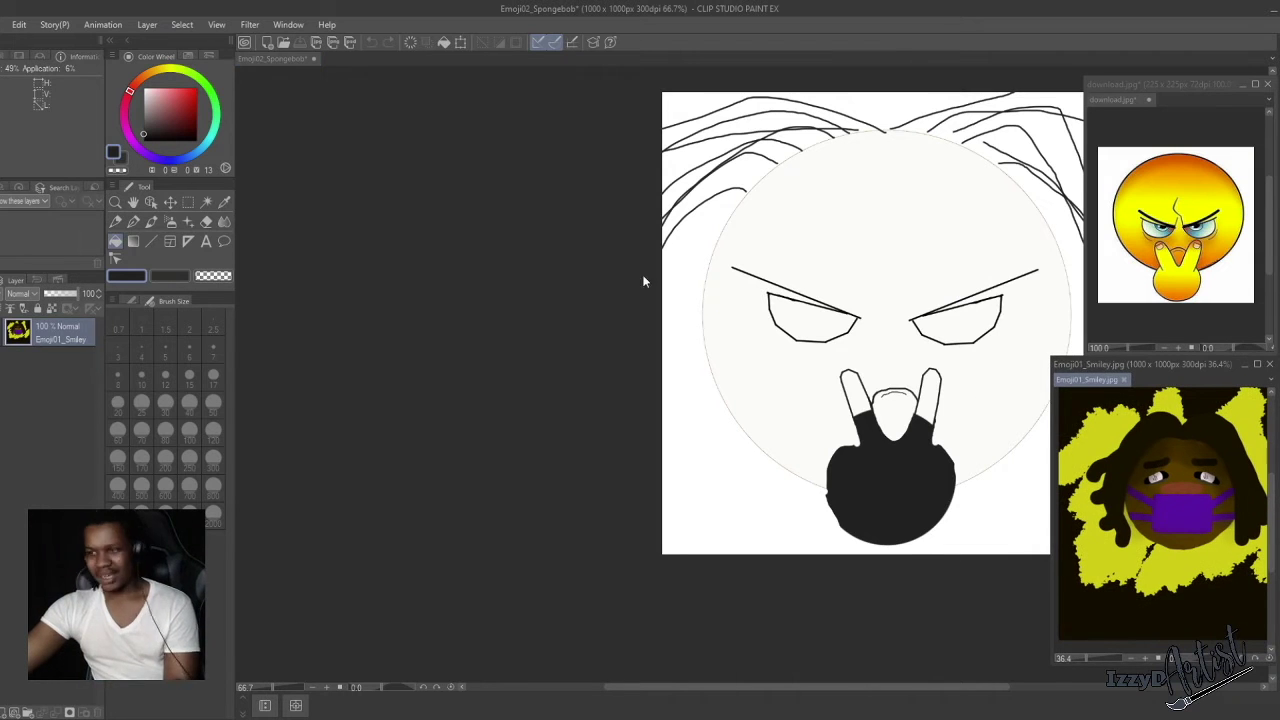
{"action": "left_click_drag", "start_coordinate": [658, 686], "coordinate": [707, 686]}
{"action": "left_click_drag", "start_coordinate": [1175, 363], "coordinate": [1168, 365]}
{"action": "left_click", "coordinate": [486, 203]}
Add a vector layer named Left Eye above the sketches and fade both sketch layers to 35% opacity.
{"action": "left_click", "coordinate": [57, 335]}
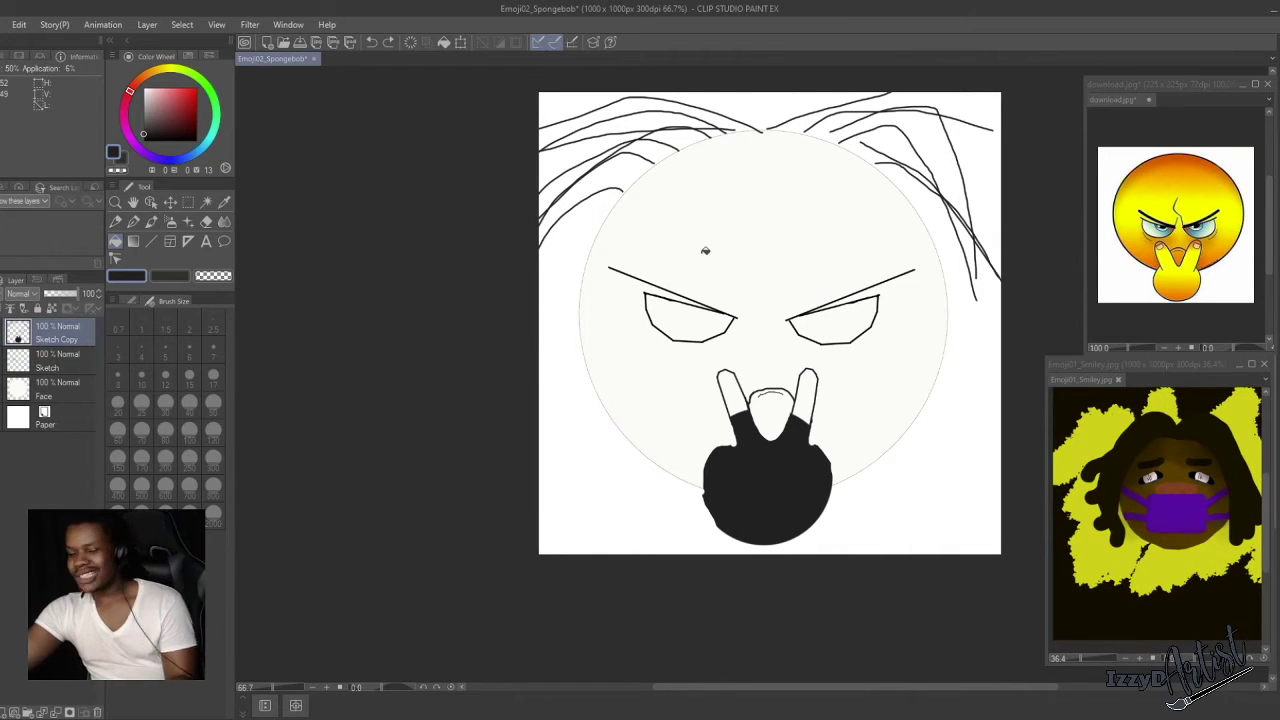
{"action": "key", "text": "ctrl+shift+n"}
{"action": "mouse_move", "coordinate": [27, 422]}
{"action": "left_mouse_down"}
{"action": "mouse_move", "coordinate": [40, 362]}
{"action": "mouse_move", "coordinate": [82, 449]}
{"action": "left_mouse_up"}
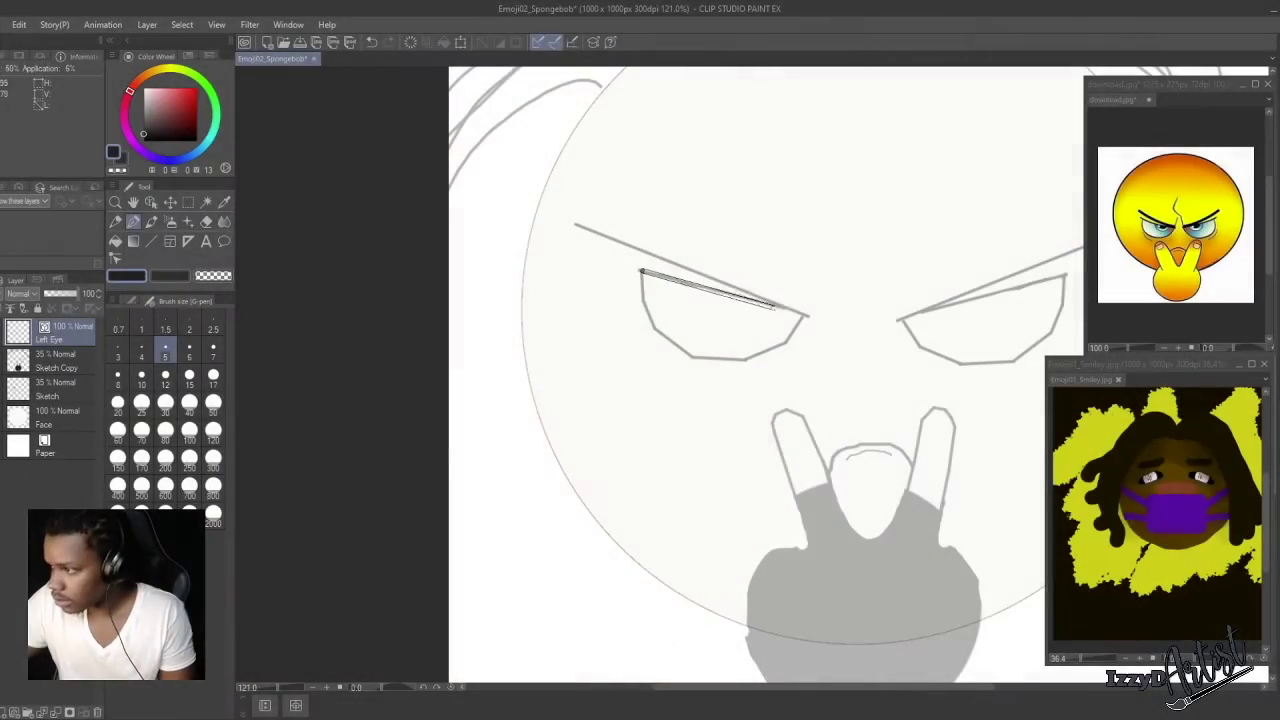
Trace the left eyebrow and the angular outline of the left eye in straight strokes on the Left Eye layer.
{"action": "mouse_move", "coordinate": [640, 270]}
{"action": "left_mouse_down"}
{"action": "mouse_move", "coordinate": [808, 316]}
{"action": "mouse_move", "coordinate": [556, 219]}
{"action": "mouse_move", "coordinate": [811, 317]}
{"action": "mouse_move", "coordinate": [700, 358]}
{"action": "mouse_move", "coordinate": [655, 330]}
{"action": "mouse_move", "coordinate": [638, 271]}
{"action": "left_mouse_up"}
{"action": "key", "text": "ctrl+z"}
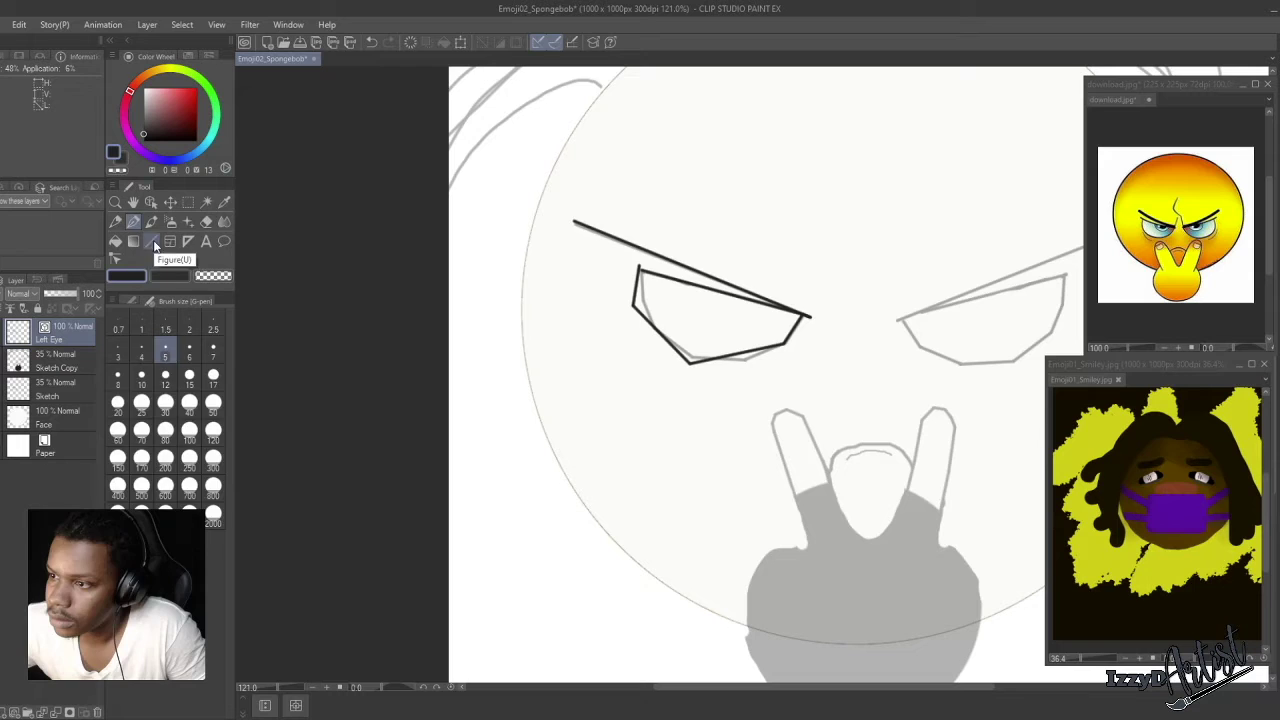
Bend the left eye's upper lid line into a slight downward curve by moving its vector control points.
{"action": "left_click", "coordinate": [115, 258]}
{"action": "left_click", "coordinate": [662, 280]}
{"action": "left_click_drag", "start_coordinate": [662, 279], "coordinate": [740, 304]}
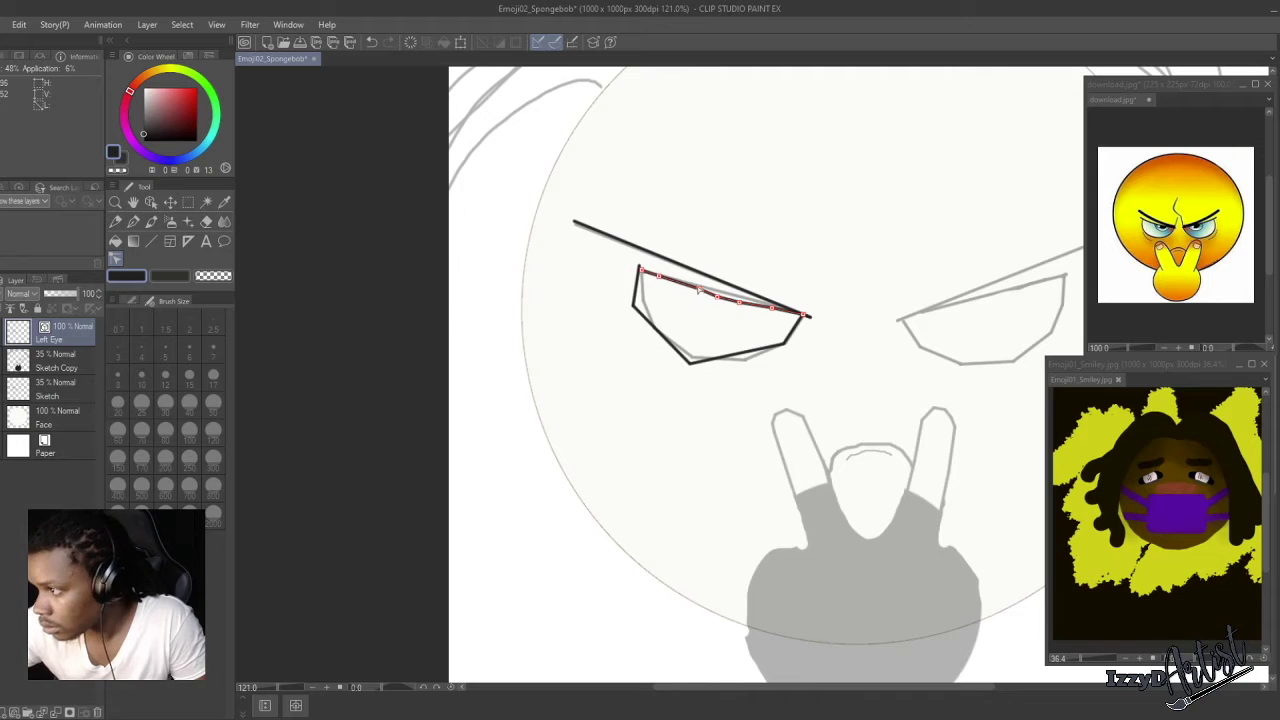
Reshape the left eye's outer and lower edges into a smooth curve and extend the upper lid past the outer corner.
{"action": "mouse_move", "coordinate": [690, 362]}
{"action": "left_mouse_down"}
{"action": "mouse_move", "coordinate": [701, 350]}
{"action": "mouse_move", "coordinate": [767, 353]}
{"action": "mouse_move", "coordinate": [632, 326]}
{"action": "left_mouse_up"}
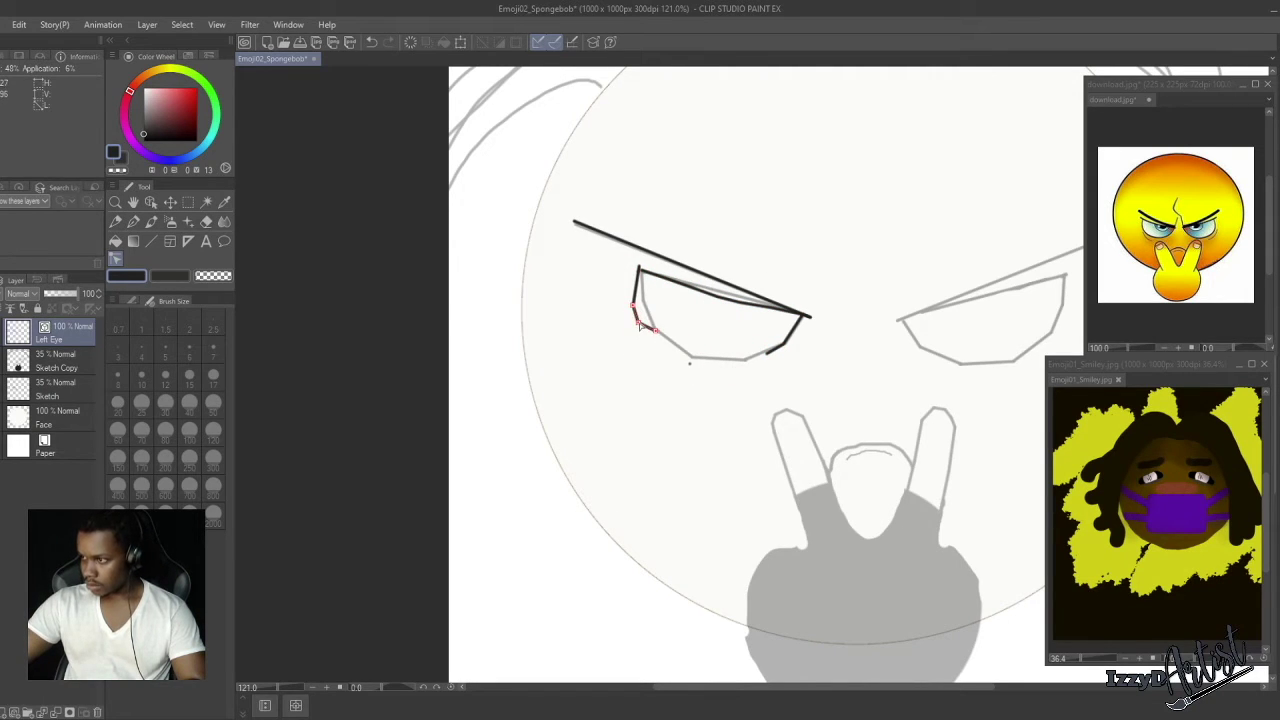
{"action": "mouse_move", "coordinate": [665, 347]}
{"action": "left_mouse_down"}
{"action": "mouse_move", "coordinate": [707, 369]}
{"action": "mouse_move", "coordinate": [659, 343]}
{"action": "mouse_move", "coordinate": [675, 358]}
{"action": "left_mouse_up"}
{"action": "left_click_drag", "start_coordinate": [693, 364], "coordinate": [697, 372]}
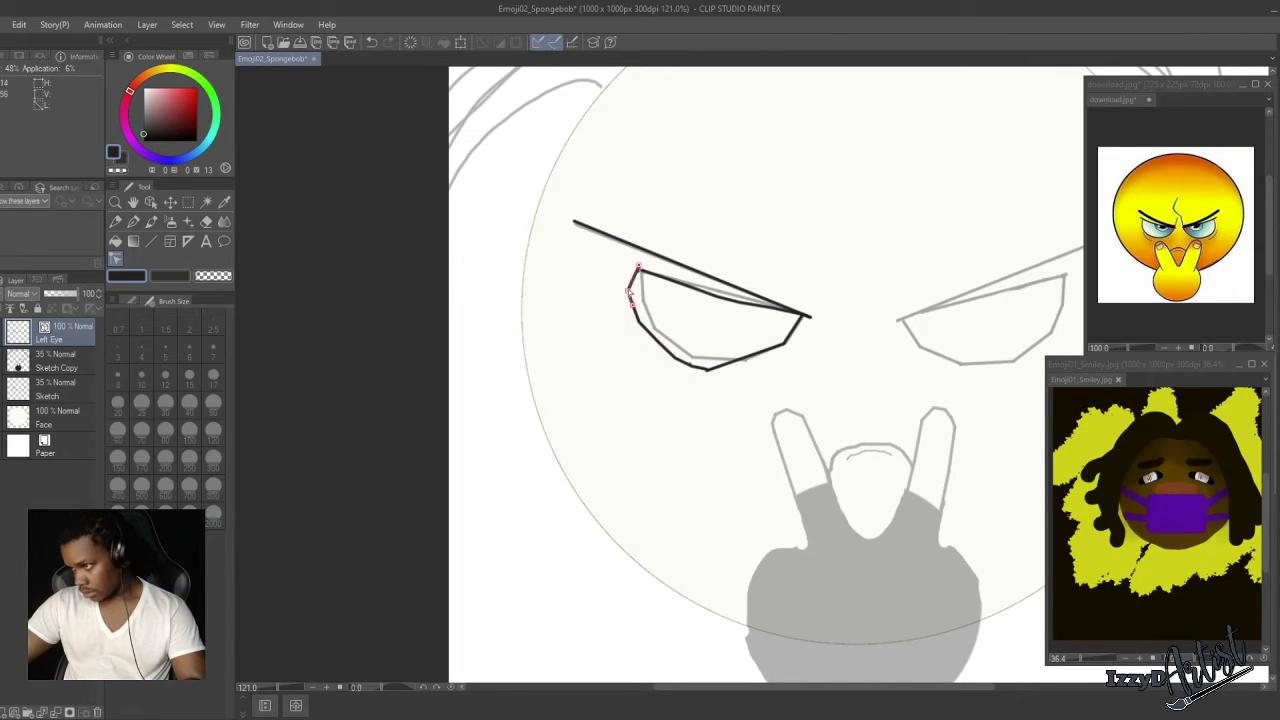
{"action": "mouse_move", "coordinate": [635, 280]}
{"action": "left_mouse_down"}
{"action": "mouse_move", "coordinate": [720, 362]}
{"action": "mouse_move", "coordinate": [745, 366]}
{"action": "mouse_move", "coordinate": [805, 318]}
{"action": "left_mouse_up"}
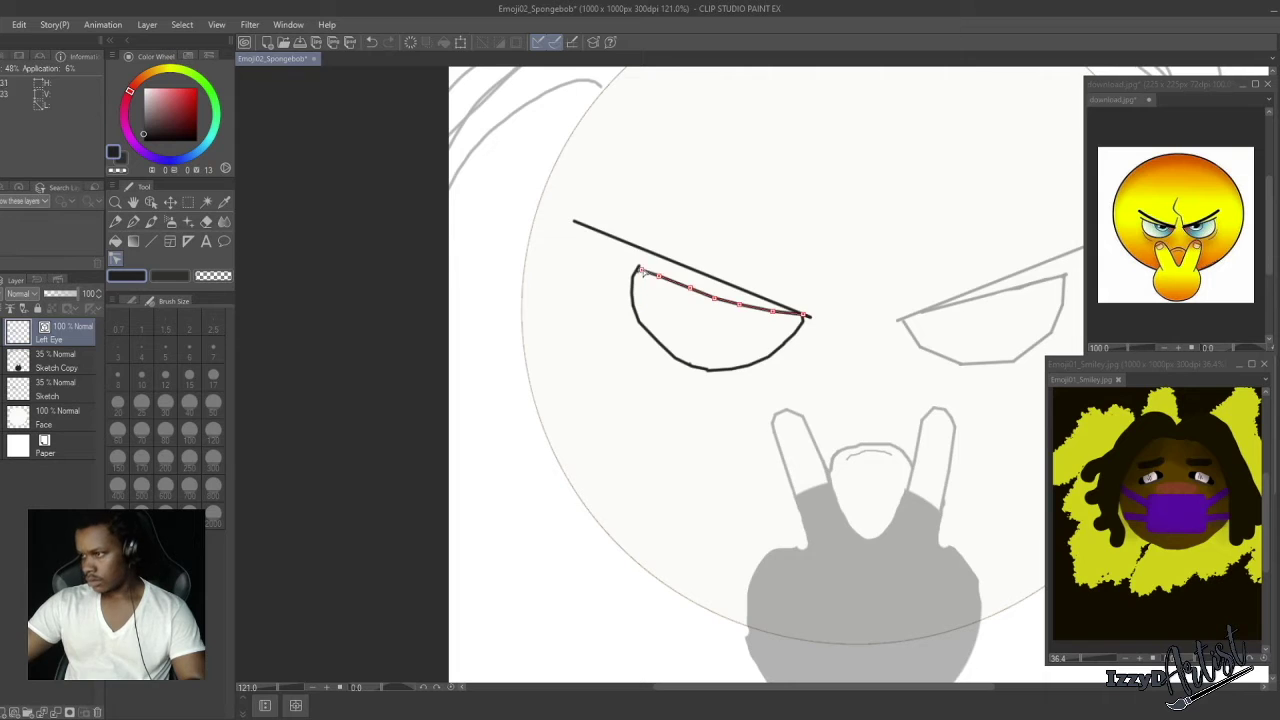
{"action": "left_click_drag", "start_coordinate": [641, 270], "coordinate": [630, 257]}
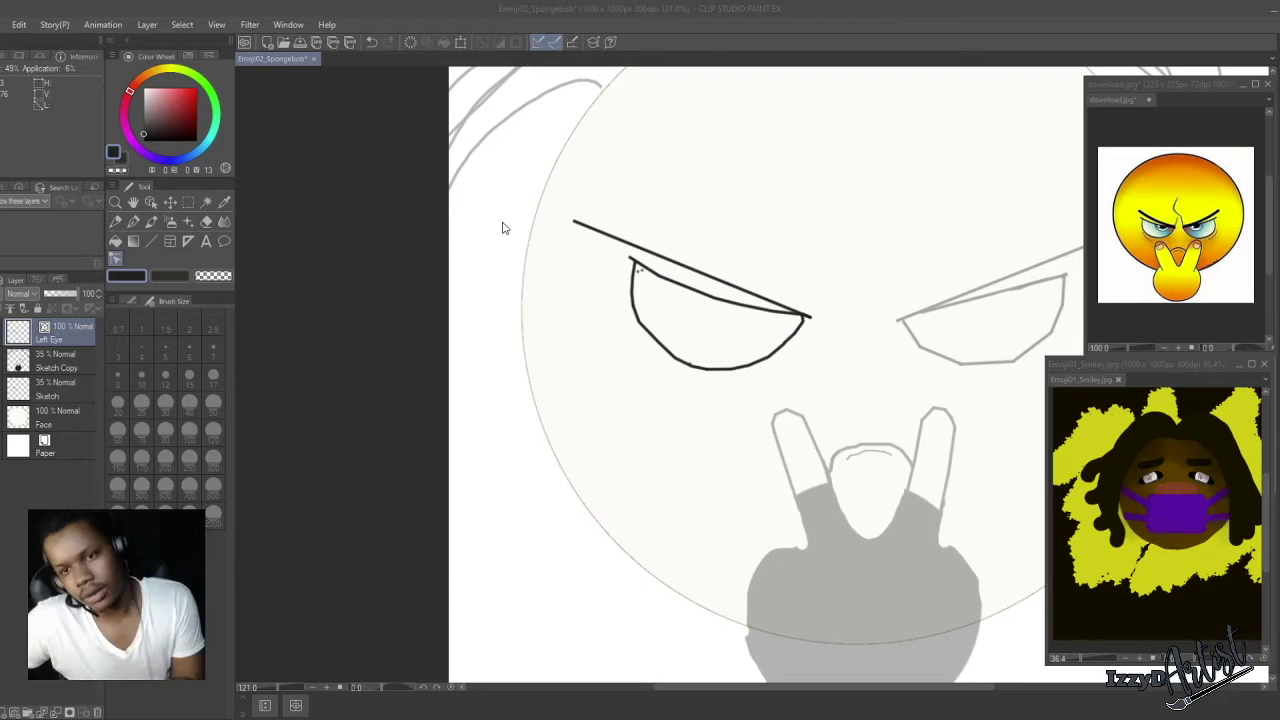
Nudge a vector control point on the left eye's outline to smooth its curve.
{"action": "scroll", "coordinate": [637, 302], "scroll_direction": "up", "scroll_amount": 5}
{"action": "key", "text": "e"}
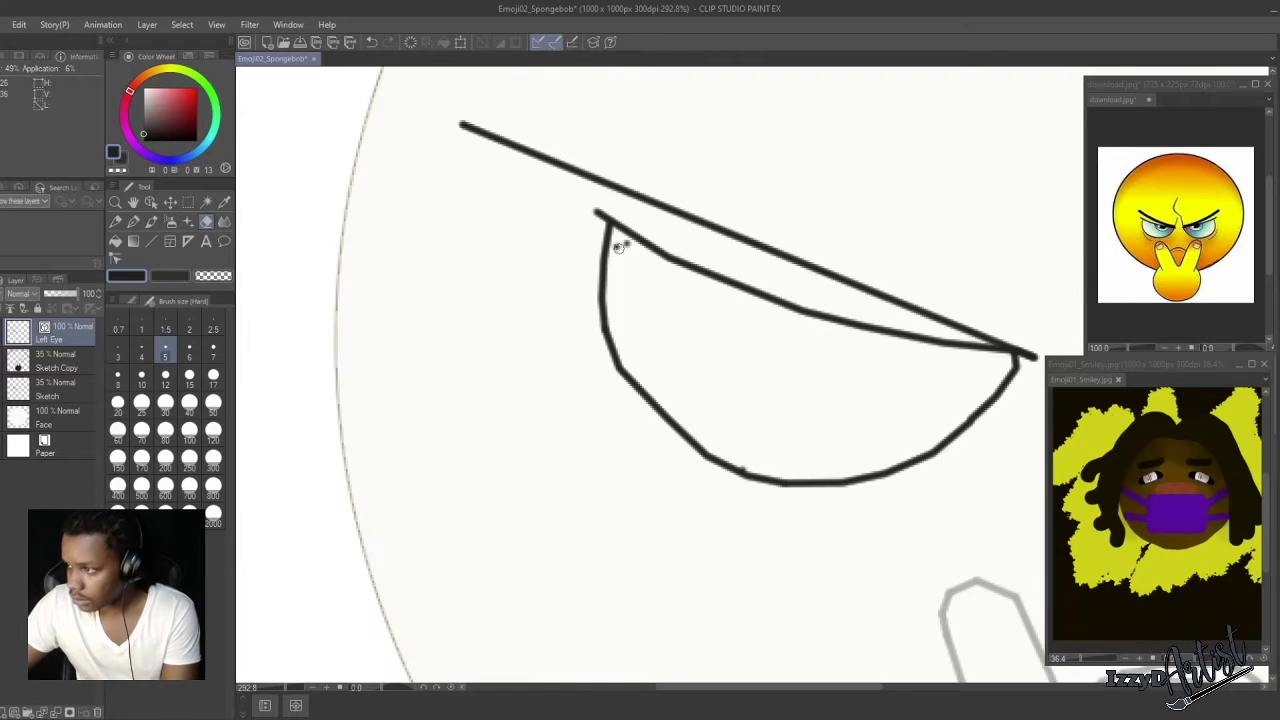
{"action": "scroll", "coordinate": [930, 540], "scroll_direction": "down", "scroll_amount": 5}
{"action": "scroll", "coordinate": [760, 448], "scroll_direction": "up", "scroll_amount": 2}
{"action": "key", "text": "y"}
{"action": "left_click_drag", "start_coordinate": [773, 467], "coordinate": [753, 461]}
{"action": "key", "text": "e"}
{"action": "scroll", "coordinate": [840, 600], "scroll_direction": "down", "scroll_amount": 4}
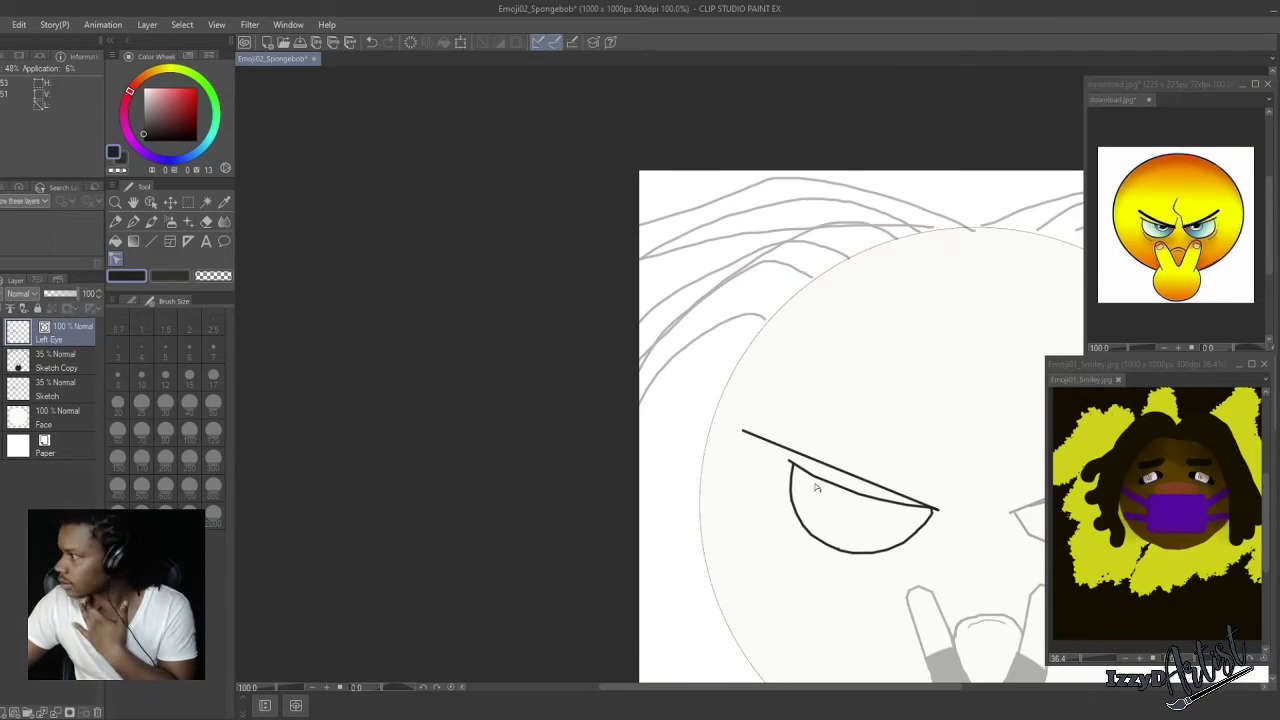
{"action": "scroll", "coordinate": [828, 495], "scroll_direction": "up", "scroll_amount": 6}
{"action": "scroll", "coordinate": [757, 535], "scroll_direction": "down", "scroll_amount": 5}
{"action": "scroll", "coordinate": [757, 533], "scroll_direction": "up", "scroll_amount": 2}
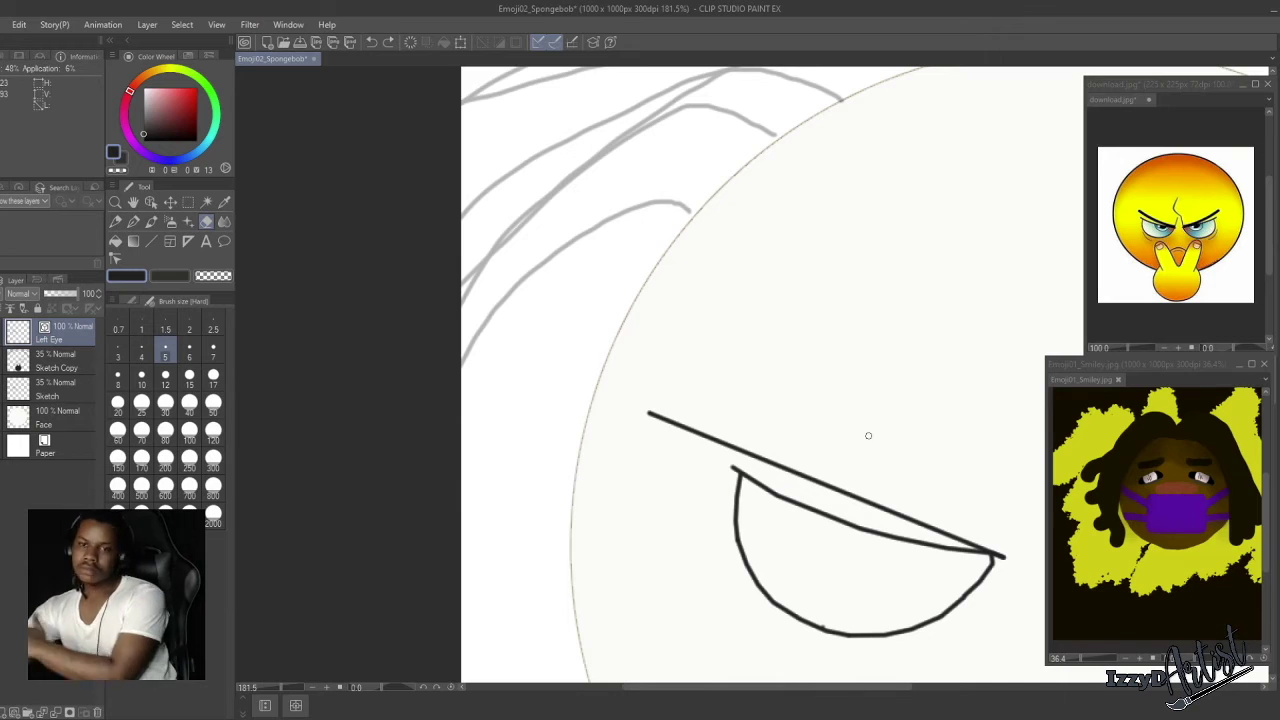
Try to bend the left eyebrow by pulling its outer end inward and moving its control points, and undo the last moves.
{"action": "key", "text": "o"}
{"action": "left_click", "coordinate": [650, 413]}
{"action": "mouse_move", "coordinate": [648, 412]}
{"action": "left_mouse_down"}
{"action": "mouse_move", "coordinate": [670, 378]}
{"action": "mouse_move", "coordinate": [723, 406]}
{"action": "mouse_move", "coordinate": [712, 405]}
{"action": "left_mouse_up"}
{"action": "left_click_drag", "start_coordinate": [738, 420], "coordinate": [755, 451]}
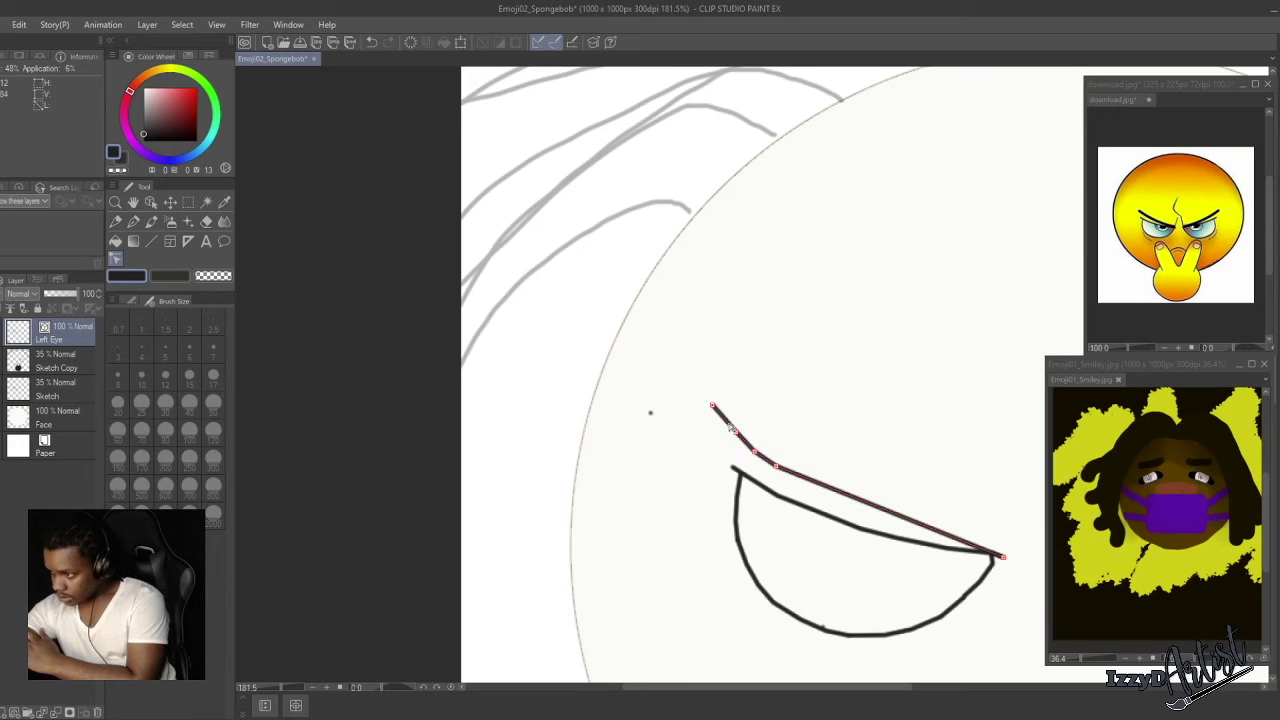
{"action": "left_click_drag", "start_coordinate": [715, 400], "coordinate": [718, 401]}
{"action": "left_click_drag", "start_coordinate": [776, 465], "coordinate": [829, 478]}
{"action": "key", "text": "ctrl+z"}
{"action": "key", "text": "ctrl+z"}
{"action": "key", "text": "ctrl+z"}
{"action": "key", "text": "ctrl+z"}
{"action": "key", "text": "ctrl+z"}
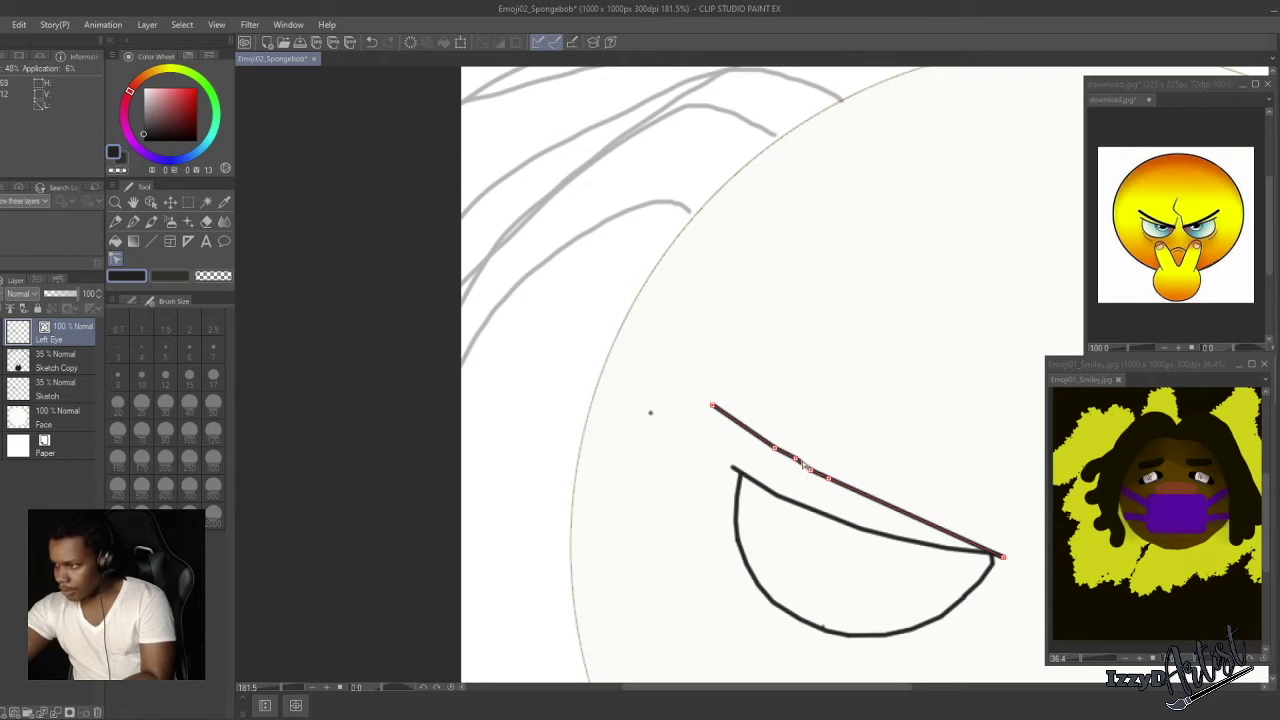
Bend the left eyebrow line toward the eye by repositioning its outer and middle vector control points.
{"action": "left_click_drag", "start_coordinate": [776, 448], "coordinate": [780, 446]}
{"action": "left_click_drag", "start_coordinate": [713, 405], "coordinate": [746, 422]}
{"action": "left_click_drag", "start_coordinate": [780, 446], "coordinate": [795, 463]}
{"action": "left_click_drag", "start_coordinate": [829, 478], "coordinate": [754, 431]}
{"action": "left_click_drag", "start_coordinate": [733, 407], "coordinate": [736, 413]}
Refine the curve of the left brow and lid lines with small control-point adjustments.
{"action": "scroll", "coordinate": [950, 578], "scroll_direction": "down", "scroll_amount": 13}
{"action": "scroll", "coordinate": [900, 589], "scroll_direction": "up", "scroll_amount": 7}
{"action": "scroll", "coordinate": [1035, 553], "scroll_direction": "up", "scroll_amount": 7}
{"action": "left_click_drag", "start_coordinate": [840, 405], "coordinate": [861, 406]}
{"action": "left_click_drag", "start_coordinate": [815, 388], "coordinate": [826, 388]}
{"action": "left_click_drag", "start_coordinate": [800, 372], "coordinate": [780, 352]}
{"action": "left_click_drag", "start_coordinate": [764, 337], "coordinate": [762, 339]}
{"action": "scroll", "coordinate": [879, 399], "scroll_direction": "down", "scroll_amount": 7}
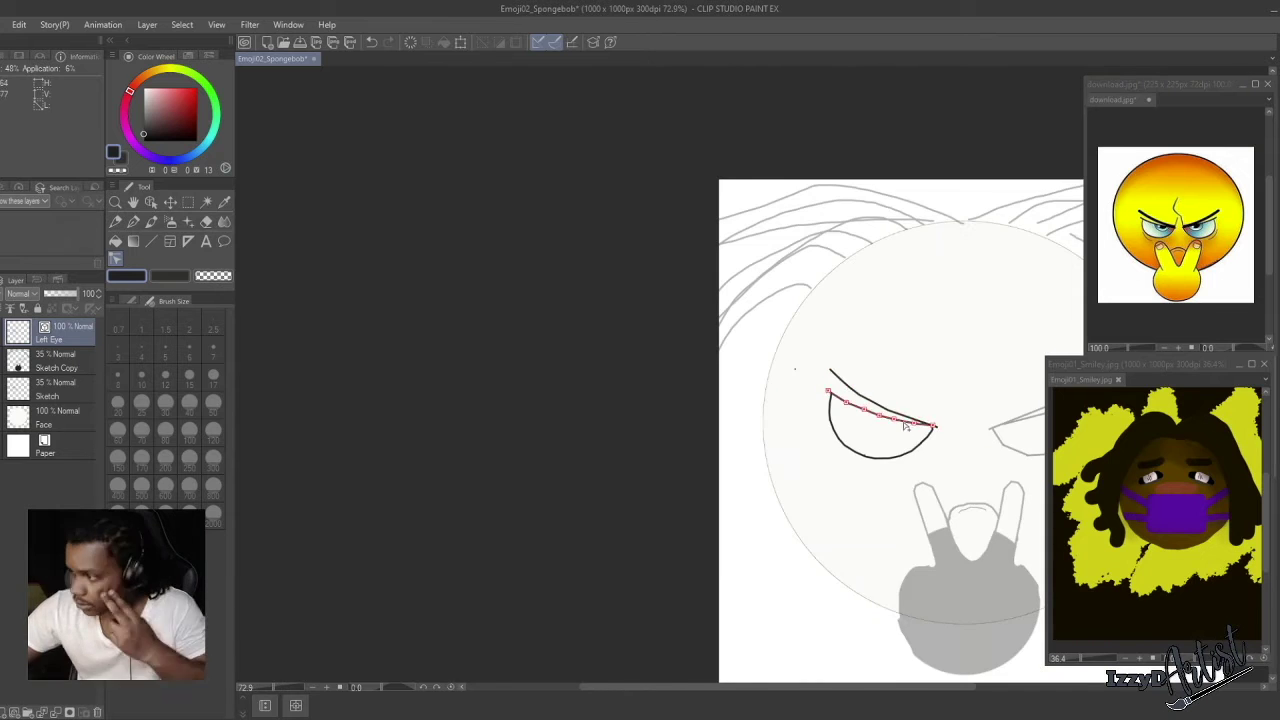
{"action": "scroll", "coordinate": [979, 453], "scroll_direction": "up", "scroll_amount": 5}
Draw a freehand upper contour for the left eyebrow with the size 5 G-pen, joining both ends of the brow line.
{"action": "key", "text": "e"}
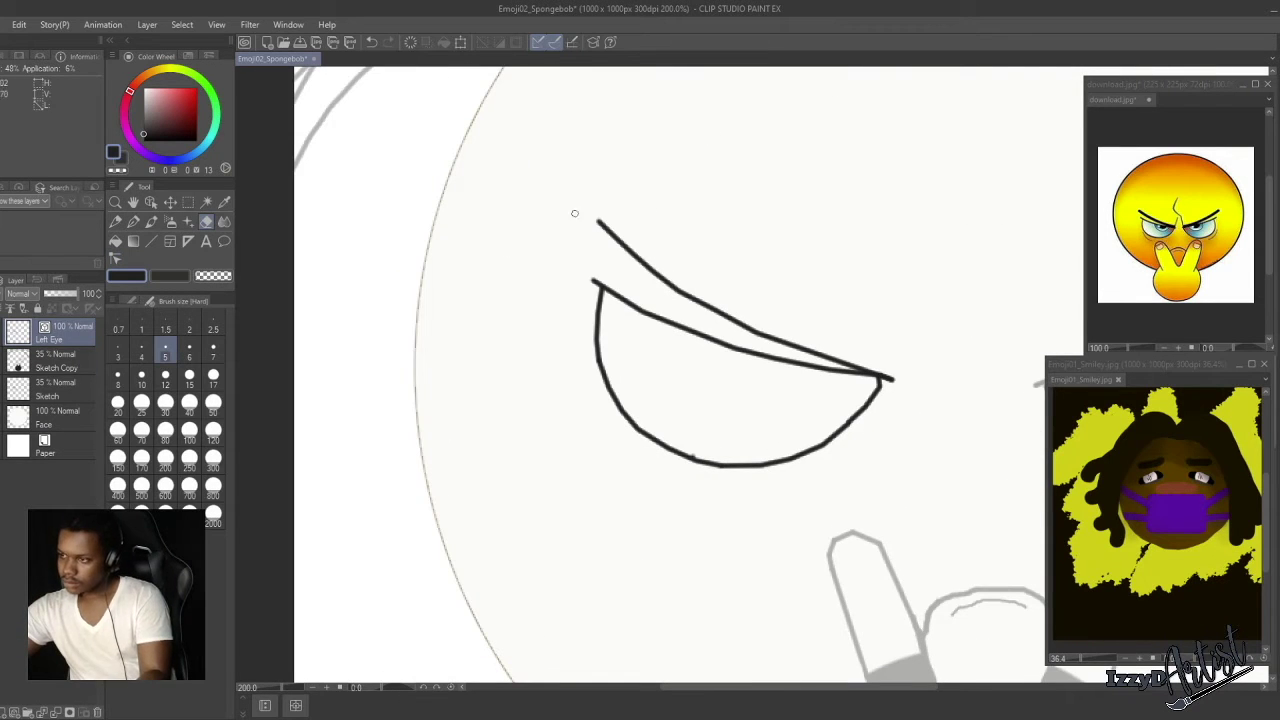
{"action": "key", "text": "p"}
{"action": "key", "text": "p"}
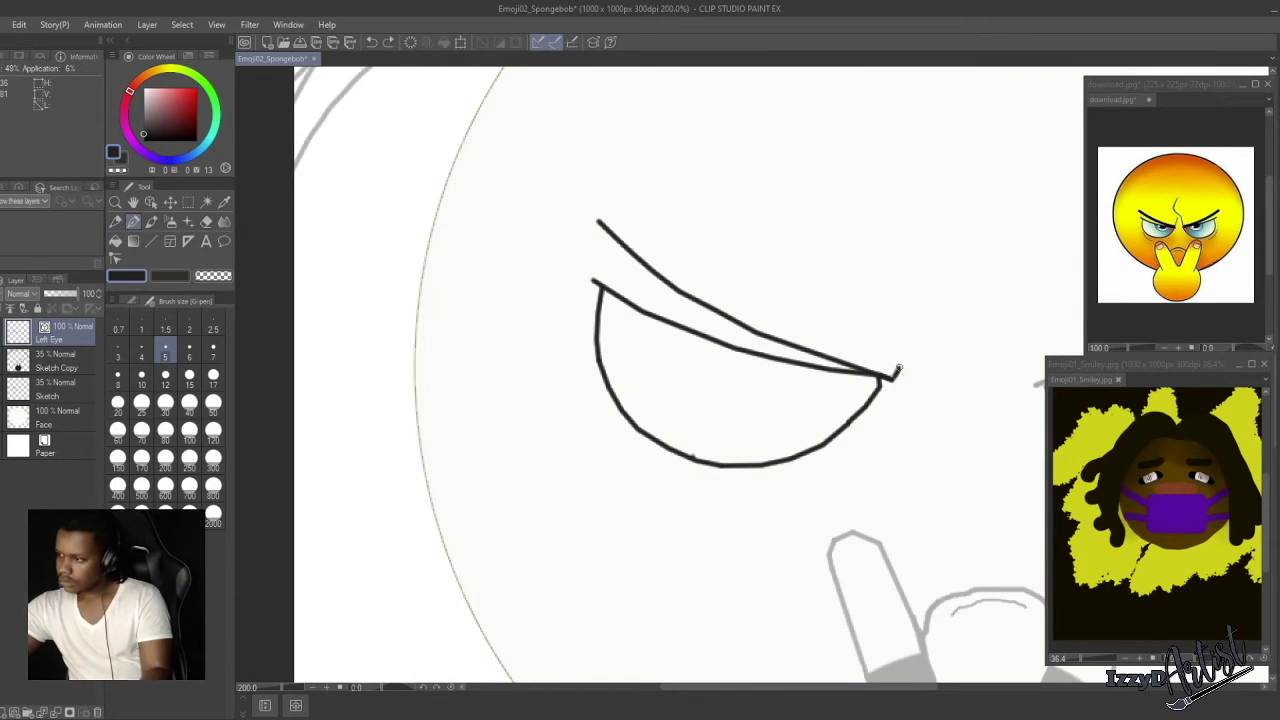
{"action": "mouse_move", "coordinate": [894, 381]}
{"action": "left_mouse_down"}
{"action": "mouse_move", "coordinate": [764, 292]}
{"action": "mouse_move", "coordinate": [593, 214]}
{"action": "left_mouse_up"}
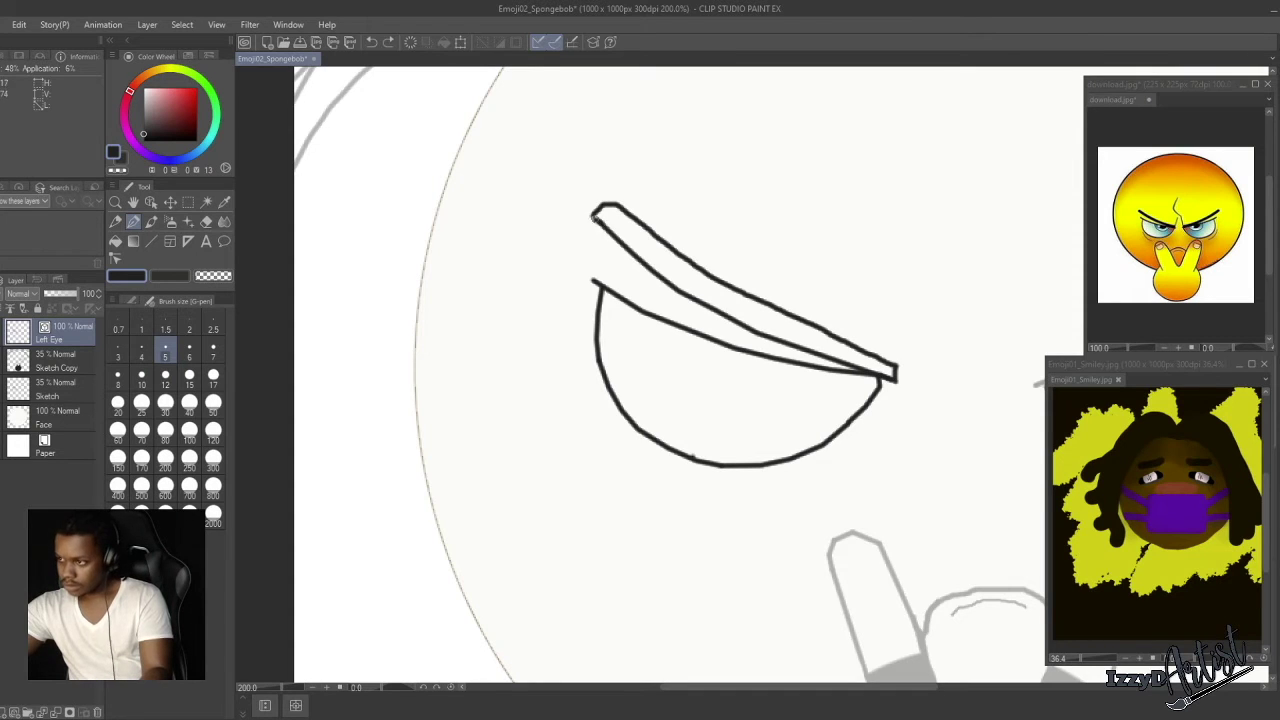
{"action": "scroll", "coordinate": [888, 356], "scroll_direction": "down", "scroll_amount": 5}
{"action": "scroll", "coordinate": [930, 361], "scroll_direction": "up", "scroll_amount": 4}
{"action": "left_click", "coordinate": [116, 242]}
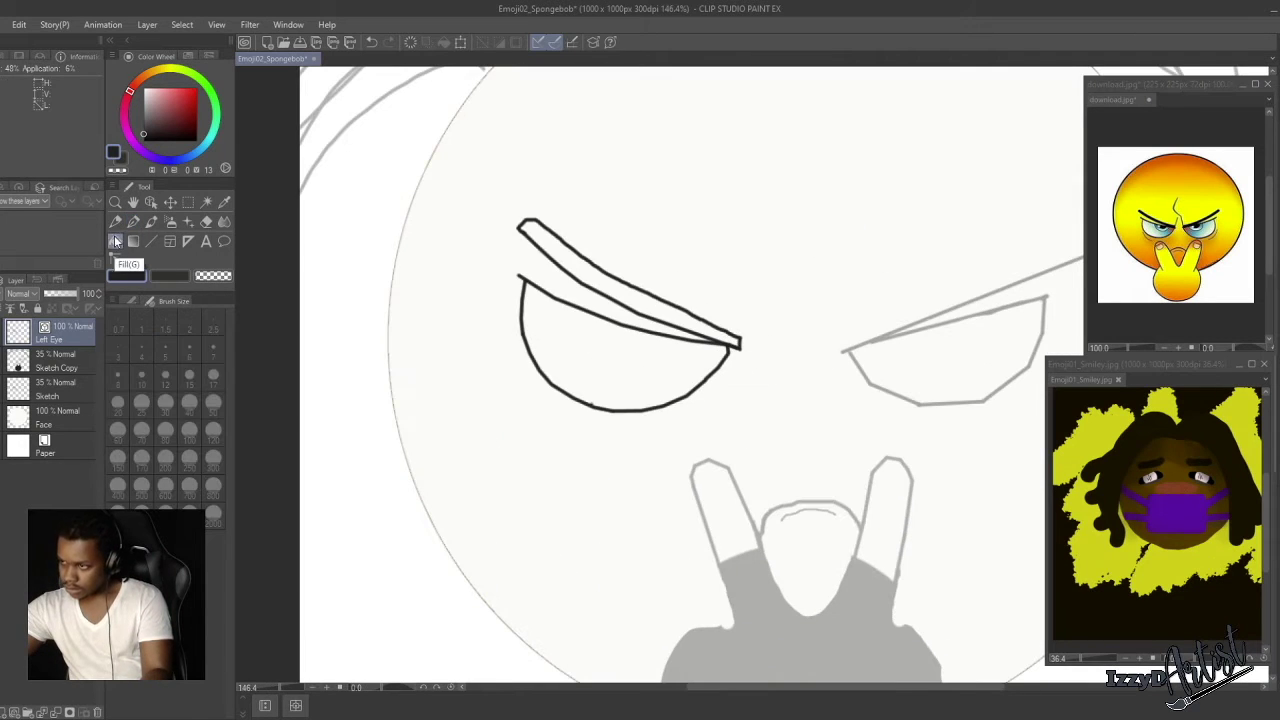
Undo the freehand brow contour and redraw the eyebrow's upper edge and outer end in straight segments.
{"action": "key", "text": "p"}
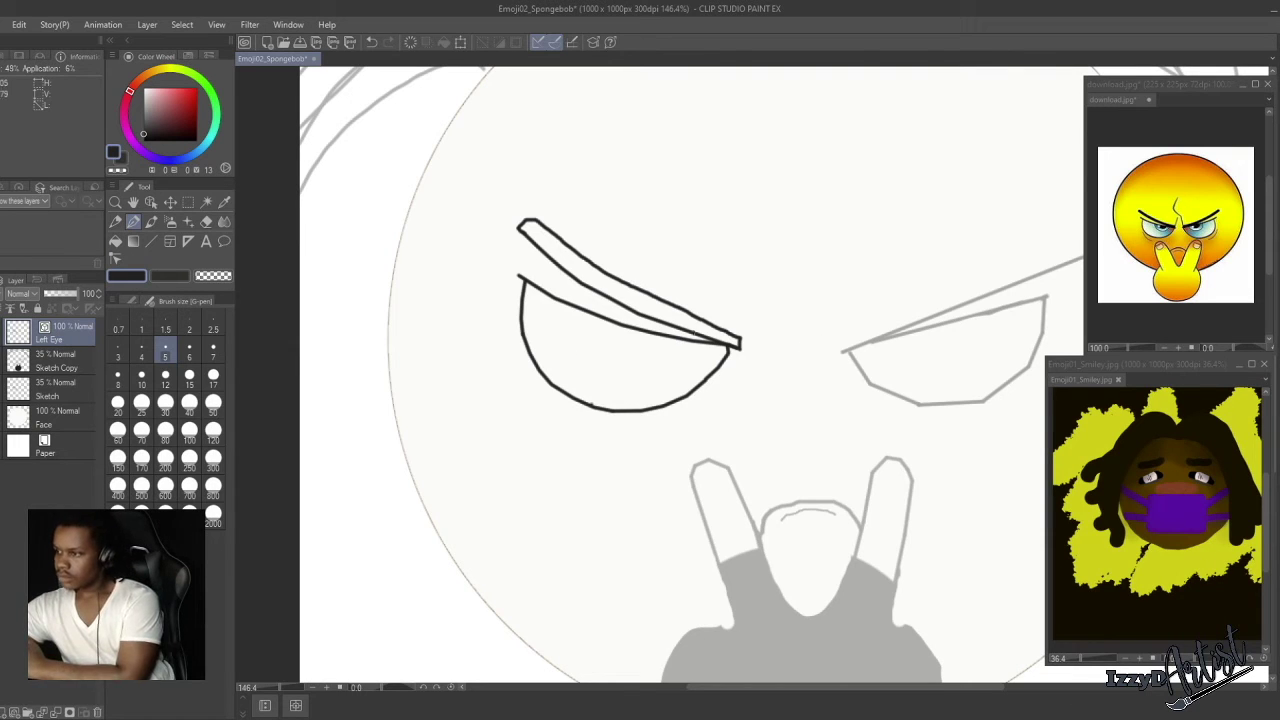
{"action": "key", "text": "ctrl+z"}
{"action": "left_click", "coordinate": [534, 222], "text": "shift"}
{"action": "left_click", "coordinate": [523, 232], "text": "shift"}
Bend the eyebrow's straight upper edge to follow the curve of the lower brow line by moving its control points.
{"action": "left_click", "coordinate": [116, 257]}
{"action": "left_click", "coordinate": [676, 304]}
{"action": "left_click_drag", "start_coordinate": [678, 311], "coordinate": [545, 237]}
{"action": "scroll", "coordinate": [822, 400], "scroll_direction": "down", "scroll_amount": 5}
{"action": "scroll", "coordinate": [825, 420], "scroll_direction": "up", "scroll_amount": 1}
{"action": "scroll", "coordinate": [774, 290], "scroll_direction": "up", "scroll_amount": 6}
{"action": "left_click_drag", "start_coordinate": [626, 336], "coordinate": [584, 311]}
{"action": "scroll", "coordinate": [626, 333], "scroll_direction": "down", "scroll_amount": 4}
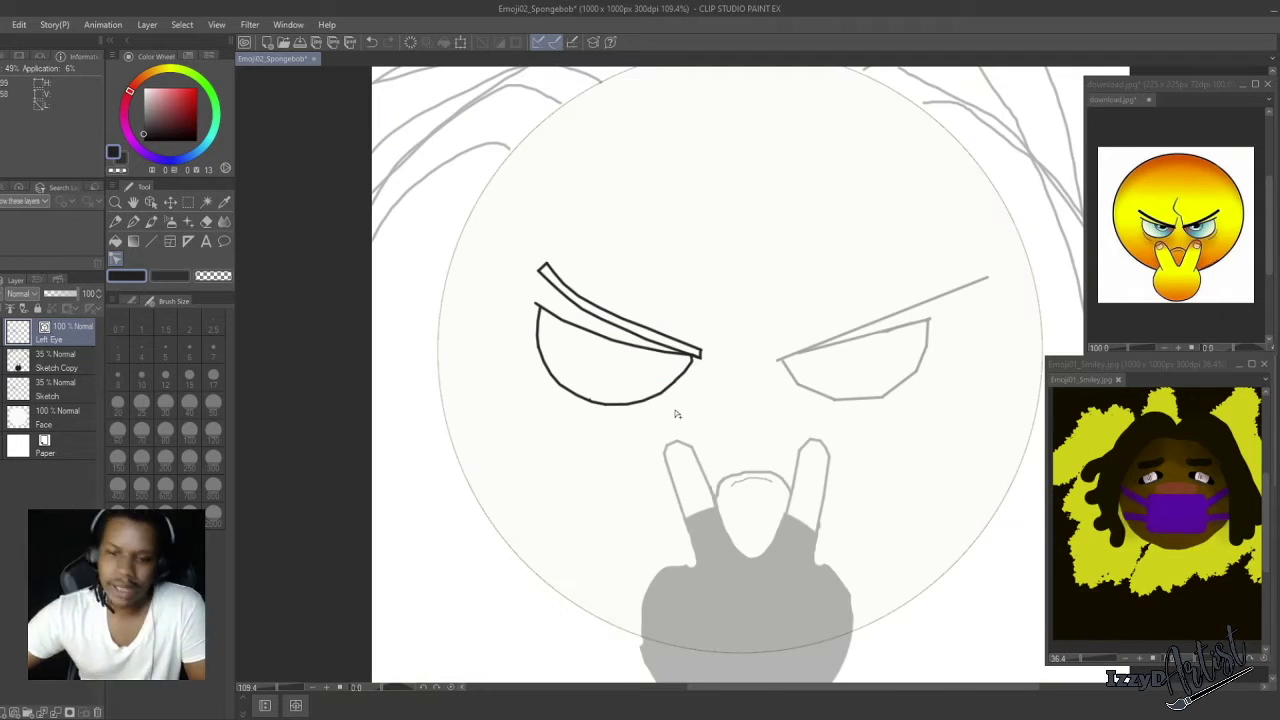
{"action": "scroll", "coordinate": [600, 330], "scroll_direction": "down", "scroll_amount": 1}
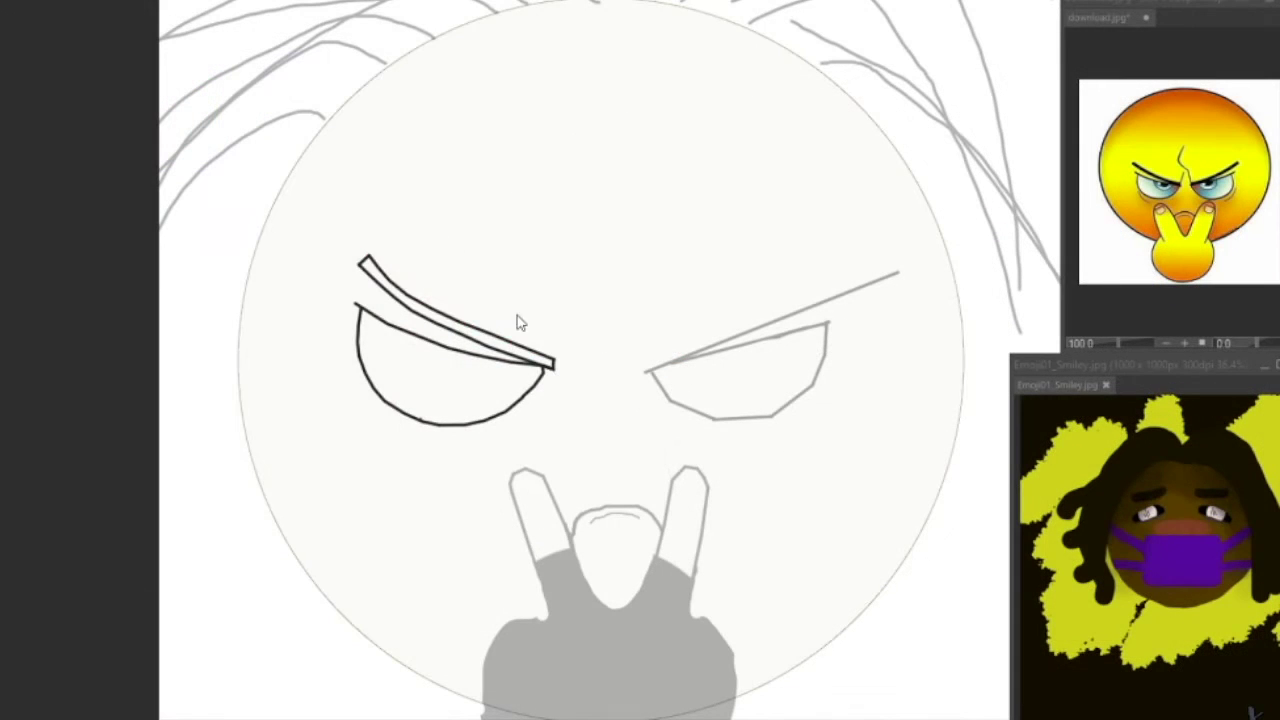
Undo the inked left eyebrow and eye strokes on the Left Eye layer.
{"action": "key", "text": "ctrl+z"}
{"action": "key", "text": "ctrl+z"}
{"action": "key", "text": "ctrl+z"}
{"action": "key", "text": "ctrl+z"}
{"action": "key", "text": "ctrl+z"}
{"action": "key", "text": "ctrl+z"}
{"action": "key", "text": "ctrl+z"}
{"action": "key", "text": "ctrl+z"}
{"action": "key", "text": "ctrl+z"}
{"action": "key", "text": "ctrl+z"}
{"action": "key", "text": "ctrl+z"}
{"action": "key", "text": "ctrl+z"}
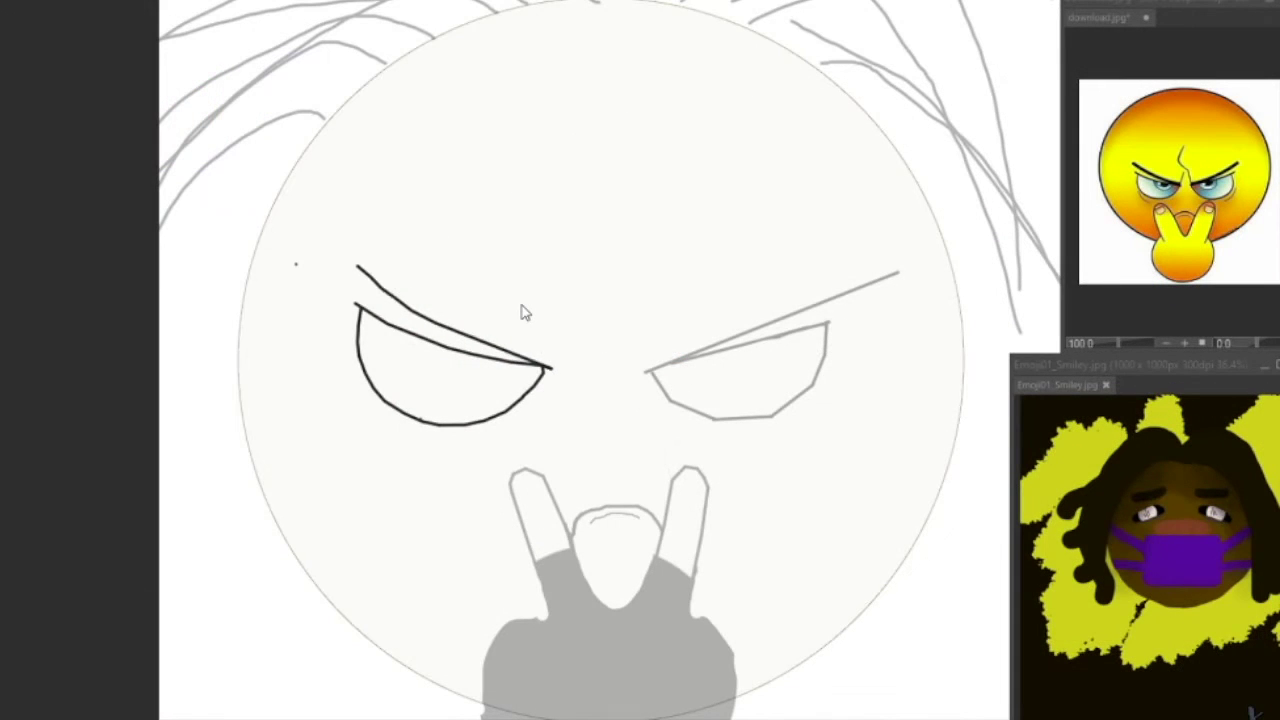
{"action": "key", "text": "ctrl+z"}
{"action": "key", "text": "ctrl+z"}
{"action": "key", "text": "ctrl+z"}
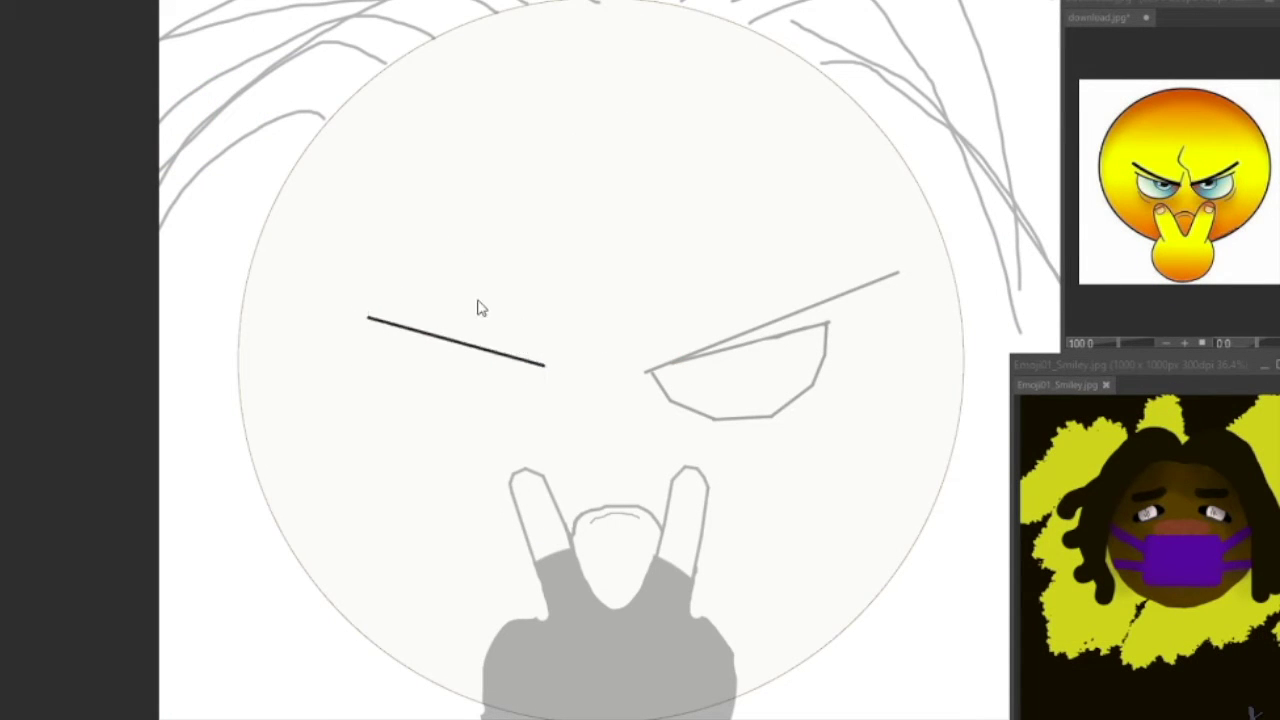
Fill the face circle with the dark brown skin colour of the Emoji01_Smiley reference.
{"action": "left_click", "coordinate": [1184, 590]}
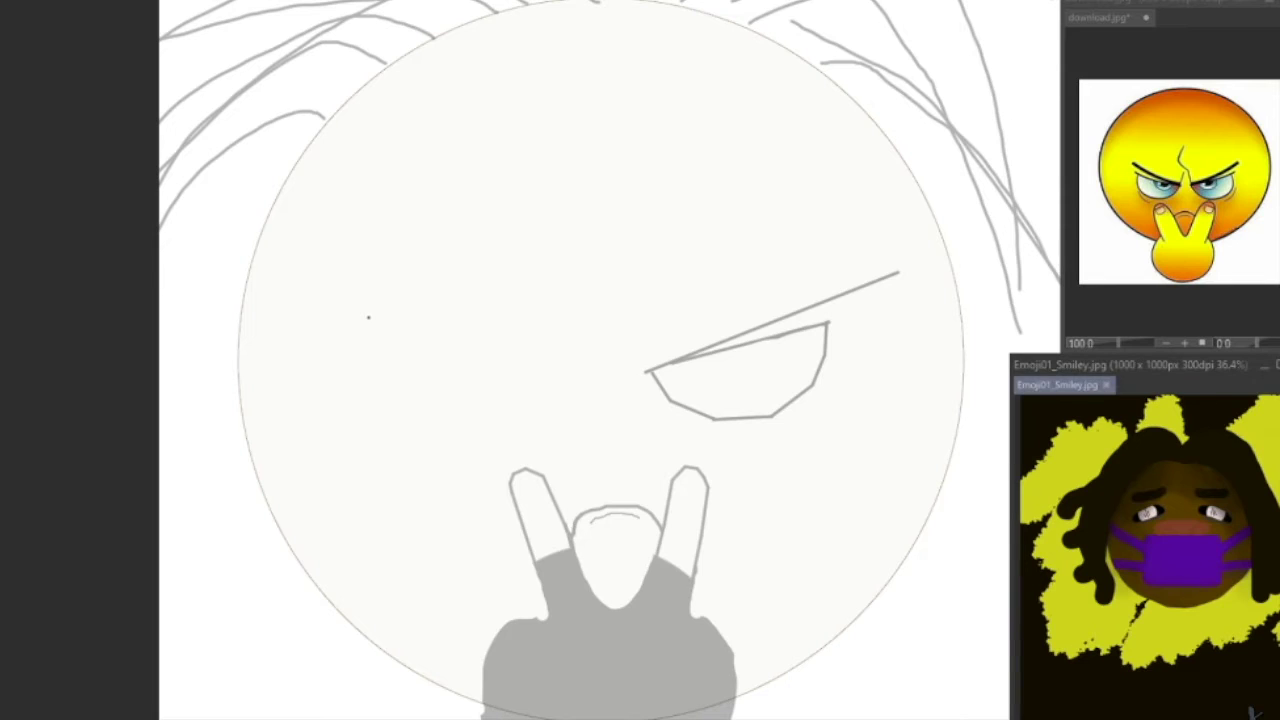
{"action": "left_click", "coordinate": [413, 322]}
{"action": "key", "text": "ctrl+z"}
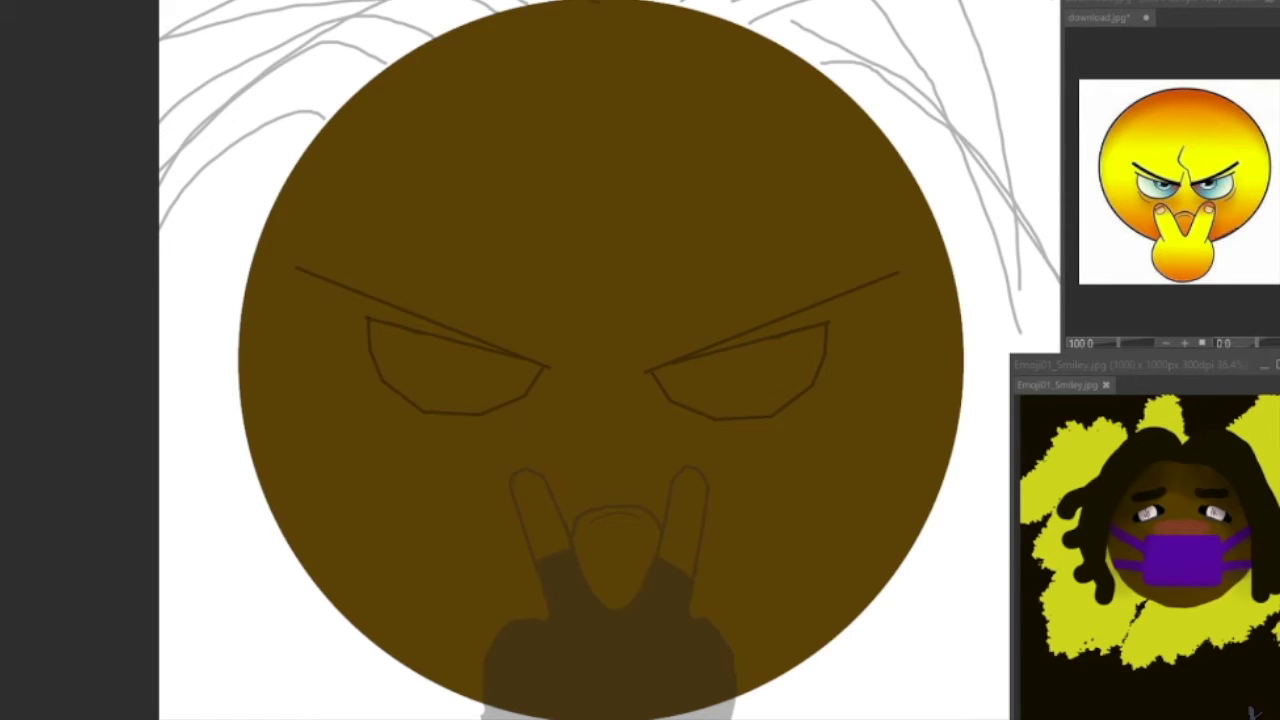
Scale the face circle down from its upper-left corner.
{"action": "key", "text": "ctrl+t"}
{"action": "left_click_drag", "start_coordinate": [238, 2], "coordinate": [231, 54]}
{"action": "key", "text": "Return"}
Move the sketched left eye and eyebrow inward, closer to the right eye.
{"action": "key", "text": "ctrl+t"}
{"action": "left_click_drag", "start_coordinate": [447, 397], "coordinate": [508, 407]}
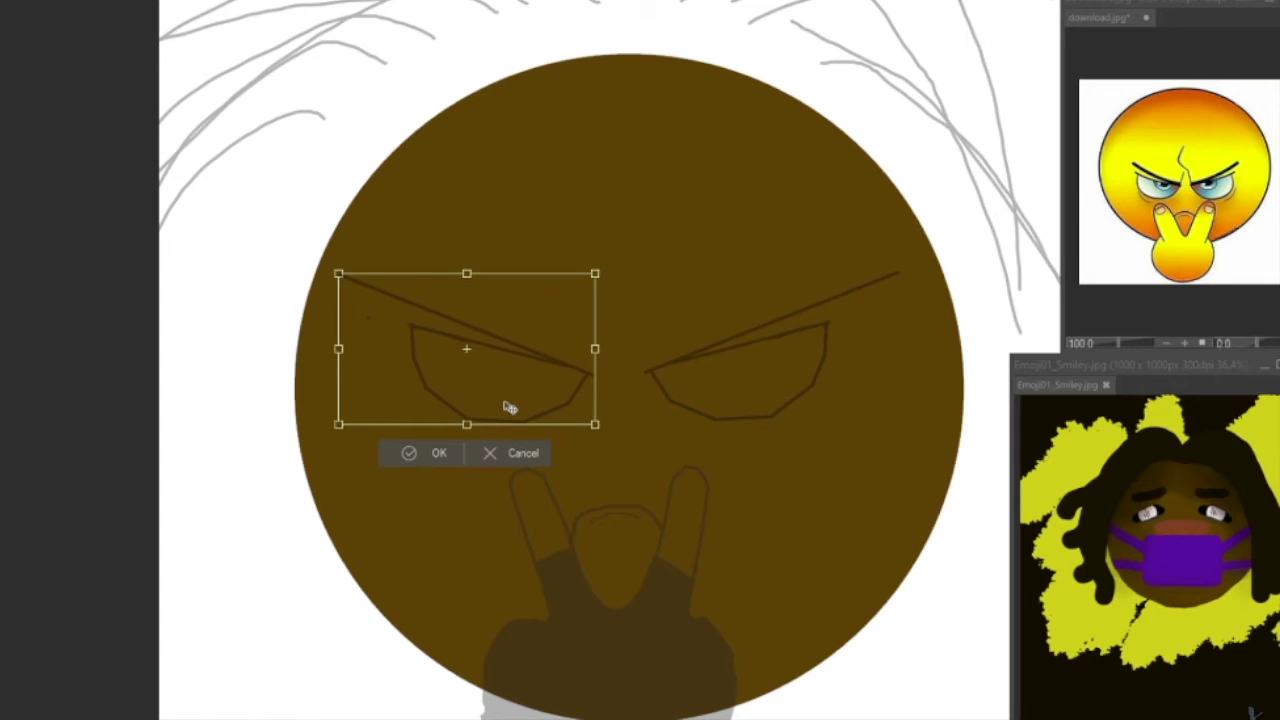
{"action": "key", "text": "Return"}
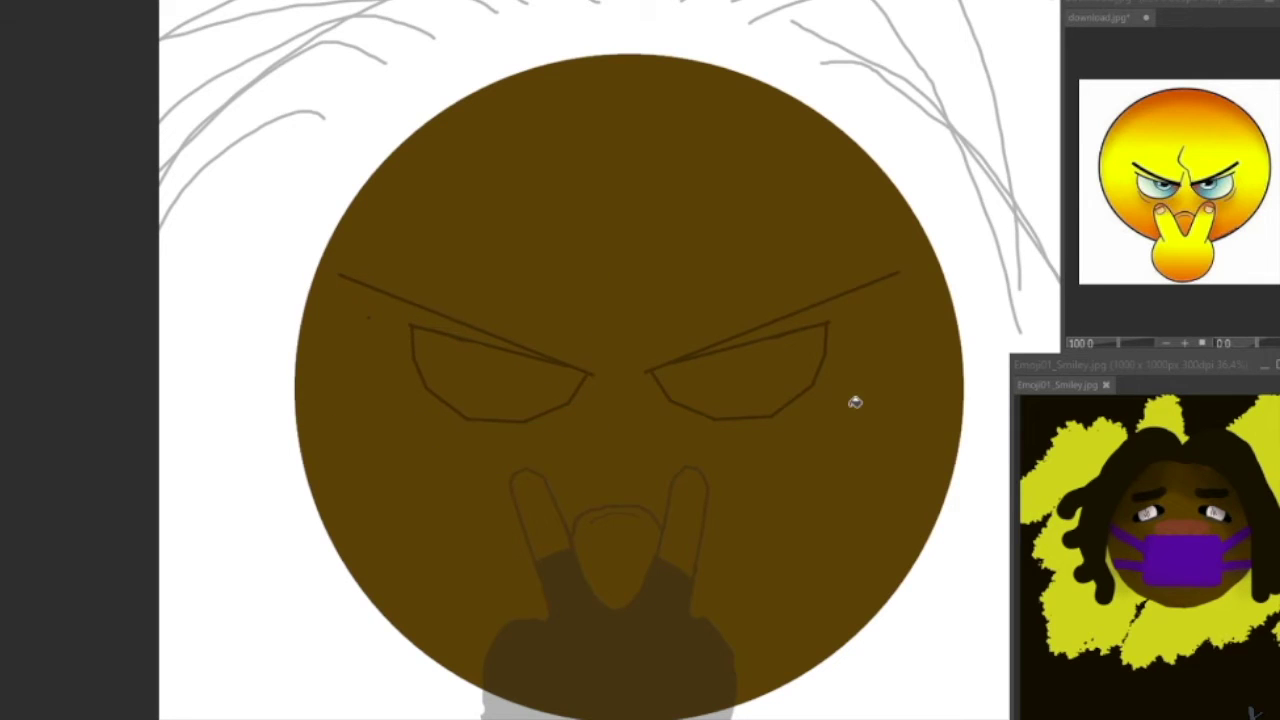
Paint the left eye solid white and shape its upper edge along the sketched brow line.
{"action": "scroll", "coordinate": [428, 114], "scroll_direction": "down", "scroll_amount": 3}
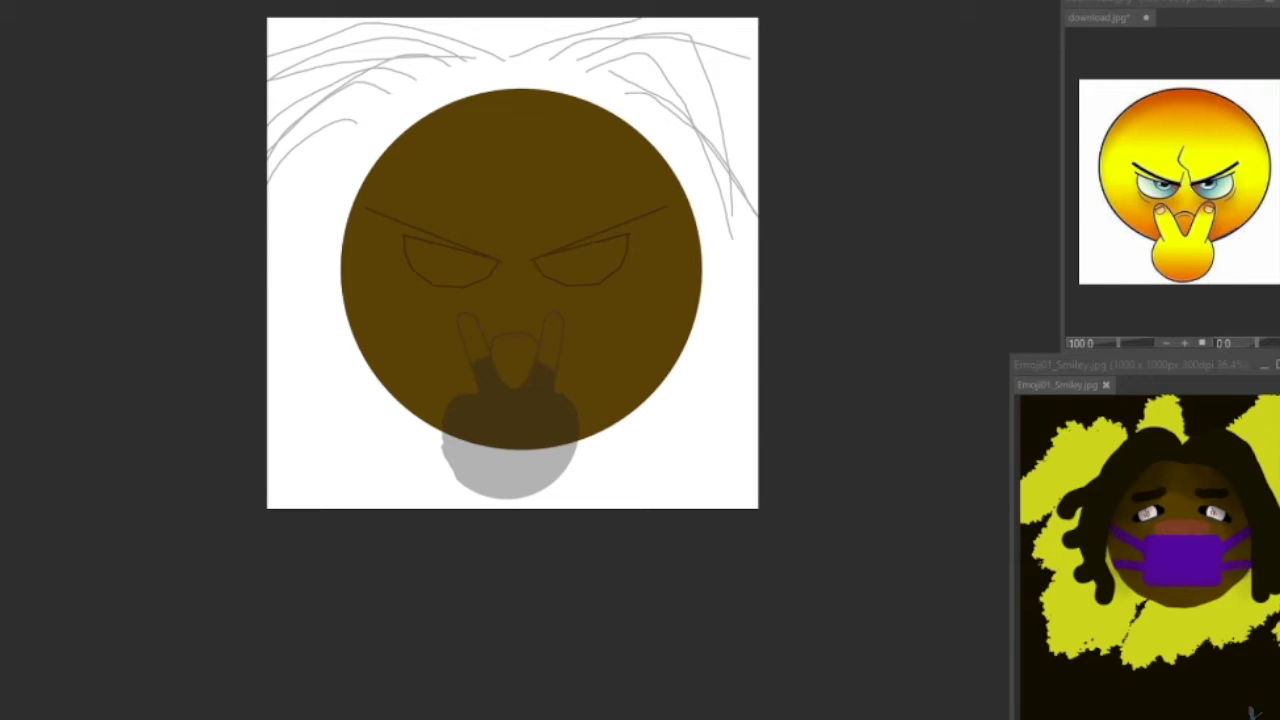
{"action": "left_click", "coordinate": [453, 226]}
{"action": "left_click_drag", "start_coordinate": [405, 174], "coordinate": [497, 222]}
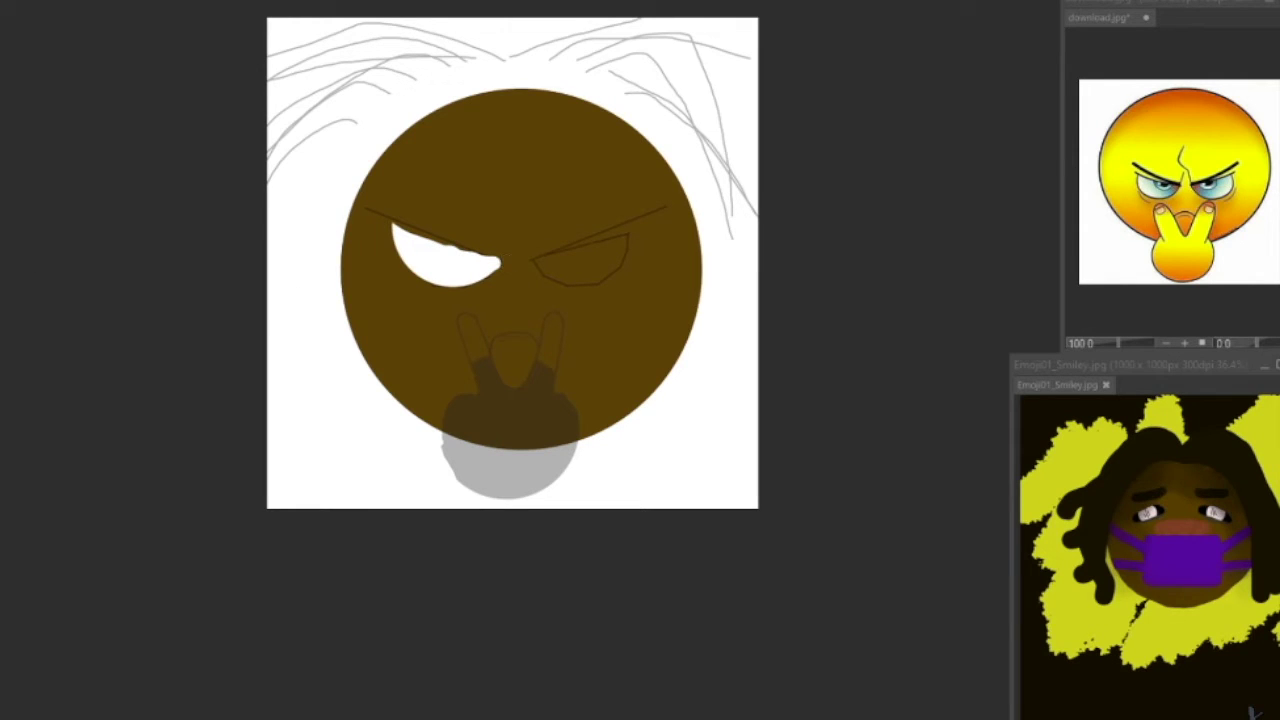
{"action": "scroll", "coordinate": [422, 254], "scroll_direction": "up", "scroll_amount": 3}
{"action": "left_click_drag", "start_coordinate": [630, 217], "coordinate": [586, 226]}
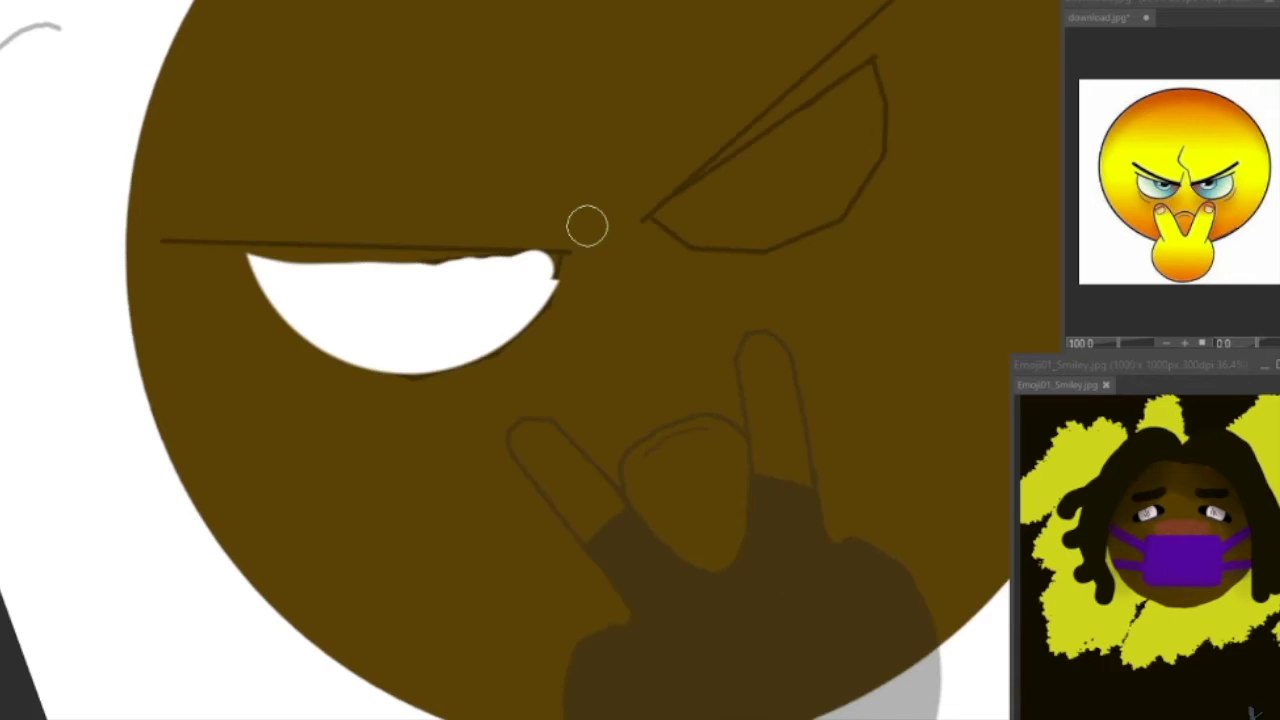
{"action": "scroll", "coordinate": [586, 226], "scroll_direction": "down", "scroll_amount": 2}
{"action": "scroll", "coordinate": [727, 210], "scroll_direction": "up", "scroll_amount": 1}
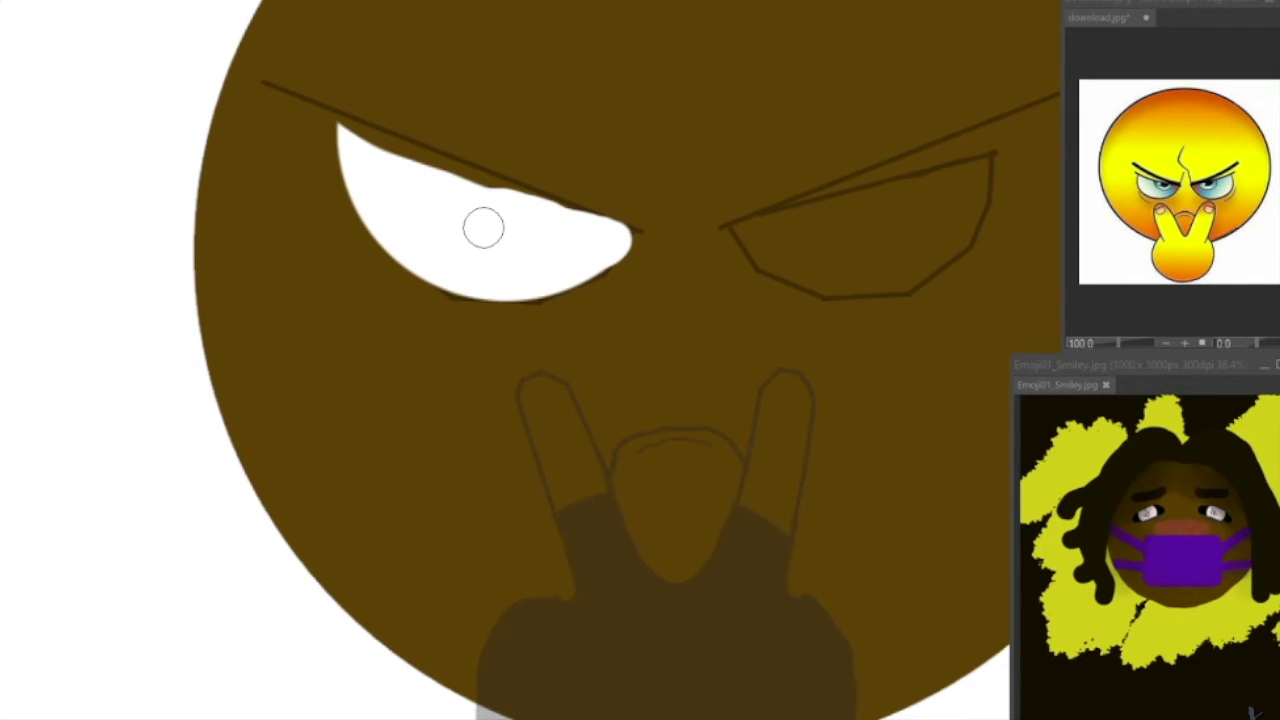
Try to erase the outer edge of the white left eye down to the sketch outline, and undo it.
{"action": "key", "text": "e"}
{"action": "left_click_drag", "start_coordinate": [222, 97], "coordinate": [341, 389]}
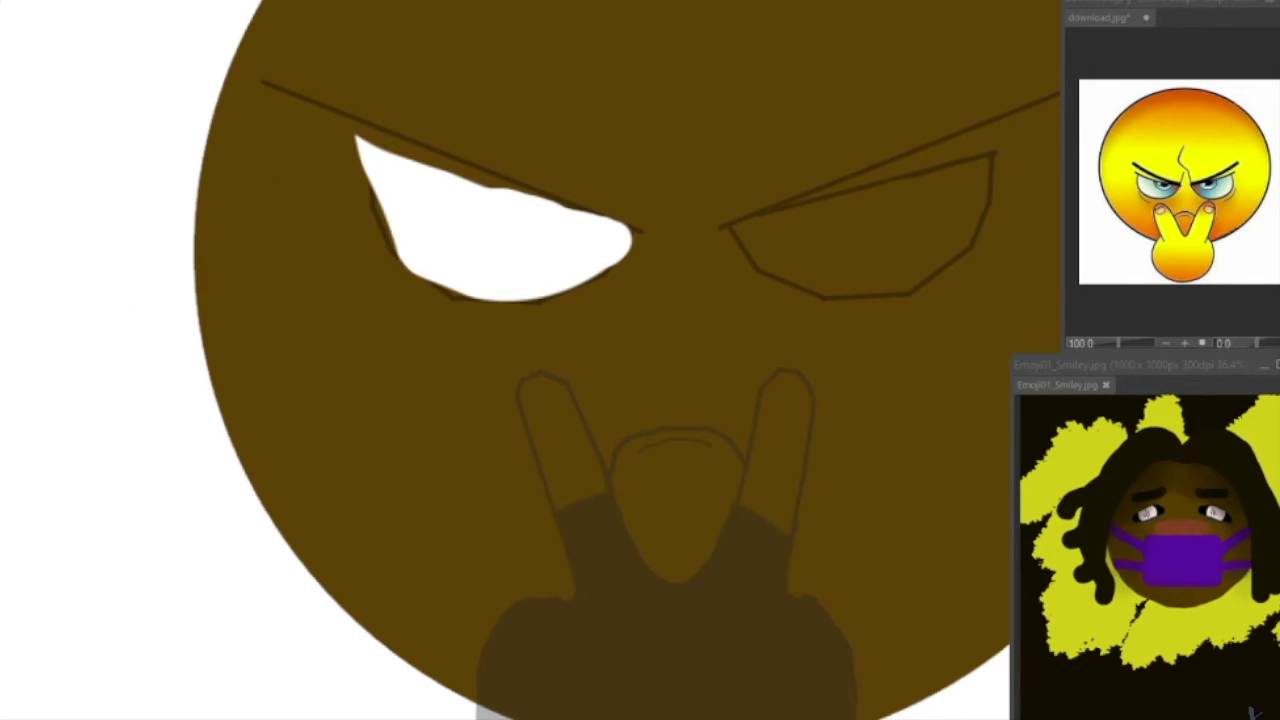
{"action": "key", "text": "ctrl+z"}
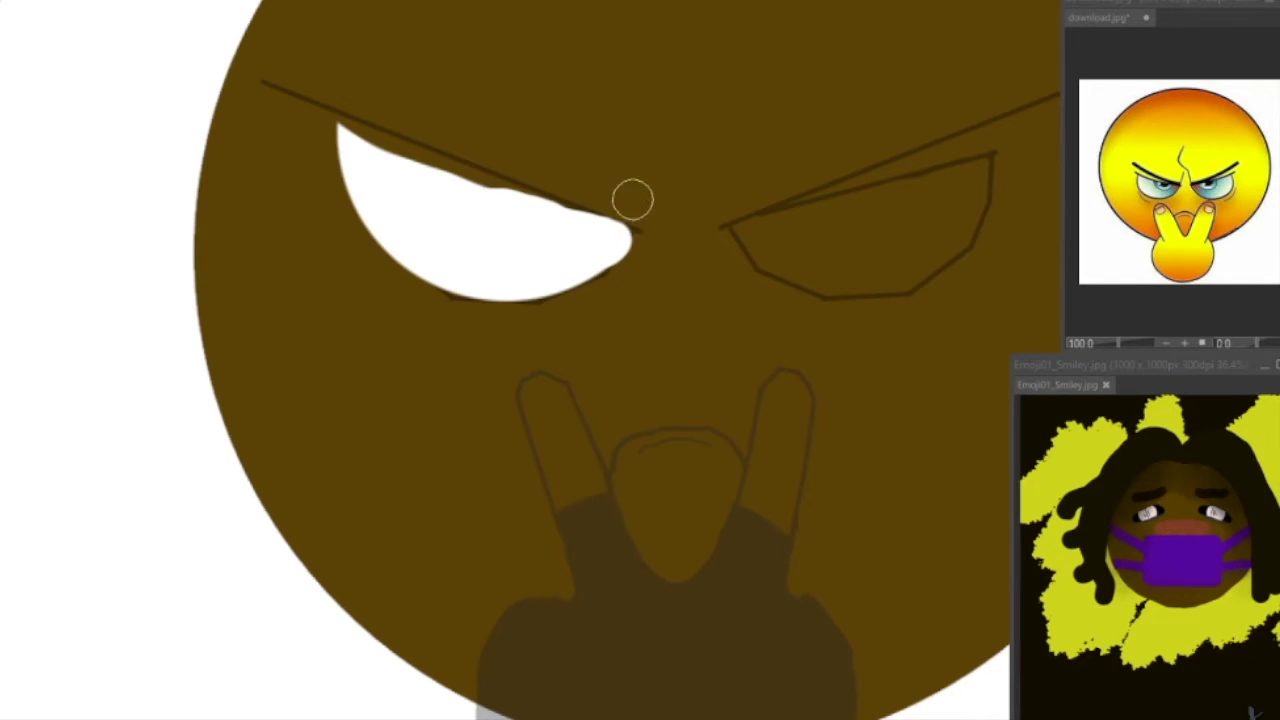
{"action": "key", "text": "ctrl+z"}
Paint a thick black eyebrow stroke slanting above the white left eye.
{"action": "mouse_move", "coordinate": [643, 217]}
{"action": "left_mouse_down"}
{"action": "mouse_move", "coordinate": [548, 182]}
{"action": "mouse_move", "coordinate": [341, 57]}
{"action": "left_mouse_up"}
{"action": "scroll", "coordinate": [724, 213], "scroll_direction": "down", "scroll_amount": 2}
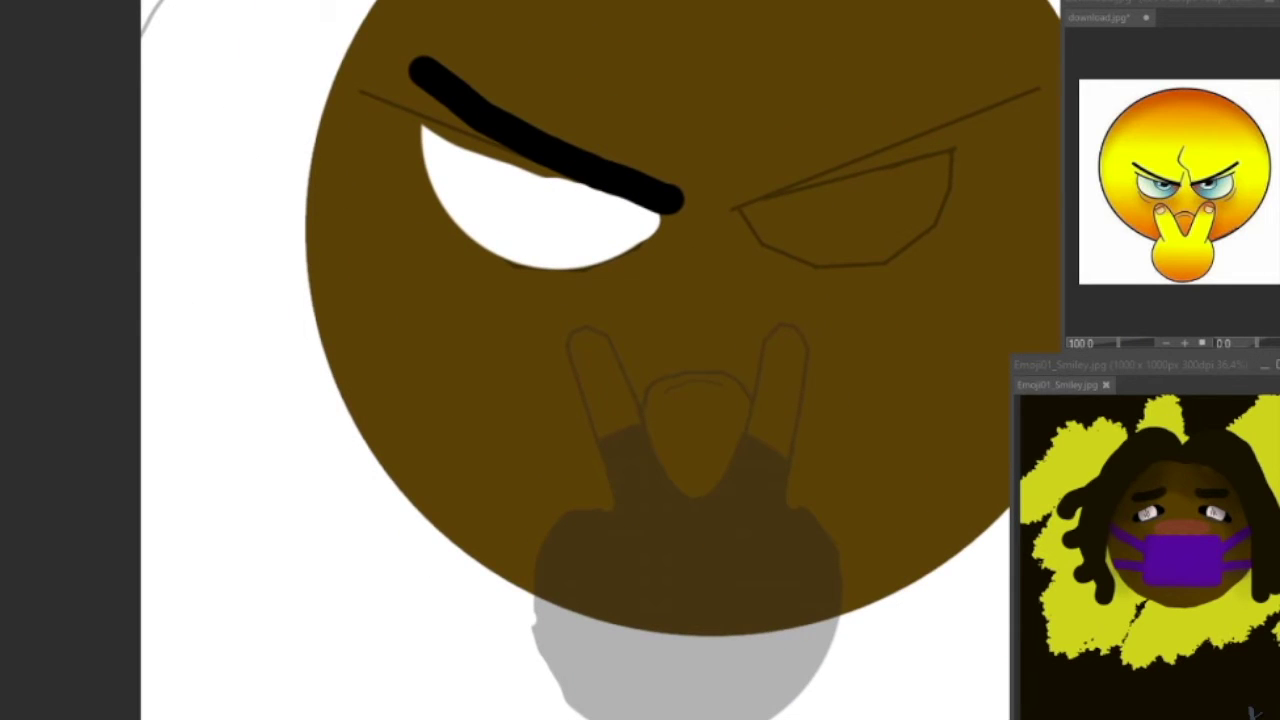
Clean up the uneven upper edge of the white left eye.
{"action": "scroll", "coordinate": [429, 134], "scroll_direction": "up", "scroll_amount": 3}
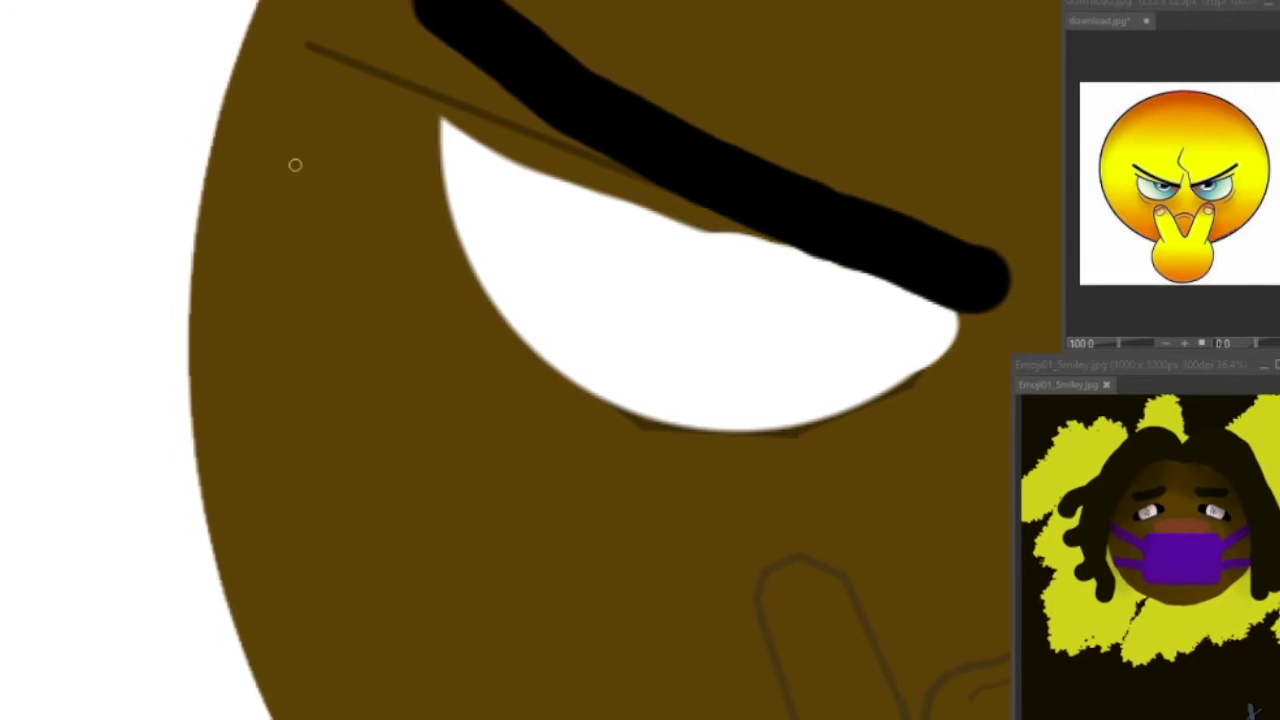
{"action": "left_click", "coordinate": [1060, 238]}
{"action": "left_click", "coordinate": [1101, 239]}
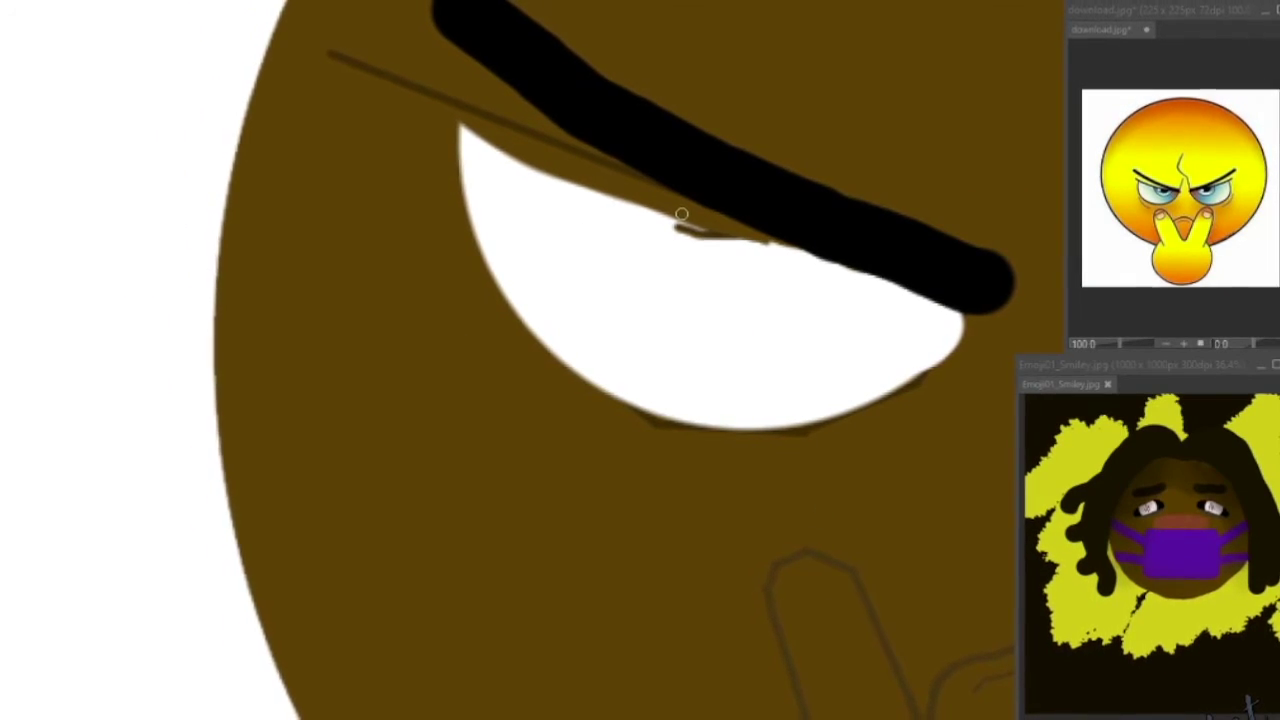
{"action": "scroll", "coordinate": [680, 229], "scroll_direction": "down", "scroll_amount": 2}
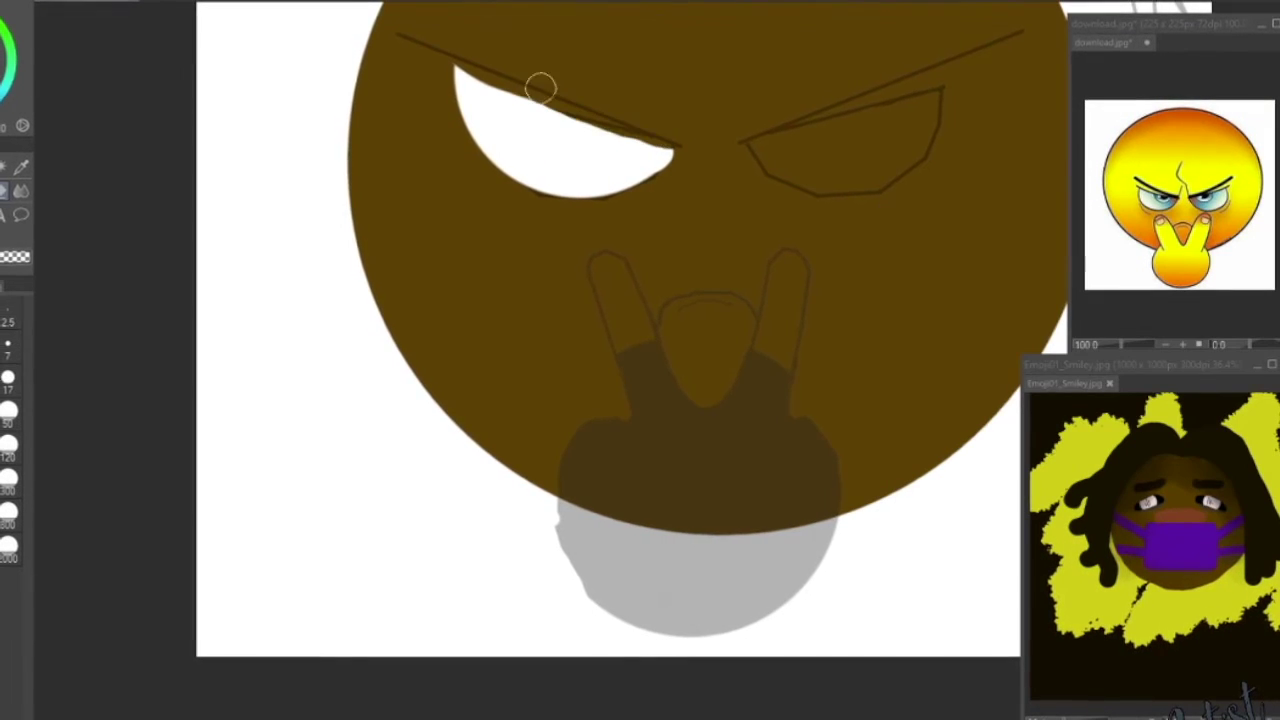
Try several thick black eyebrow strokes above the eyes and undo them.
{"action": "scroll", "coordinate": [540, 88], "scroll_direction": "down", "scroll_amount": 3}
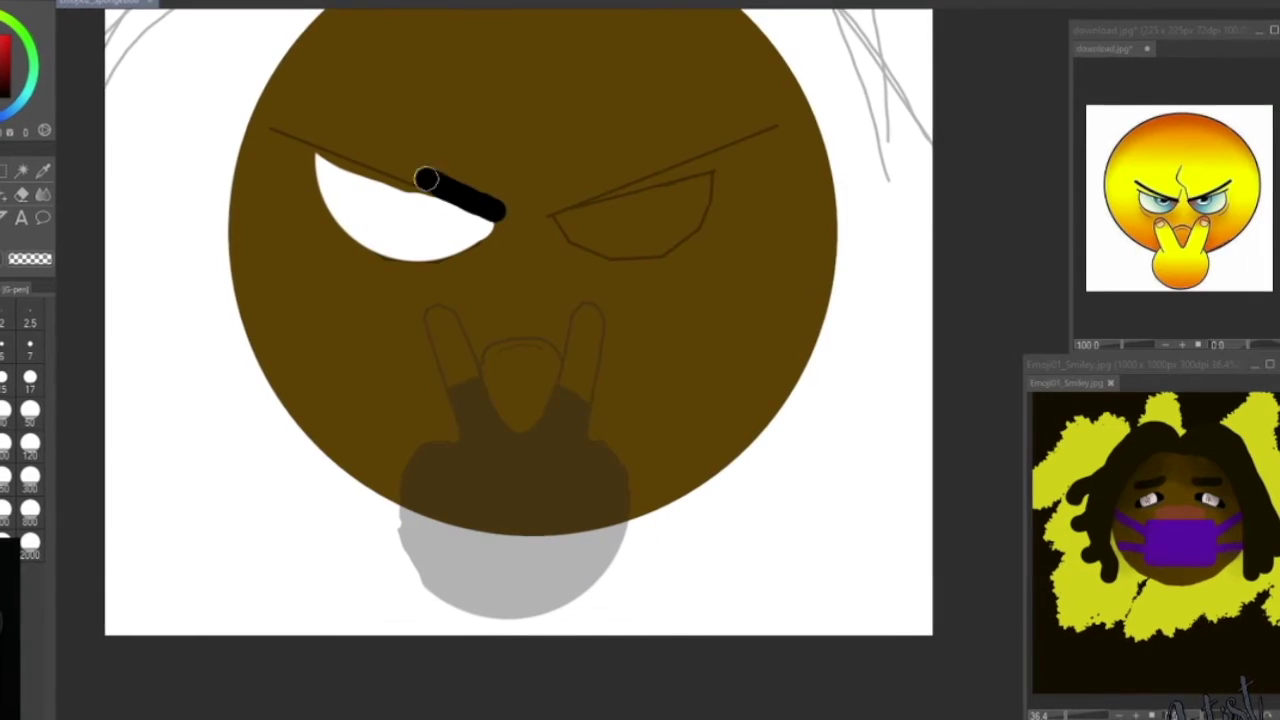
{"action": "key", "text": "ctrl+z"}
{"action": "left_click_drag", "start_coordinate": [494, 207], "coordinate": [437, 176]}
{"action": "key", "text": "ctrl+z"}
{"action": "mouse_move", "coordinate": [493, 206]}
{"action": "left_mouse_down"}
{"action": "mouse_move", "coordinate": [404, 175]}
{"action": "mouse_move", "coordinate": [347, 131]}
{"action": "left_mouse_up"}
{"action": "left_click_drag", "start_coordinate": [553, 208], "coordinate": [712, 158]}
{"action": "key", "text": "ctrl+z"}
{"action": "key", "text": "ctrl+z"}
Repaint the thick black left eyebrow and erase the outer corner of the white eye.
{"action": "mouse_move", "coordinate": [505, 207]}
{"action": "left_mouse_down"}
{"action": "mouse_move", "coordinate": [376, 144]}
{"action": "mouse_move", "coordinate": [370, 263]}
{"action": "mouse_move", "coordinate": [415, 268]}
{"action": "left_mouse_up"}
{"action": "key", "text": "e"}
{"action": "left_click_drag", "start_coordinate": [353, 203], "coordinate": [354, 166]}
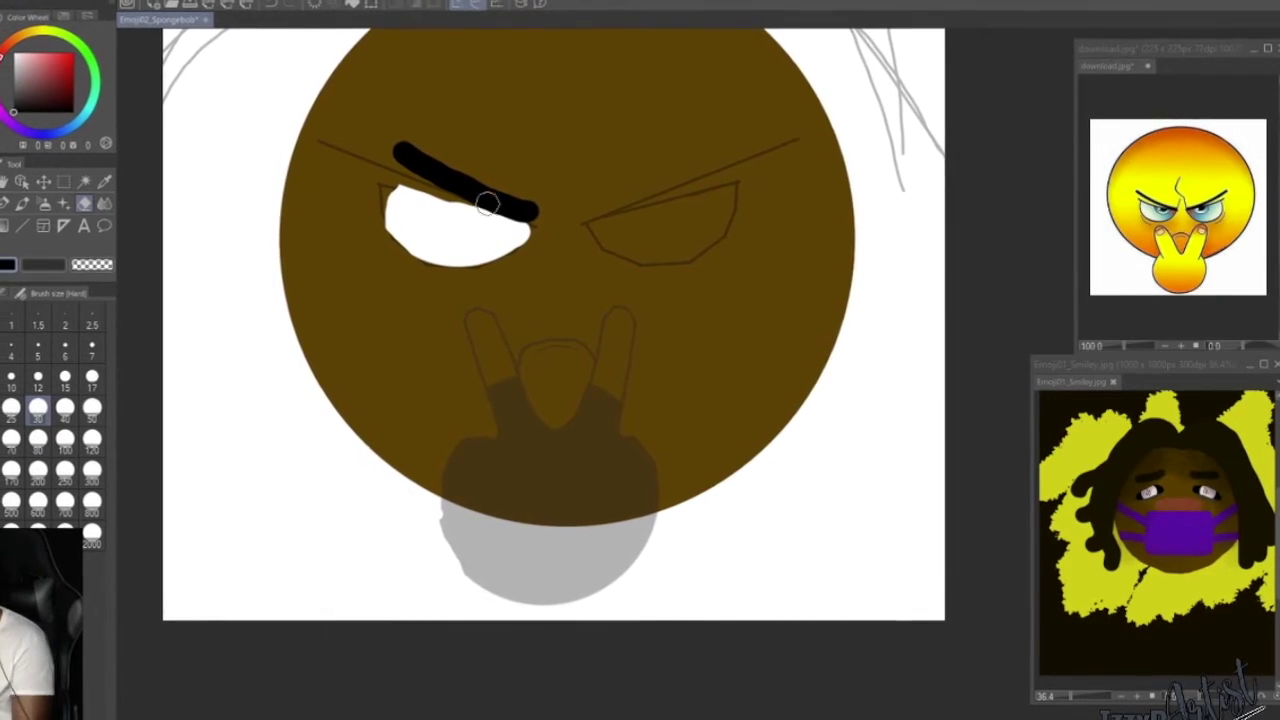
Add a thin black upper lid line running from beyond the left eye's outer corner to the thick eyebrow.
{"action": "key", "text": "p"}
{"action": "scroll", "coordinate": [434, 229], "scroll_direction": "up", "scroll_amount": 2}
{"action": "mouse_move", "coordinate": [523, 186]}
{"action": "left_mouse_down"}
{"action": "mouse_move", "coordinate": [358, 144]}
{"action": "mouse_move", "coordinate": [535, 186]}
{"action": "left_mouse_up"}
{"action": "key", "text": "ctrl+z"}
{"action": "key", "text": "g"}
{"action": "left_click", "coordinate": [462, 173]}
{"action": "scroll", "coordinate": [540, 215], "scroll_direction": "down", "scroll_amount": 4}
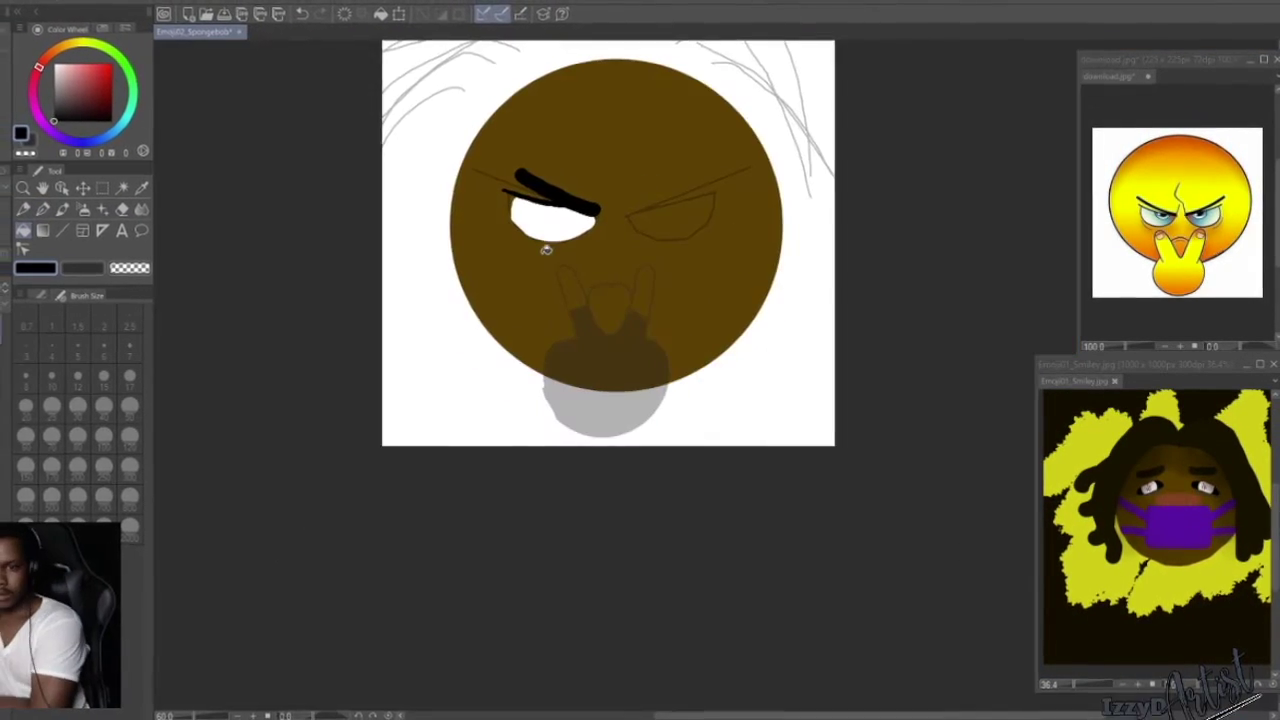
Try to erase a band of the white left eye beneath the upper lid line, and undo it.
{"action": "scroll", "coordinate": [540, 214], "scroll_direction": "up", "scroll_amount": 4}
{"action": "key", "text": "e"}
{"action": "left_click_drag", "start_coordinate": [654, 209], "coordinate": [329, 114]}
{"action": "scroll", "coordinate": [400, 160], "scroll_direction": "down", "scroll_amount": 4}
{"action": "scroll", "coordinate": [497, 271], "scroll_direction": "up", "scroll_amount": 4}
{"action": "left_click_drag", "start_coordinate": [497, 271], "coordinate": [738, 662]}
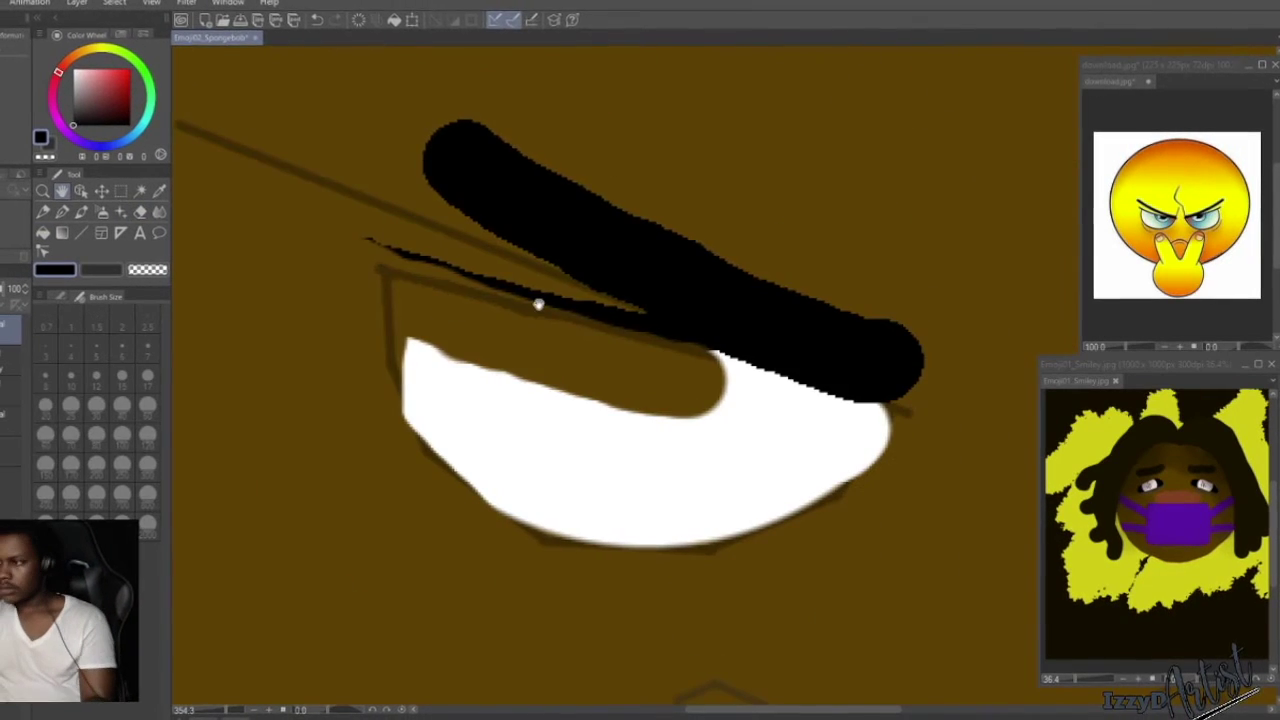
{"action": "key", "text": "ctrl+z"}
{"action": "key", "text": "ctrl+z"}
{"action": "key", "text": "ctrl+z"}
{"action": "key", "text": "ctrl+z"}
Redraw the left eye's upper lid and ink its whole outline in thin black at brush size 5, erasing stray edges.
{"action": "key", "text": "p"}
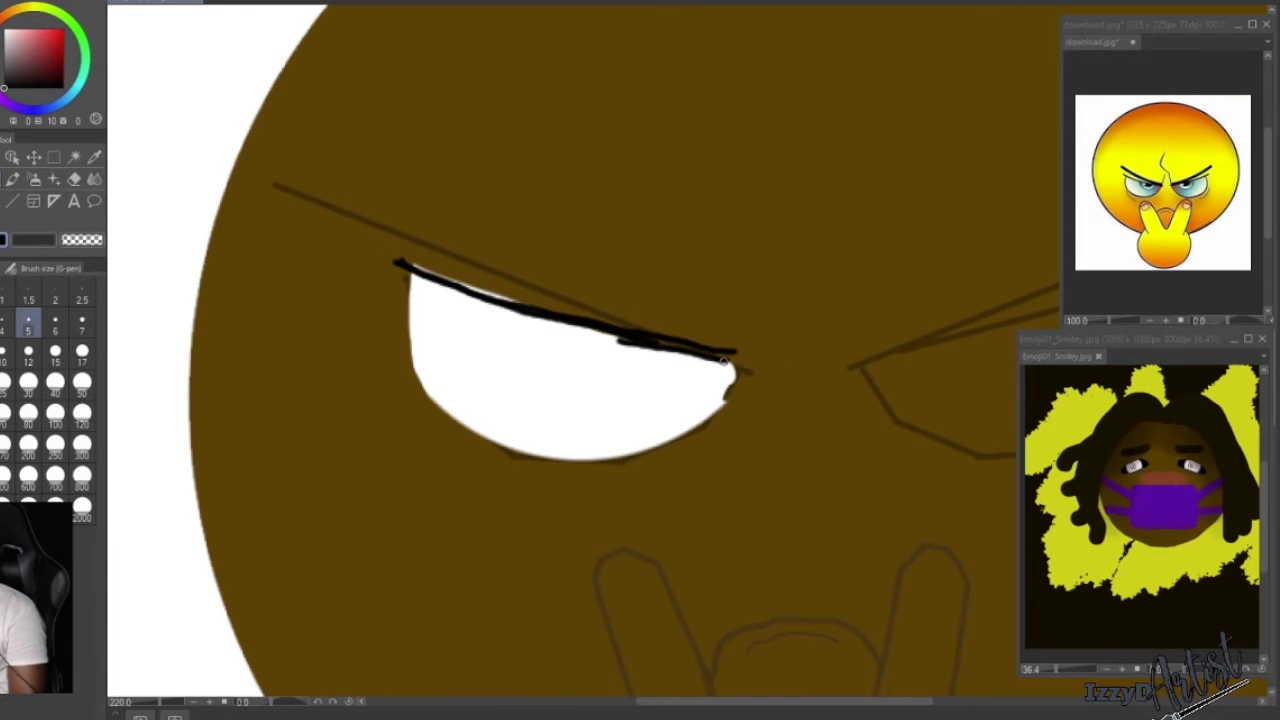
{"action": "scroll", "coordinate": [415, 270], "scroll_direction": "up", "scroll_amount": 5}
{"action": "key", "text": "e"}
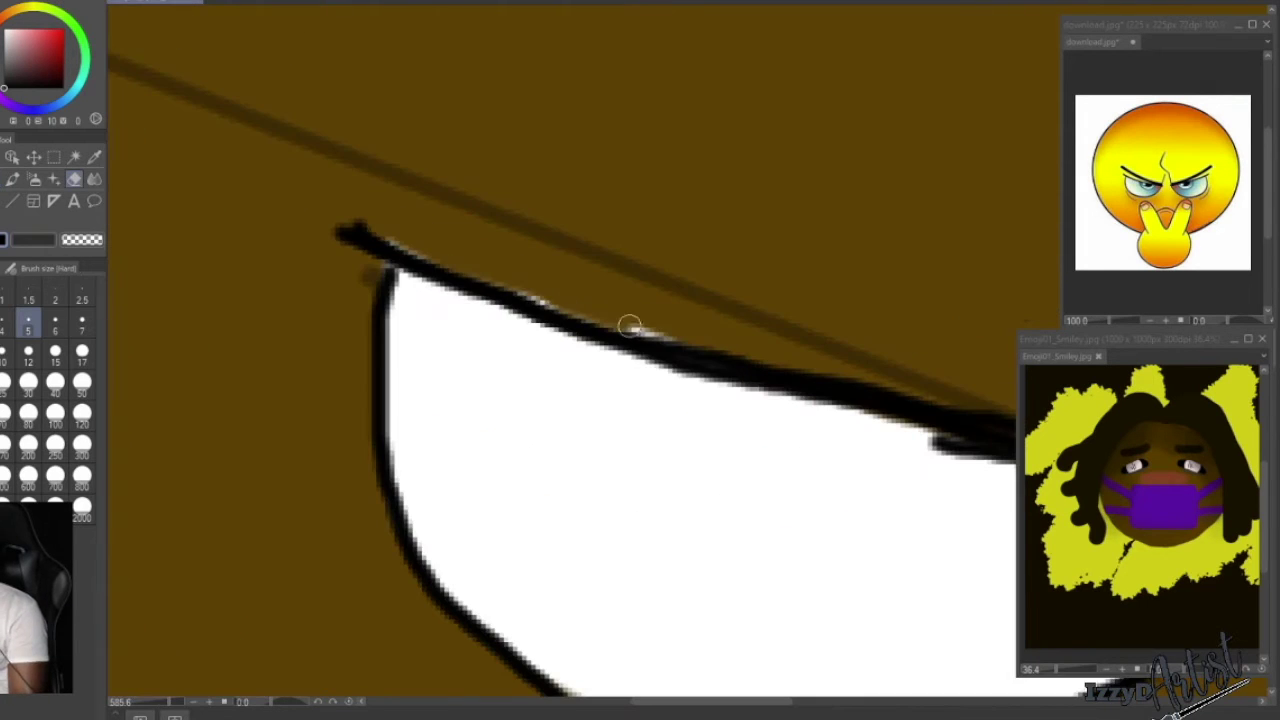
{"action": "scroll", "coordinate": [545, 371], "scroll_direction": "down", "scroll_amount": 3}
{"action": "scroll", "coordinate": [322, 367], "scroll_direction": "up", "scroll_amount": 1}
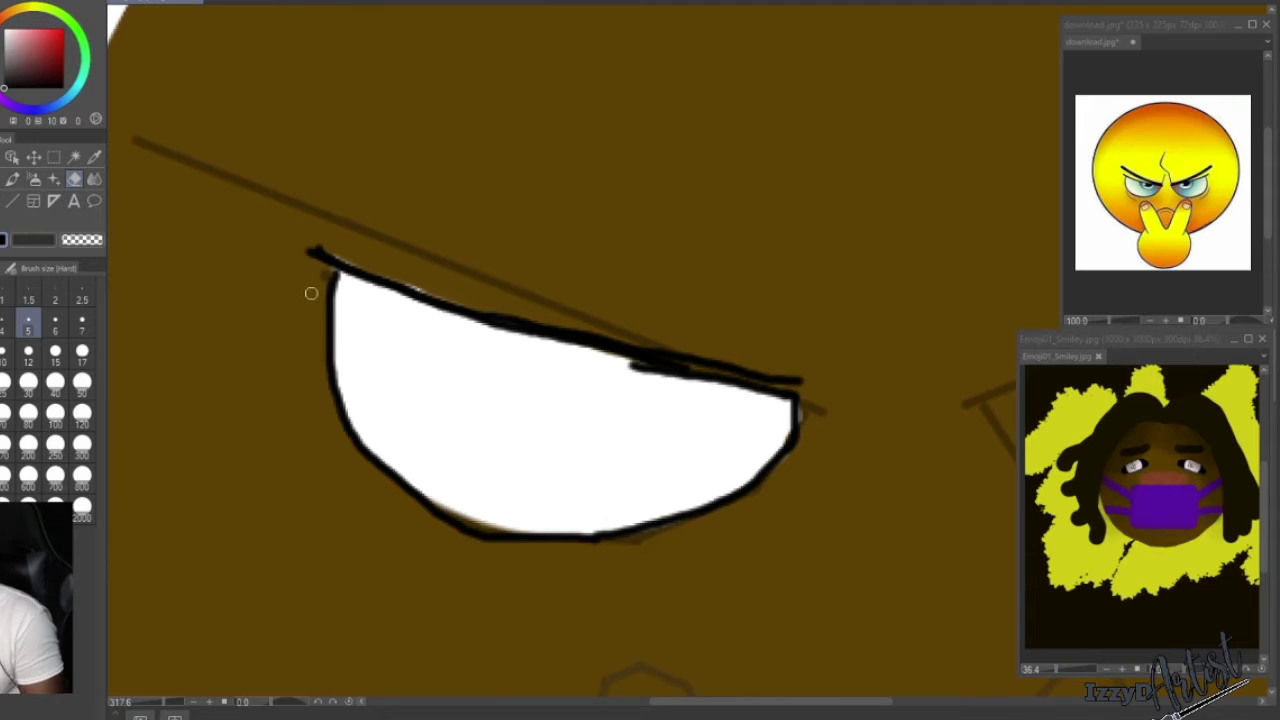
{"action": "scroll", "coordinate": [311, 293], "scroll_direction": "up", "scroll_amount": 2}
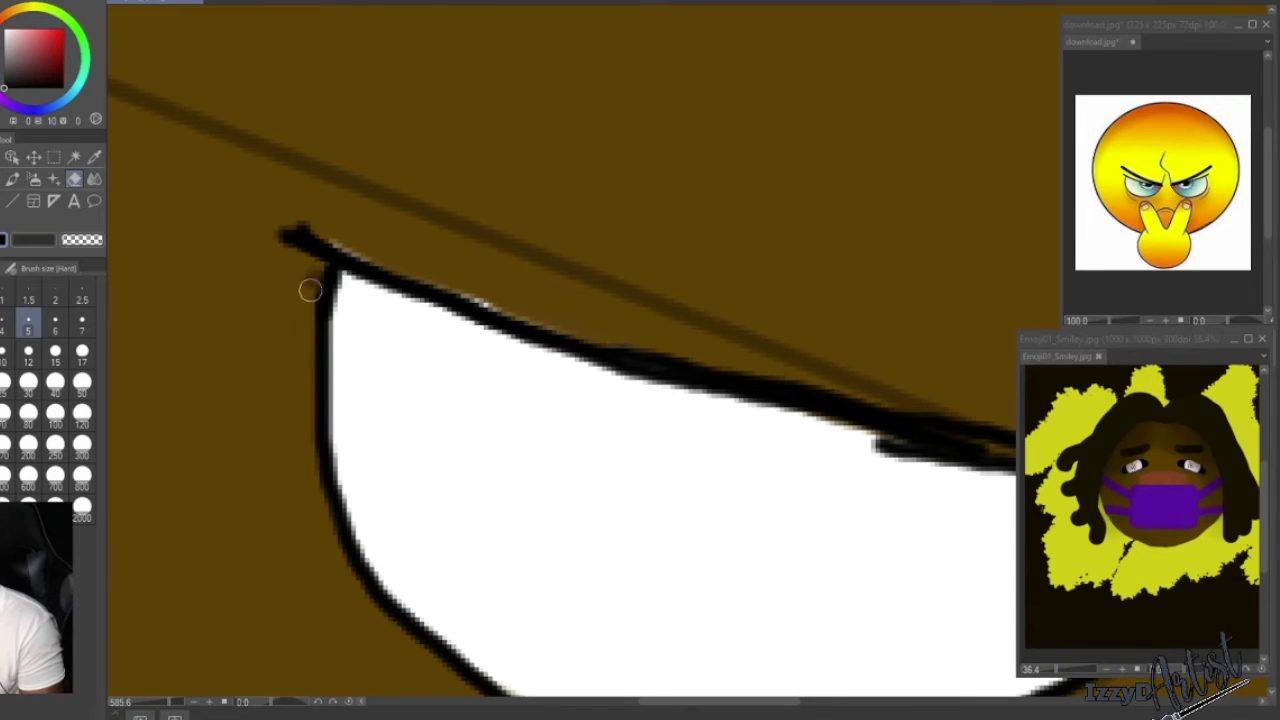
{"action": "scroll", "coordinate": [313, 380], "scroll_direction": "down", "scroll_amount": 2}
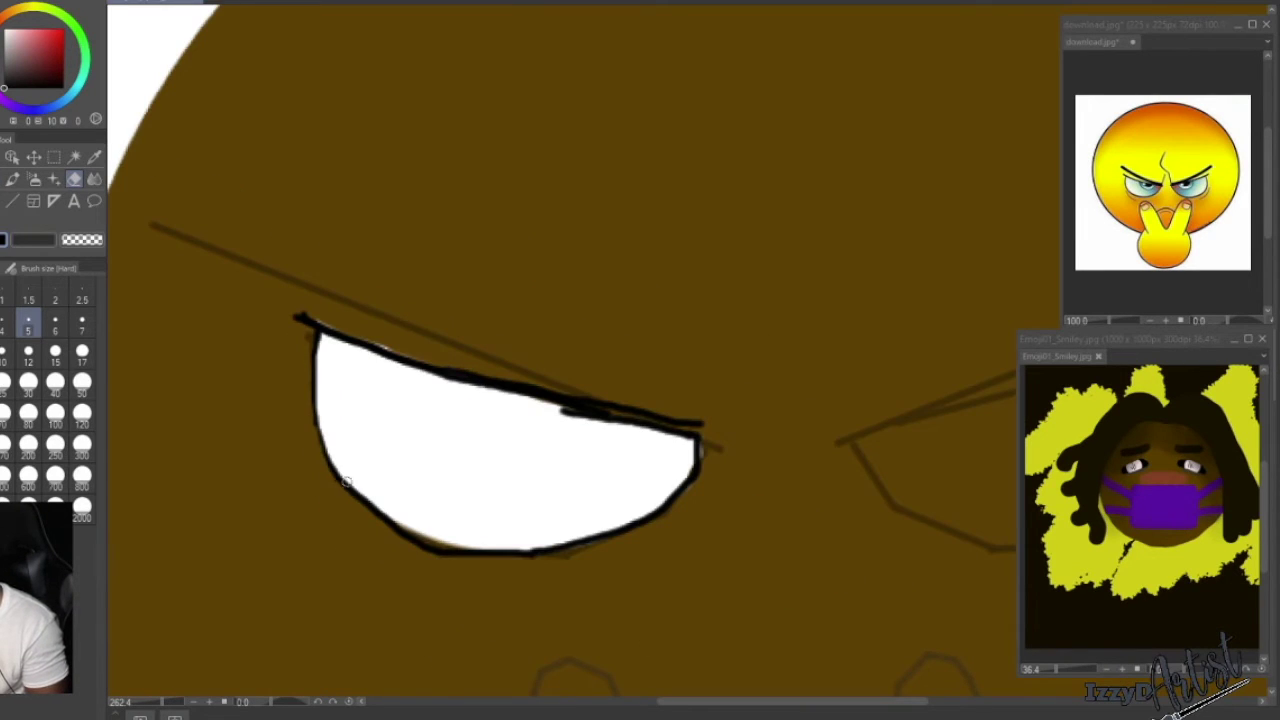
{"action": "scroll", "coordinate": [359, 505], "scroll_direction": "up", "scroll_amount": 2}
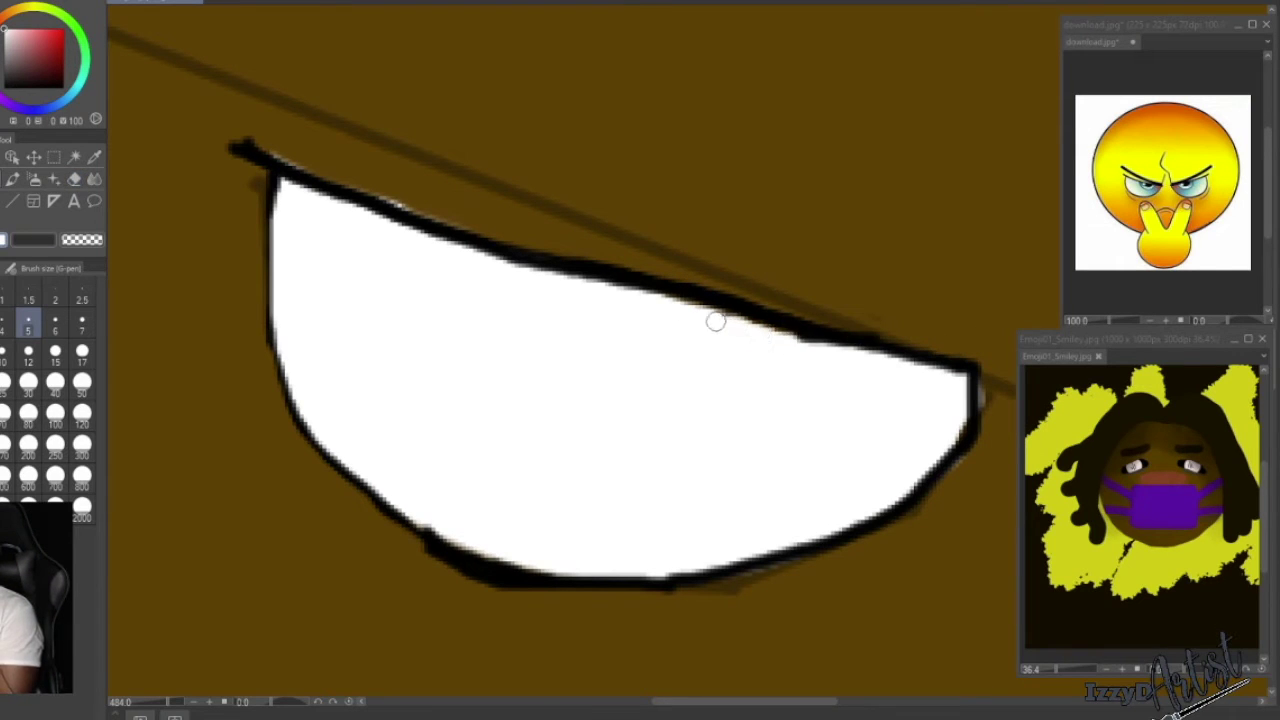
Thicken the lower outer part of the left eye's outline and erase the stray white above the upper lid.
{"action": "left_click_drag", "start_coordinate": [425, 515], "coordinate": [552, 566]}
{"action": "scroll", "coordinate": [527, 338], "scroll_direction": "down", "scroll_amount": 18}
{"action": "scroll", "coordinate": [527, 342], "scroll_direction": "up", "scroll_amount": 19}
{"action": "key", "text": "e"}
{"action": "scroll", "coordinate": [303, 56], "scroll_direction": "down", "scroll_amount": 3}
{"action": "left_click_drag", "start_coordinate": [250, 27], "coordinate": [395, 73]}
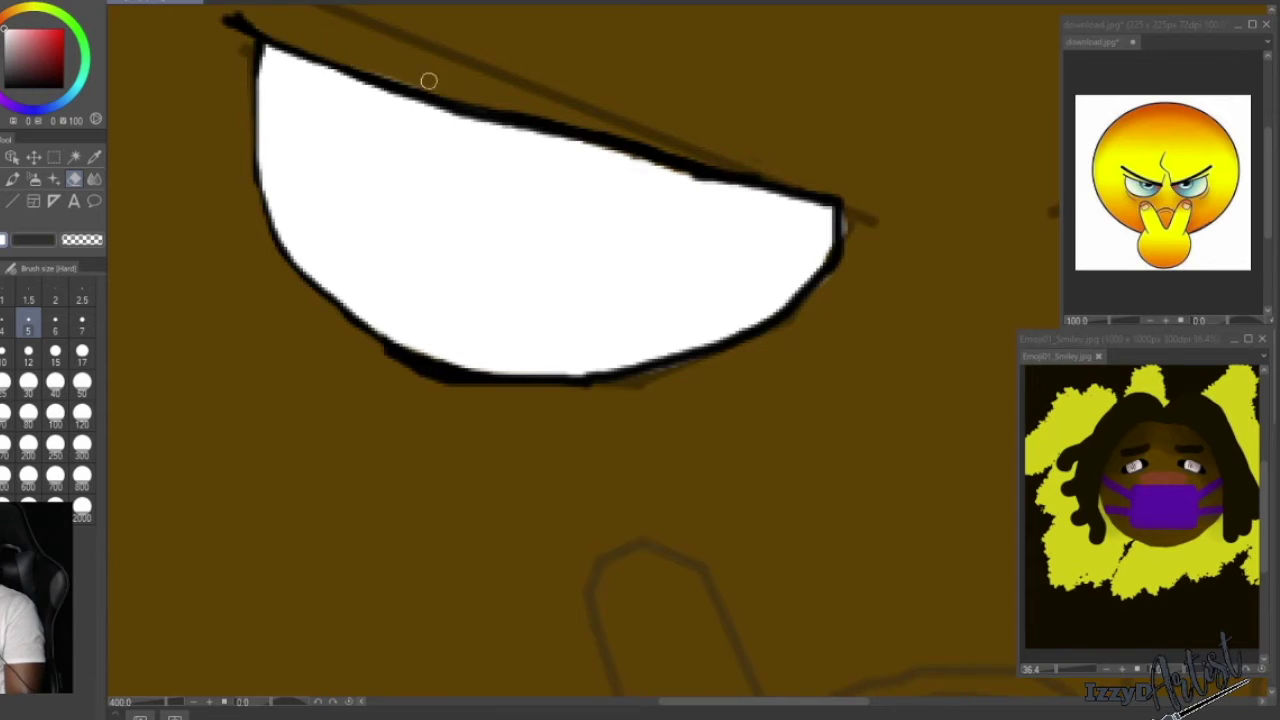
{"action": "scroll", "coordinate": [239, 8], "scroll_direction": "down", "scroll_amount": 6}
{"action": "scroll", "coordinate": [557, 294], "scroll_direction": "up", "scroll_amount": 3}
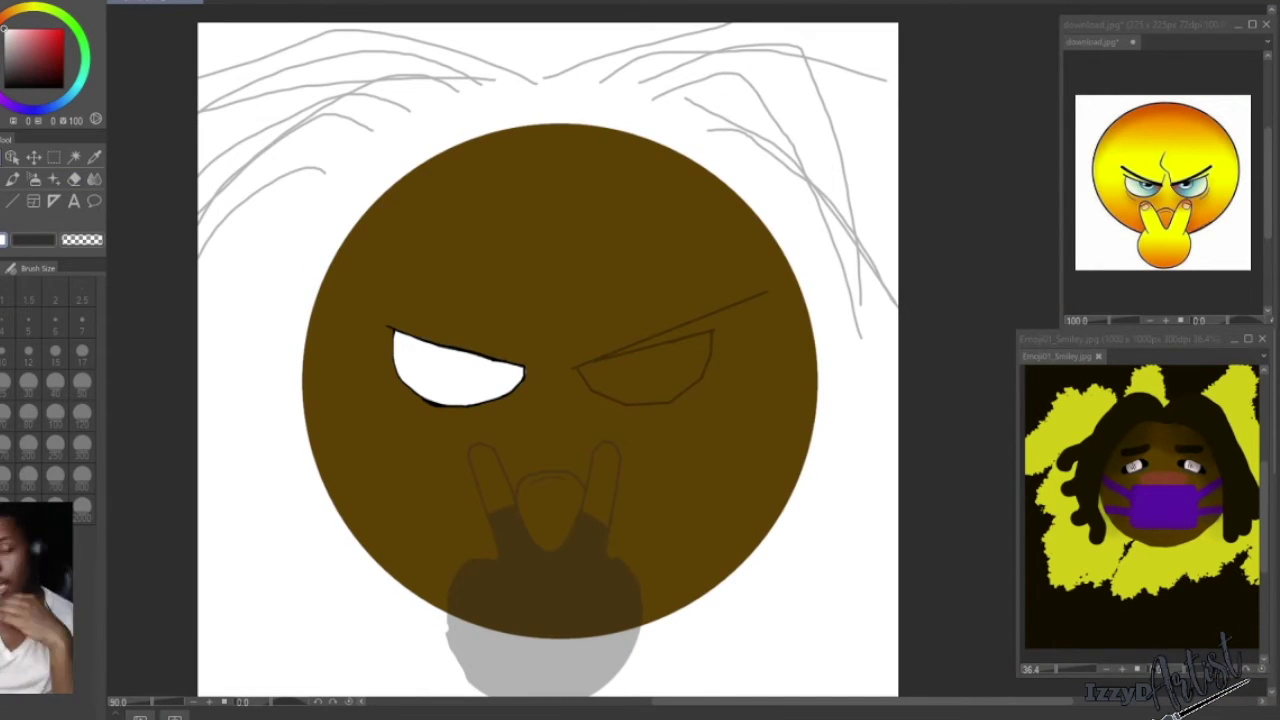
Stamp a large round dark brown iris on the inner half of the left eye, against the upper lid.
{"action": "scroll", "coordinate": [509, 380], "scroll_direction": "up", "scroll_amount": 4}
{"action": "key", "text": "p"}
{"action": "scroll", "coordinate": [451, 297], "scroll_direction": "up", "scroll_amount": 2}
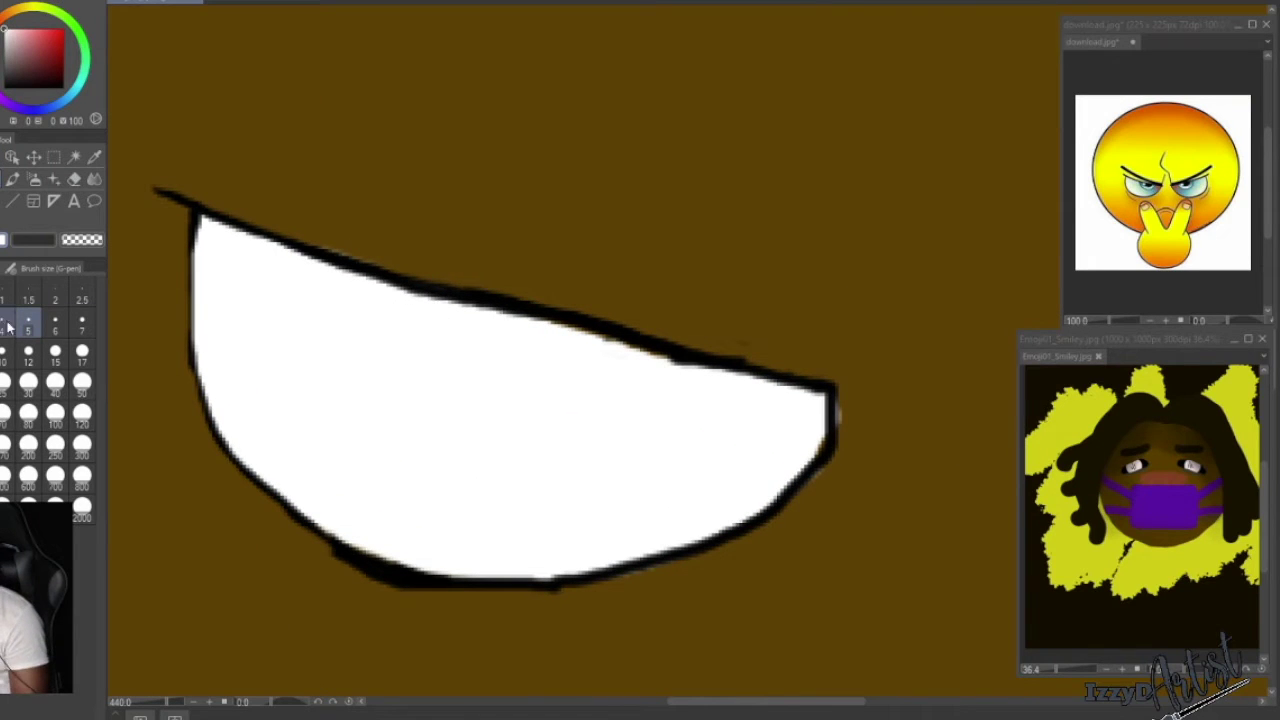
{"action": "left_click_drag", "start_coordinate": [479, 304], "coordinate": [512, 411]}
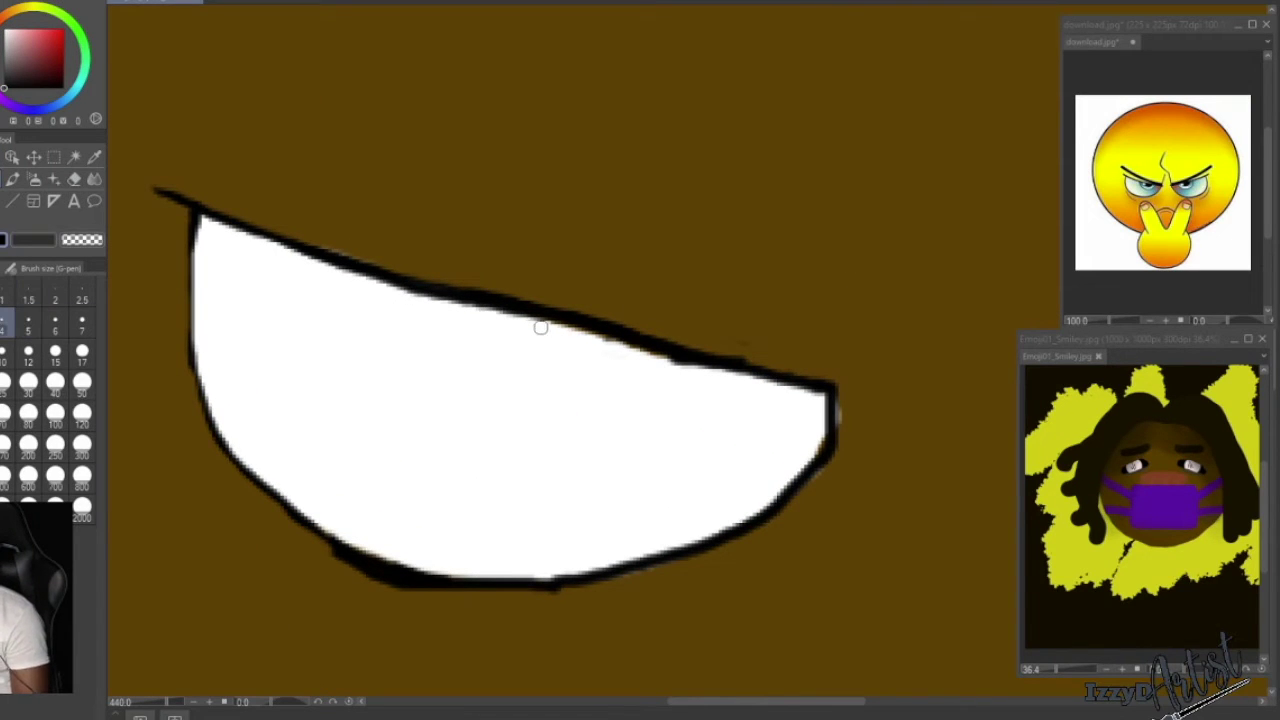
{"action": "key", "text": "bracketright"}
{"action": "key", "text": "bracketright"}
{"action": "key", "text": "bracketright"}
{"action": "key", "text": "bracketright"}
{"action": "key", "text": "bracketright"}
{"action": "key", "text": "bracketright"}
{"action": "key", "text": "bracketright"}
{"action": "key", "text": "bracketright"}
{"action": "key", "text": "bracketright"}
{"action": "key", "text": "bracketright"}
{"action": "key", "text": "bracketright"}
{"action": "key", "text": "bracketright"}
{"action": "key", "text": "bracketright"}
{"action": "key", "text": "bracketright"}
{"action": "key", "text": "bracketright"}
{"action": "key", "text": "bracketright"}
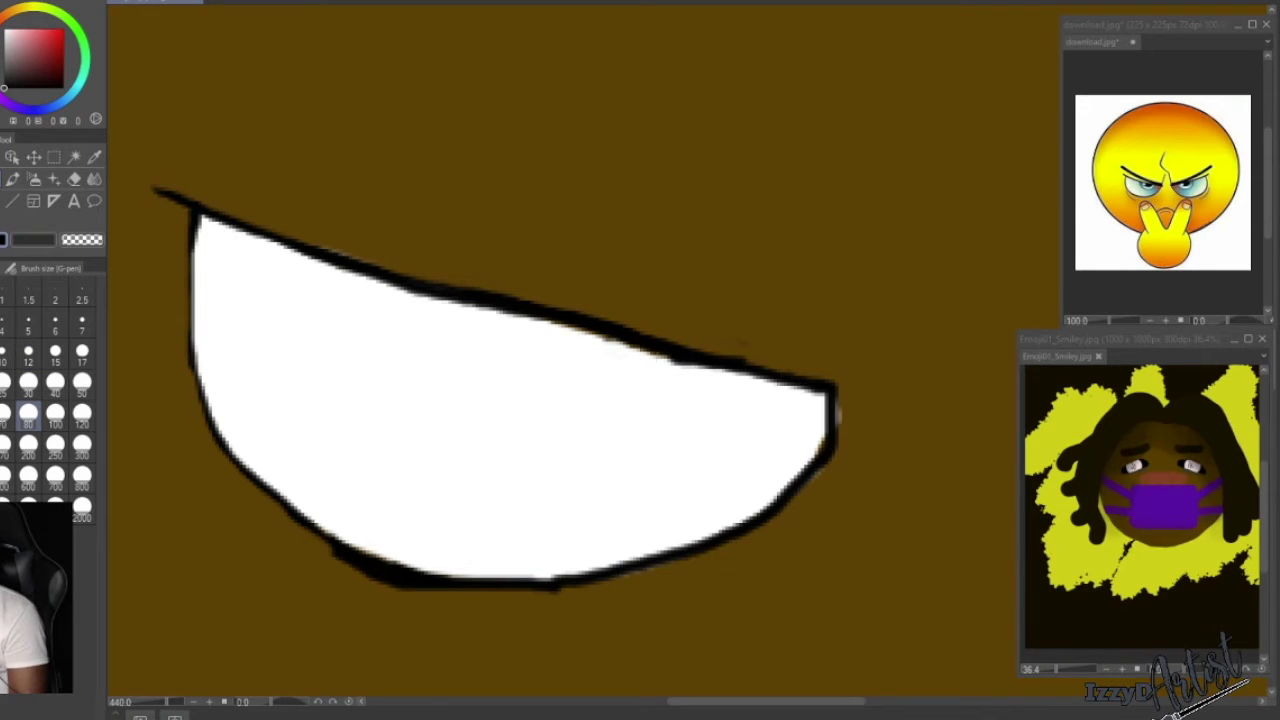
{"action": "double_click", "coordinate": [3, 240]}
{"action": "left_click", "coordinate": [958, 458]}
{"action": "left_click", "coordinate": [1268, 226]}
{"action": "left_click", "coordinate": [617, 335]}
Erase the iris overflow above the left eye and redraw the upper lid line over it in black.
{"action": "key", "text": "e"}
{"action": "mouse_move", "coordinate": [560, 218]}
{"action": "left_mouse_down"}
{"action": "mouse_move", "coordinate": [756, 304]}
{"action": "mouse_move", "coordinate": [626, 269]}
{"action": "mouse_move", "coordinate": [529, 263]}
{"action": "mouse_move", "coordinate": [718, 314]}
{"action": "left_mouse_up"}
{"action": "left_click", "coordinate": [445, 289], "text": "alt"}
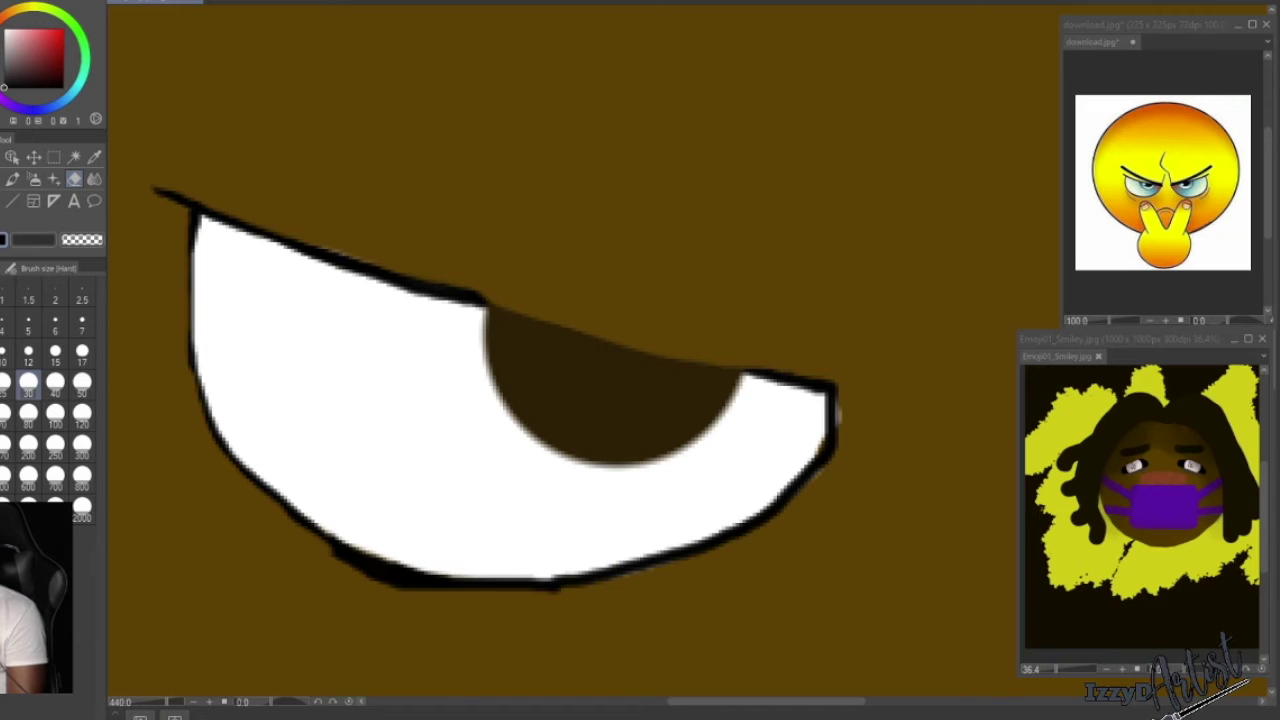
{"action": "key", "text": "p"}
{"action": "left_click_drag", "start_coordinate": [484, 299], "coordinate": [765, 376]}
{"action": "key", "text": "e"}
{"action": "mouse_move", "coordinate": [490, 256]}
{"action": "left_mouse_down"}
{"action": "mouse_move", "coordinate": [508, 260]}
{"action": "mouse_move", "coordinate": [472, 248]}
{"action": "left_mouse_up"}
{"action": "key", "text": "p"}
{"action": "left_click_drag", "start_coordinate": [423, 288], "coordinate": [358, 262]}
{"action": "scroll", "coordinate": [820, 424], "scroll_direction": "down", "scroll_amount": 10}
{"action": "scroll", "coordinate": [812, 421], "scroll_direction": "up", "scroll_amount": 12}
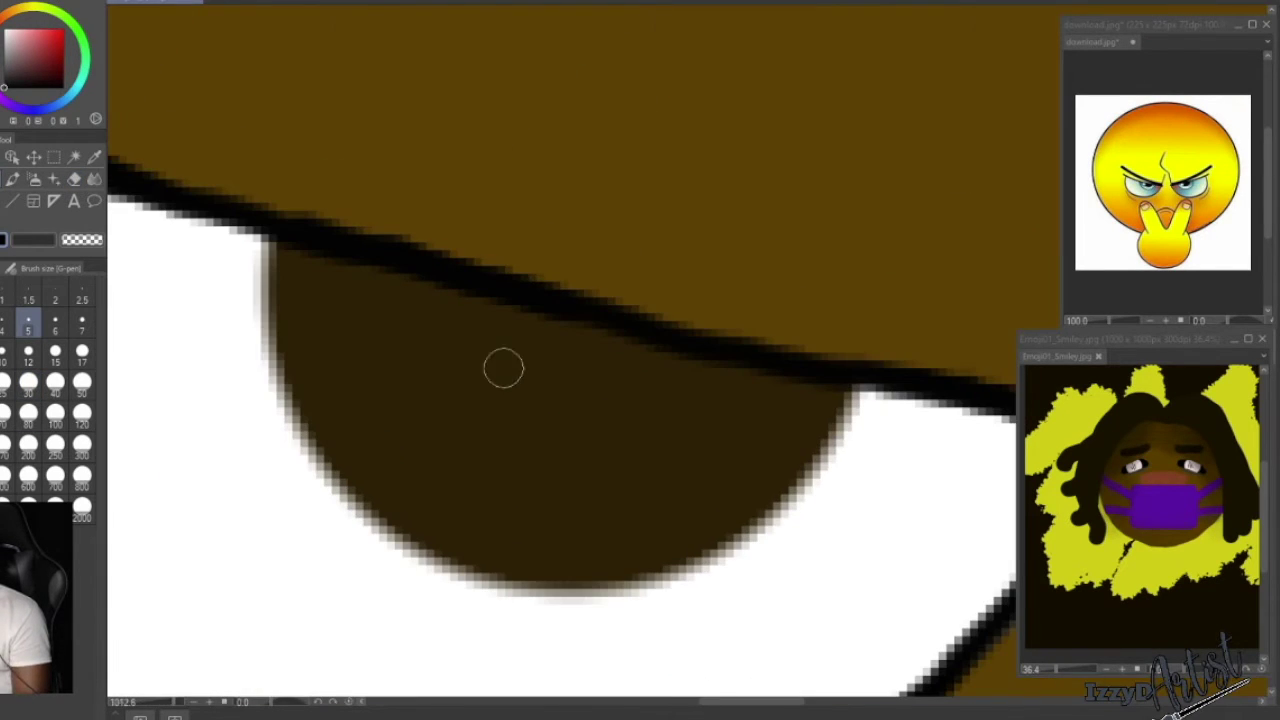
Stamp a round black pupil in the middle of the left iris, touching the upper lid.
{"action": "left_click", "coordinate": [55, 356]}
{"action": "scroll", "coordinate": [551, 389], "scroll_direction": "down", "scroll_amount": 4}
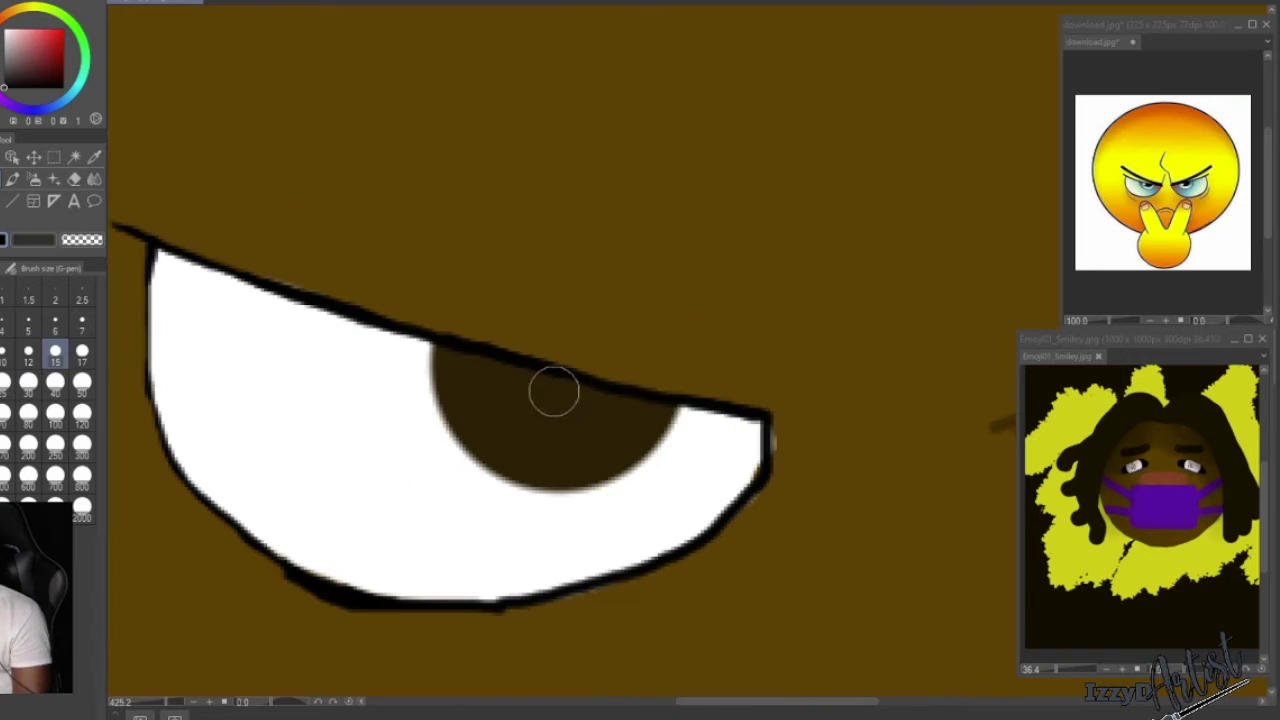
{"action": "left_click", "coordinate": [28, 386]}
{"action": "left_click", "coordinate": [551, 403]}
{"action": "key", "text": "e"}
{"action": "left_click", "coordinate": [28, 325]}
{"action": "left_click", "coordinate": [28, 356]}
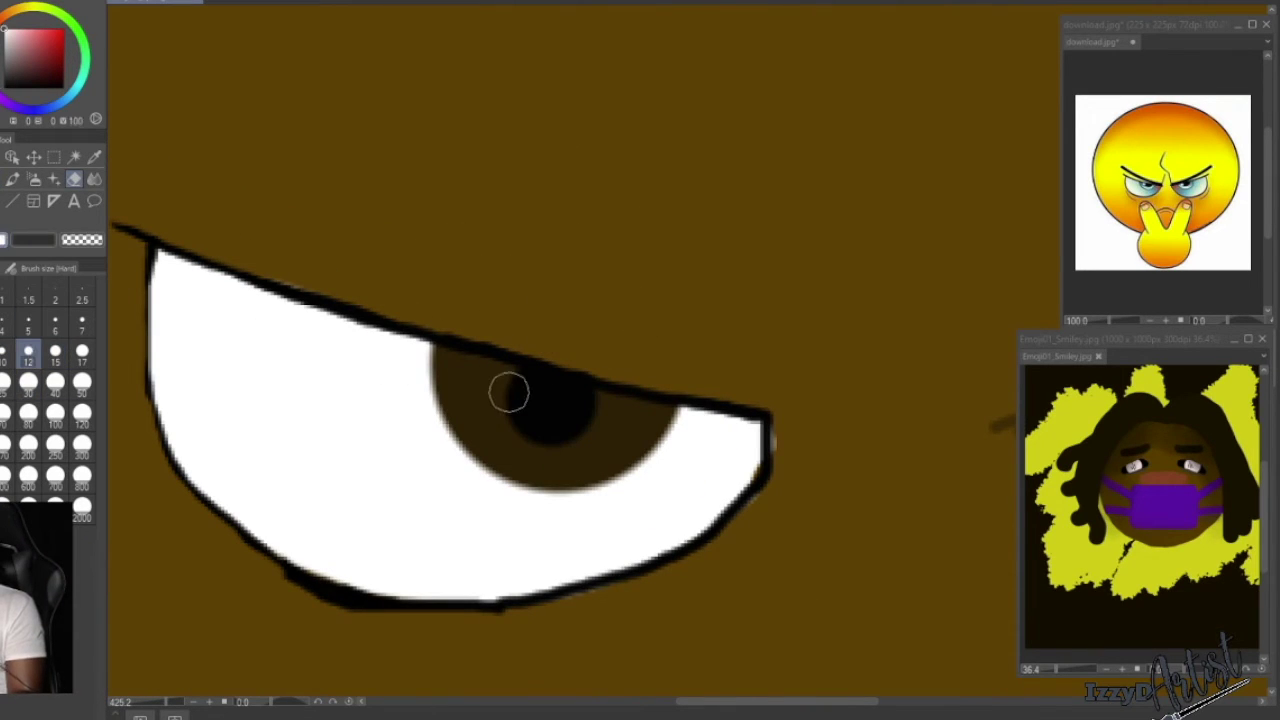
Add a small round white highlight at the upper outer edge of the left pupil with brush size 12.
{"action": "scroll", "coordinate": [898, 572], "scroll_direction": "down", "scroll_amount": 4}
{"action": "key", "text": "p"}
{"action": "left_click", "coordinate": [28, 356]}
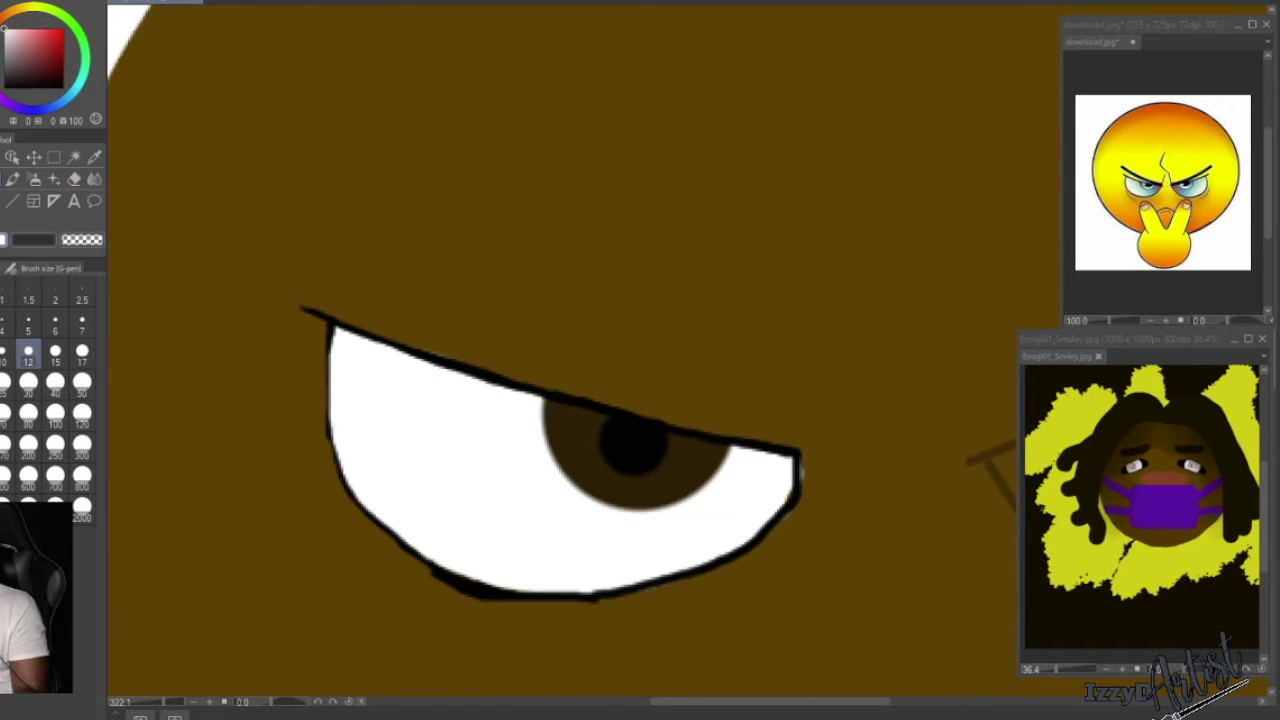
{"action": "left_click", "coordinate": [594, 423]}
{"action": "scroll", "coordinate": [560, 550], "scroll_direction": "down", "scroll_amount": 8}
{"action": "scroll", "coordinate": [803, 547], "scroll_direction": "up", "scroll_amount": 4}
Airbrush a soft red tint into the white at the inner corner of the left eye.
{"action": "left_click", "coordinate": [34, 179]}
{"action": "left_click", "coordinate": [11, 268]}
{"action": "left_click", "coordinate": [48, 341]}
{"action": "left_click", "coordinate": [3, 268]}
{"action": "left_click", "coordinate": [78, 268]}
{"action": "left_click", "coordinate": [28, 325]}
{"action": "scroll", "coordinate": [522, 514], "scroll_direction": "up", "scroll_amount": 9}
{"action": "left_click", "coordinate": [28, 356]}
{"action": "mouse_move", "coordinate": [723, 463]}
{"action": "left_mouse_down"}
{"action": "mouse_move", "coordinate": [688, 508]}
{"action": "mouse_move", "coordinate": [743, 511]}
{"action": "mouse_move", "coordinate": [650, 570]}
{"action": "left_mouse_up"}
{"action": "scroll", "coordinate": [640, 533], "scroll_direction": "down", "scroll_amount": 7}
{"action": "scroll", "coordinate": [646, 532], "scroll_direction": "up", "scroll_amount": 3}
{"action": "left_click", "coordinate": [627, 551]}
{"action": "left_click_drag", "start_coordinate": [548, 581], "coordinate": [518, 563]}
Try wider size 30 airbrush and eraser strokes across the left eye area, and undo them.
{"action": "left_click", "coordinate": [28, 387]}
{"action": "mouse_move", "coordinate": [316, 426]}
{"action": "left_mouse_down"}
{"action": "mouse_move", "coordinate": [311, 437]}
{"action": "mouse_move", "coordinate": [586, 578]}
{"action": "mouse_move", "coordinate": [334, 454]}
{"action": "mouse_move", "coordinate": [463, 591]}
{"action": "mouse_move", "coordinate": [658, 528]}
{"action": "left_mouse_up"}
{"action": "key", "text": "ctrl+z"}
{"action": "key", "text": "ctrl+z"}
{"action": "key", "text": "ctrl+z"}
{"action": "key", "text": "ctrl+z"}
{"action": "key", "text": "ctrl+z"}
{"action": "mouse_move", "coordinate": [328, 434]}
{"action": "left_mouse_down"}
{"action": "mouse_move", "coordinate": [329, 534]}
{"action": "mouse_move", "coordinate": [665, 550]}
{"action": "mouse_move", "coordinate": [457, 634]}
{"action": "mouse_move", "coordinate": [286, 497]}
{"action": "mouse_move", "coordinate": [283, 452]}
{"action": "left_mouse_up"}
{"action": "left_click", "coordinate": [74, 179]}
{"action": "left_click", "coordinate": [47, 392]}
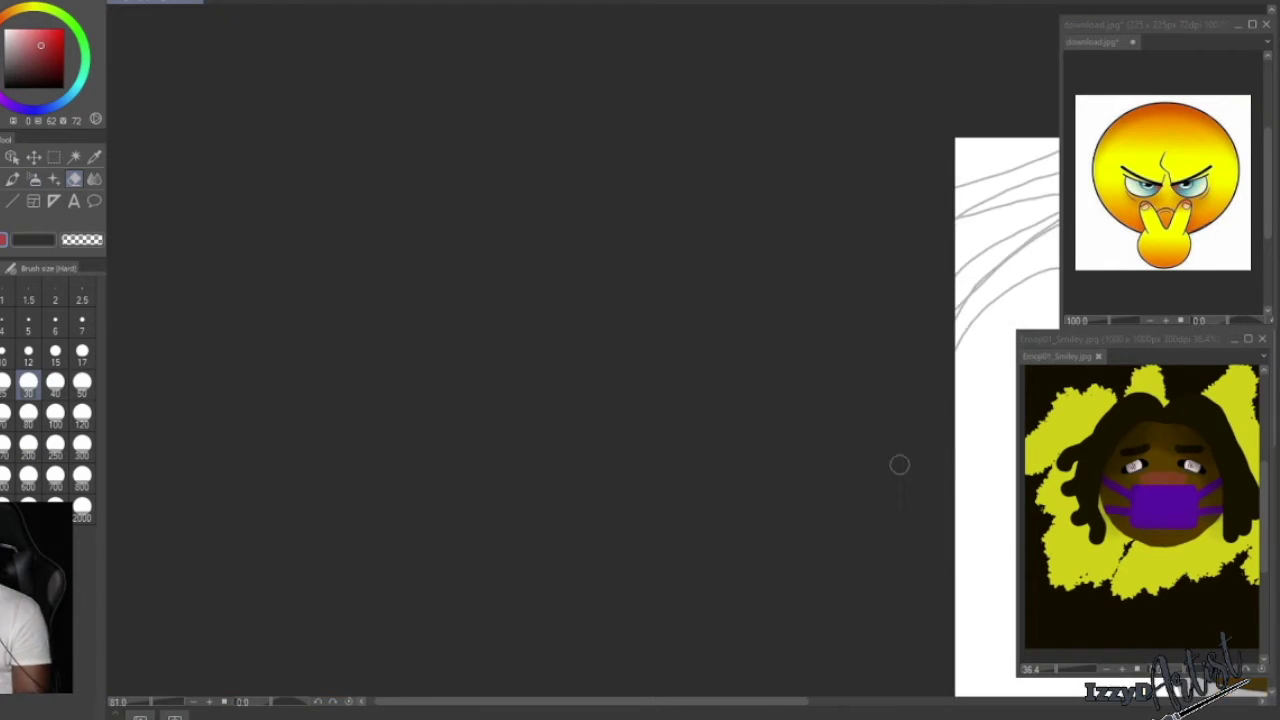
{"action": "left_click_drag", "start_coordinate": [950, 428], "coordinate": [120, 340]}
{"action": "key", "text": "ctrl+z"}
{"action": "key", "text": "ctrl+z"}
{"action": "key", "text": "ctrl+z"}
{"action": "key", "text": "ctrl+z"}
{"action": "key", "text": "ctrl+z"}
{"action": "key", "text": "ctrl+z"}
Touch up the soft red tint at the inner corner of the left eye with the airbrush.
{"action": "left_click", "coordinate": [34, 179]}
{"action": "scroll", "coordinate": [500, 370], "scroll_direction": "up", "scroll_amount": 9}
{"action": "left_click", "coordinate": [522, 362]}
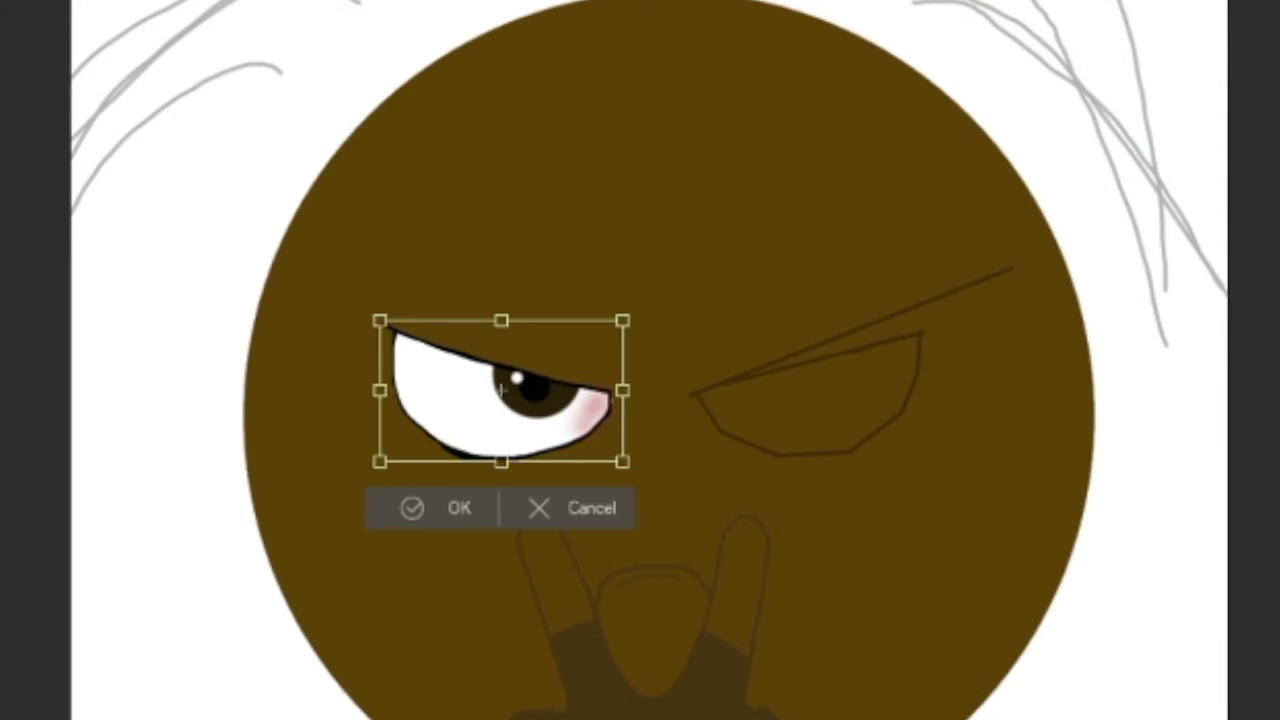
Copy and paste the finished left eye, flip the copy horizontally, and place it over the sketched right eye.
{"action": "key", "text": "Return"}
{"action": "left_click_drag", "start_coordinate": [366, 300], "coordinate": [622, 468]}
{"action": "key", "text": "ctrl+c"}
{"action": "key", "text": "ctrl+v"}
{"action": "key", "text": "ctrl+t"}
{"action": "left_click", "coordinate": [711, 503]}
{"action": "left_click_drag", "start_coordinate": [491, 420], "coordinate": [785, 410]}
{"action": "key", "text": "ctrl+d"}
{"action": "key", "text": "ctrl+t"}
{"action": "key", "text": "Return"}
{"action": "key", "text": "ctrl+d"}
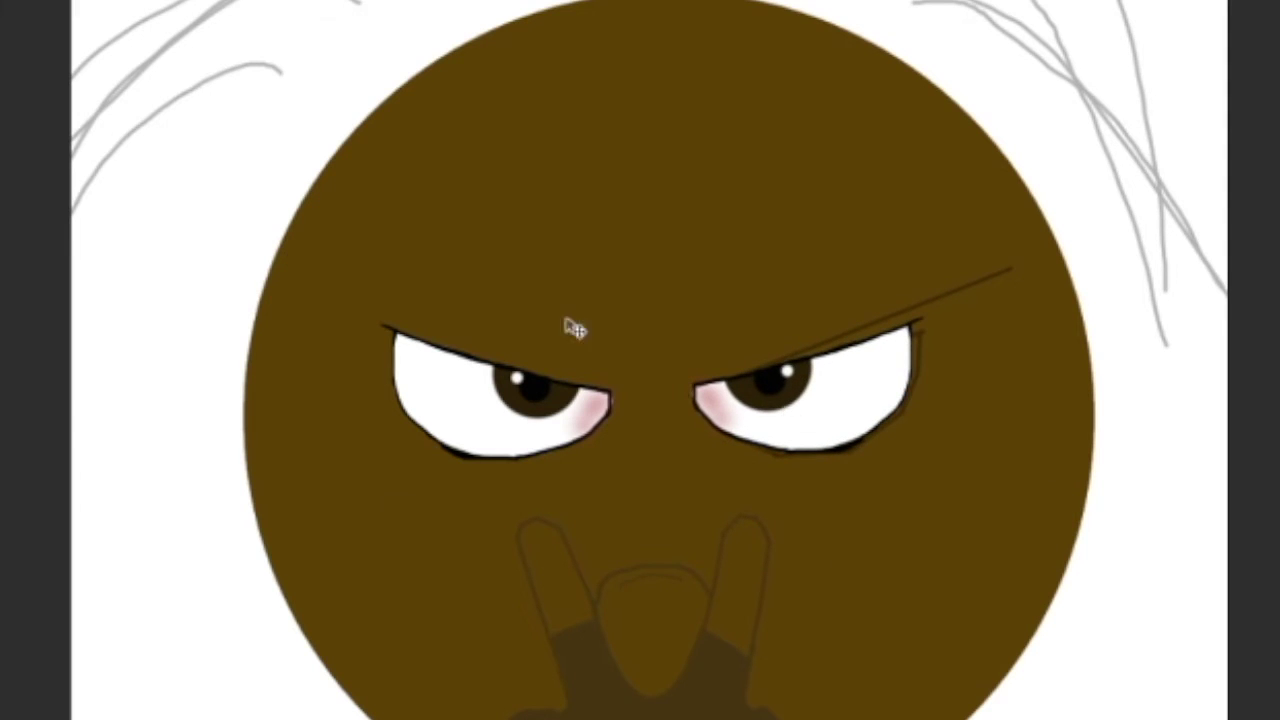
Paint over the white highlight on the outer side of the right eye's pupil.
{"action": "scroll", "coordinate": [797, 381], "scroll_direction": "up", "scroll_amount": 5}
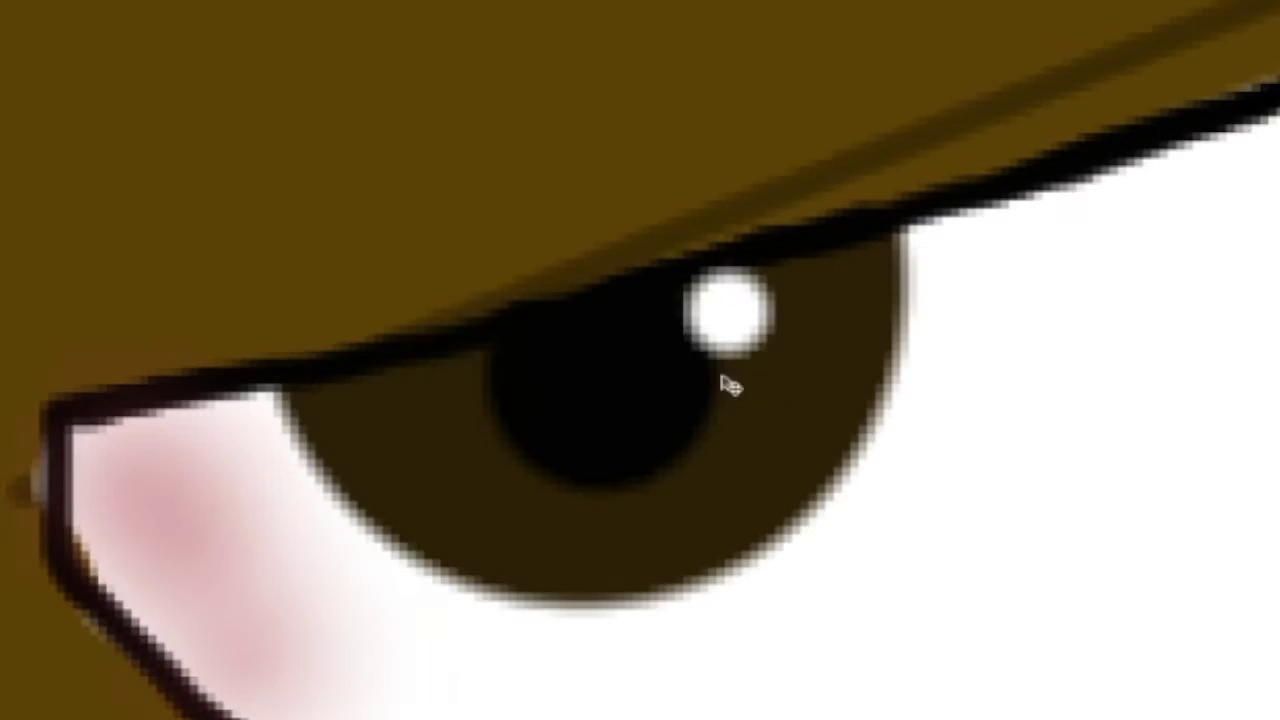
{"action": "mouse_move", "coordinate": [678, 352]}
{"action": "left_mouse_down"}
{"action": "mouse_move", "coordinate": [695, 287]}
{"action": "mouse_move", "coordinate": [699, 377]}
{"action": "mouse_move", "coordinate": [674, 291]}
{"action": "left_mouse_up"}
{"action": "mouse_move", "coordinate": [781, 431]}
{"action": "left_mouse_down"}
{"action": "mouse_move", "coordinate": [737, 351]}
{"action": "mouse_move", "coordinate": [738, 300]}
{"action": "left_mouse_up"}
{"action": "key", "text": "ctrl+z"}
{"action": "mouse_move", "coordinate": [788, 305]}
{"action": "left_mouse_down"}
{"action": "mouse_move", "coordinate": [736, 378]}
{"action": "mouse_move", "coordinate": [750, 313]}
{"action": "mouse_move", "coordinate": [766, 280]}
{"action": "left_mouse_up"}
{"action": "scroll", "coordinate": [690, 352], "scroll_direction": "down", "scroll_amount": 2}
{"action": "scroll", "coordinate": [589, 370], "scroll_direction": "up", "scroll_amount": 1}
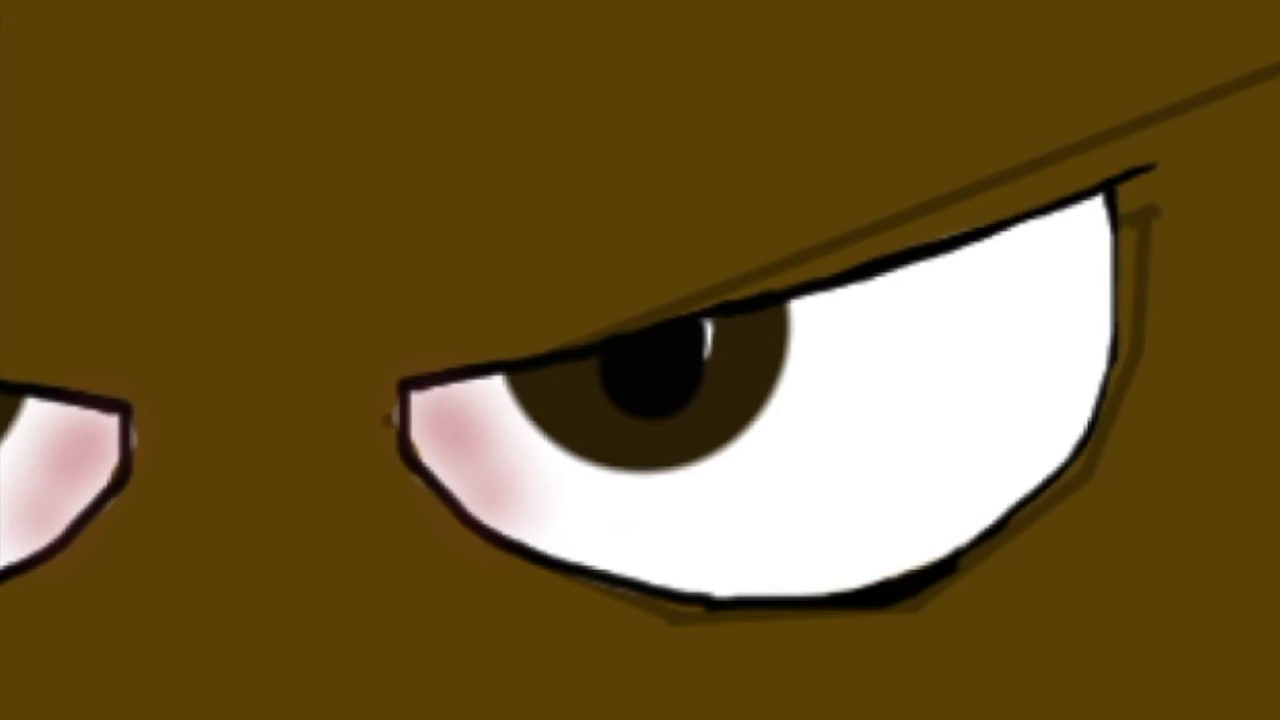
Place a round white highlight at the inner edge of the right eye's pupil and cover the leftover sliver of the old one.
{"action": "left_click", "coordinate": [593, 371]}
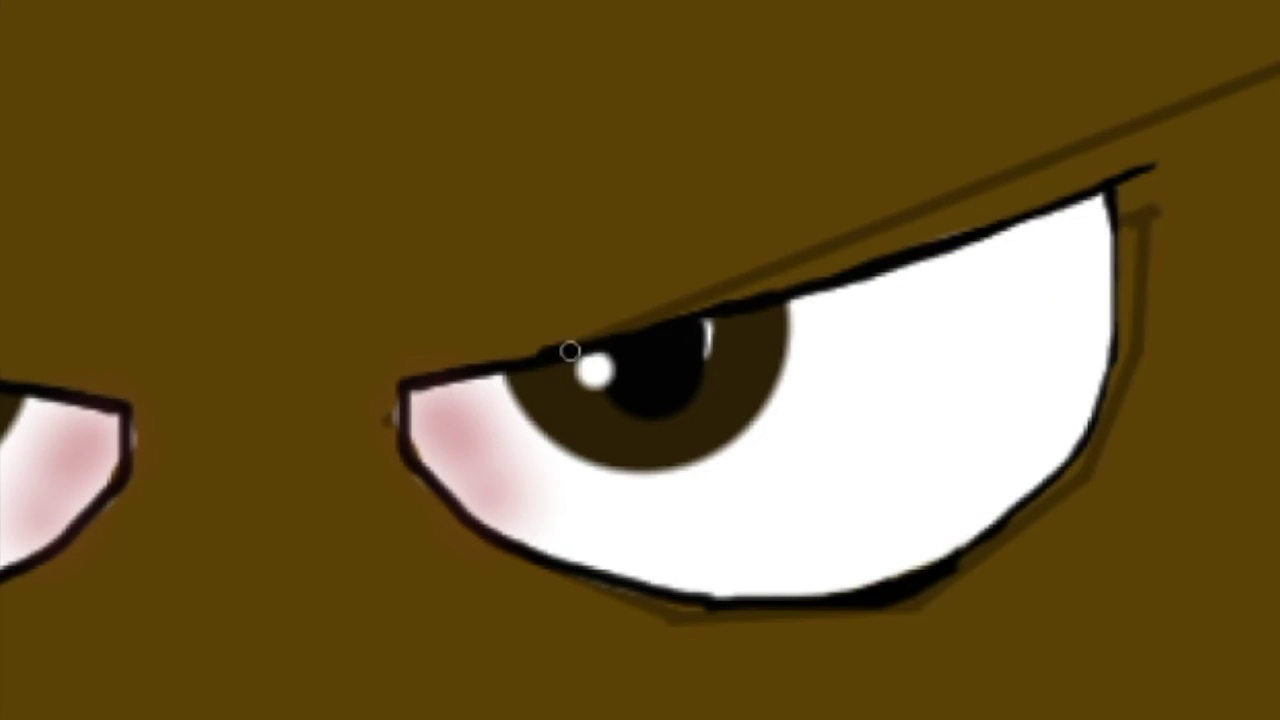
{"action": "scroll", "coordinate": [593, 348], "scroll_direction": "down", "scroll_amount": 5}
{"action": "scroll", "coordinate": [628, 440], "scroll_direction": "up", "scroll_amount": 6}
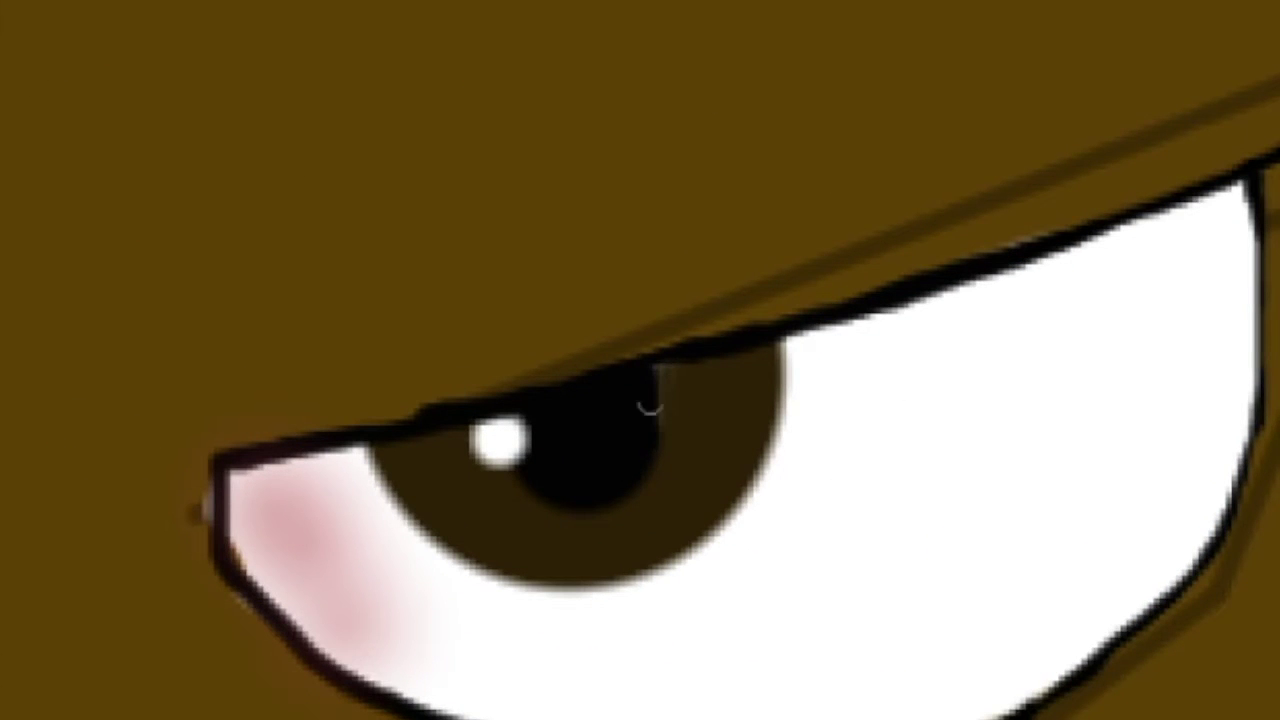
{"action": "scroll", "coordinate": [708, 356], "scroll_direction": "down", "scroll_amount": 5}
{"action": "left_click_drag", "start_coordinate": [708, 356], "coordinate": [1152, 350]}
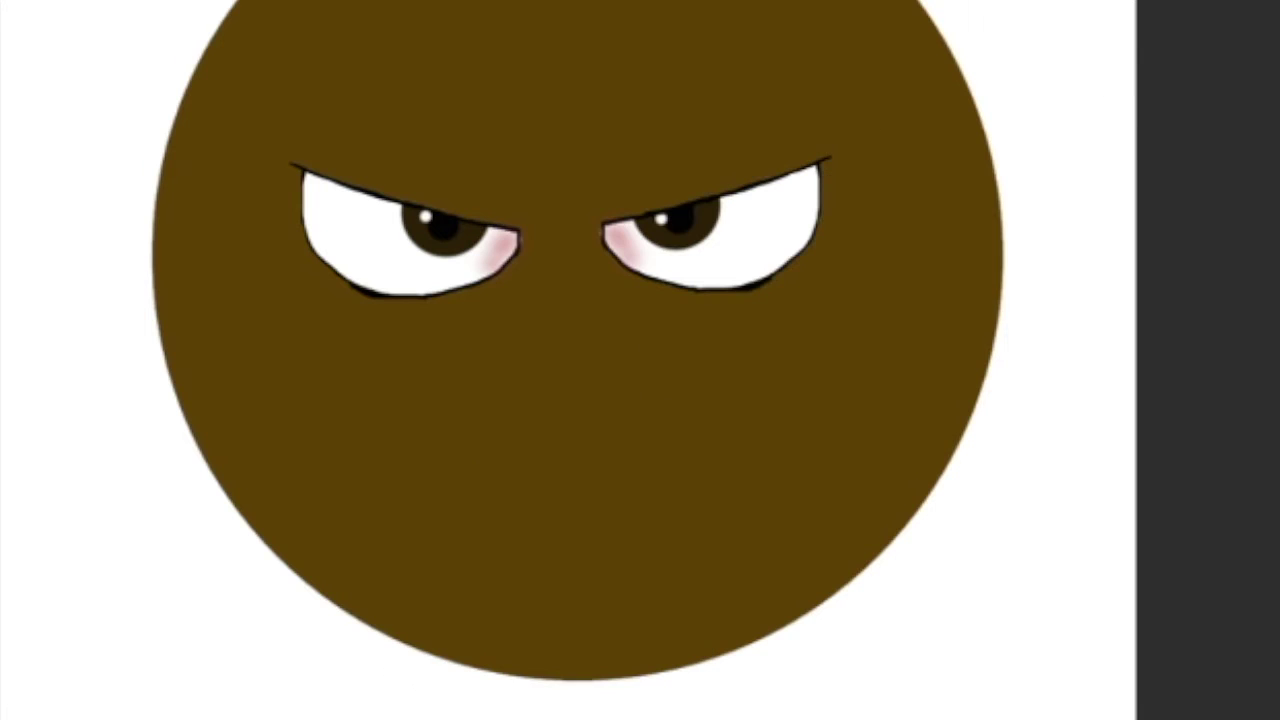
Scale the brown face circle down proportionally and move it up so it is centered around both eyes.
{"action": "key", "text": "ctrl+t"}
{"action": "left_click_drag", "start_coordinate": [1003, 0], "coordinate": [892, 0]}
{"action": "left_click_drag", "start_coordinate": [482, 515], "coordinate": [532, 422]}
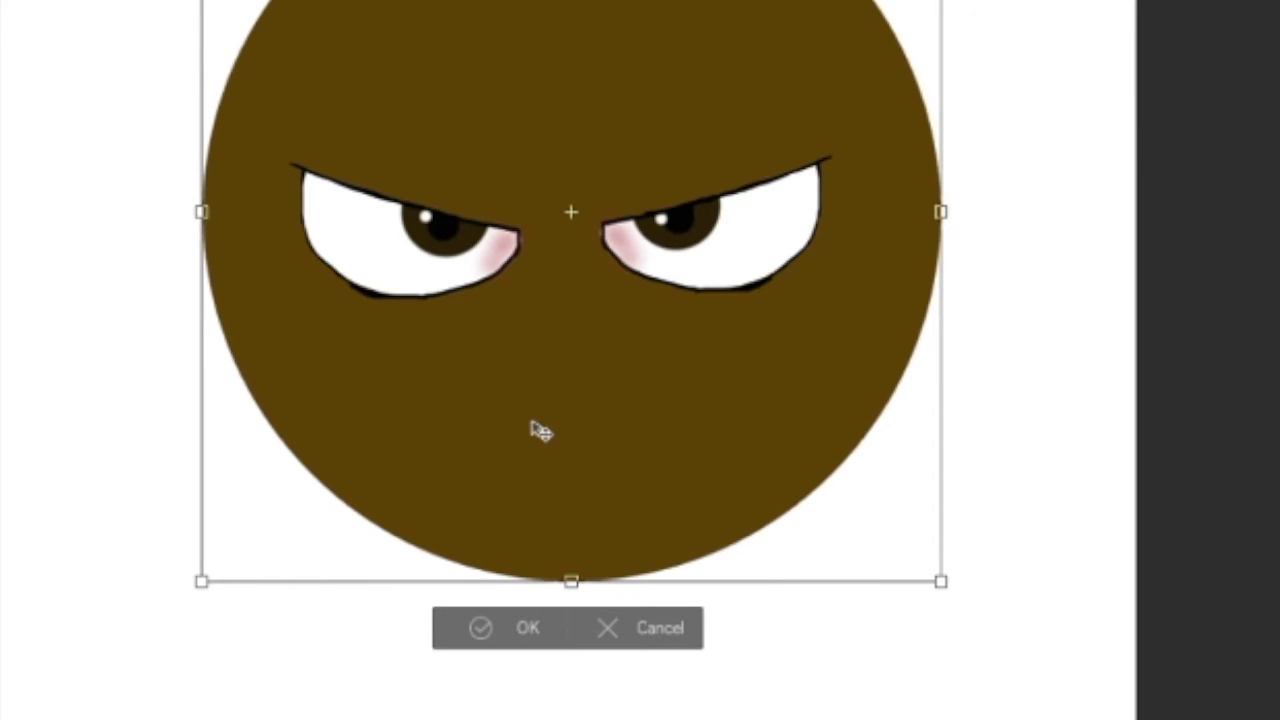
{"action": "left_click", "coordinate": [492, 644]}
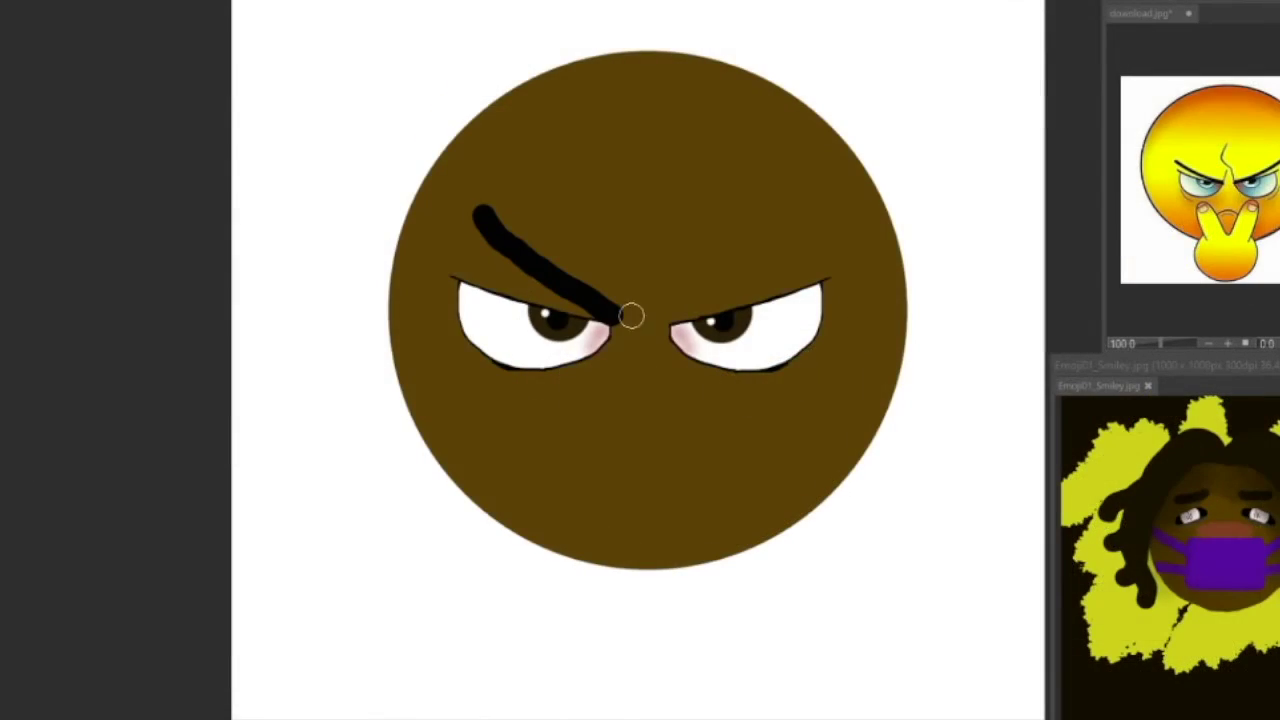
Undo the rough left eyebrow and redraw it as a smooth thick black curve slanting down to the eye's inner corner.
{"action": "left_click_drag", "start_coordinate": [697, 378], "coordinate": [802, 322]}
{"action": "key", "text": "ctrl+z"}
{"action": "key", "text": "ctrl+z"}
{"action": "mouse_move", "coordinate": [614, 315]}
{"action": "left_mouse_down"}
{"action": "mouse_move", "coordinate": [478, 203]}
{"action": "mouse_move", "coordinate": [551, 277]}
{"action": "mouse_move", "coordinate": [652, 331]}
{"action": "left_mouse_up"}
Place a horizontally flipped copy of the left eyebrow above the right eye and nudge both eyebrows into position.
{"action": "key", "text": "ctrl+r"}
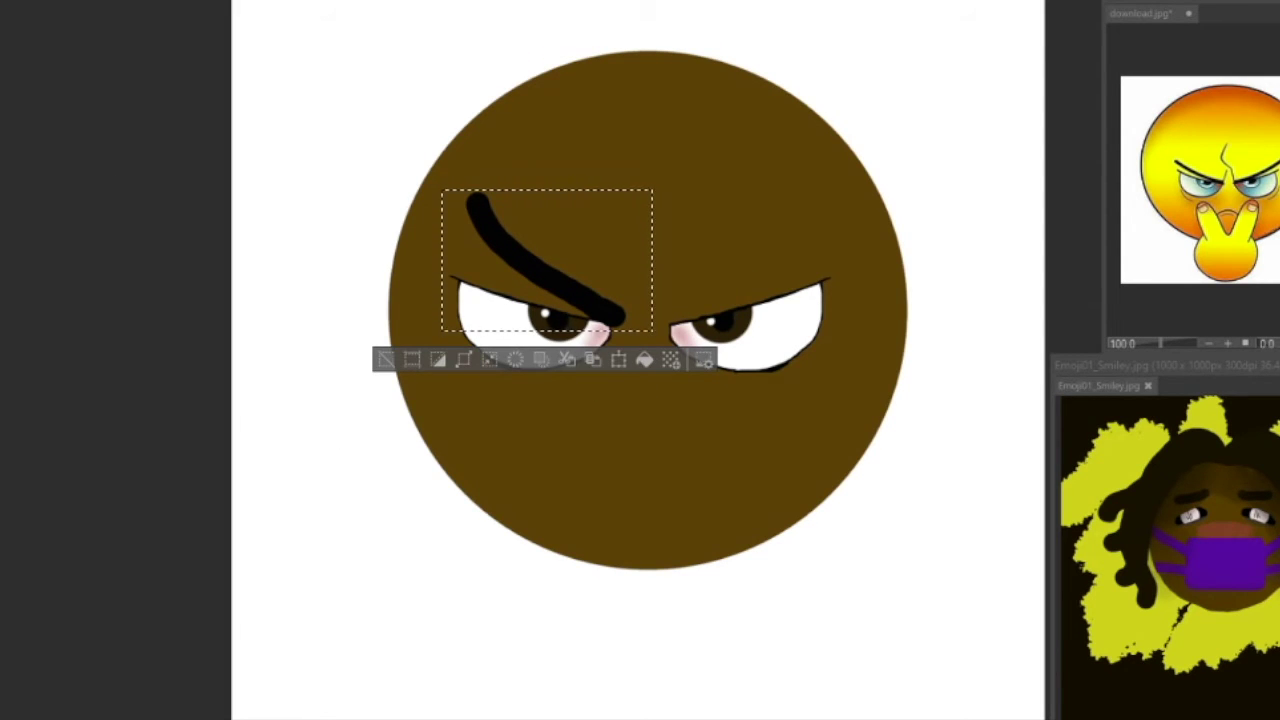
{"action": "left_click", "coordinate": [40, 535]}
{"action": "left_click_drag", "start_coordinate": [537, 259], "coordinate": [754, 253]}
{"action": "key", "text": "ctrl+d"}
{"action": "key", "text": "k"}
{"action": "left_click_drag", "start_coordinate": [593, 315], "coordinate": [585, 318]}
{"action": "left_click_drag", "start_coordinate": [679, 317], "coordinate": [679, 320]}
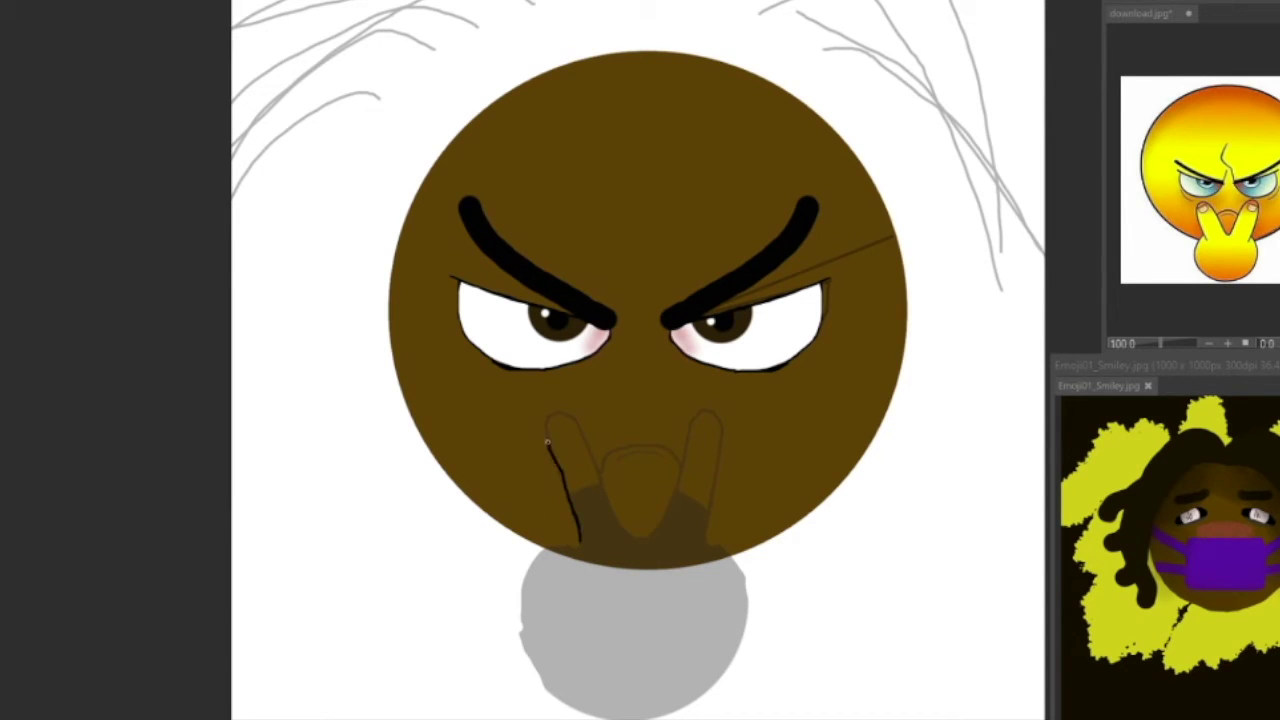
Ink the sketched left finger and the inner side of the right finger with a thin black line.
{"action": "scroll", "coordinate": [603, 494], "scroll_direction": "up", "scroll_amount": 3}
{"action": "mouse_move", "coordinate": [560, 517]}
{"action": "left_mouse_down"}
{"action": "mouse_move", "coordinate": [663, 690]}
{"action": "mouse_move", "coordinate": [742, 640]}
{"action": "mouse_move", "coordinate": [803, 497]}
{"action": "left_mouse_up"}
{"action": "mouse_move", "coordinate": [792, 565]}
{"action": "left_mouse_down"}
{"action": "mouse_move", "coordinate": [811, 431]}
{"action": "mouse_move", "coordinate": [900, 314]}
{"action": "mouse_move", "coordinate": [921, 507]}
{"action": "mouse_move", "coordinate": [922, 393]}
{"action": "mouse_move", "coordinate": [911, 480]}
{"action": "left_mouse_up"}
{"action": "key", "text": "e"}
{"action": "key", "text": "ctrl+z"}
Ink the outer side of the right finger in thin black from its tip down to the palm.
{"action": "left_click_drag", "start_coordinate": [914, 349], "coordinate": [921, 406]}
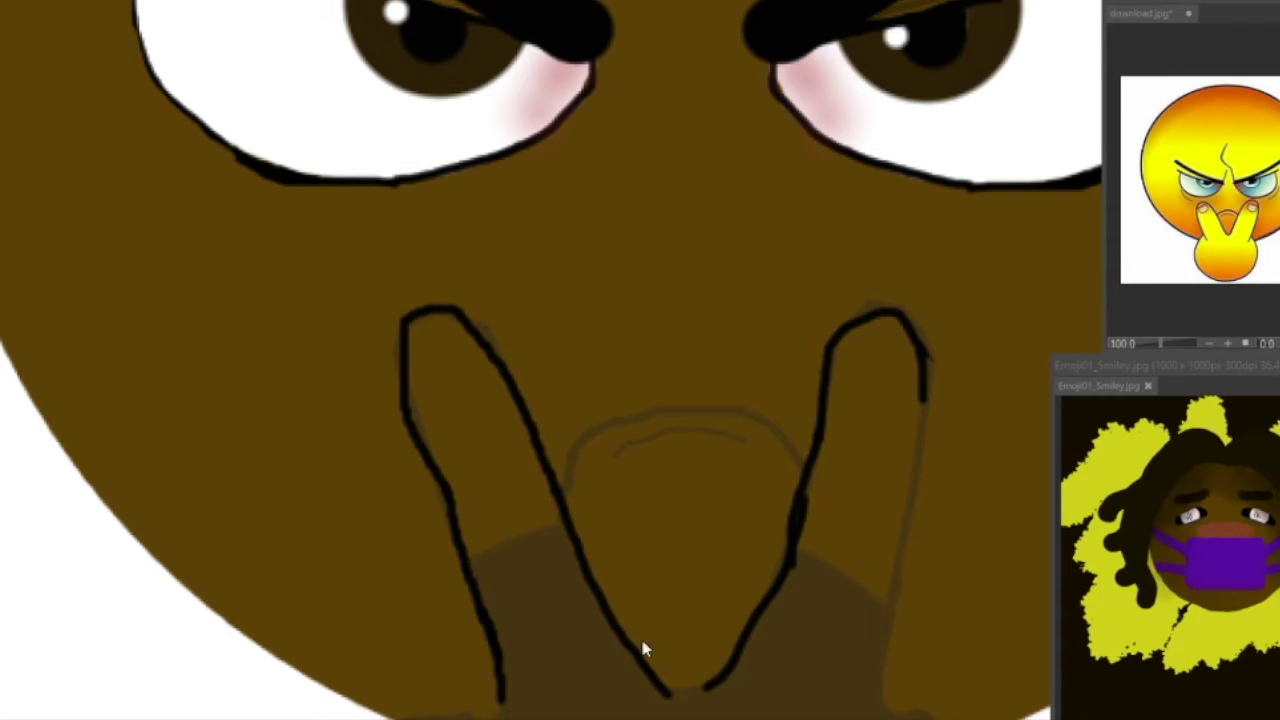
{"action": "mouse_move", "coordinate": [923, 379]}
{"action": "left_mouse_down"}
{"action": "mouse_move", "coordinate": [918, 503]}
{"action": "mouse_move", "coordinate": [871, 680]}
{"action": "left_mouse_up"}
{"action": "key", "text": "ctrl+z"}
{"action": "left_click_drag", "start_coordinate": [923, 437], "coordinate": [882, 686]}
{"action": "scroll", "coordinate": [900, 527], "scroll_direction": "down", "scroll_amount": 6}
{"action": "scroll", "coordinate": [874, 604], "scroll_direction": "up", "scroll_amount": 8}
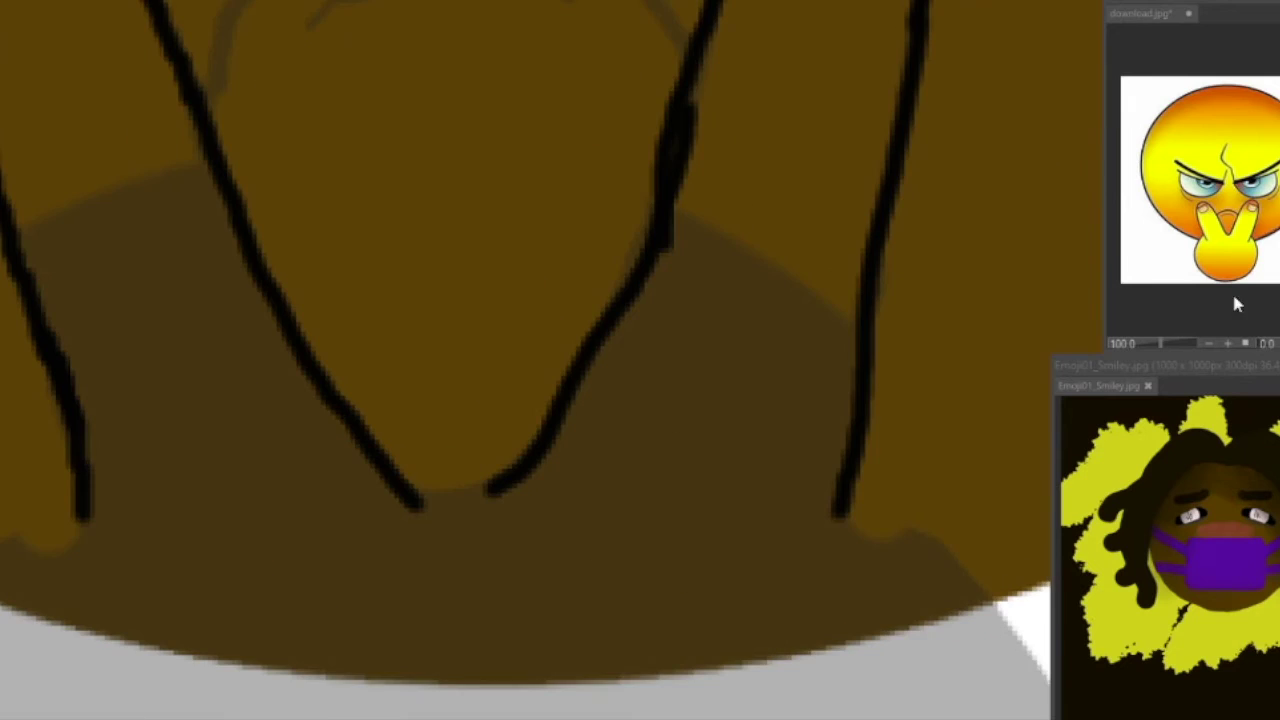
Ink a rounded palm outline in thin black below the two fingers, joining the outer side of each finger.
{"action": "left_click_drag", "start_coordinate": [1200, 365], "coordinate": [1172, 366]}
{"action": "left_click_drag", "start_coordinate": [1203, 2], "coordinate": [1146, 6]}
{"action": "scroll", "coordinate": [640, 480], "scroll_direction": "down", "scroll_amount": 2}
{"action": "scroll", "coordinate": [905, 338], "scroll_direction": "down", "scroll_amount": 3}
{"action": "mouse_move", "coordinate": [905, 338]}
{"action": "left_mouse_down"}
{"action": "mouse_move", "coordinate": [968, 410]}
{"action": "mouse_move", "coordinate": [948, 635]}
{"action": "mouse_move", "coordinate": [830, 718]}
{"action": "left_mouse_up"}
{"action": "mouse_move", "coordinate": [596, 292]}
{"action": "left_mouse_down"}
{"action": "mouse_move", "coordinate": [612, 368]}
{"action": "mouse_move", "coordinate": [908, 695]}
{"action": "left_mouse_up"}
{"action": "key", "text": "ctrl+z"}
{"action": "left_click_drag", "start_coordinate": [606, 345], "coordinate": [613, 687]}
{"action": "left_click_drag", "start_coordinate": [599, 711], "coordinate": [908, 690]}
{"action": "scroll", "coordinate": [548, 402], "scroll_direction": "down", "scroll_amount": 5}
Close the outline gap between the two fingers at the base of the V and fill the hand with brown.
{"action": "scroll", "coordinate": [554, 406], "scroll_direction": "up", "scroll_amount": 4}
{"action": "key", "text": "e"}
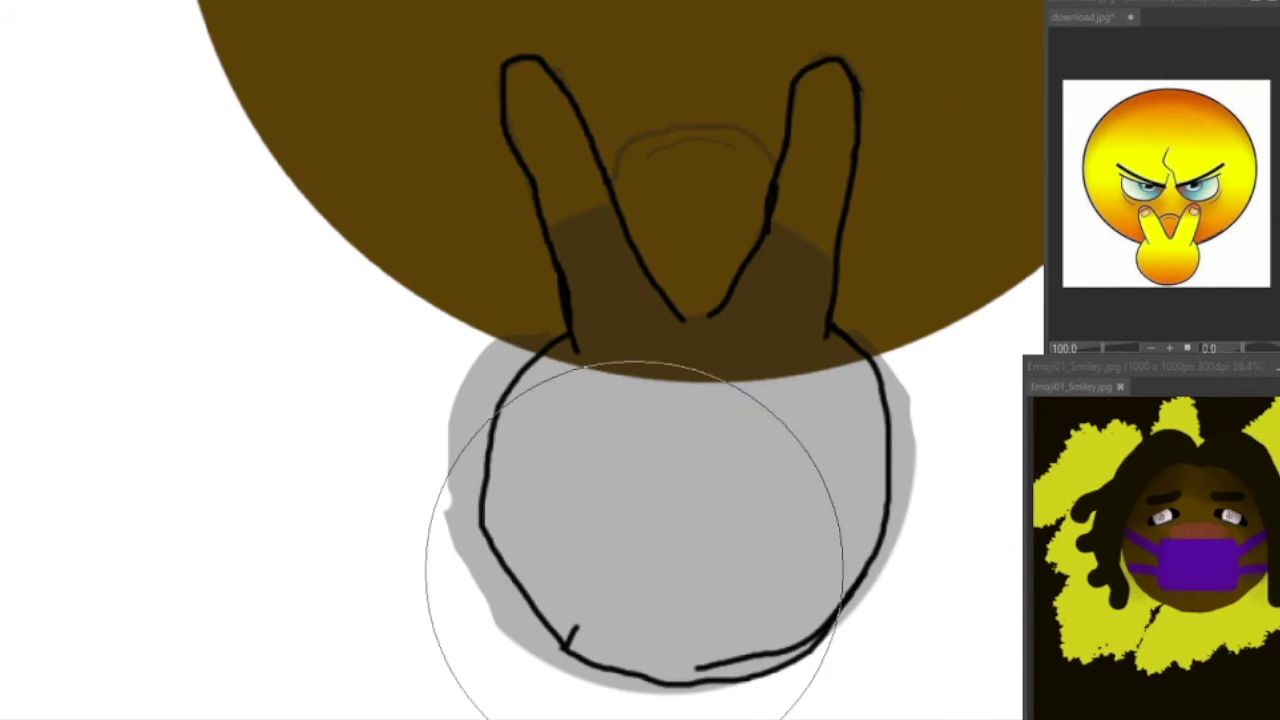
{"action": "key", "text": "p"}
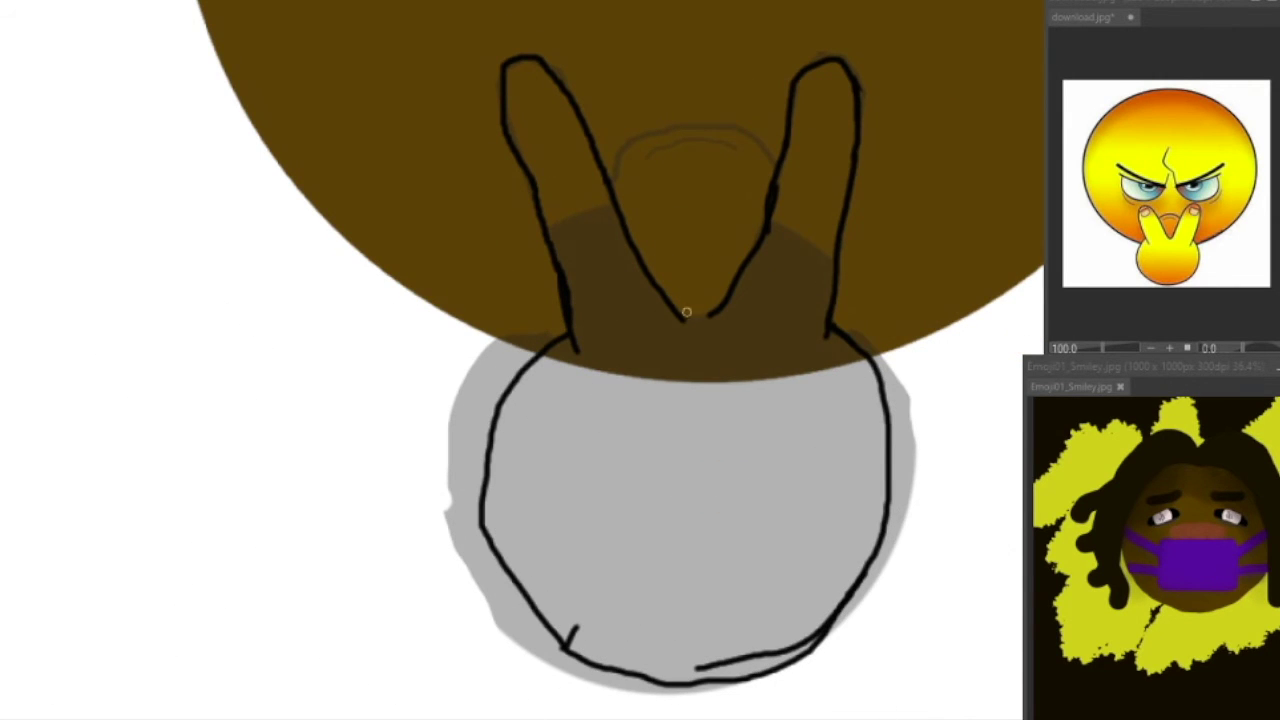
{"action": "scroll", "coordinate": [792, 282], "scroll_direction": "down", "scroll_amount": 5}
{"action": "key", "text": "g"}
{"action": "left_click", "coordinate": [784, 318]}
{"action": "scroll", "coordinate": [775, 298], "scroll_direction": "up", "scroll_amount": 2}
{"action": "scroll", "coordinate": [860, 185], "scroll_direction": "down", "scroll_amount": 1}
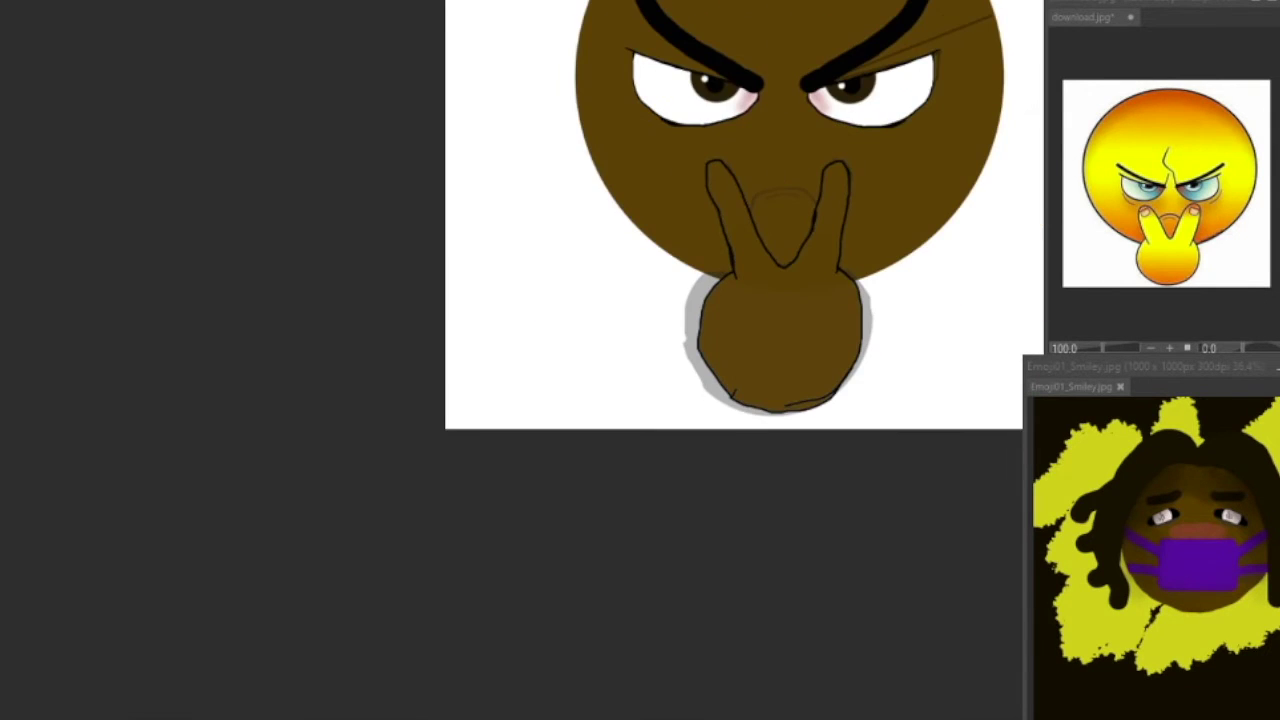
Redraw the inner and outer sides of the right finger as straighter thin black lines and erase the old bumpy inner line.
{"action": "scroll", "coordinate": [686, 223], "scroll_direction": "up", "scroll_amount": 3}
{"action": "scroll", "coordinate": [903, 526], "scroll_direction": "down", "scroll_amount": 5}
{"action": "scroll", "coordinate": [954, 377], "scroll_direction": "up", "scroll_amount": 4}
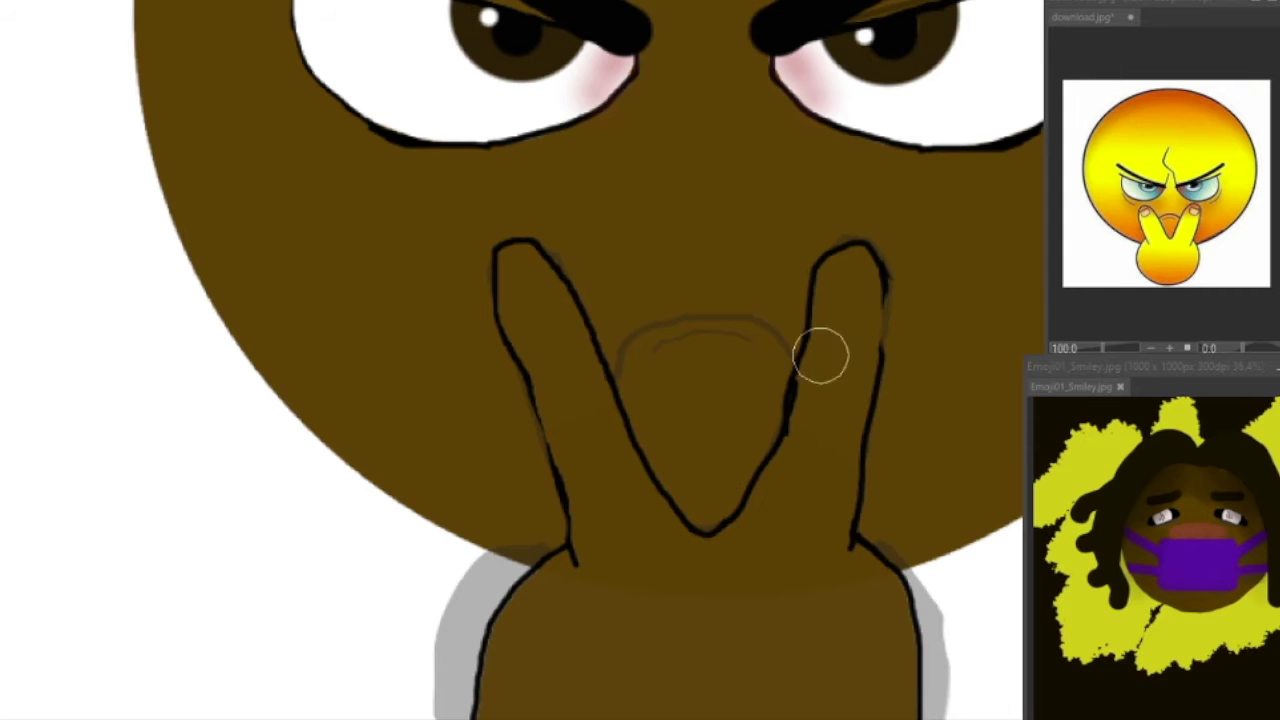
{"action": "scroll", "coordinate": [820, 355], "scroll_direction": "up", "scroll_amount": 2}
{"action": "scroll", "coordinate": [840, 315], "scroll_direction": "down", "scroll_amount": 2}
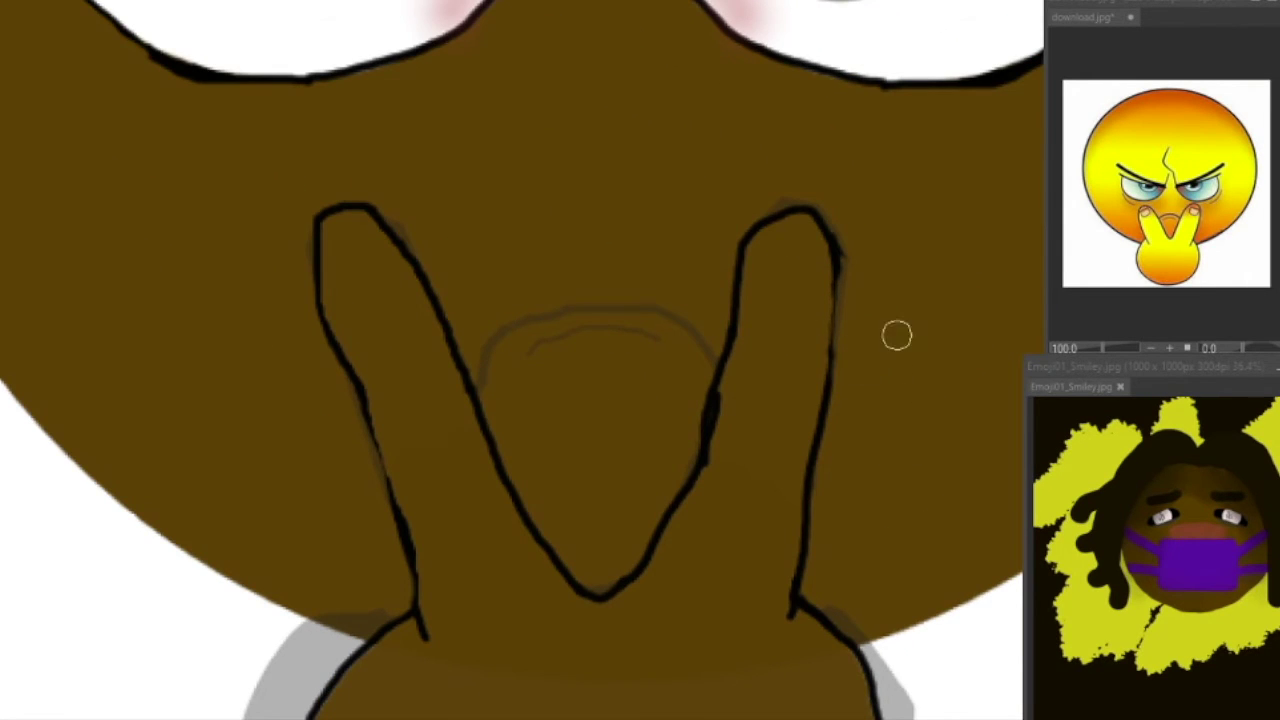
{"action": "scroll", "coordinate": [880, 535], "scroll_direction": "down", "scroll_amount": 2}
{"action": "scroll", "coordinate": [851, 583], "scroll_direction": "up", "scroll_amount": 1}
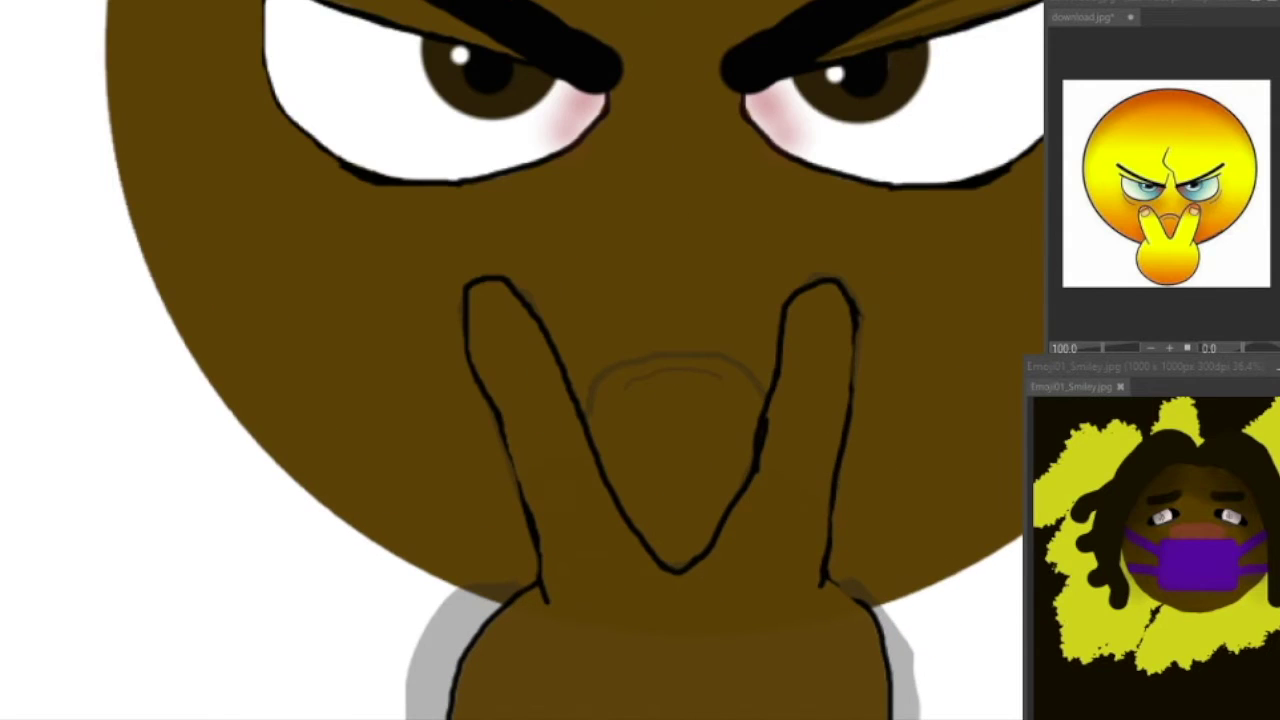
{"action": "left_click_drag", "start_coordinate": [853, 341], "coordinate": [824, 586]}
{"action": "scroll", "coordinate": [815, 290], "scroll_direction": "down", "scroll_amount": 2}
{"action": "scroll", "coordinate": [792, 328], "scroll_direction": "up", "scroll_amount": 1}
{"action": "left_click_drag", "start_coordinate": [795, 307], "coordinate": [716, 530]}
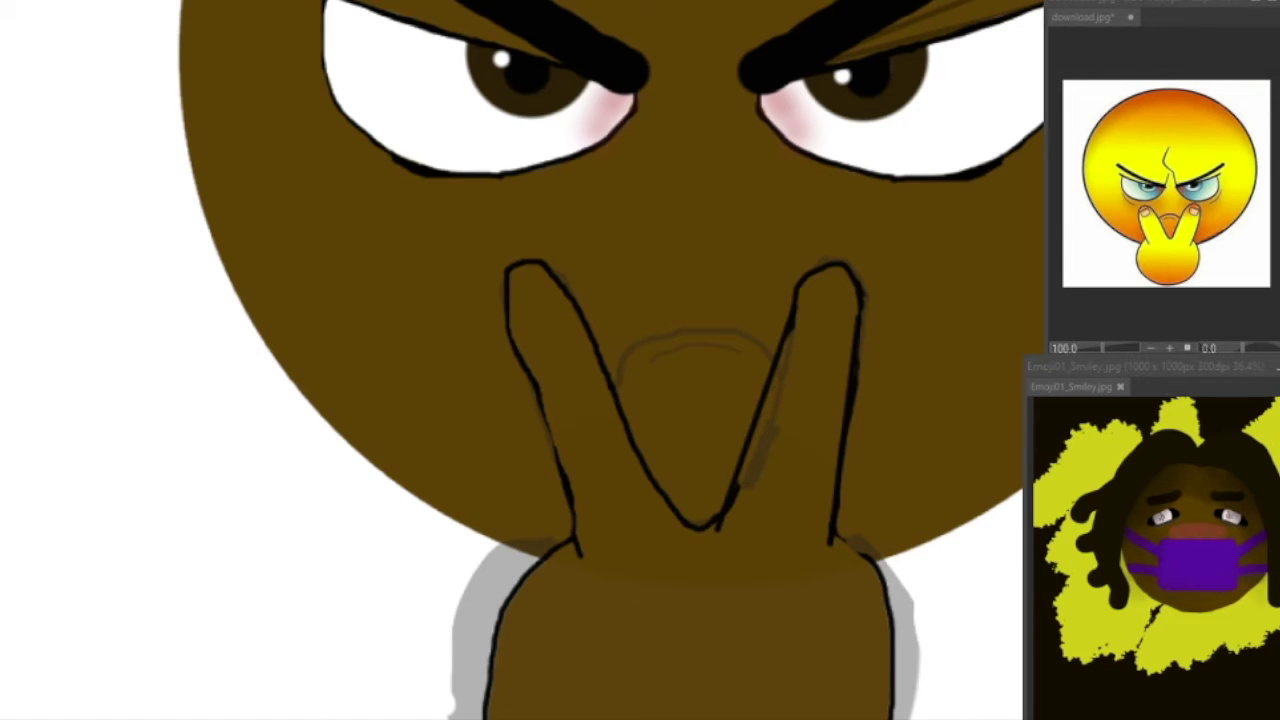
Straighten the outer line of the left finger and clean up the leftover sketch marks and the base of the V.
{"action": "mouse_move", "coordinate": [508, 330]}
{"action": "left_mouse_down"}
{"action": "mouse_move", "coordinate": [580, 555]}
{"action": "mouse_move", "coordinate": [577, 491]}
{"action": "mouse_move", "coordinate": [525, 356]}
{"action": "left_mouse_up"}
{"action": "key", "text": "e"}
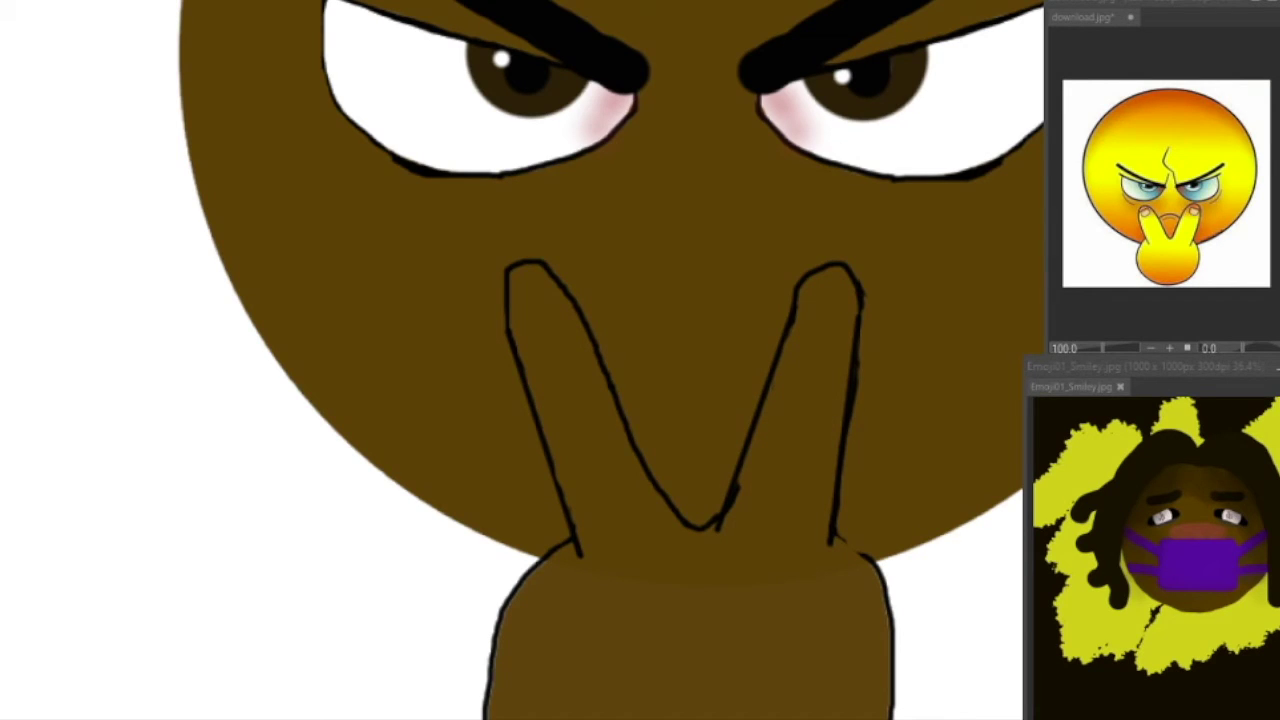
{"action": "left_click_drag", "start_coordinate": [719, 536], "coordinate": [726, 534]}
{"action": "scroll", "coordinate": [608, 494], "scroll_direction": "down", "scroll_amount": 2}
{"action": "scroll", "coordinate": [576, 380], "scroll_direction": "up", "scroll_amount": 1}
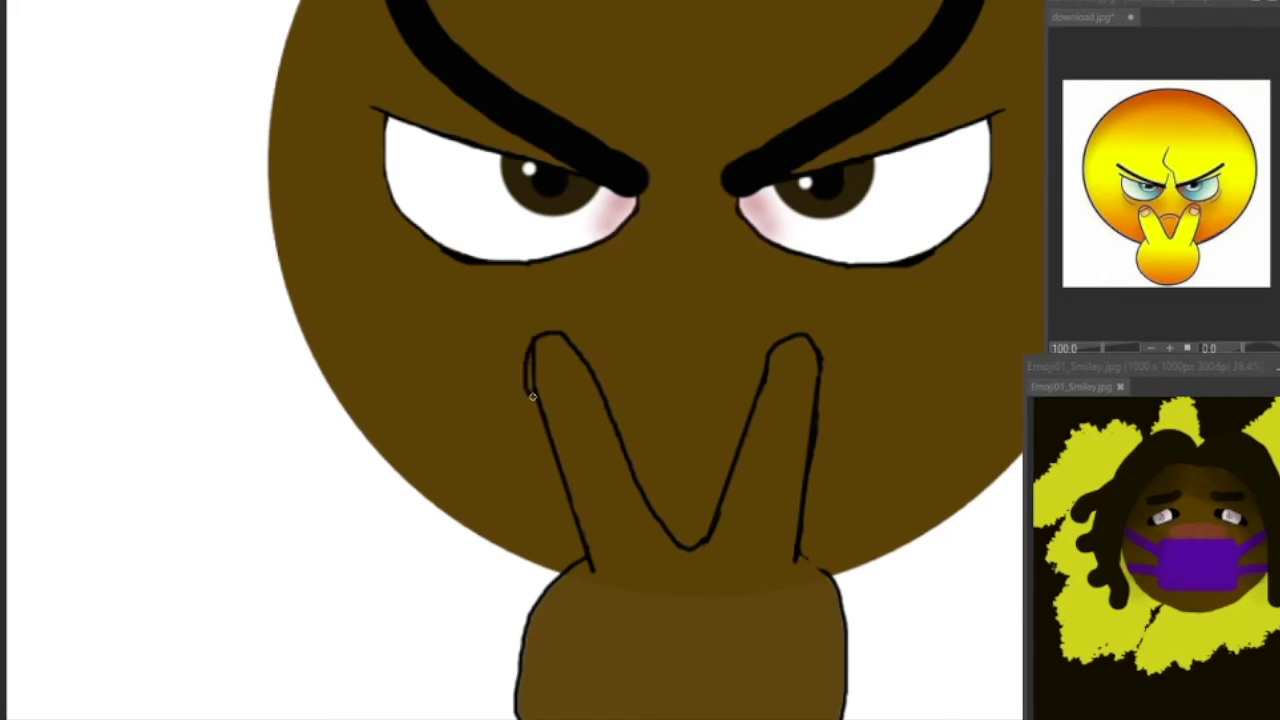
Round out the outer edge of the left fingertip and erase the old line inside it.
{"action": "scroll", "coordinate": [533, 385], "scroll_direction": "up", "scroll_amount": 3}
{"action": "key", "text": "e"}
{"action": "mouse_move", "coordinate": [525, 363]}
{"action": "left_mouse_down"}
{"action": "mouse_move", "coordinate": [535, 398]}
{"action": "mouse_move", "coordinate": [545, 296]}
{"action": "left_mouse_up"}
{"action": "scroll", "coordinate": [880, 456], "scroll_direction": "down", "scroll_amount": 4}
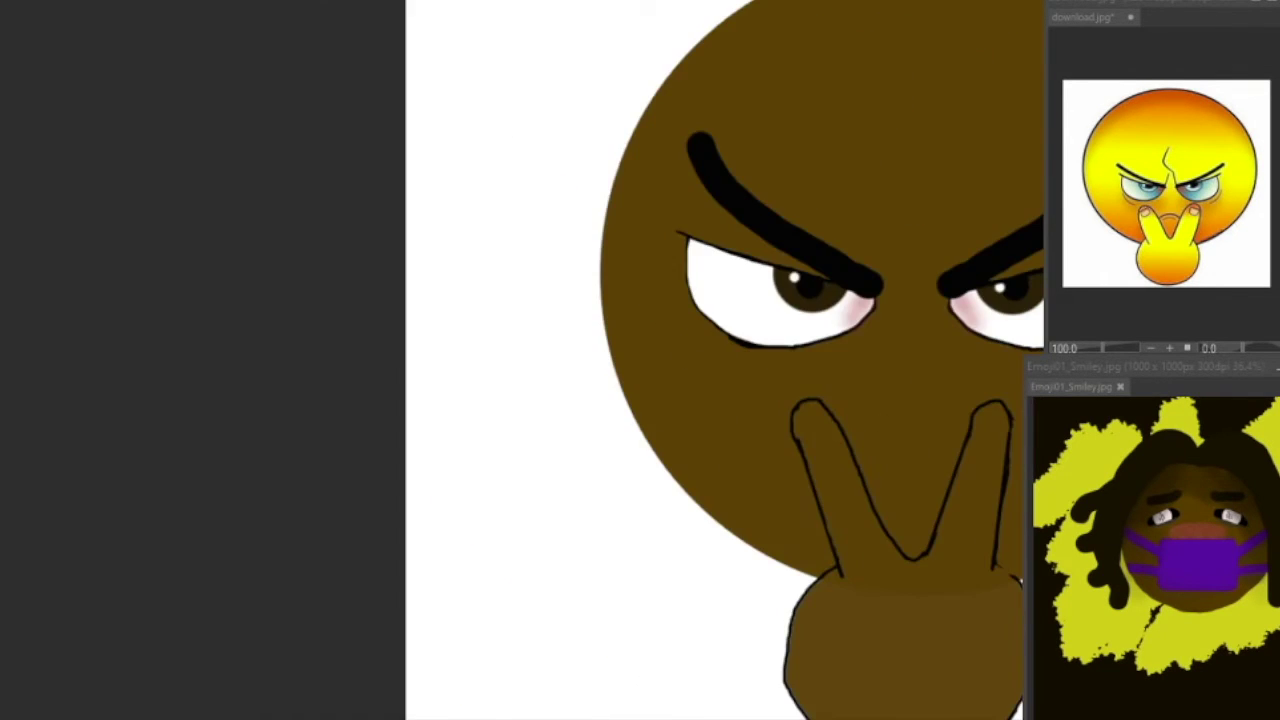
Erase the stray black lines inside the bottom of the palm and fill the erased spots with brown.
{"action": "left_click_drag", "start_coordinate": [1150, 366], "coordinate": [1190, 372]}
{"action": "left_click_drag", "start_coordinate": [1171, 1], "coordinate": [1248, 3]}
{"action": "left_click_drag", "start_coordinate": [979, 512], "coordinate": [708, 466]}
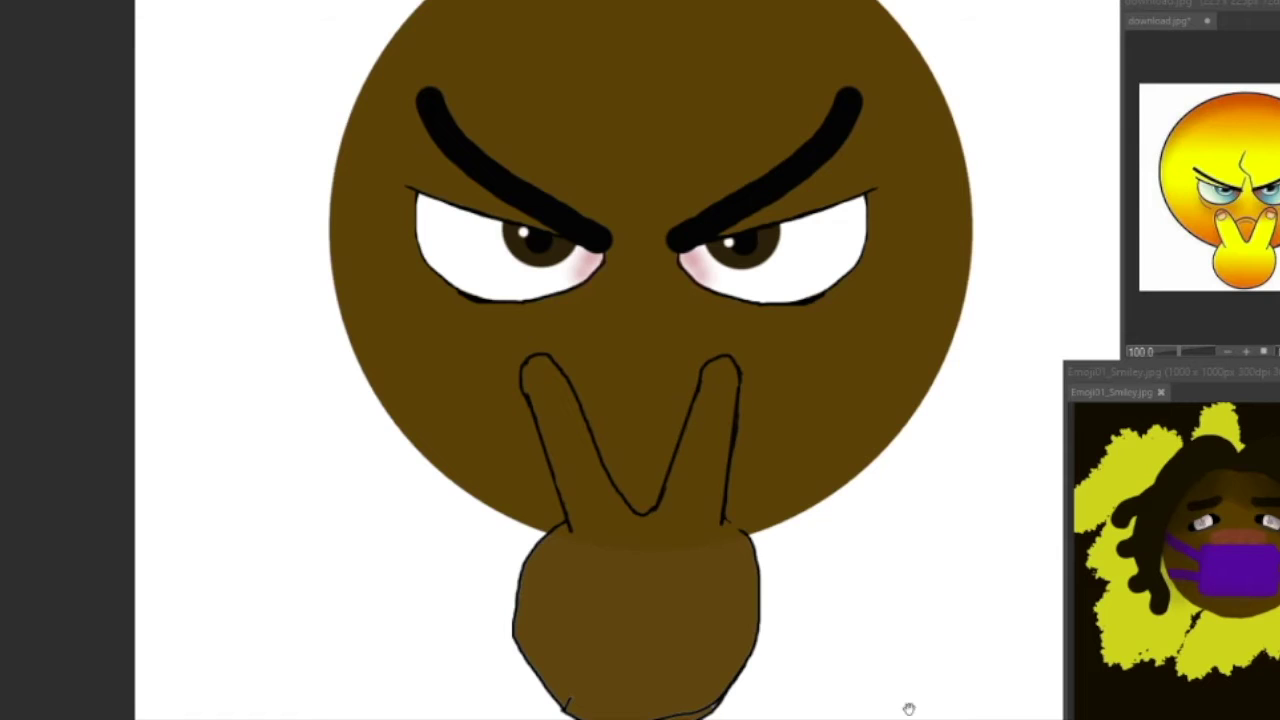
{"action": "scroll", "coordinate": [695, 705], "scroll_direction": "up", "scroll_amount": 4}
{"action": "scroll", "coordinate": [512, 697], "scroll_direction": "down", "scroll_amount": 2}
{"action": "left_click_drag", "start_coordinate": [509, 710], "coordinate": [625, 687]}
{"action": "left_click_drag", "start_coordinate": [358, 672], "coordinate": [351, 687]}
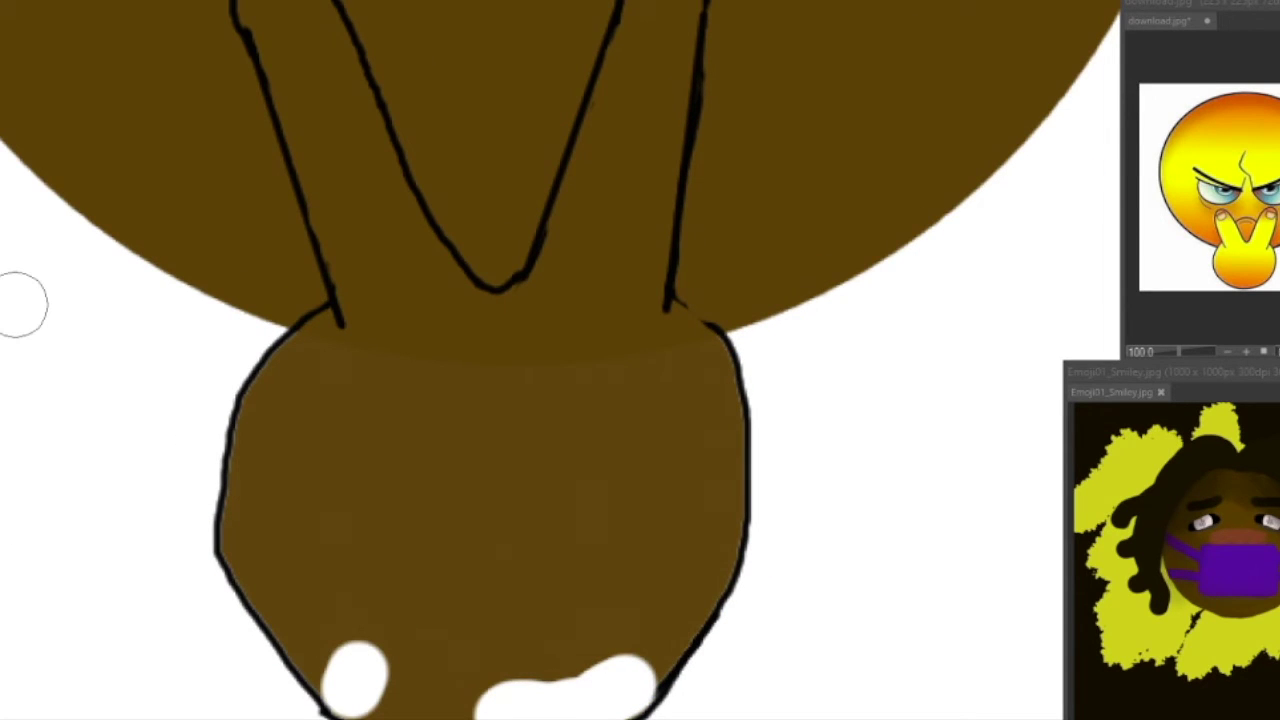
{"action": "left_click", "coordinate": [335, 667]}
{"action": "left_click", "coordinate": [530, 702]}
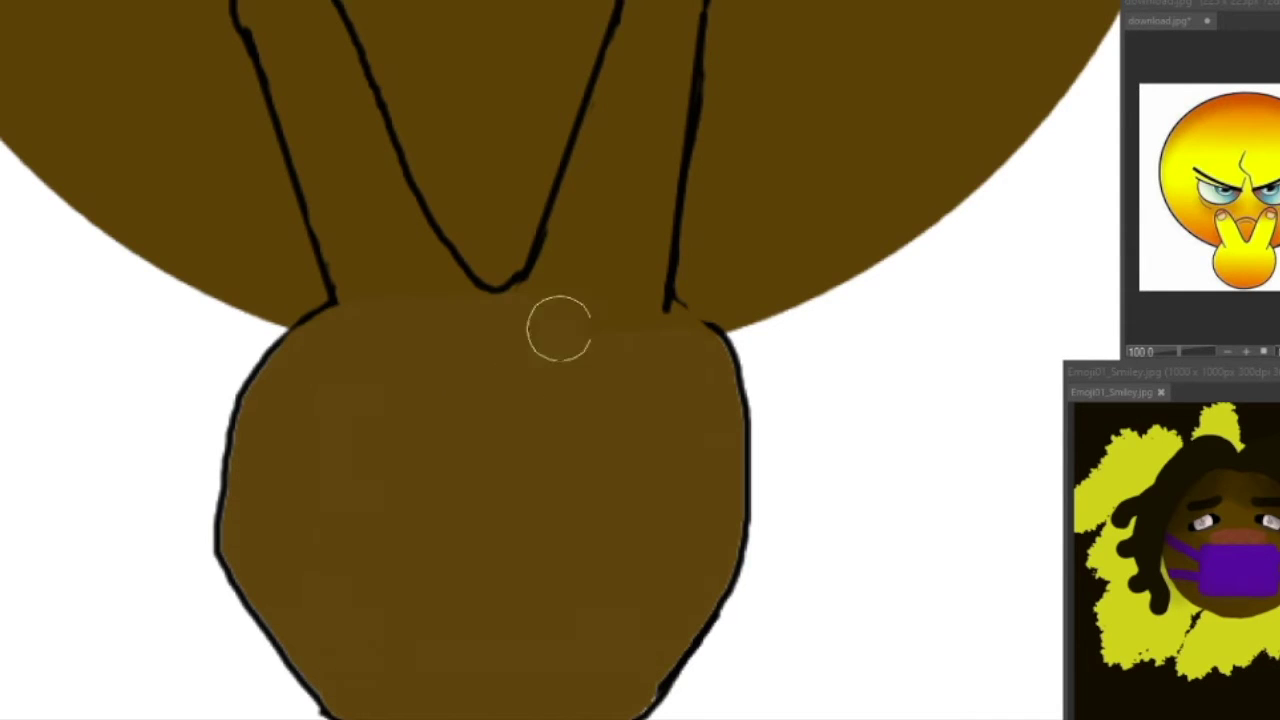
Recolour the palm evenly with the same brown as the face.
{"action": "scroll", "coordinate": [645, 140], "scroll_direction": "down", "scroll_amount": 3}
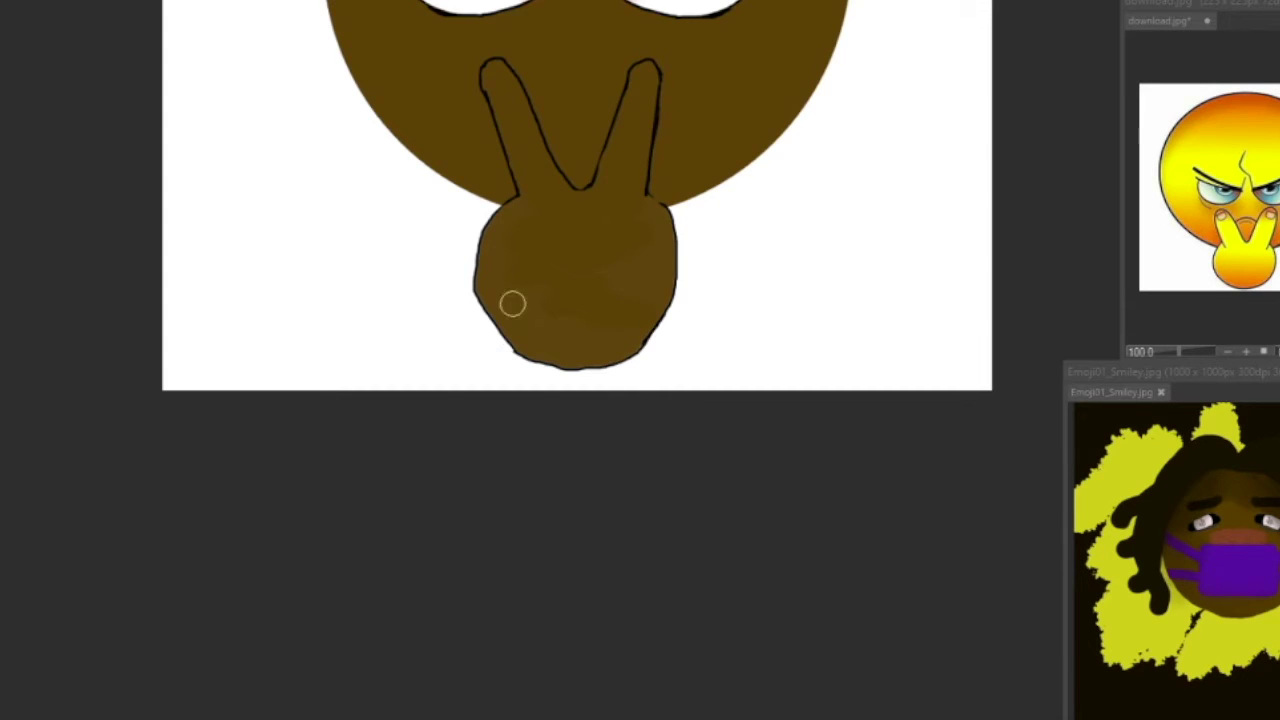
{"action": "scroll", "coordinate": [615, 205], "scroll_direction": "down", "scroll_amount": 3}
{"action": "scroll", "coordinate": [668, 142], "scroll_direction": "up", "scroll_amount": 2}
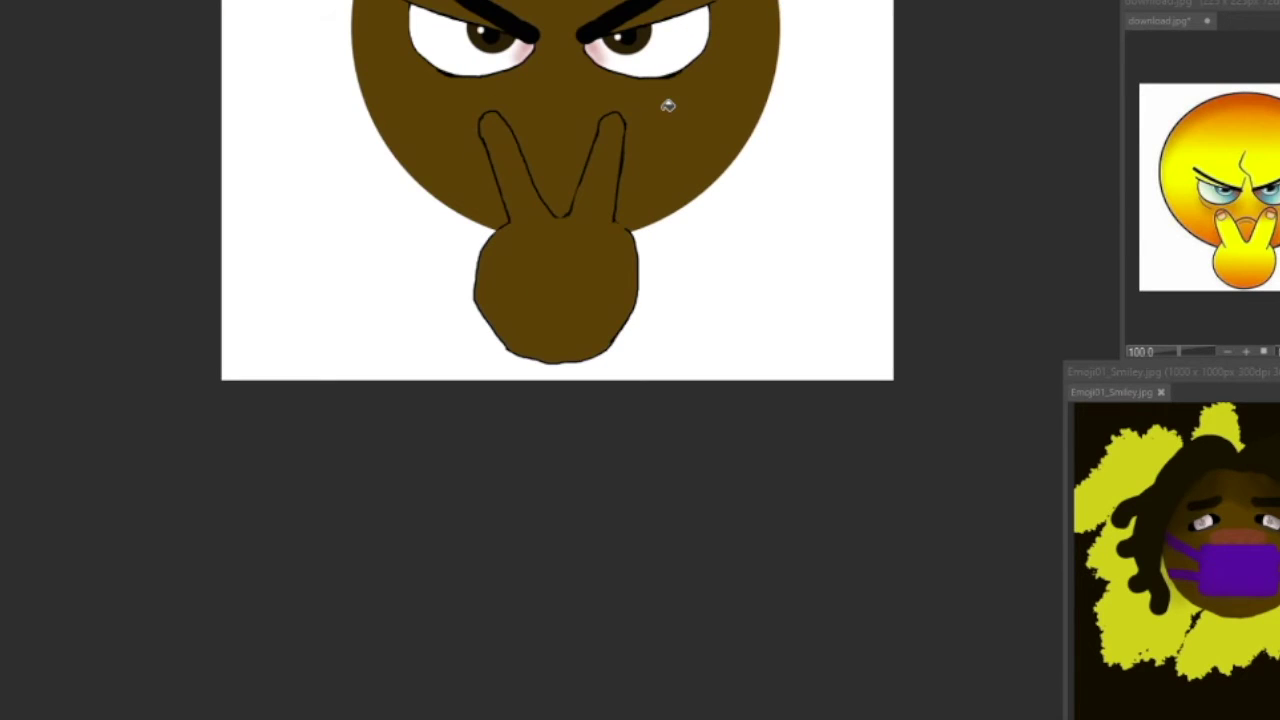
{"action": "scroll", "coordinate": [668, 105], "scroll_direction": "down", "scroll_amount": 2}
{"action": "scroll", "coordinate": [624, 350], "scroll_direction": "up", "scroll_amount": 3}
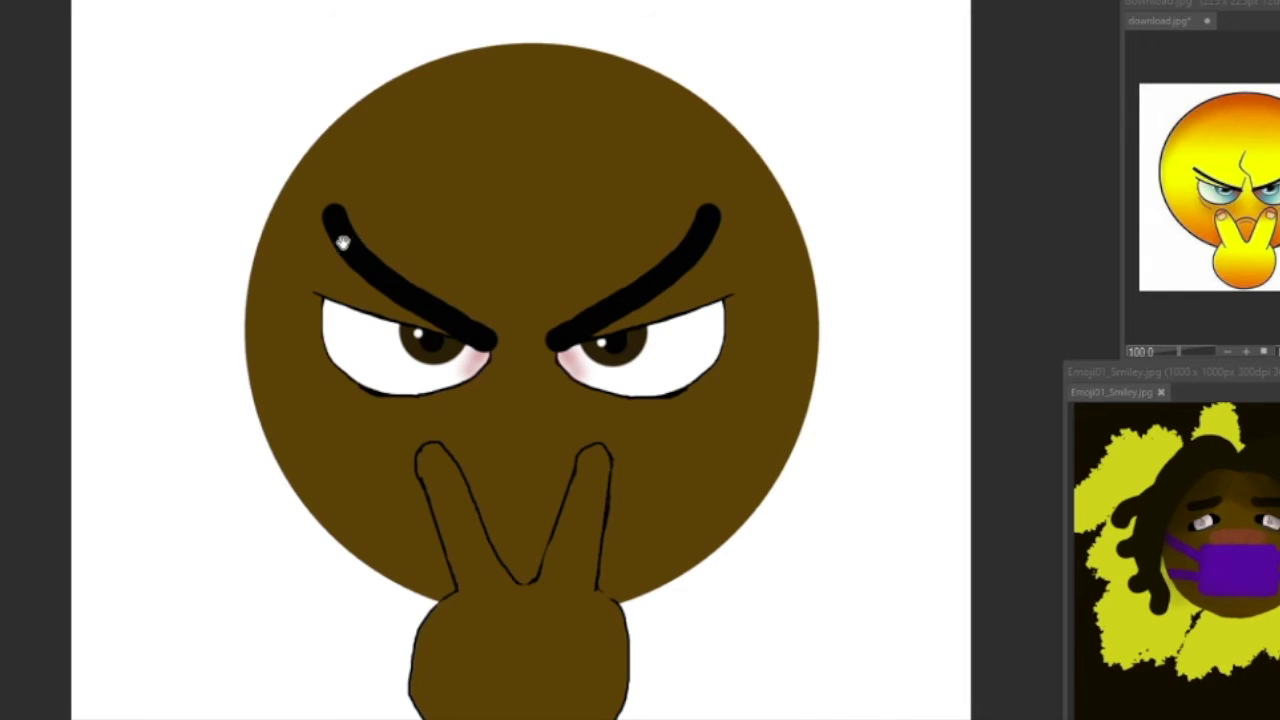
Rotate the right eyebrow so its outer end sits lower and apply the transformation.
{"action": "left_click", "coordinate": [60, 361]}
{"action": "left_click_drag", "start_coordinate": [640, 198], "coordinate": [660, 200]}
{"action": "left_click_drag", "start_coordinate": [618, 299], "coordinate": [626, 311]}
{"action": "left_click_drag", "start_coordinate": [666, 204], "coordinate": [658, 202]}
{"action": "key", "text": "Return"}
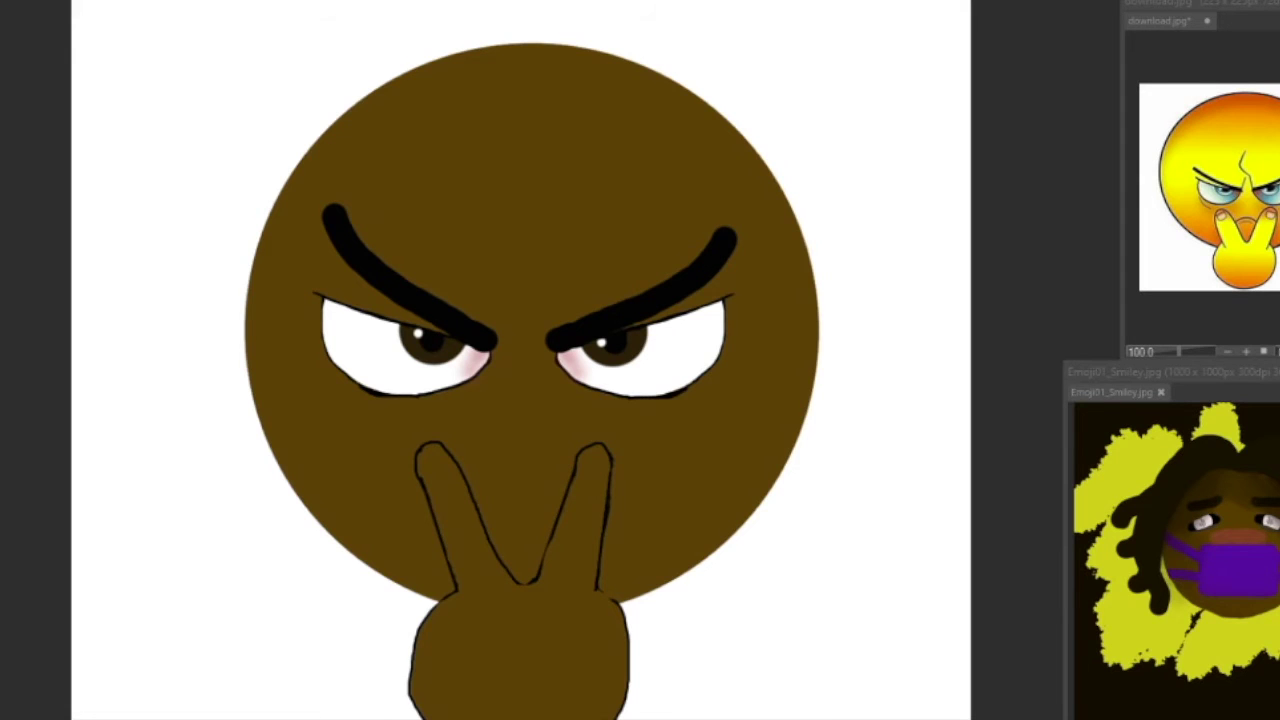
Paint a small white fingernail with a flat upper edge on each of the two fingertips.
{"action": "scroll", "coordinate": [420, 465], "scroll_direction": "up", "scroll_amount": 4}
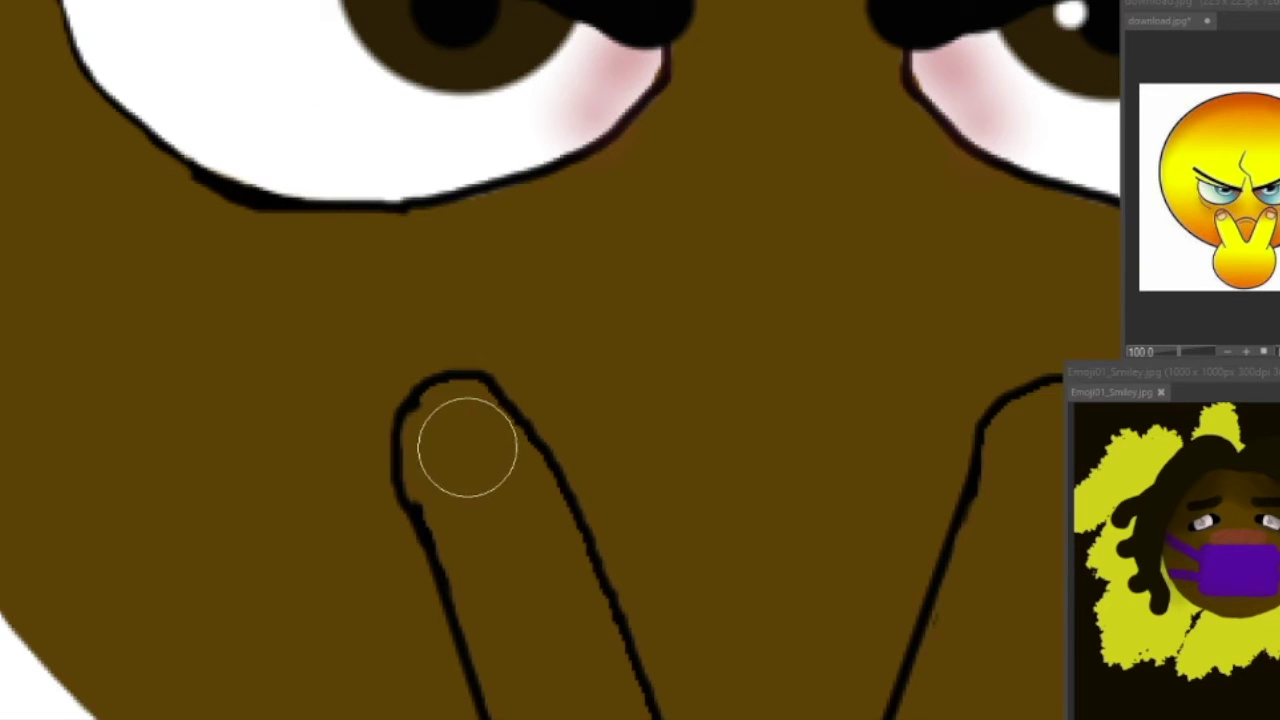
{"action": "mouse_move", "coordinate": [410, 428]}
{"action": "left_mouse_down"}
{"action": "mouse_move", "coordinate": [502, 419]}
{"action": "mouse_move", "coordinate": [412, 445]}
{"action": "left_mouse_up"}
{"action": "scroll", "coordinate": [1023, 494], "scroll_direction": "down", "scroll_amount": 3}
{"action": "left_click_drag", "start_coordinate": [1014, 460], "coordinate": [1056, 462]}
{"action": "scroll", "coordinate": [1040, 495], "scroll_direction": "down", "scroll_amount": 3}
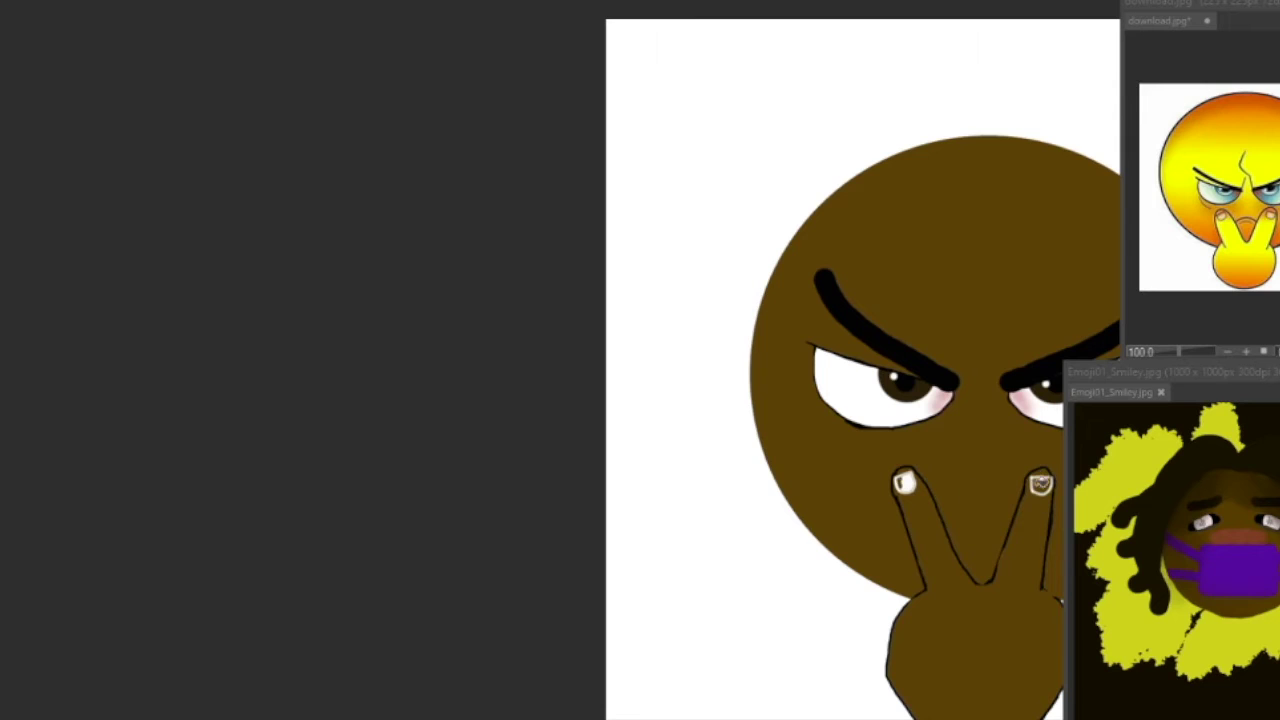
{"action": "scroll", "coordinate": [1040, 484], "scroll_direction": "up", "scroll_amount": 4}
{"action": "mouse_move", "coordinate": [679, 470]}
{"action": "left_mouse_down"}
{"action": "mouse_move", "coordinate": [677, 446]}
{"action": "mouse_move", "coordinate": [697, 474]}
{"action": "left_mouse_up"}
{"action": "scroll", "coordinate": [680, 464], "scroll_direction": "right", "scroll_amount": 4}
{"action": "key", "text": "ctrl"}
{"action": "key", "text": "b"}
{"action": "scroll", "coordinate": [276, 484], "scroll_direction": "up", "scroll_amount": 2}
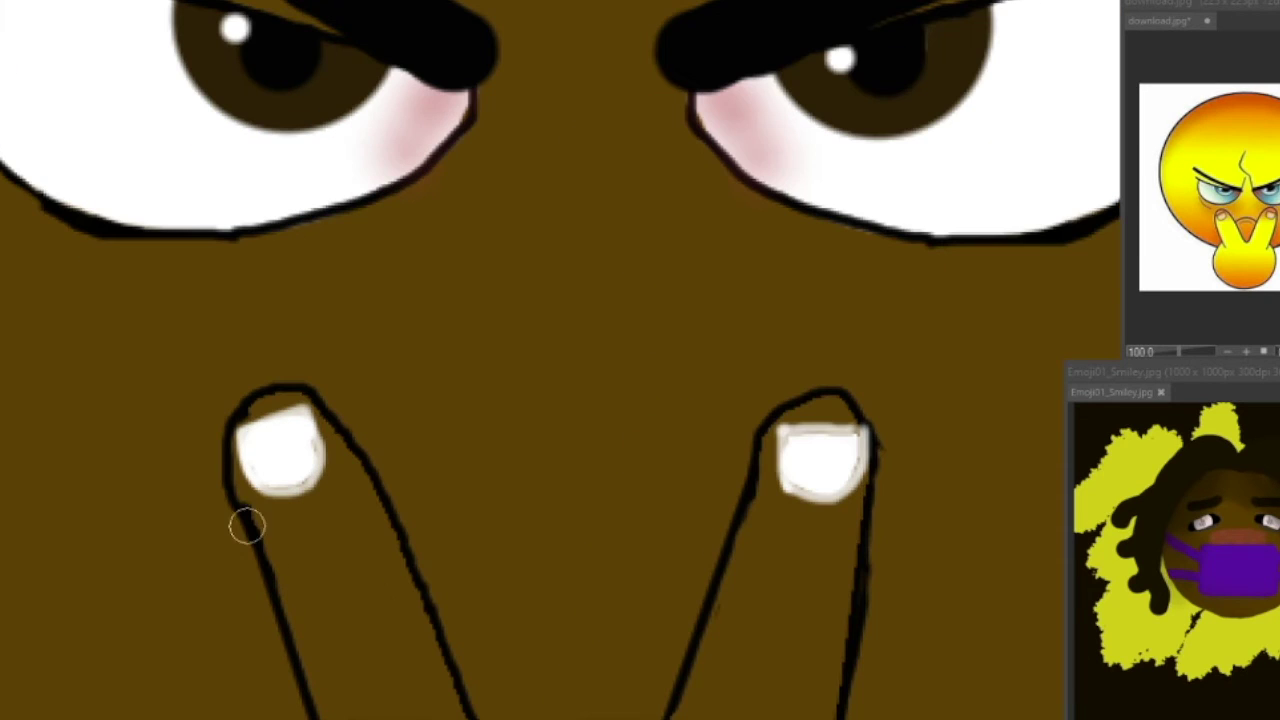
Try a strong pink tint on the left fingernail, and undo it together with the nail's squared-off edge.
{"action": "mouse_move", "coordinate": [257, 441]}
{"action": "left_mouse_down"}
{"action": "mouse_move", "coordinate": [298, 482]}
{"action": "mouse_move", "coordinate": [292, 415]}
{"action": "mouse_move", "coordinate": [292, 508]}
{"action": "mouse_move", "coordinate": [246, 447]}
{"action": "mouse_move", "coordinate": [270, 433]}
{"action": "mouse_move", "coordinate": [314, 452]}
{"action": "mouse_move", "coordinate": [243, 452]}
{"action": "mouse_move", "coordinate": [271, 434]}
{"action": "left_mouse_up"}
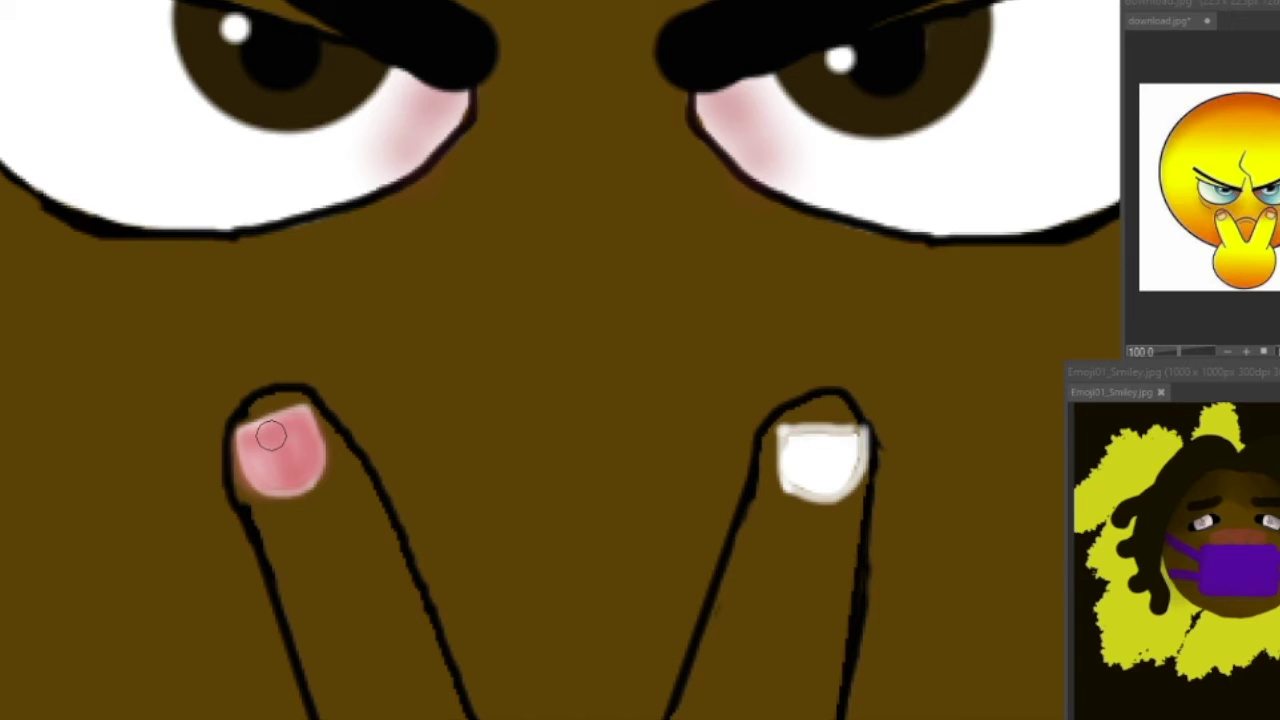
{"action": "key", "text": "ctrl+z"}
{"action": "key", "text": "ctrl+z"}
{"action": "key", "text": "ctrl+z"}
{"action": "key", "text": "ctrl+z"}
{"action": "key", "text": "ctrl+z"}
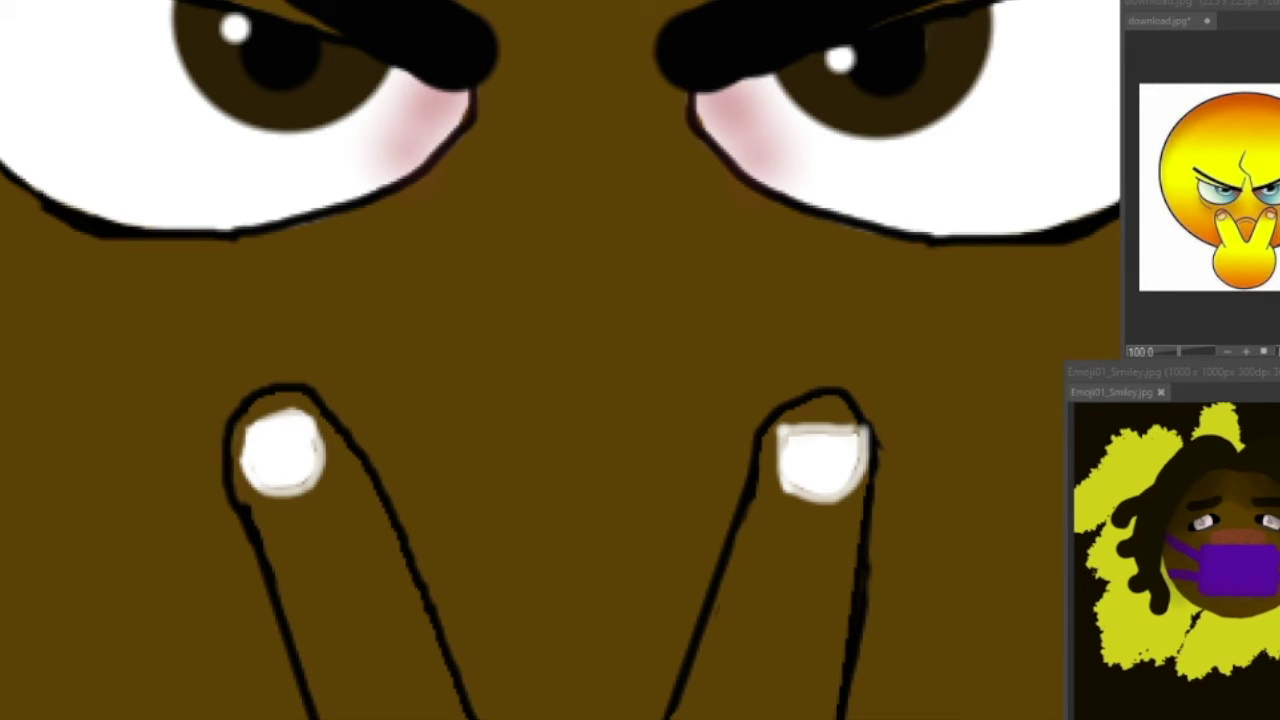
Tint both fingernails soft pink and erase them from the fingertips.
{"action": "left_click_drag", "start_coordinate": [272, 474], "coordinate": [283, 440]}
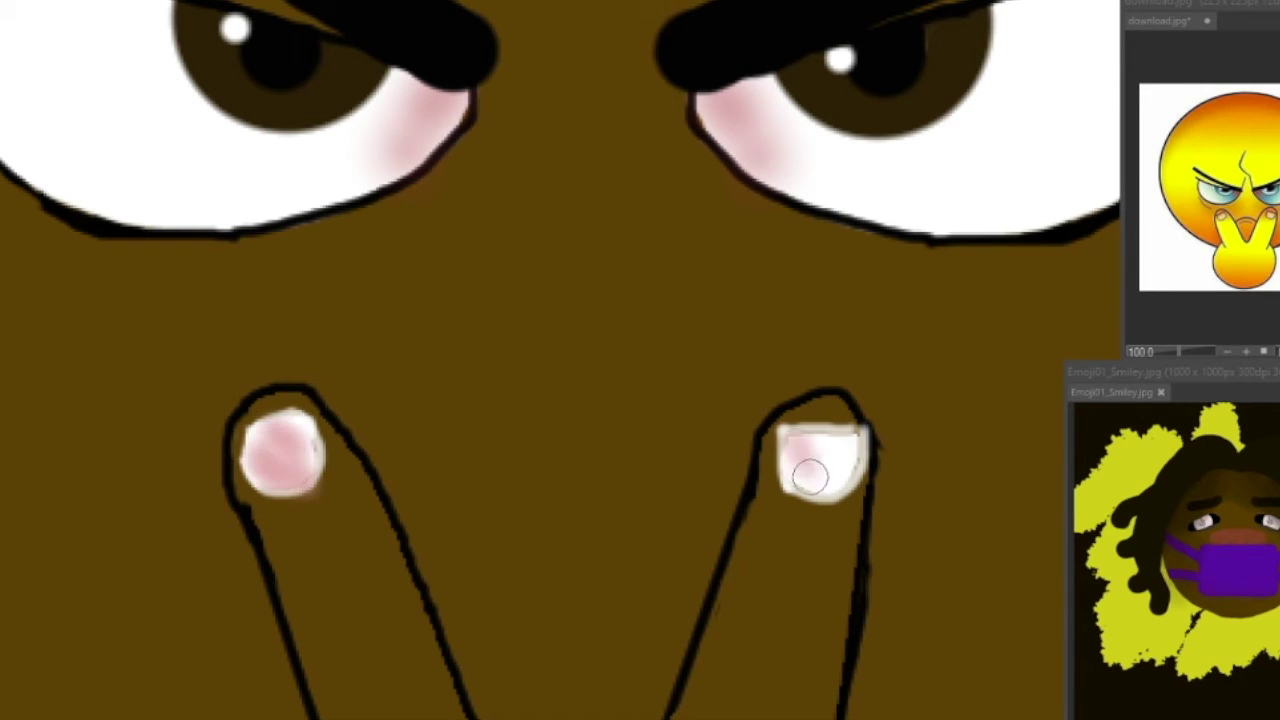
{"action": "left_click_drag", "start_coordinate": [794, 442], "coordinate": [826, 466]}
{"action": "scroll", "coordinate": [644, 482], "scroll_direction": "down", "scroll_amount": 5}
{"action": "scroll", "coordinate": [700, 470], "scroll_direction": "up", "scroll_amount": 5}
{"action": "mouse_move", "coordinate": [166, 520]}
{"action": "left_mouse_down"}
{"action": "mouse_move", "coordinate": [197, 508]}
{"action": "mouse_move", "coordinate": [205, 528]}
{"action": "mouse_move", "coordinate": [205, 506]}
{"action": "mouse_move", "coordinate": [668, 532]}
{"action": "left_mouse_up"}
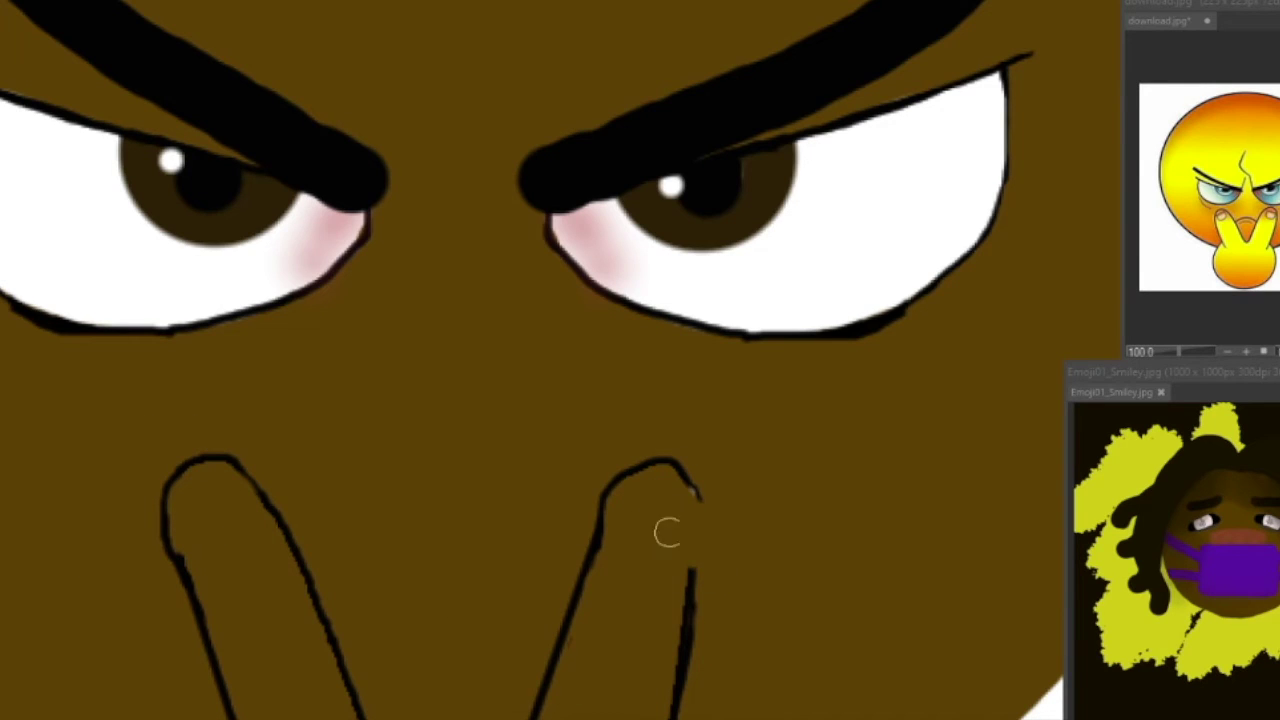
Redraw the missing outer edge of the right fingertip in thin black, joining it to the side of the finger.
{"action": "left_click_drag", "start_coordinate": [696, 488], "coordinate": [694, 591]}
{"action": "key", "text": "ctrl+z"}
{"action": "left_click_drag", "start_coordinate": [689, 486], "coordinate": [697, 583]}
{"action": "scroll", "coordinate": [167, 472], "scroll_direction": "down", "scroll_amount": 2}
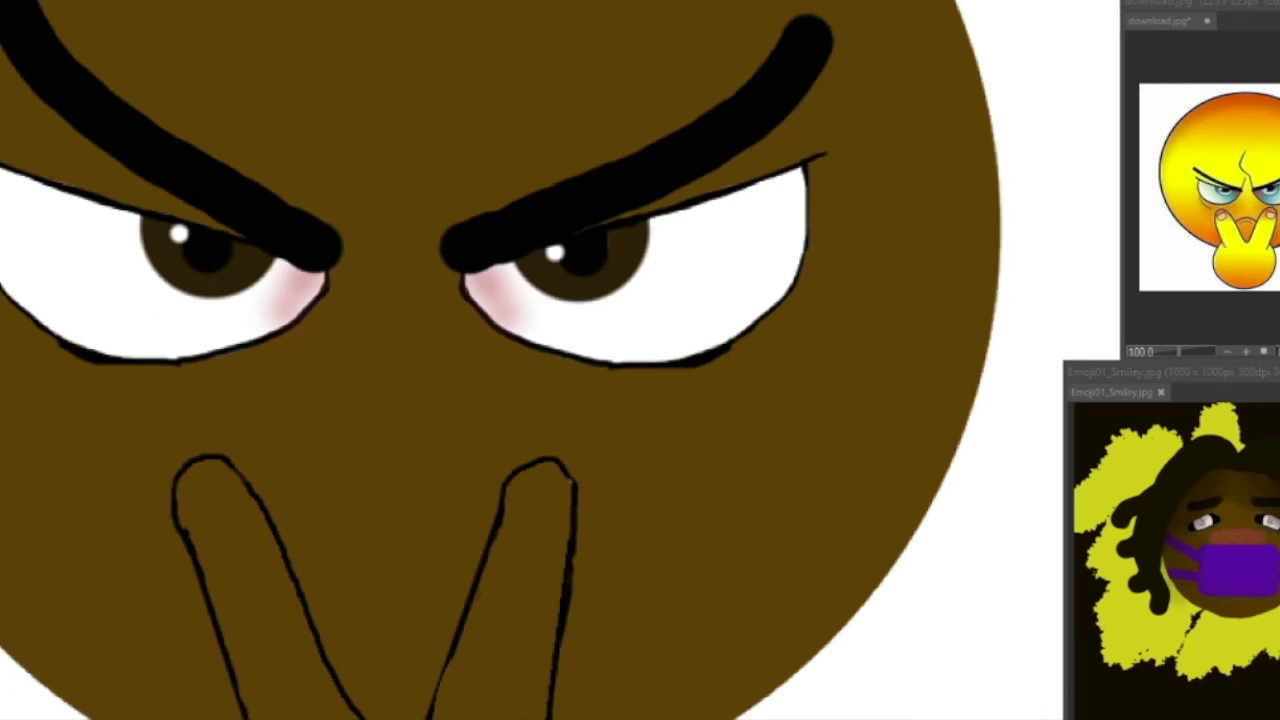
Rearrange the two reference windows beside the drawing so the whole Emoji01_Smiley.jpg picture fits in its window.
{"action": "left_click_drag", "start_coordinate": [1140, 372], "coordinate": [70, 49]}
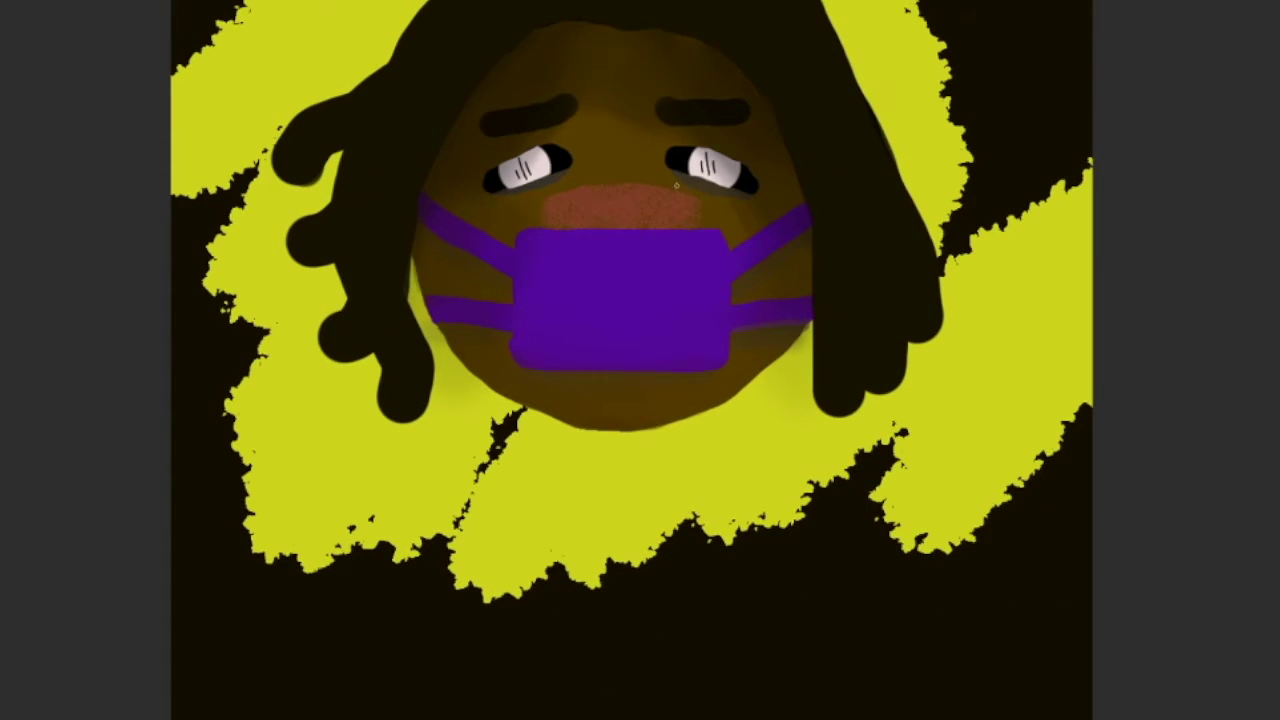
{"action": "left_click_drag", "start_coordinate": [304, 0], "coordinate": [304, 10]}
{"action": "left_click_drag", "start_coordinate": [280, 323], "coordinate": [234, 368]}
{"action": "left_click_drag", "start_coordinate": [323, 14], "coordinate": [1235, 246]}
{"action": "left_click_drag", "start_coordinate": [1120, 220], "coordinate": [1064, 244]}
{"action": "left_click", "coordinate": [1230, 289]}
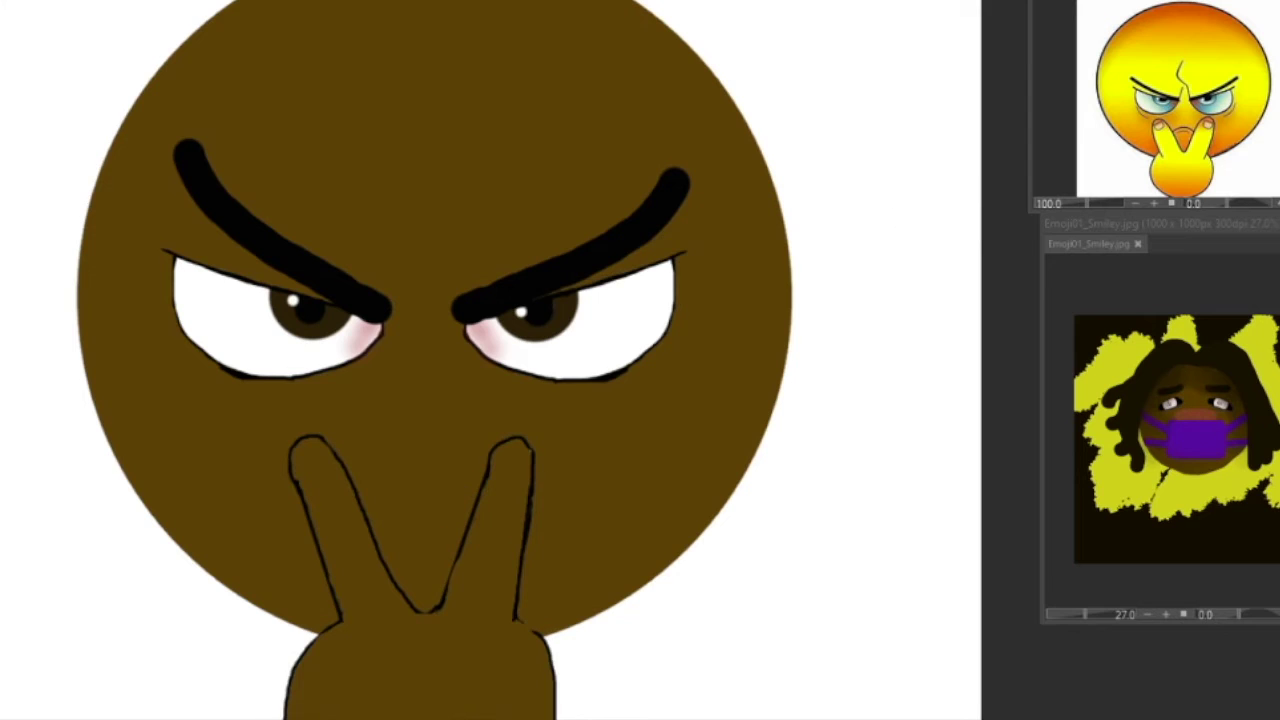
Rotate and reposition the left eyebrow to match the tilt of the right one, and apply the transformation.
{"action": "left_click_drag", "start_coordinate": [430, 530], "coordinate": [505, 520]}
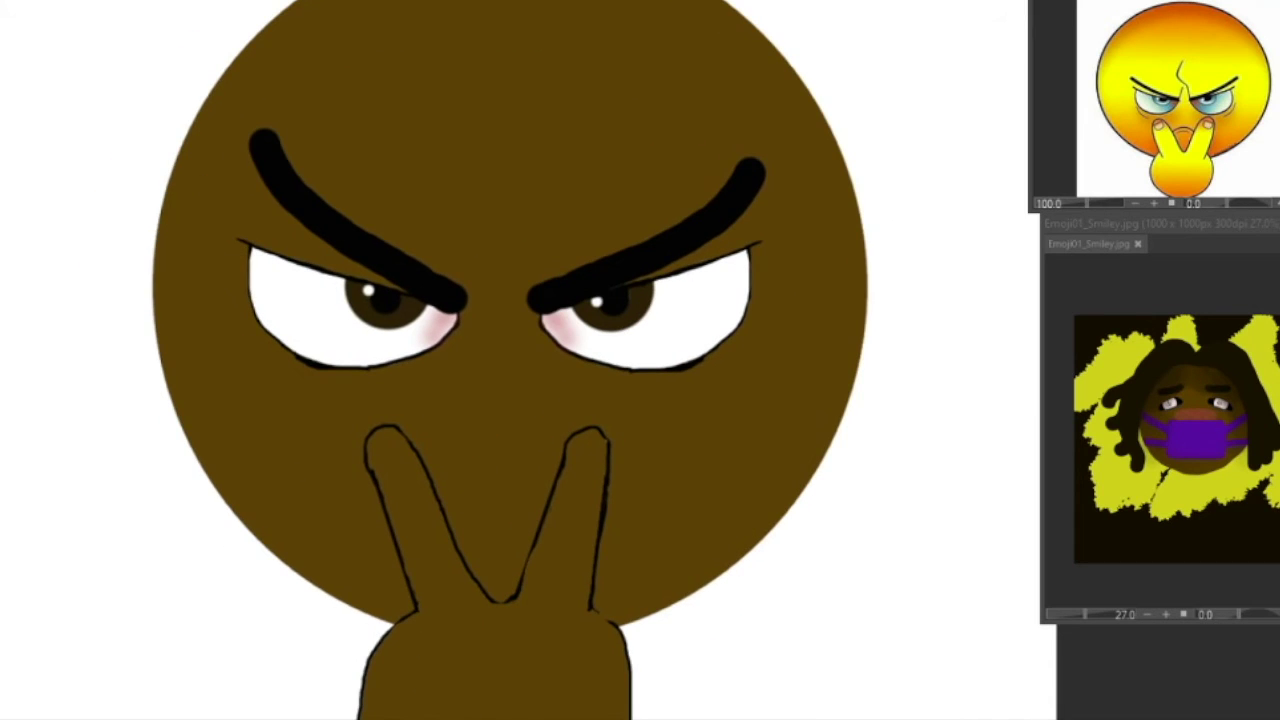
{"action": "key", "text": "ctrl+t"}
{"action": "left_click_drag", "start_coordinate": [4, 408], "coordinate": [53, 481]}
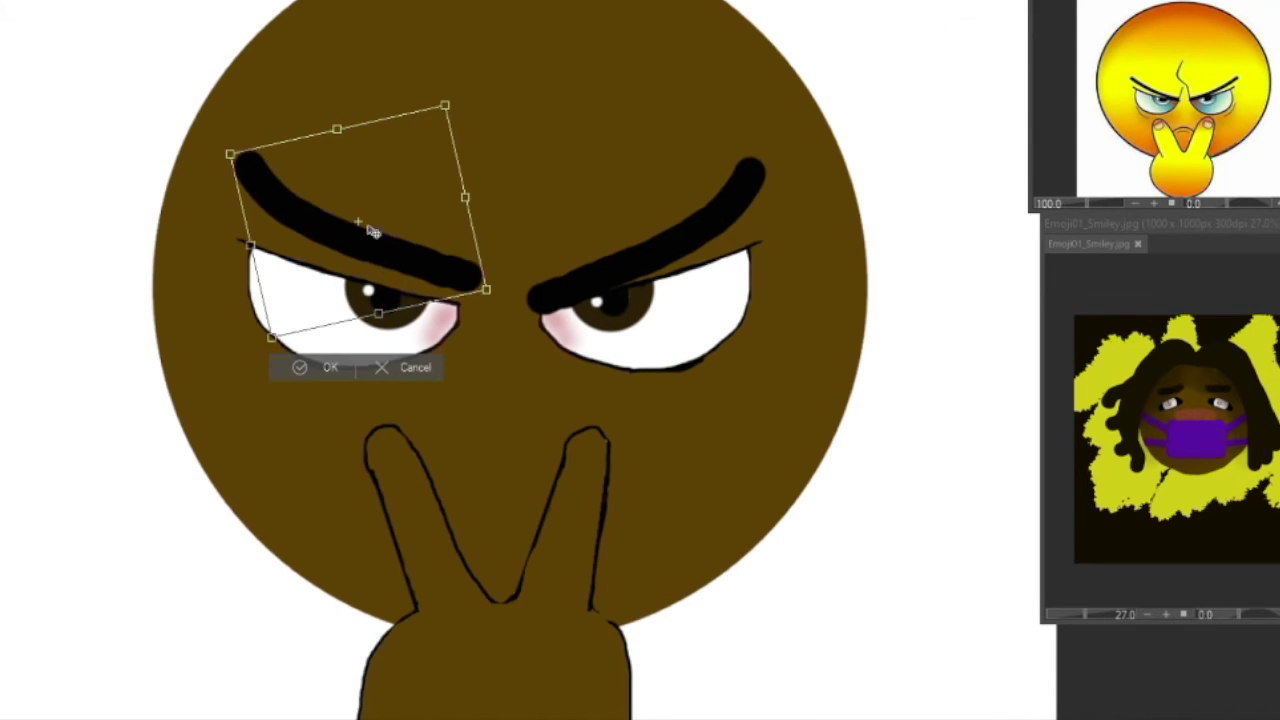
{"action": "left_click_drag", "start_coordinate": [386, 274], "coordinate": [377, 288]}
{"action": "left_click_drag", "start_coordinate": [200, 300], "coordinate": [196, 289]}
{"action": "left_click_drag", "start_coordinate": [396, 282], "coordinate": [404, 288]}
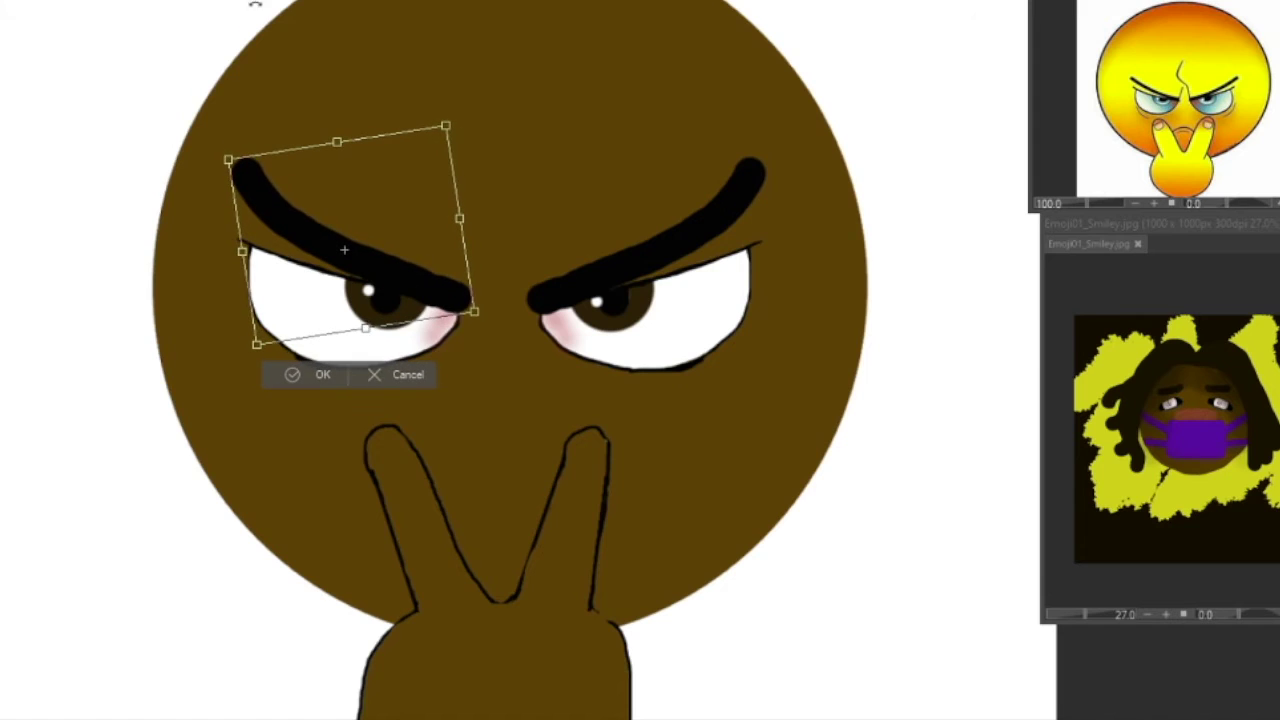
{"action": "left_click", "coordinate": [28, 0]}
{"action": "left_click", "coordinate": [302, 373]}
{"action": "left_click", "coordinate": [302, 373]}
Try a thin straight black mouth line between the two fingers and undo it.
{"action": "scroll", "coordinate": [943, 532], "scroll_direction": "down", "scroll_amount": 3}
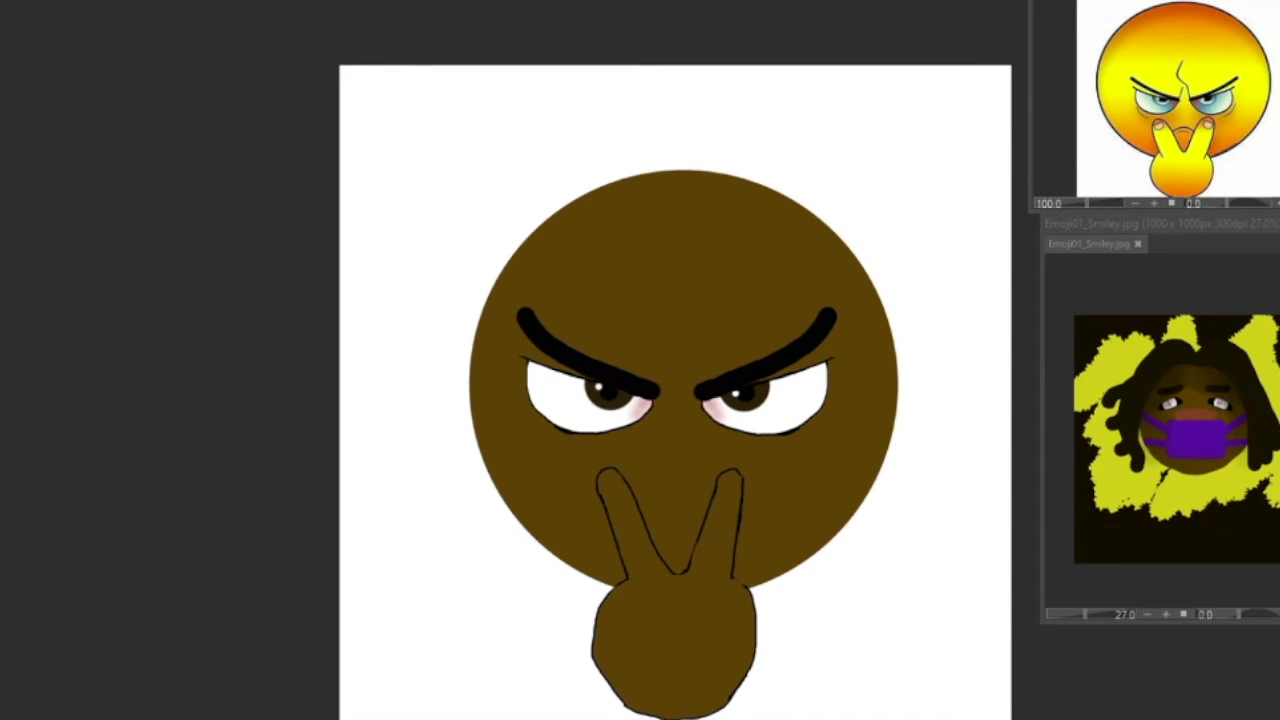
{"action": "scroll", "coordinate": [666, 514], "scroll_direction": "up", "scroll_amount": 4}
{"action": "mouse_move", "coordinate": [608, 505]}
{"action": "left_mouse_down"}
{"action": "mouse_move", "coordinate": [650, 485]}
{"action": "mouse_move", "coordinate": [755, 512]}
{"action": "left_mouse_up"}
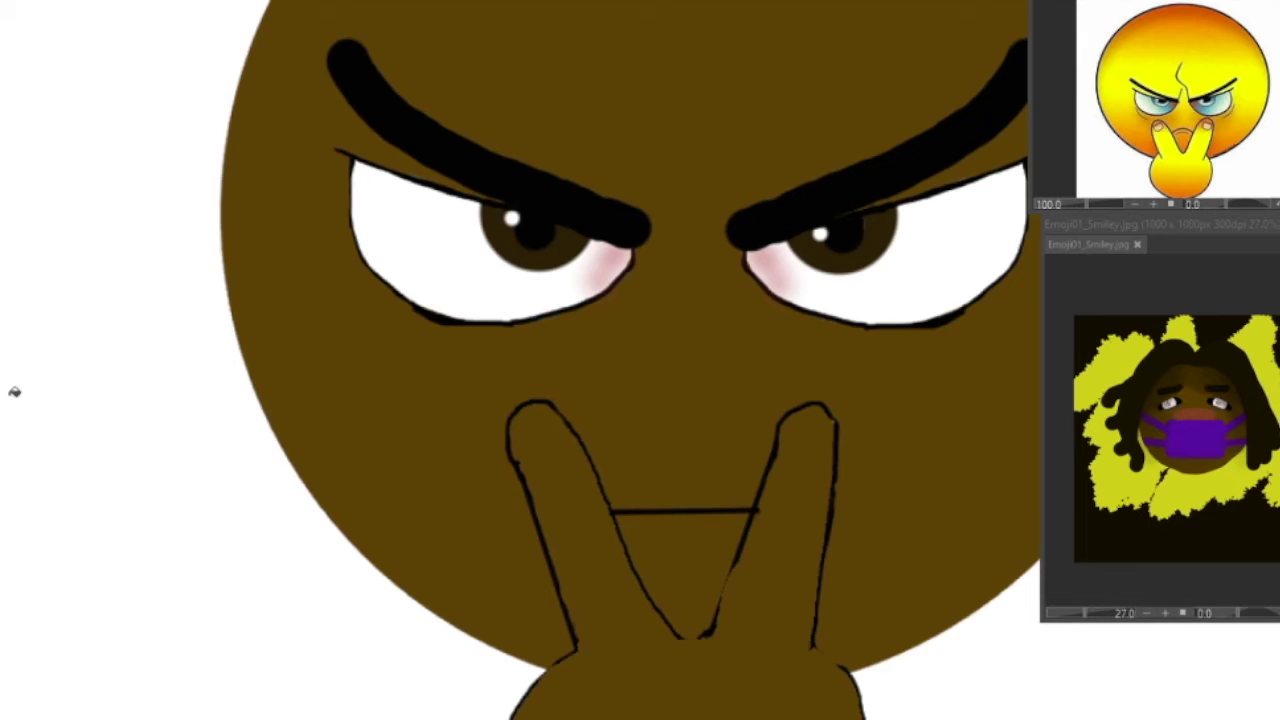
{"action": "scroll", "coordinate": [946, 517], "scroll_direction": "down", "scroll_amount": 2}
{"action": "scroll", "coordinate": [837, 497], "scroll_direction": "up", "scroll_amount": 1}
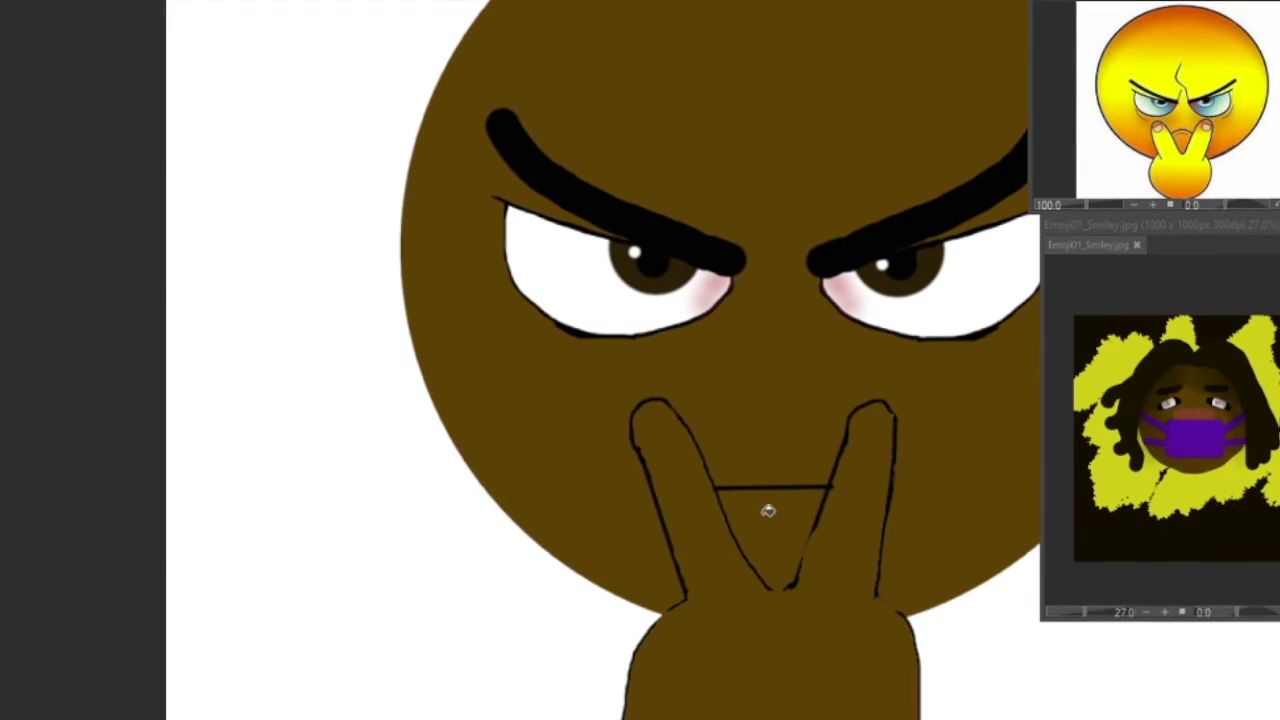
{"action": "key", "text": "ctrl+z"}
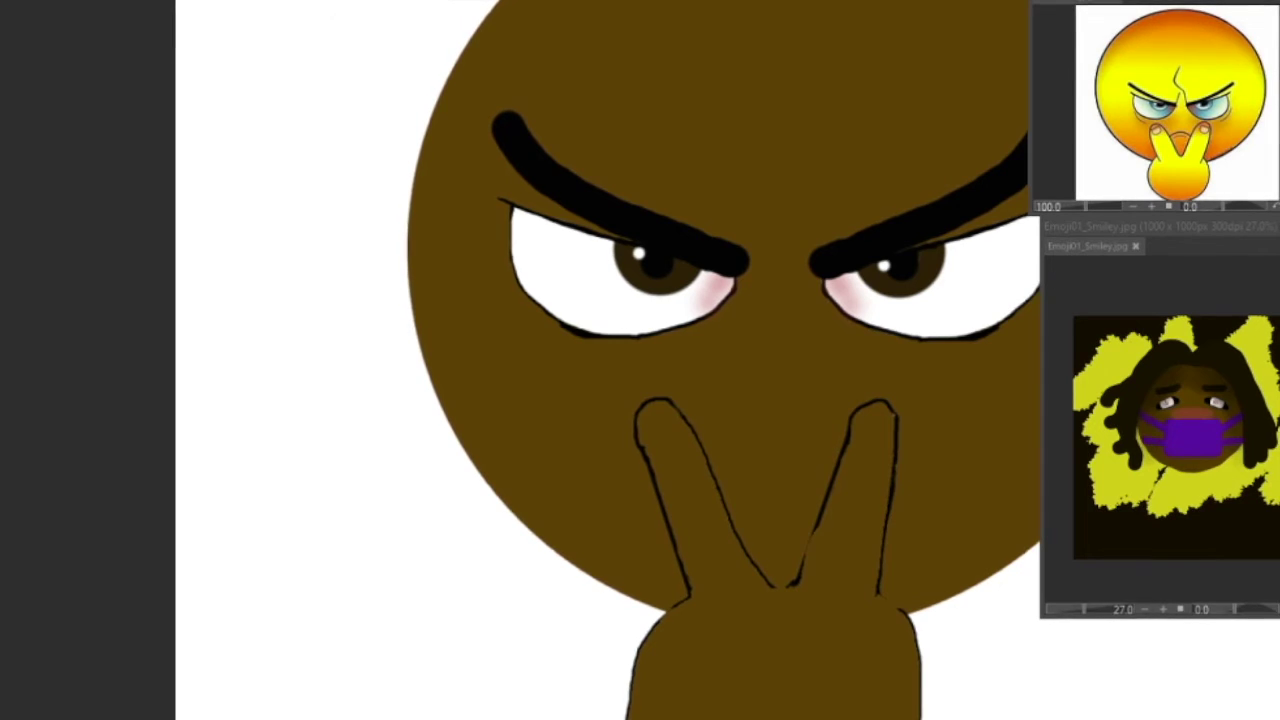
{"action": "scroll", "coordinate": [830, 480], "scroll_direction": "down", "scroll_amount": 2}
{"action": "scroll", "coordinate": [828, 382], "scroll_direction": "up", "scroll_amount": 2}
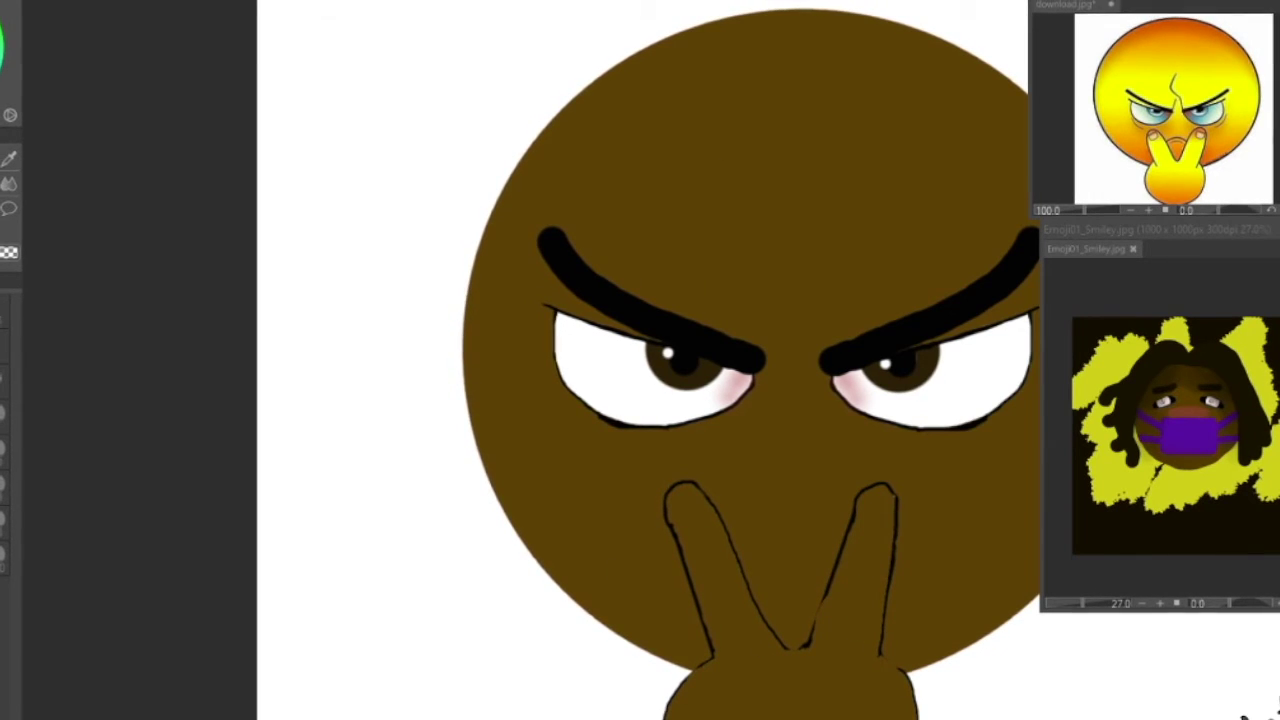
{"action": "left_click_drag", "start_coordinate": [748, 577], "coordinate": [830, 578]}
{"action": "key", "text": "ctrl+z"}
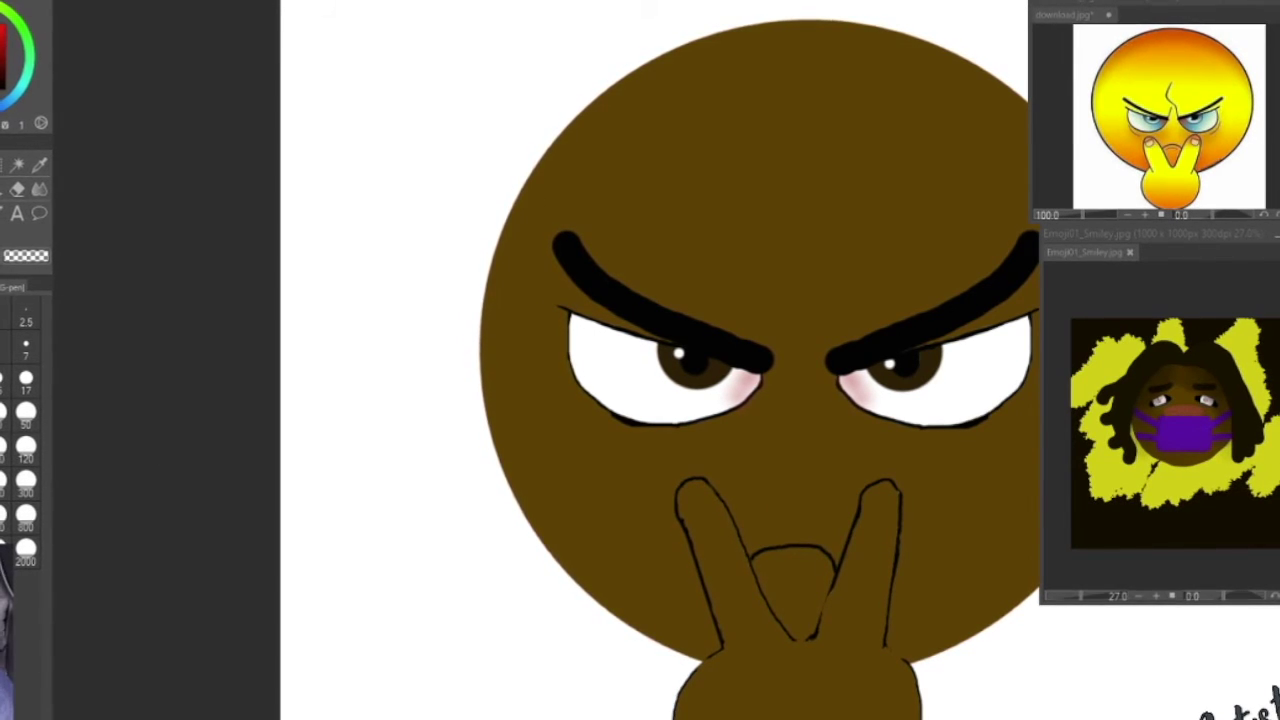
{"action": "key", "text": "ctrl+z"}
Draw a thin black arched mouth line between the two fingers and erase its excess where it meets the finger outlines.
{"action": "left_click_drag", "start_coordinate": [749, 557], "coordinate": [758, 552]}
{"action": "left_click_drag", "start_coordinate": [833, 553], "coordinate": [841, 557]}
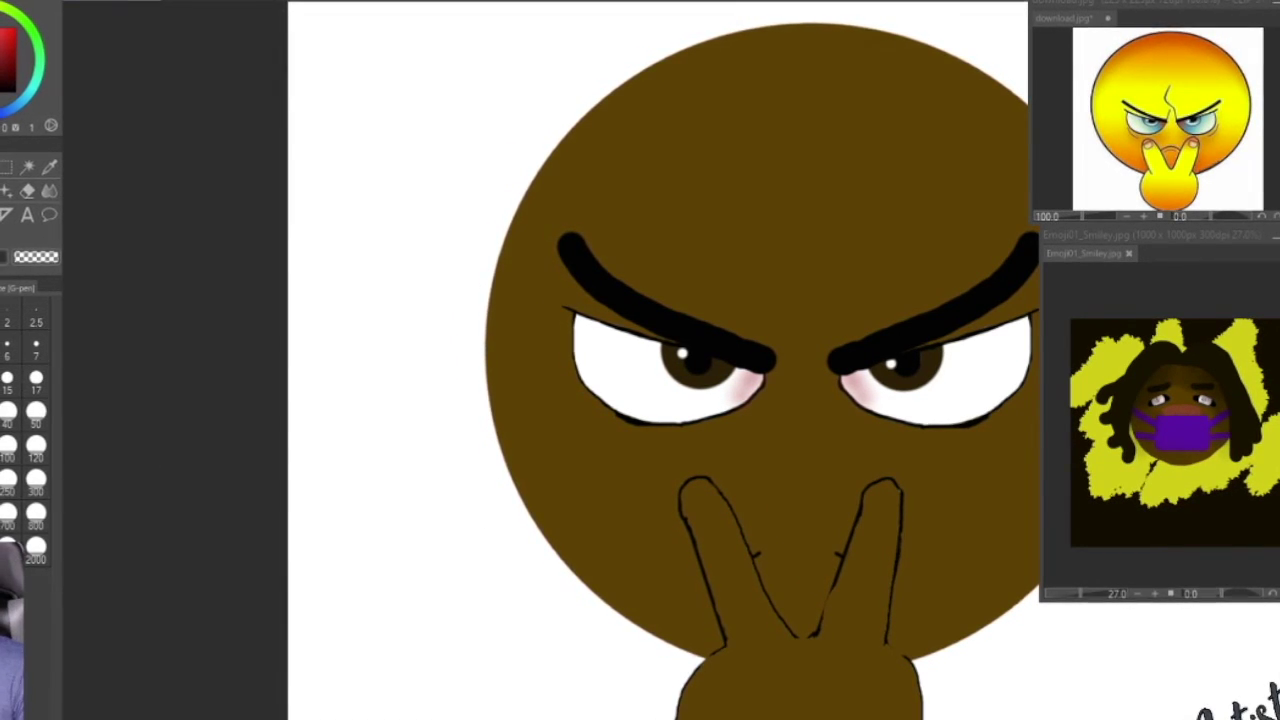
{"action": "left_click_drag", "start_coordinate": [754, 555], "coordinate": [842, 556]}
{"action": "key", "text": "e"}
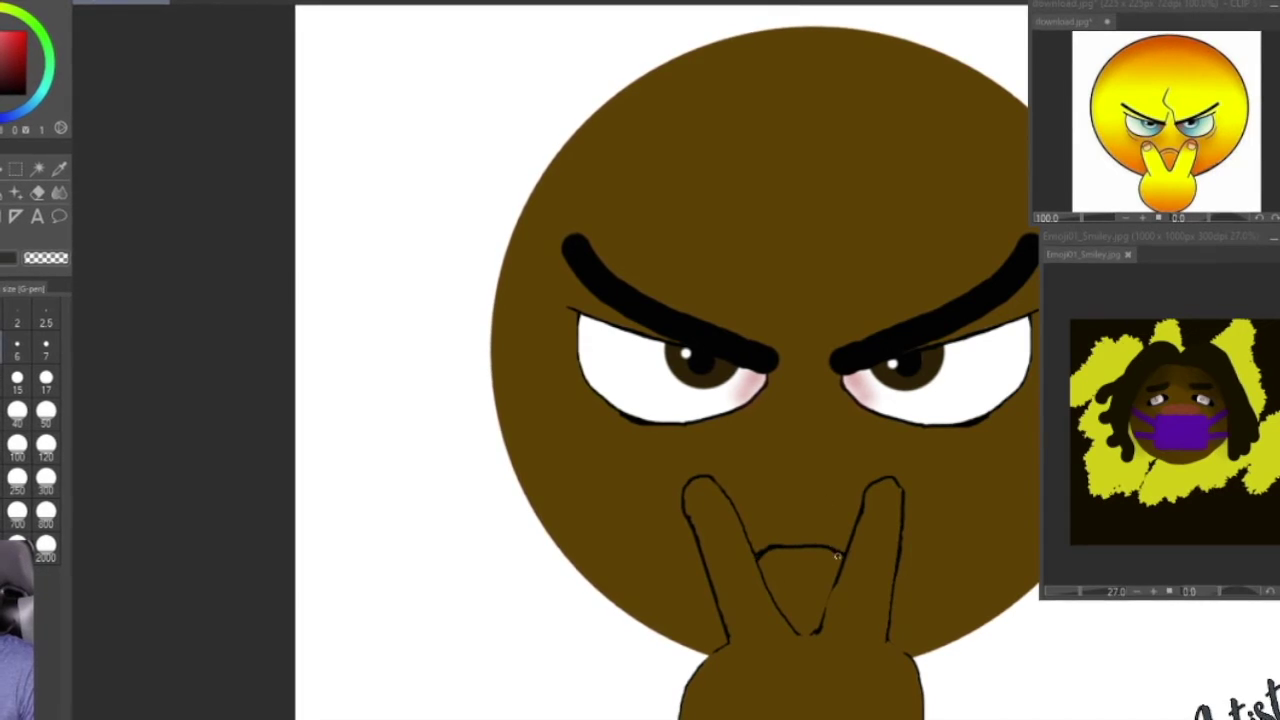
{"action": "scroll", "coordinate": [868, 553], "scroll_direction": "up", "scroll_amount": 4}
{"action": "left_click_drag", "start_coordinate": [771, 591], "coordinate": [808, 540]}
{"action": "left_click_drag", "start_coordinate": [410, 540], "coordinate": [417, 514]}
{"action": "scroll", "coordinate": [775, 590], "scroll_direction": "down", "scroll_amount": 3}
{"action": "scroll", "coordinate": [784, 610], "scroll_direction": "up", "scroll_amount": 2}
{"action": "scroll", "coordinate": [543, 154], "scroll_direction": "down", "scroll_amount": 1}
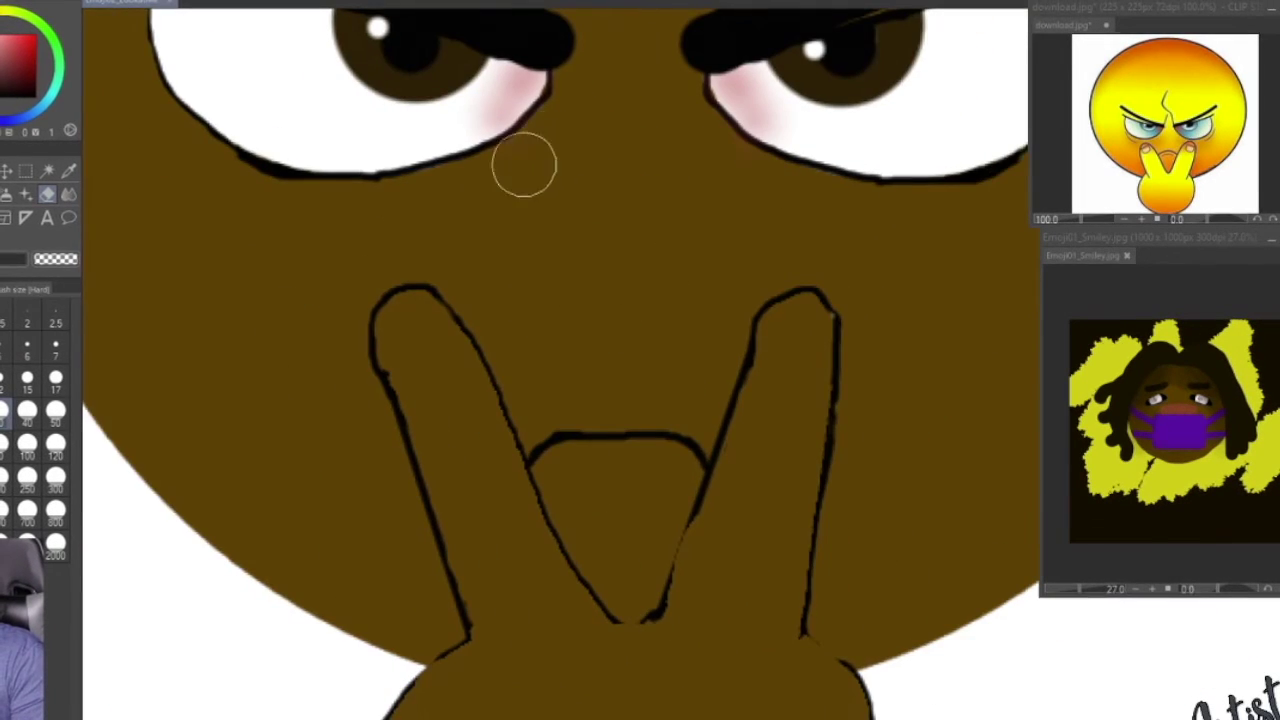
Show the rough sketch layer again together with the inked drawing.
{"action": "scroll", "coordinate": [757, 443], "scroll_direction": "down", "scroll_amount": 4}
{"action": "scroll", "coordinate": [758, 442], "scroll_direction": "up", "scroll_amount": 1}
{"action": "key", "text": "p"}
{"action": "mouse_move", "coordinate": [550, 244]}
{"action": "left_mouse_down"}
{"action": "mouse_move", "coordinate": [492, 222]}
{"action": "mouse_move", "coordinate": [544, 244]}
{"action": "left_mouse_up"}
{"action": "key", "text": "e"}
{"action": "left_click_drag", "start_coordinate": [892, 248], "coordinate": [934, 234]}
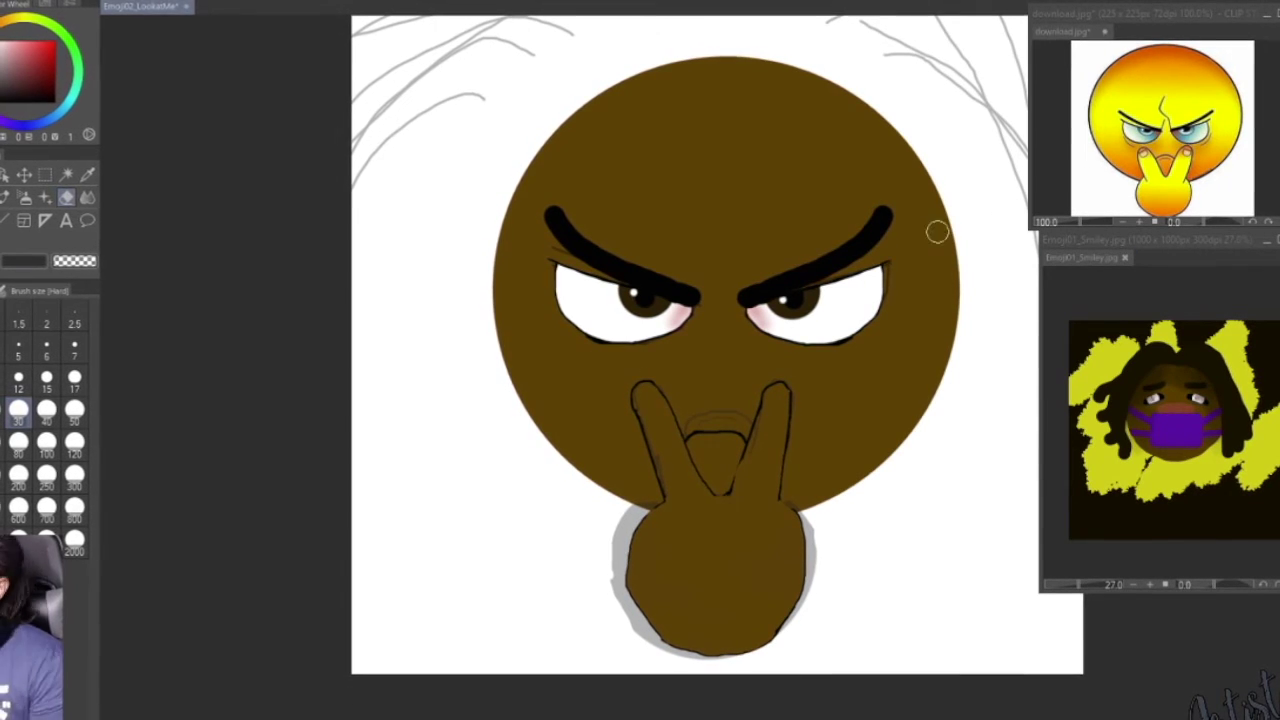
Sketch the left-side dreadlocks and the left part of the hairline with broad Real pencil strokes.
{"action": "left_click", "coordinate": [2, 197]}
{"action": "scroll", "coordinate": [365, 100], "scroll_direction": "down", "scroll_amount": 1}
{"action": "left_click", "coordinate": [8, 291]}
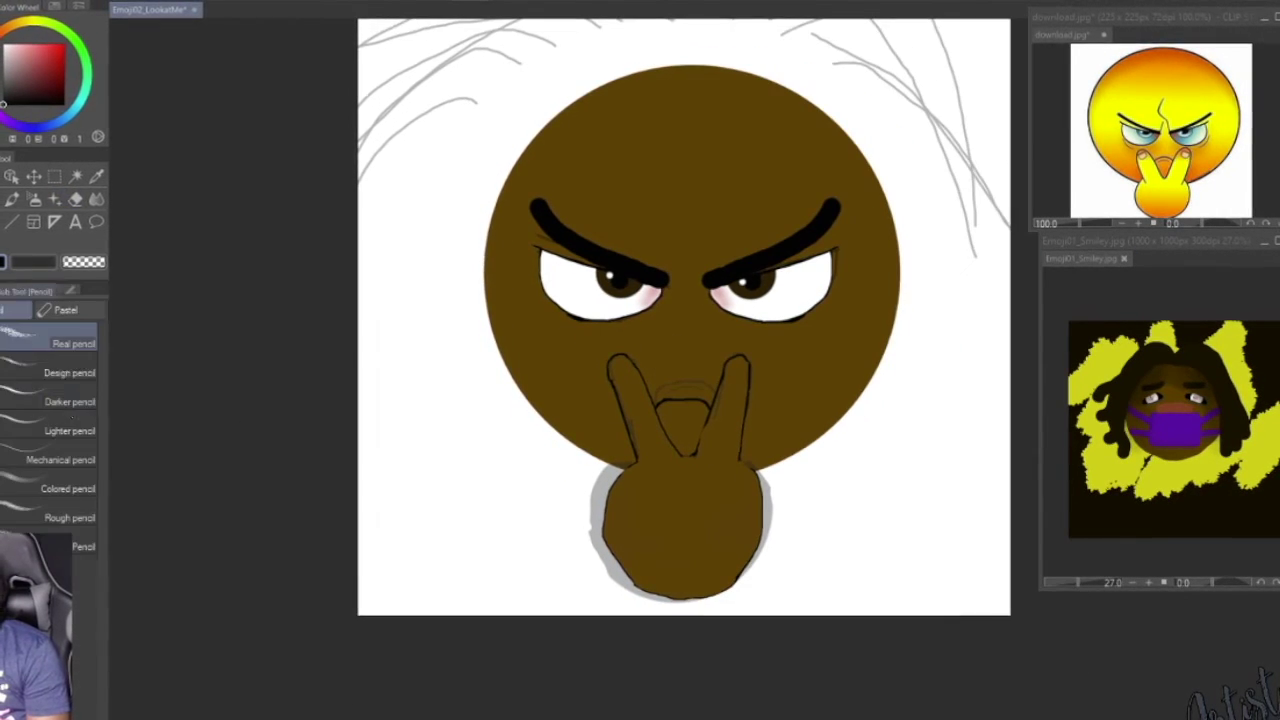
{"action": "scroll", "coordinate": [480, 305], "scroll_direction": "down", "scroll_amount": 1}
{"action": "left_click_drag", "start_coordinate": [540, 130], "coordinate": [380, 305]}
{"action": "key", "text": "ctrl+z"}
{"action": "left_click_drag", "start_coordinate": [552, 117], "coordinate": [461, 568]}
{"action": "mouse_move", "coordinate": [556, 122]}
{"action": "left_mouse_down"}
{"action": "mouse_move", "coordinate": [513, 222]}
{"action": "mouse_move", "coordinate": [524, 455]}
{"action": "mouse_move", "coordinate": [514, 558]}
{"action": "left_mouse_up"}
{"action": "left_click_drag", "start_coordinate": [634, 168], "coordinate": [610, 135]}
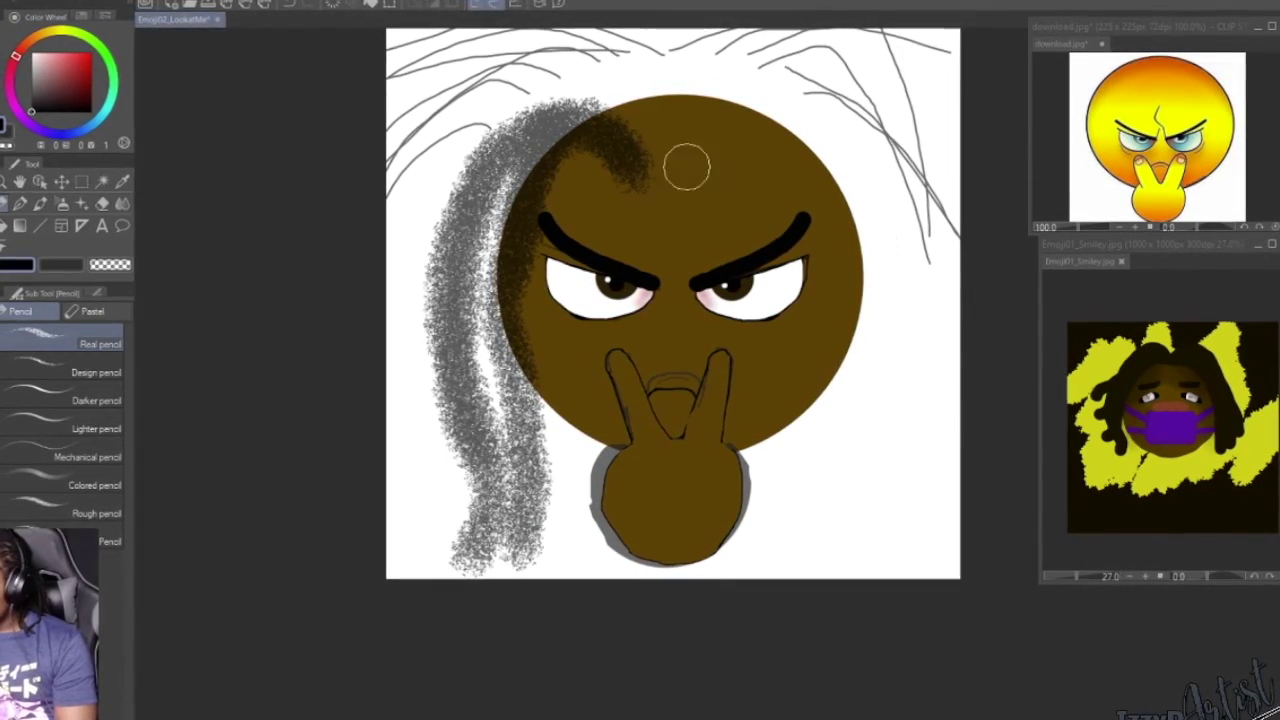
Sketch the right part of the hairline and two long dreadlocks hanging on the right side of the face.
{"action": "left_click_drag", "start_coordinate": [664, 182], "coordinate": [778, 130]}
{"action": "left_click_drag", "start_coordinate": [785, 132], "coordinate": [922, 428]}
{"action": "left_click_drag", "start_coordinate": [792, 88], "coordinate": [902, 556]}
{"action": "key", "text": "ctrl+z"}
{"action": "key", "text": "ctrl+z"}
{"action": "mouse_move", "coordinate": [782, 132]}
{"action": "left_mouse_down"}
{"action": "mouse_move", "coordinate": [848, 452]}
{"action": "mouse_move", "coordinate": [816, 572]}
{"action": "left_mouse_up"}
{"action": "left_click_drag", "start_coordinate": [775, 110], "coordinate": [923, 529]}
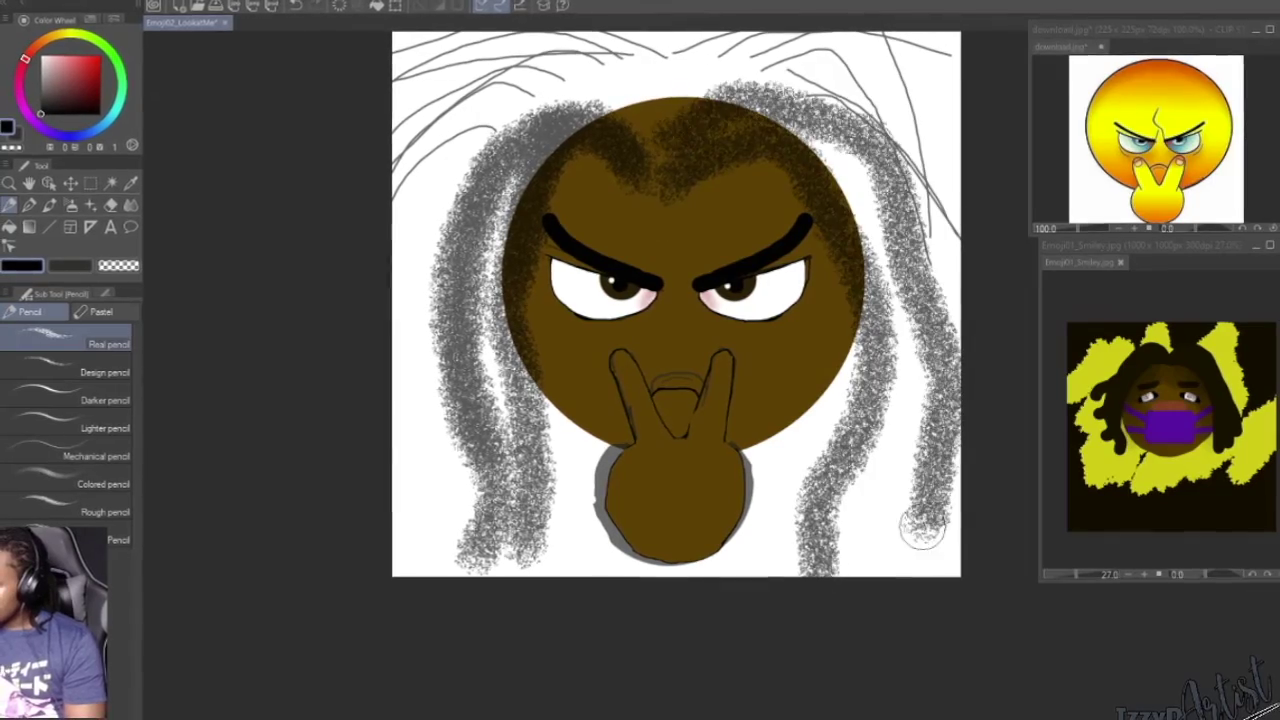
Thicken the sketched hair over the crown and both sides, and move the download.jpg reference window back beside the drawing.
{"action": "left_click_drag", "start_coordinate": [700, 90], "coordinate": [955, 255]}
{"action": "left_click_drag", "start_coordinate": [543, 123], "coordinate": [445, 435]}
{"action": "left_click_drag", "start_coordinate": [690, 75], "coordinate": [560, 95]}
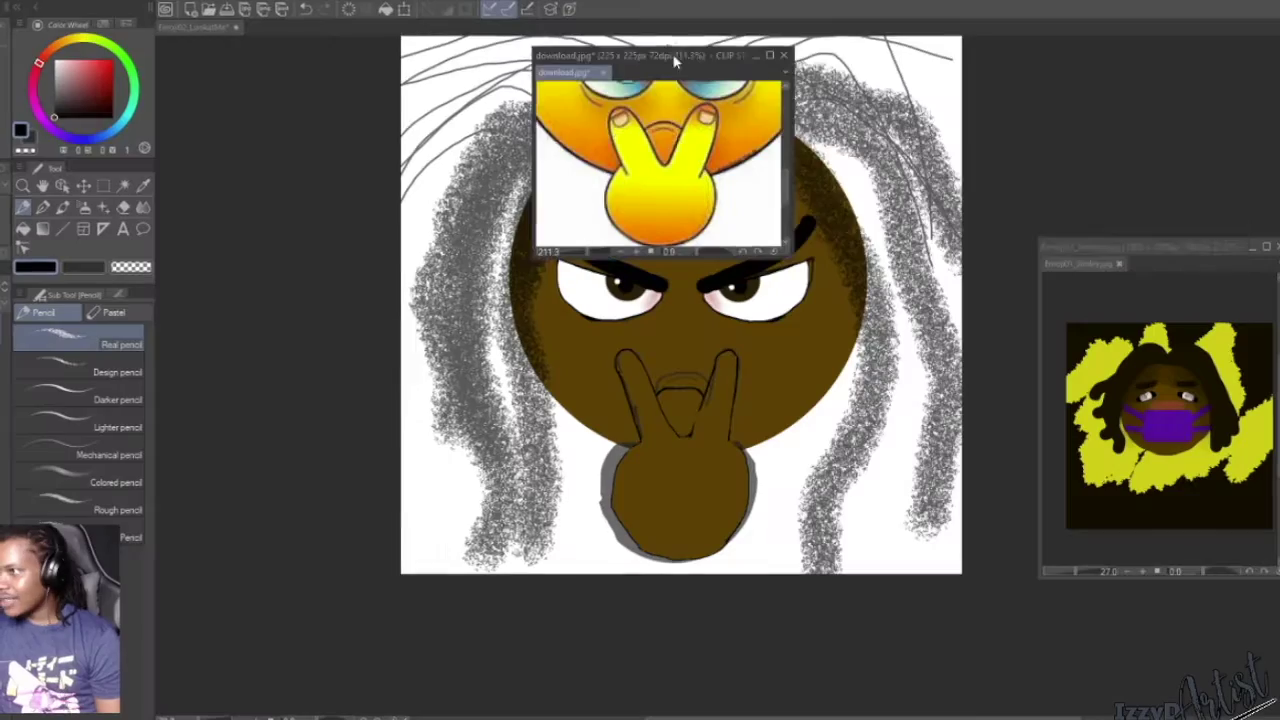
{"action": "left_click_drag", "start_coordinate": [689, 69], "coordinate": [1143, 78]}
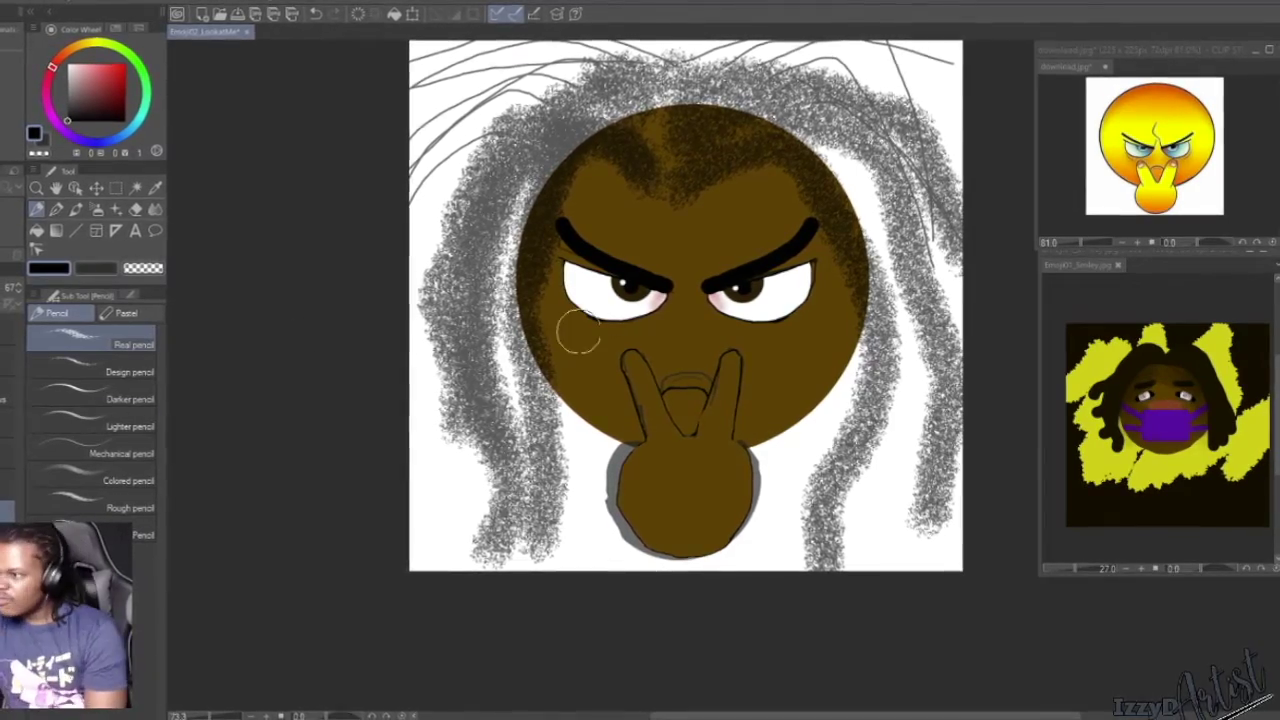
Sketch a short crease below the outer corner of each eye with the Real pencil at size 5.
{"action": "scroll", "coordinate": [955, 357], "scroll_direction": "up", "scroll_amount": 3}
{"action": "left_click_drag", "start_coordinate": [955, 357], "coordinate": [807, 350]}
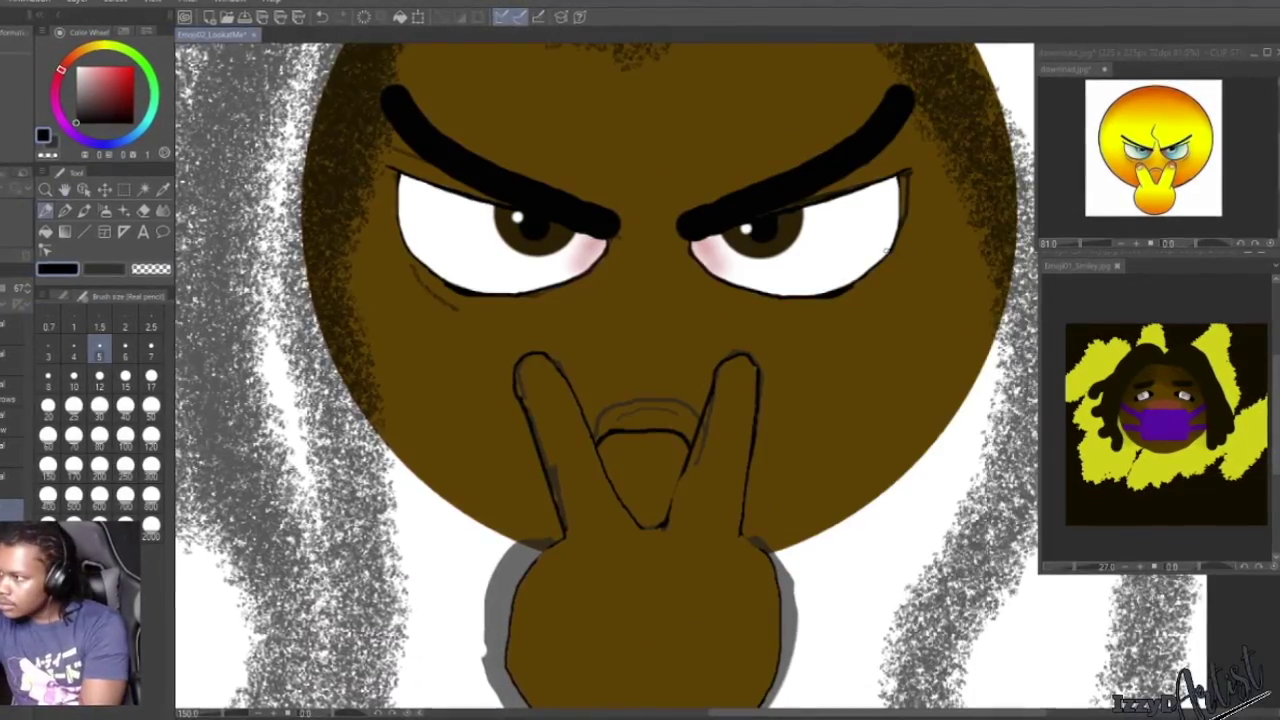
{"action": "scroll", "coordinate": [789, 312], "scroll_direction": "down", "scroll_amount": 8}
{"action": "scroll", "coordinate": [789, 312], "scroll_direction": "up", "scroll_amount": 8}
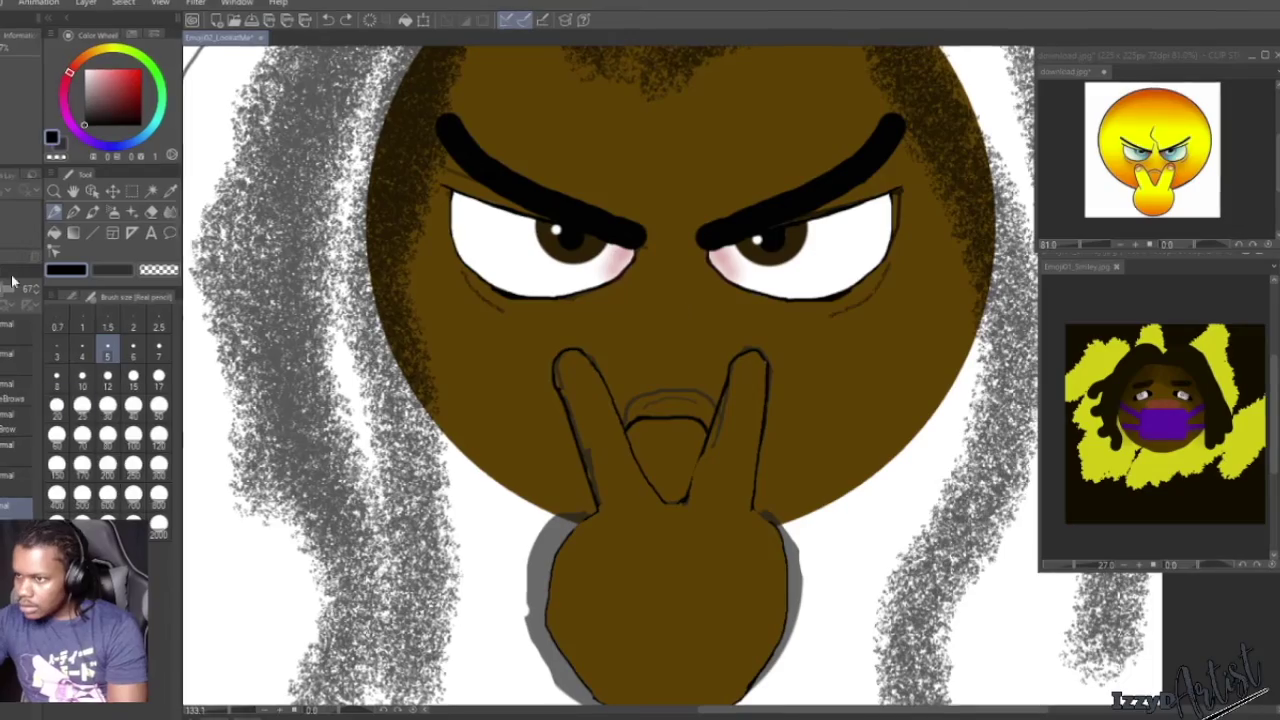
Choose the Mechanical pencil and lower the sketch layer's opacity to 37%.
{"action": "left_click", "coordinate": [69, 296]}
{"action": "left_click", "coordinate": [110, 447]}
{"action": "left_click", "coordinate": [12, 357]}
{"action": "left_click", "coordinate": [15, 504]}
{"action": "left_click_drag", "start_coordinate": [3, 290], "coordinate": [0, 290]}
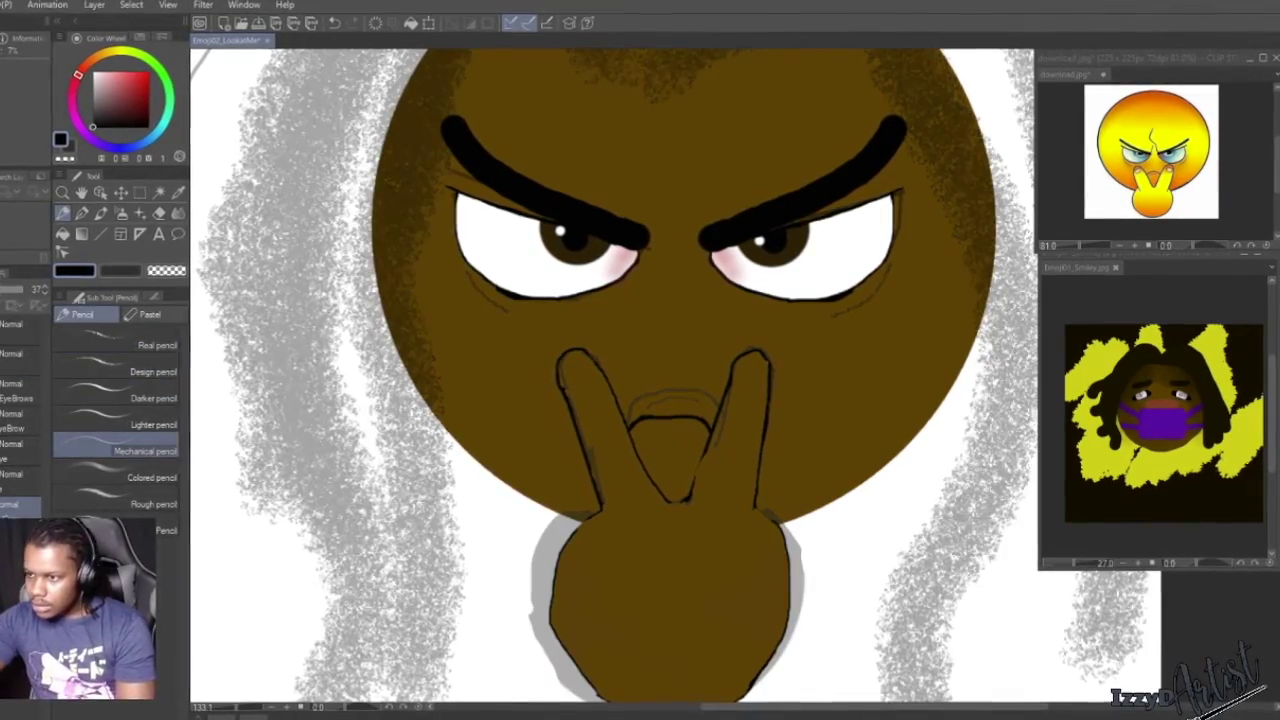
Sample the face's brown and change the drawing colour to a darker brown, HSV 38, 97, 20.
{"action": "scroll", "coordinate": [704, 228], "scroll_direction": "down", "scroll_amount": 5}
{"action": "scroll", "coordinate": [720, 226], "scroll_direction": "up", "scroll_amount": 6}
{"action": "left_click", "coordinate": [566, 171], "text": "alt"}
{"action": "double_click", "coordinate": [77, 271]}
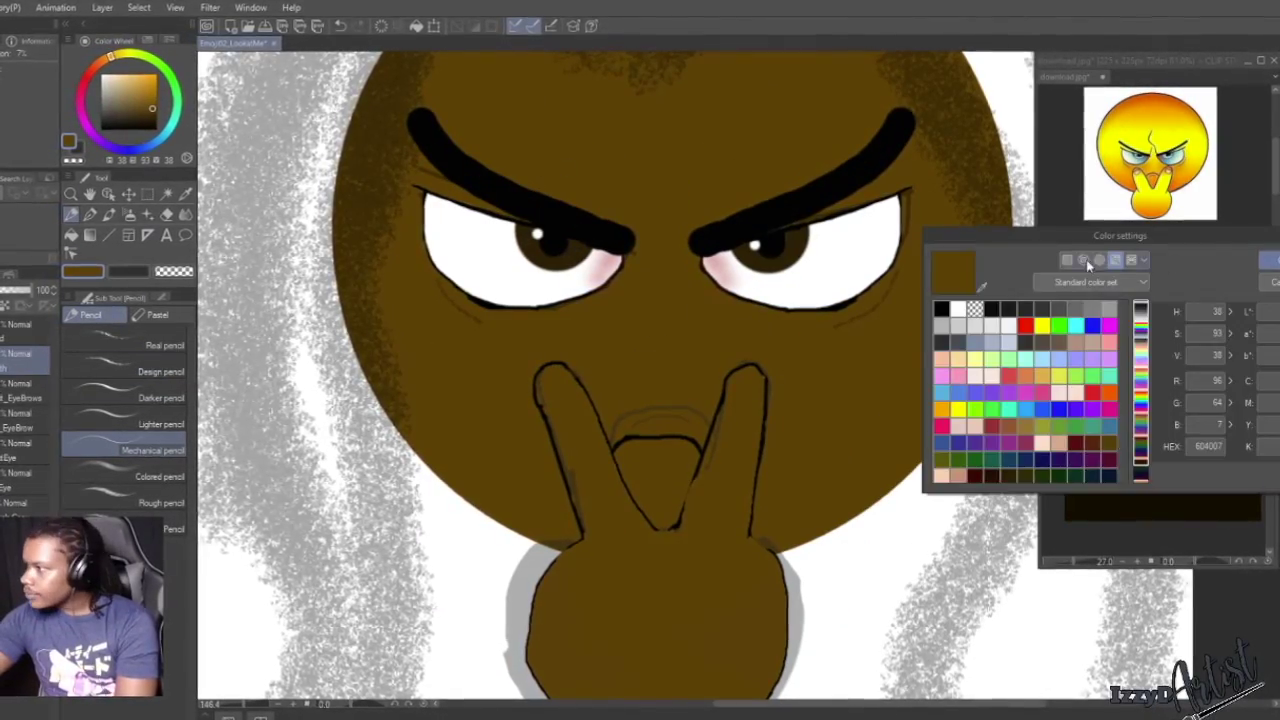
{"action": "left_click", "coordinate": [1067, 260]}
{"action": "left_click", "coordinate": [1112, 442]}
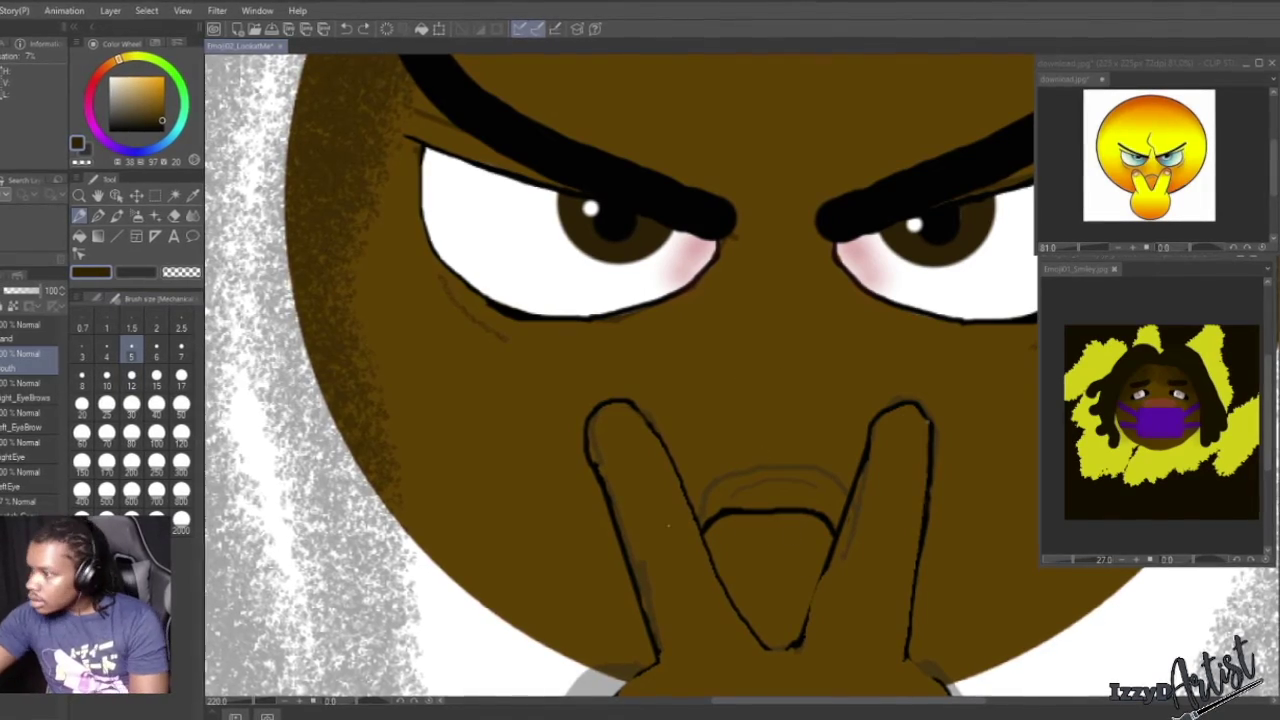
Try a short dark brown line beneath the mouth line on the Mouth layer.
{"action": "key", "text": "ctrl+z"}
{"action": "left_click_drag", "start_coordinate": [734, 526], "coordinate": [812, 533]}
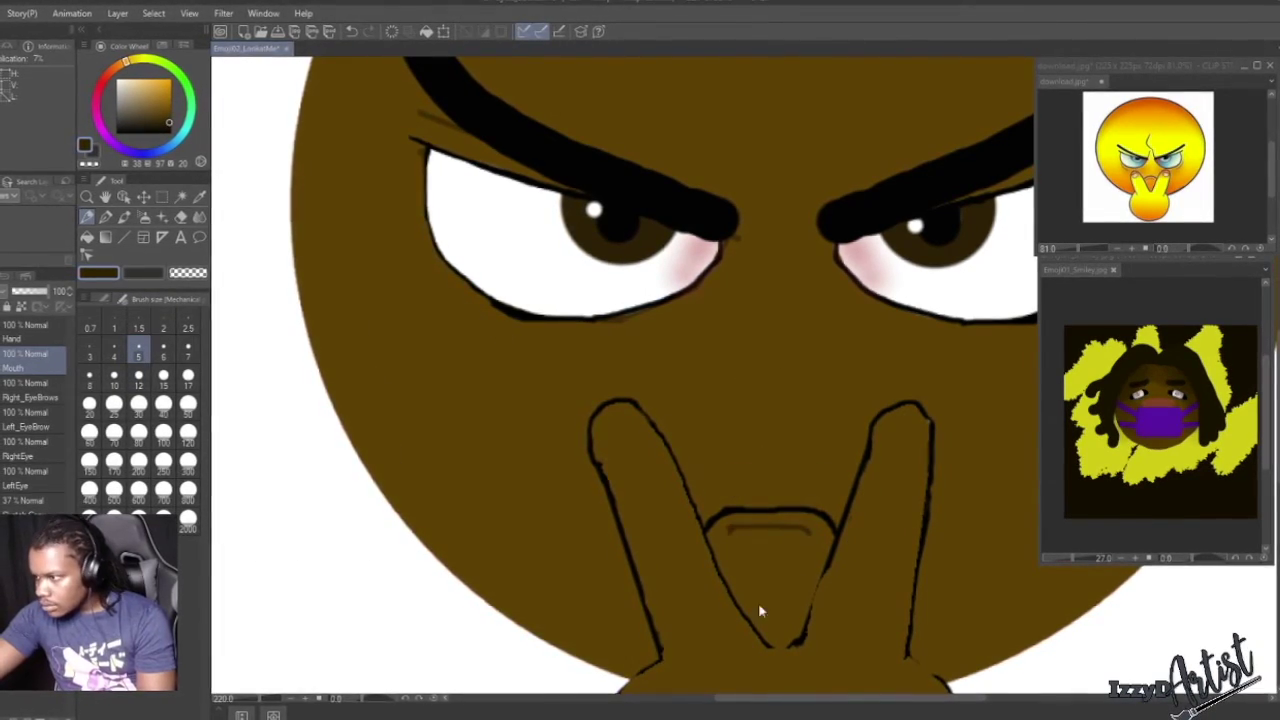
{"action": "scroll", "coordinate": [812, 480], "scroll_direction": "down", "scroll_amount": 10}
{"action": "scroll", "coordinate": [865, 520], "scroll_direction": "up", "scroll_amount": 3}
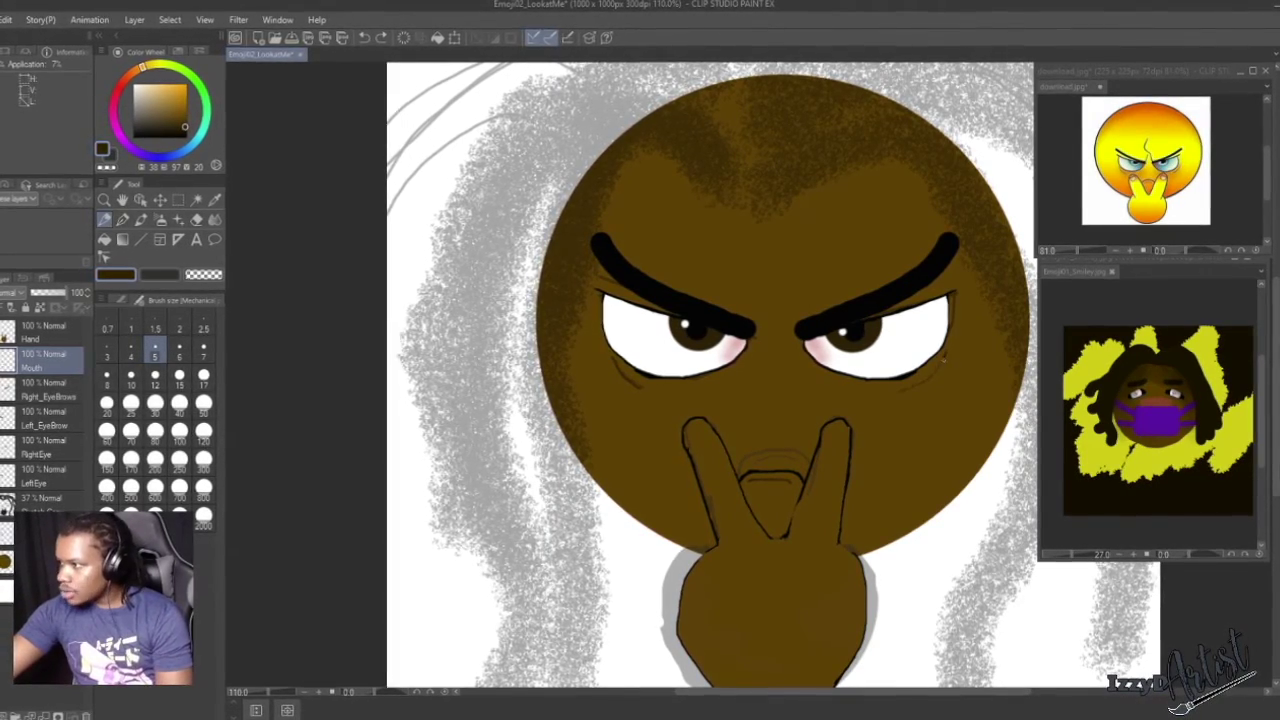
{"action": "key", "text": "e"}
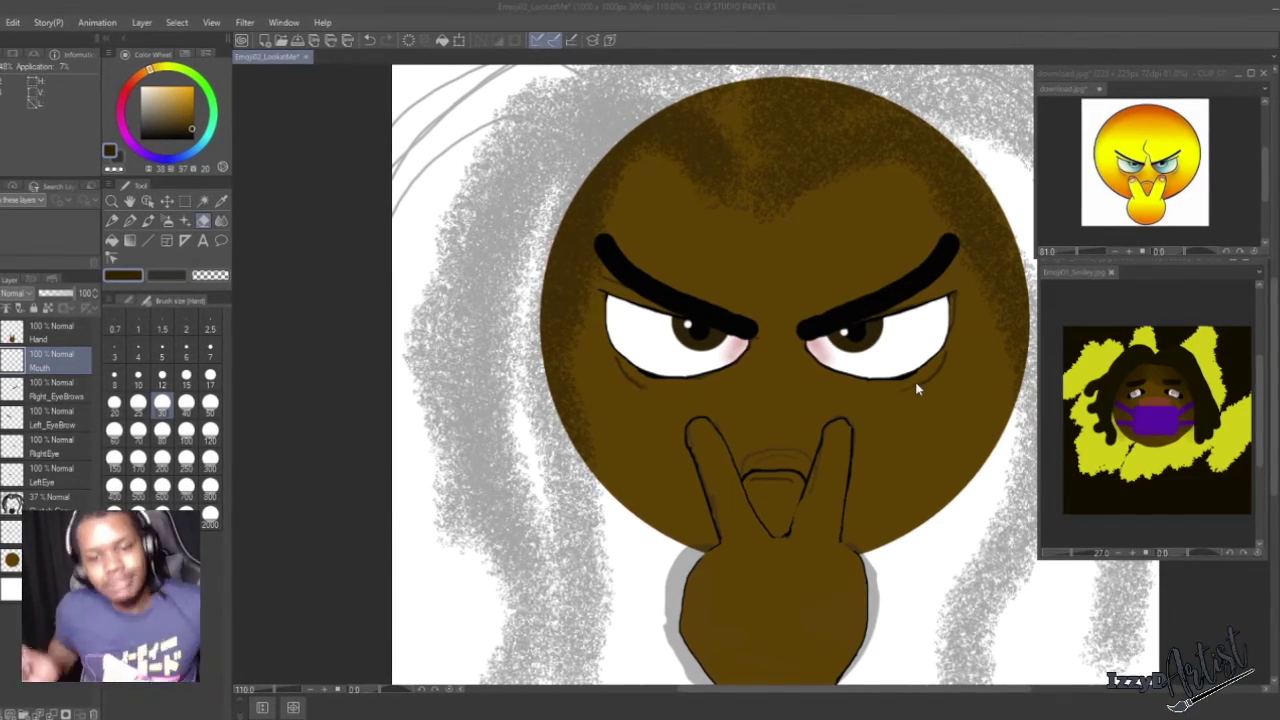
Add a layer named Details above Mouth and draw dark brown creases around both eyes and a line beneath the mouth.
{"action": "scroll", "coordinate": [865, 290], "scroll_direction": "down", "scroll_amount": 2}
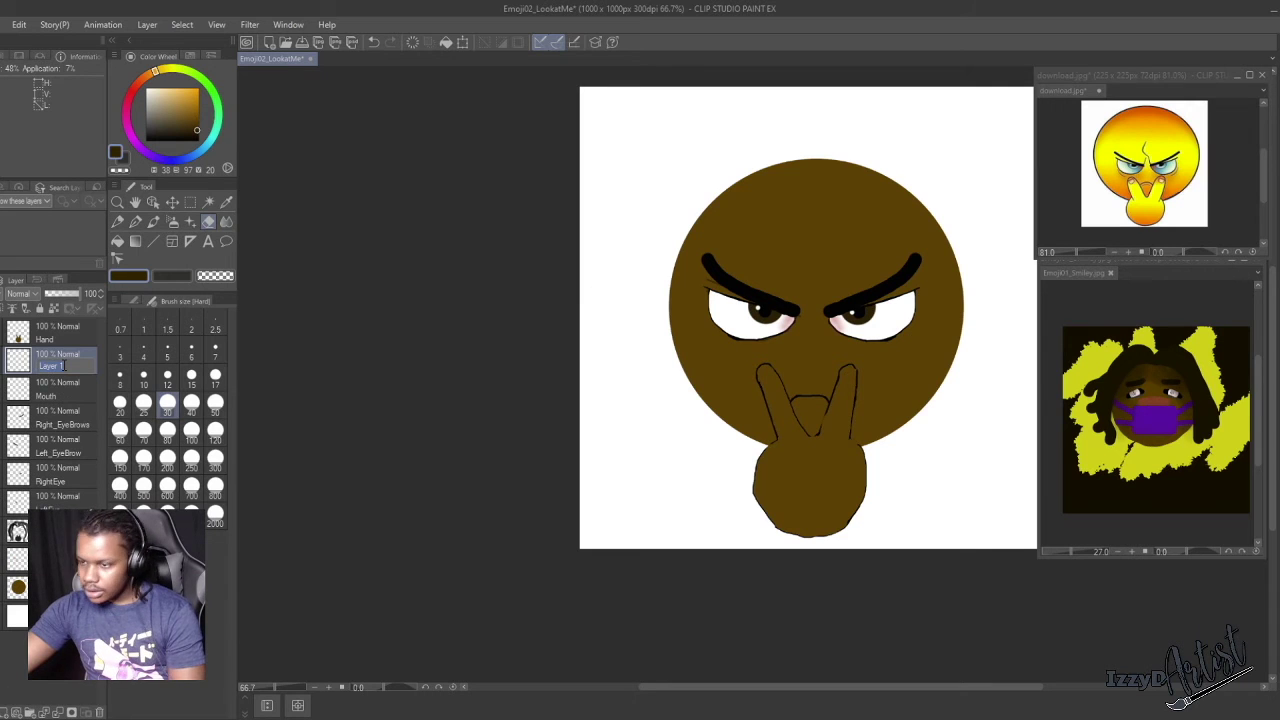
{"action": "key", "text": "p"}
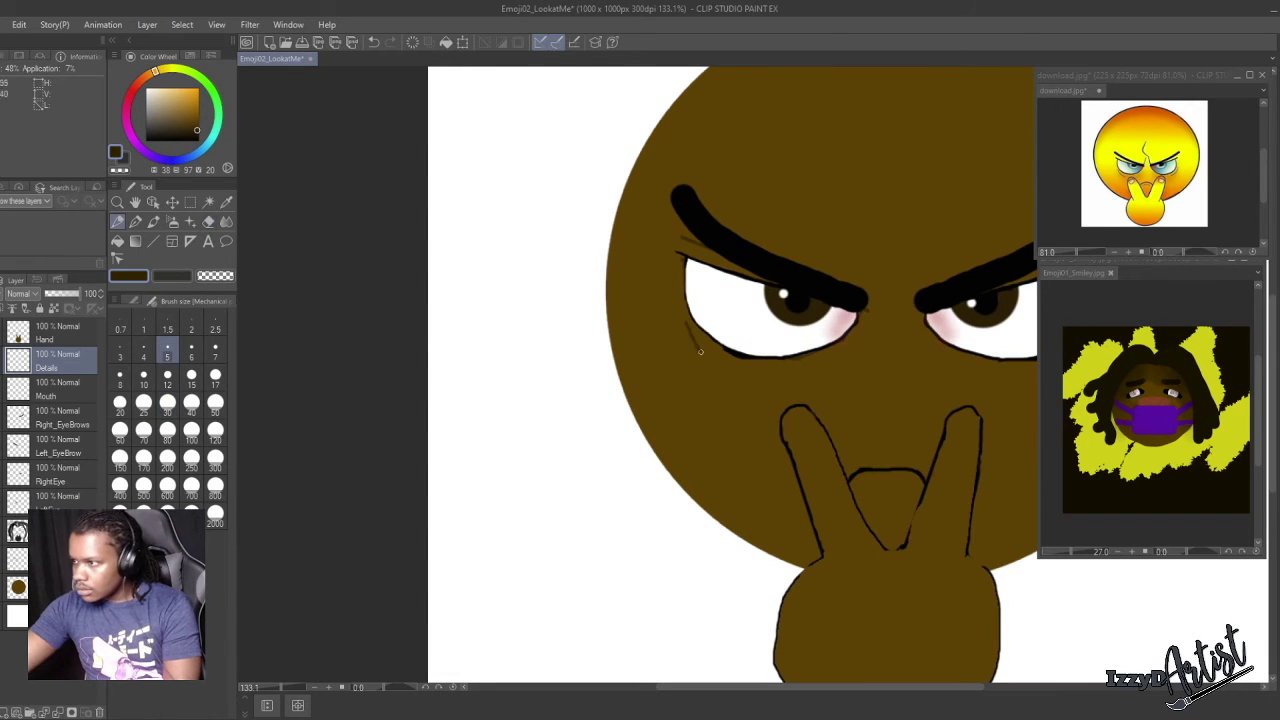
{"action": "left_click_drag", "start_coordinate": [682, 688], "coordinate": [733, 689]}
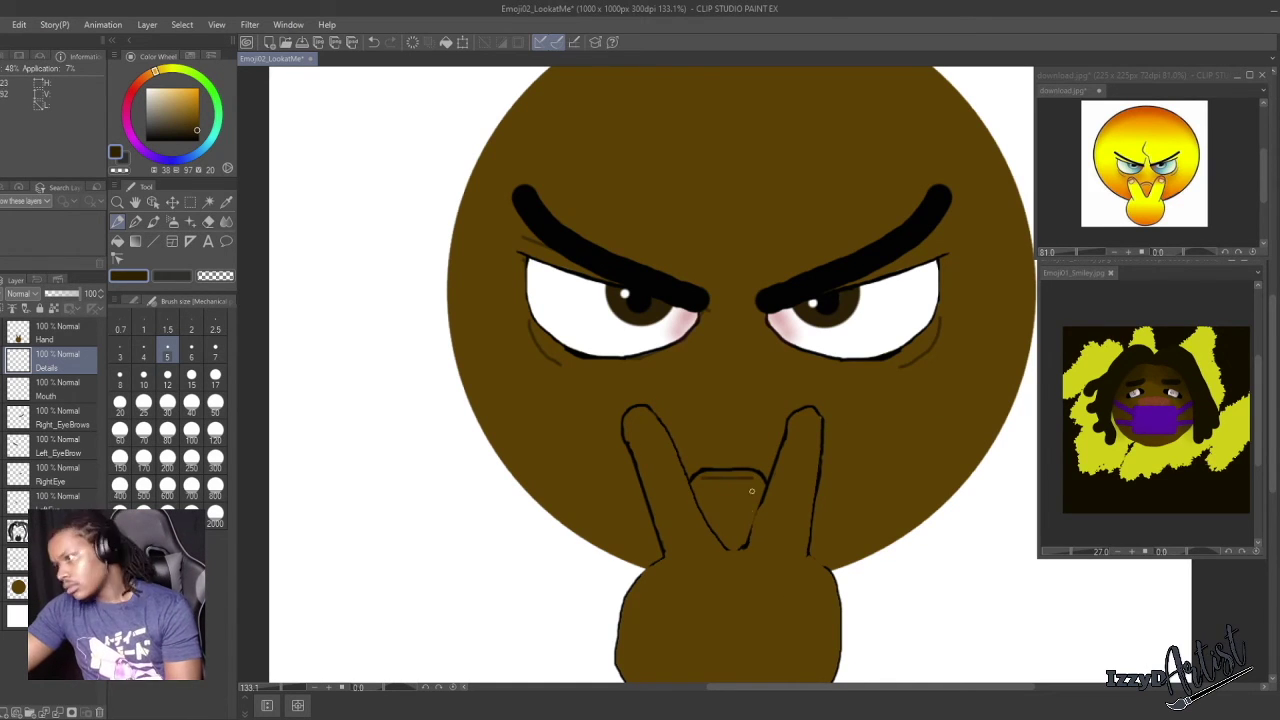
Erase the brown line beneath the mouth on the Details layer with a size 12 hard eraser and redraw it with the pencil.
{"action": "key", "text": "e"}
{"action": "scroll", "coordinate": [698, 463], "scroll_direction": "up", "scroll_amount": 12}
{"action": "left_click", "coordinate": [170, 377]}
{"action": "left_click", "coordinate": [84, 386]}
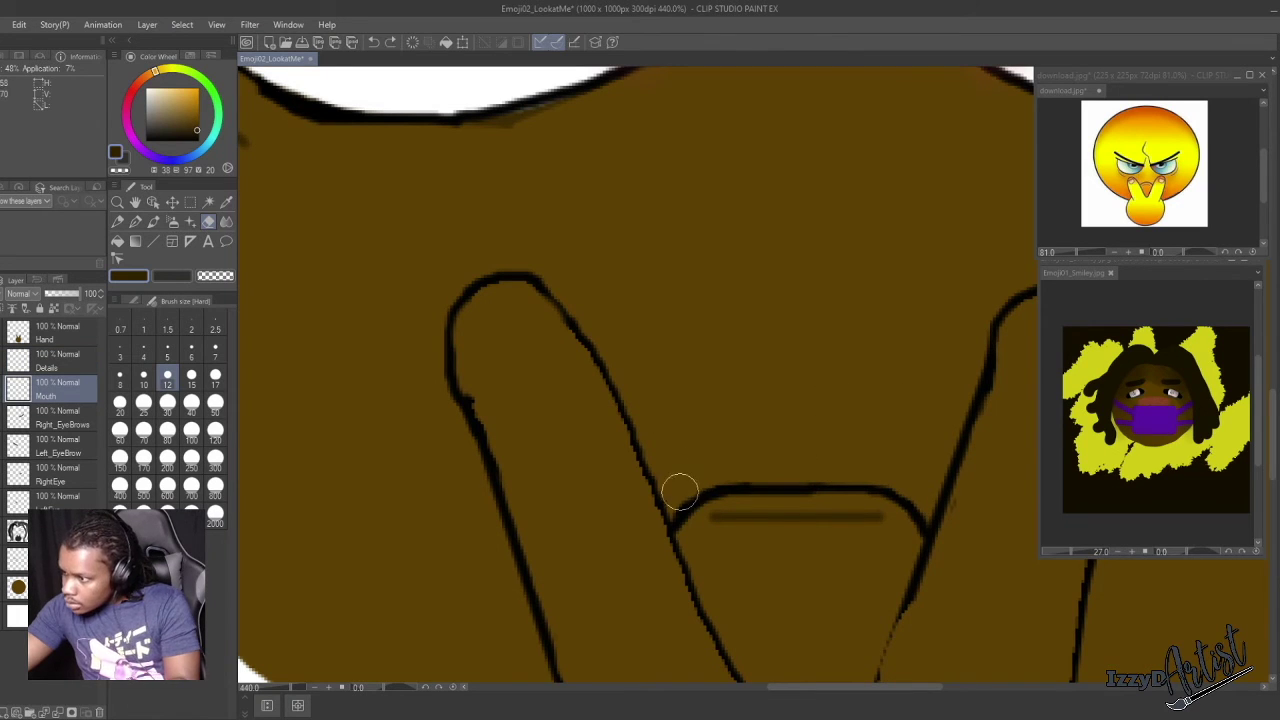
{"action": "scroll", "coordinate": [671, 494], "scroll_direction": "down", "scroll_amount": 8}
{"action": "scroll", "coordinate": [764, 399], "scroll_direction": "up", "scroll_amount": 8}
{"action": "key", "text": "alt+bracketright"}
{"action": "left_click_drag", "start_coordinate": [713, 388], "coordinate": [780, 378]}
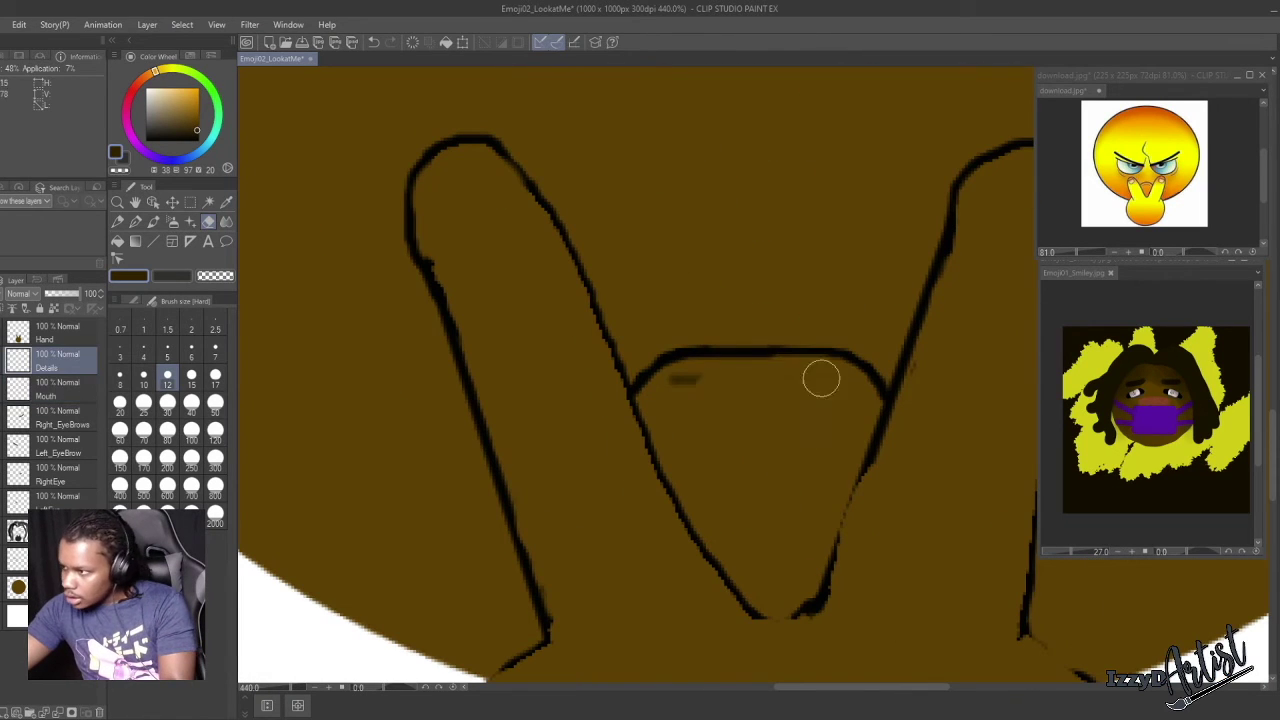
{"action": "key", "text": "p"}
{"action": "left_click_drag", "start_coordinate": [694, 381], "coordinate": [828, 381]}
Draw a dark brown zigzag crease from the right brow up the forehead and a short slanted crease beside the left brow.
{"action": "scroll", "coordinate": [770, 380], "scroll_direction": "down", "scroll_amount": 8}
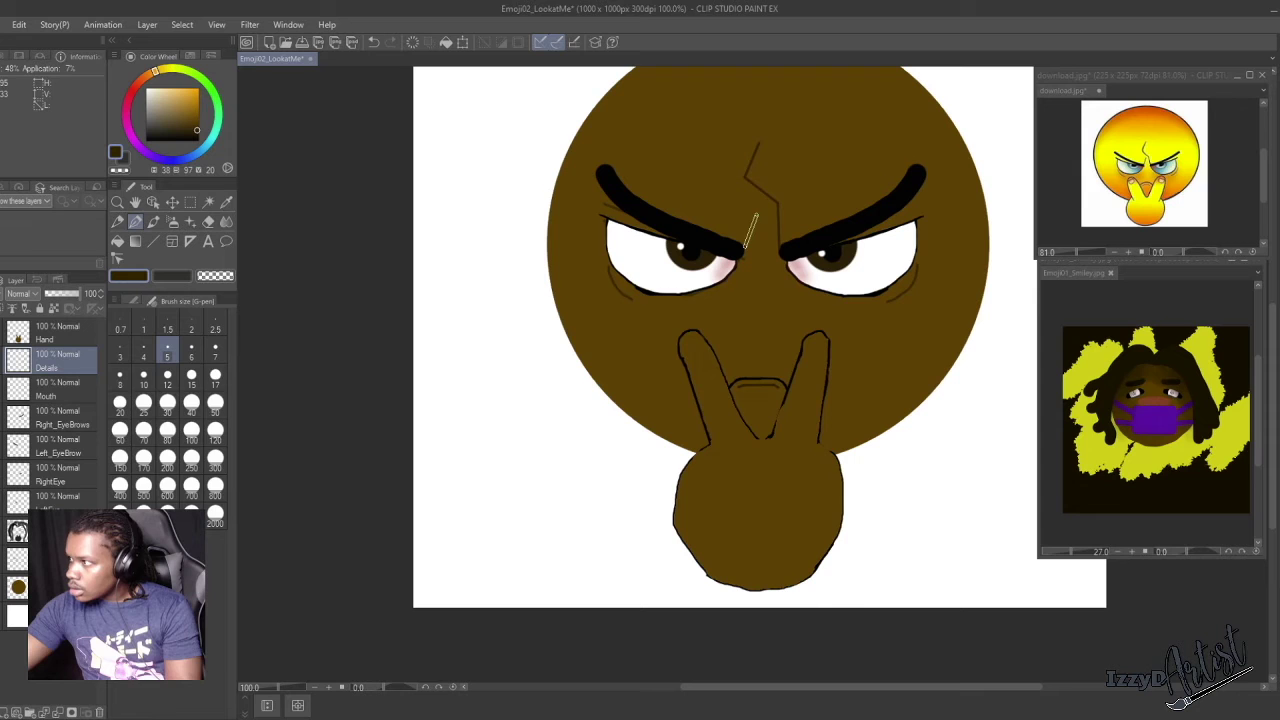
{"action": "key", "text": "e"}
{"action": "key", "text": "p"}
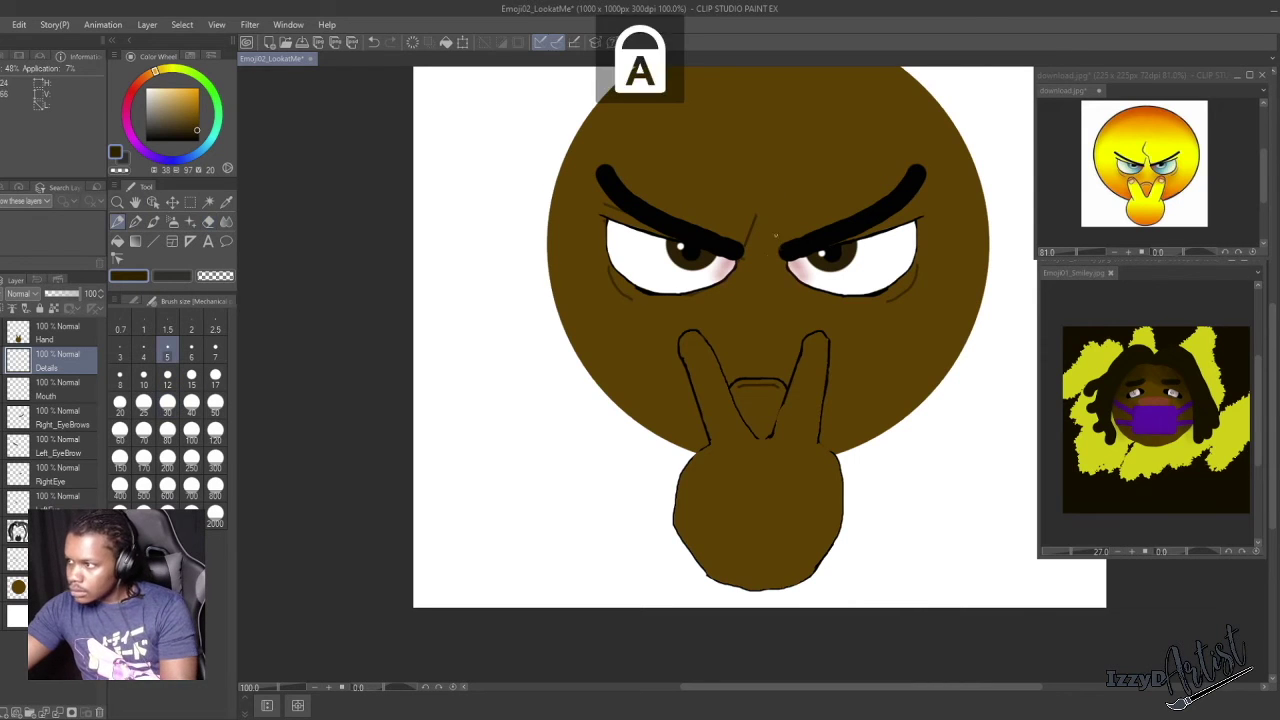
{"action": "scroll", "coordinate": [835, 242], "scroll_direction": "up", "scroll_amount": 2}
{"action": "key", "text": "e"}
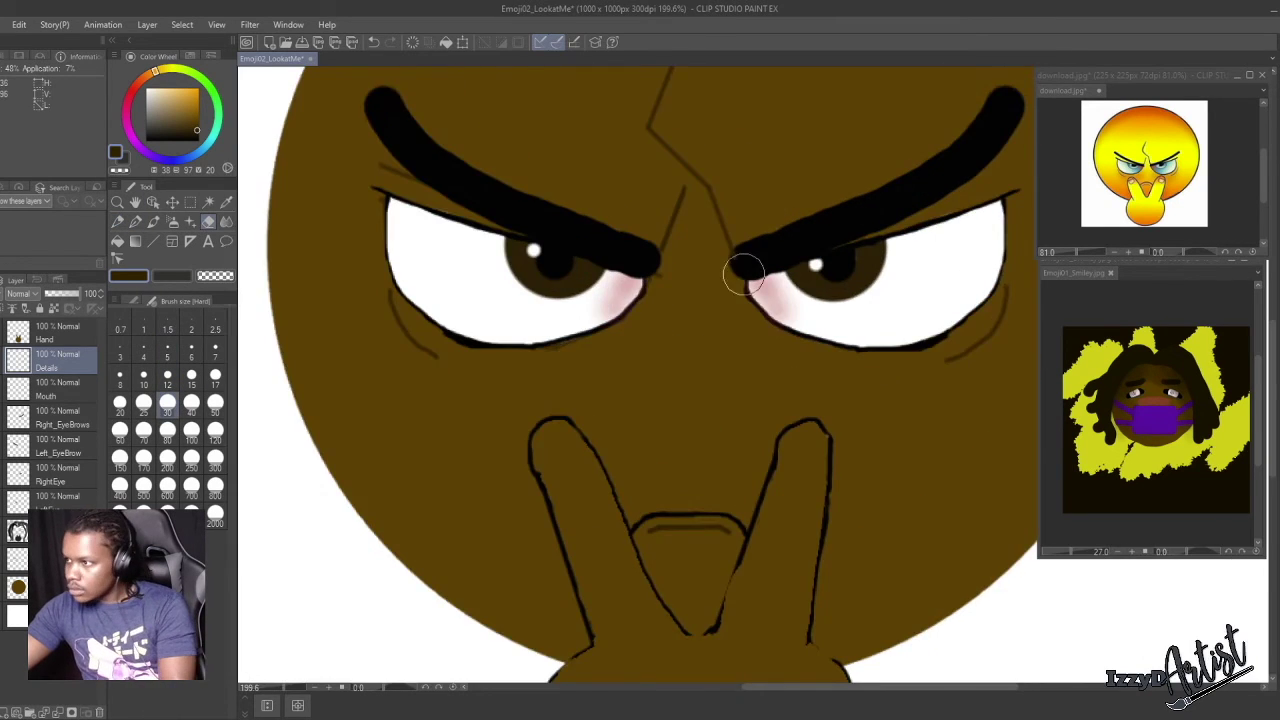
Show the sketch layer and add a new layer named FingerNails above the Hand layer.
{"action": "scroll", "coordinate": [781, 229], "scroll_direction": "down", "scroll_amount": 3}
{"action": "left_click", "coordinate": [2, 531]}
{"action": "left_click", "coordinate": [17, 531]}
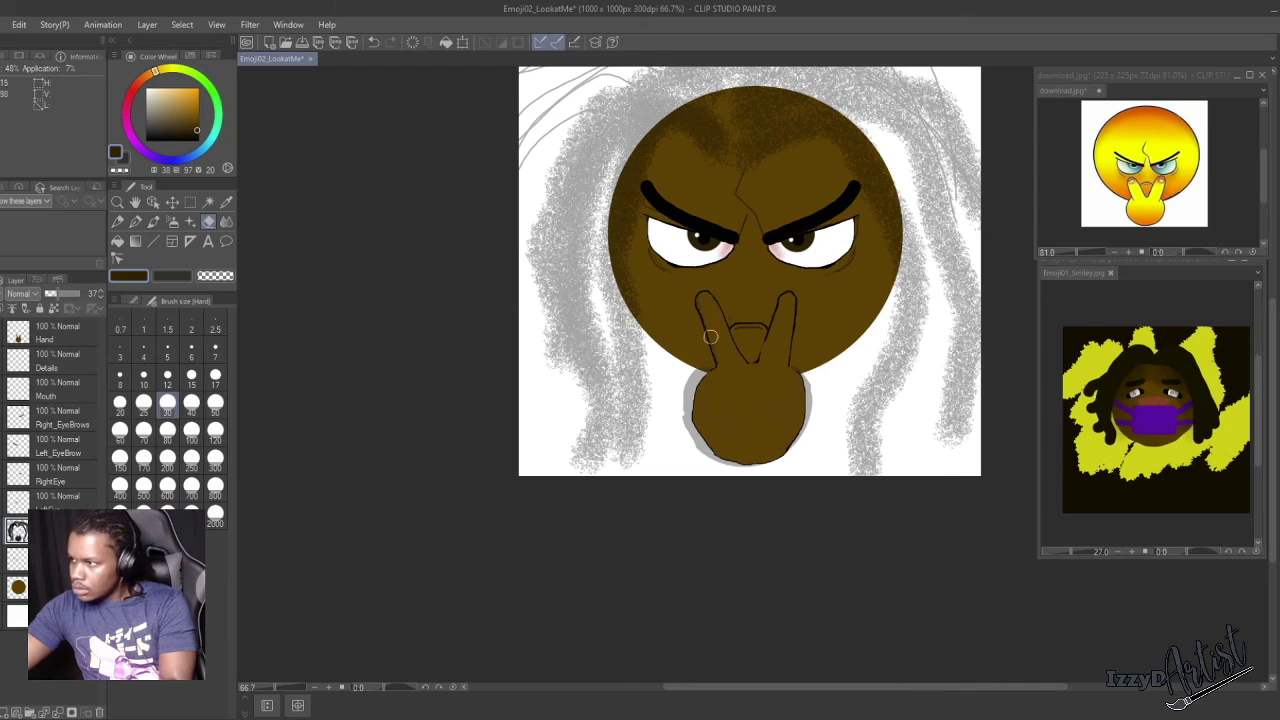
{"action": "scroll", "coordinate": [718, 326], "scroll_direction": "up", "scroll_amount": 1}
{"action": "key", "text": "ctrl+shift+n"}
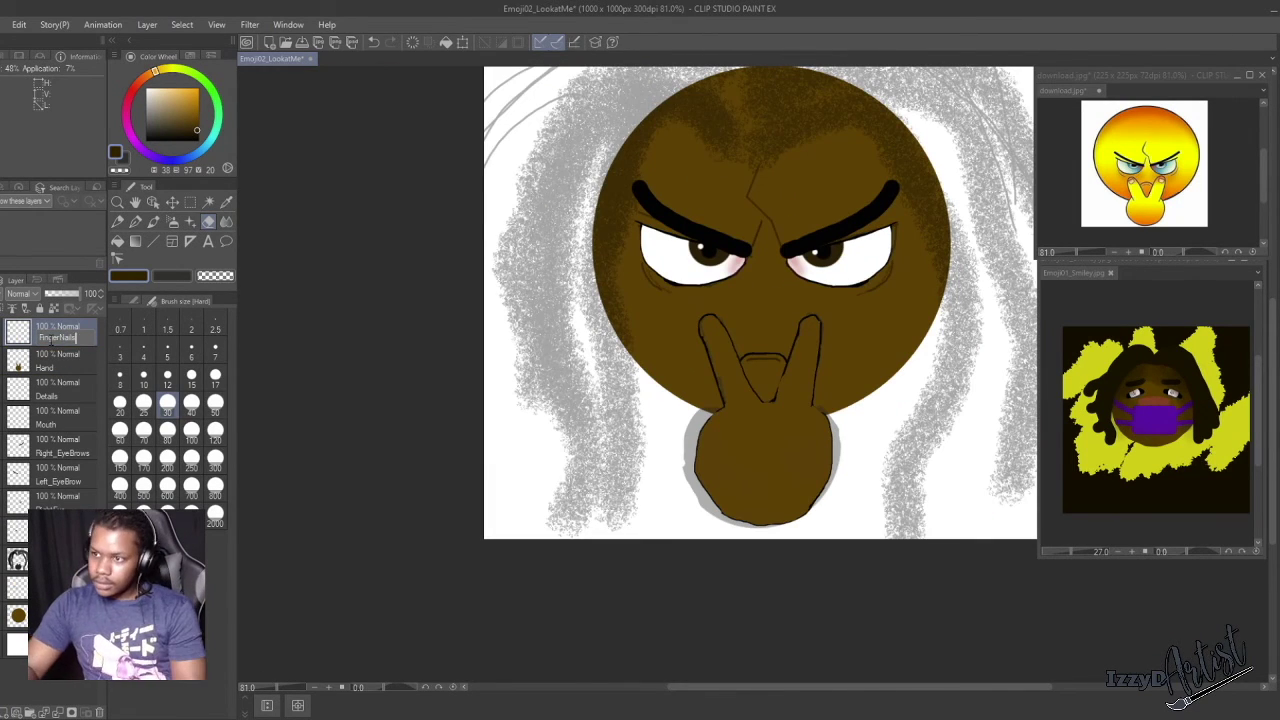
{"action": "key", "text": "Return"}
Dab a soft off-white nail onto each of the two fingertips on the FingerNails layer.
{"action": "scroll", "coordinate": [766, 331], "scroll_direction": "up", "scroll_amount": 6}
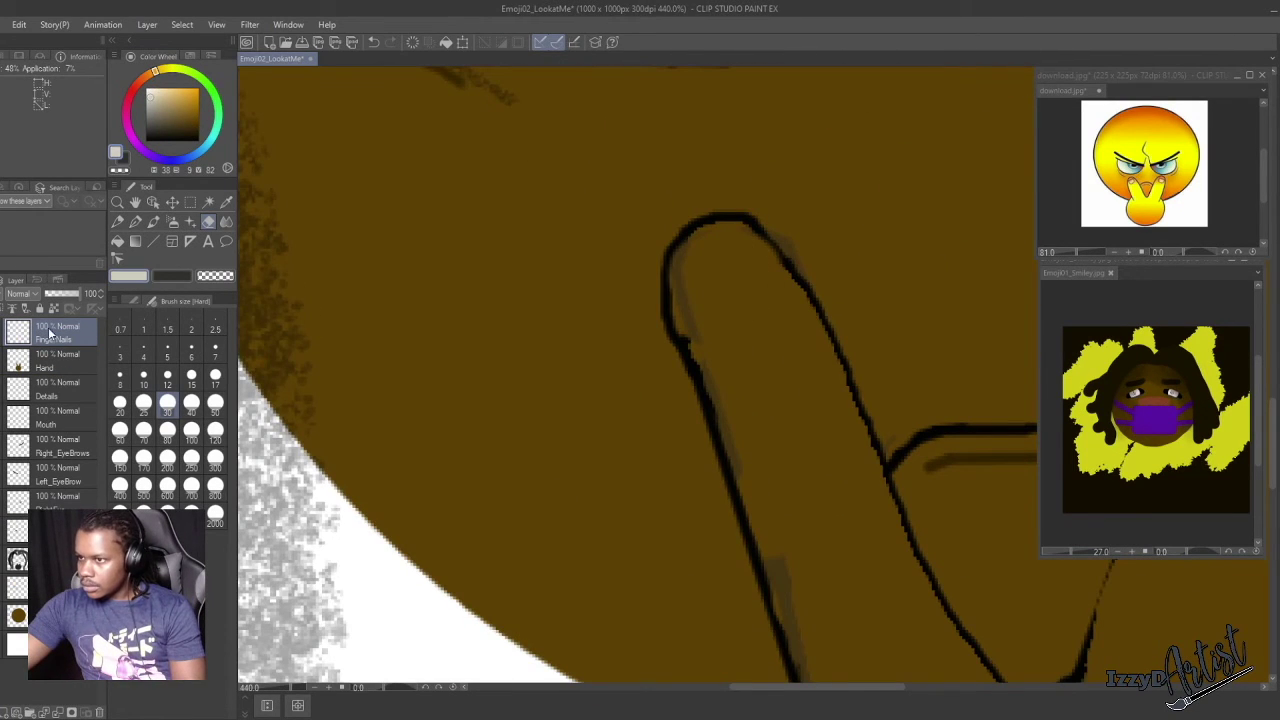
{"action": "key", "text": "p"}
{"action": "left_click", "coordinate": [720, 277]}
{"action": "scroll", "coordinate": [785, 440], "scroll_direction": "down", "scroll_amount": 5}
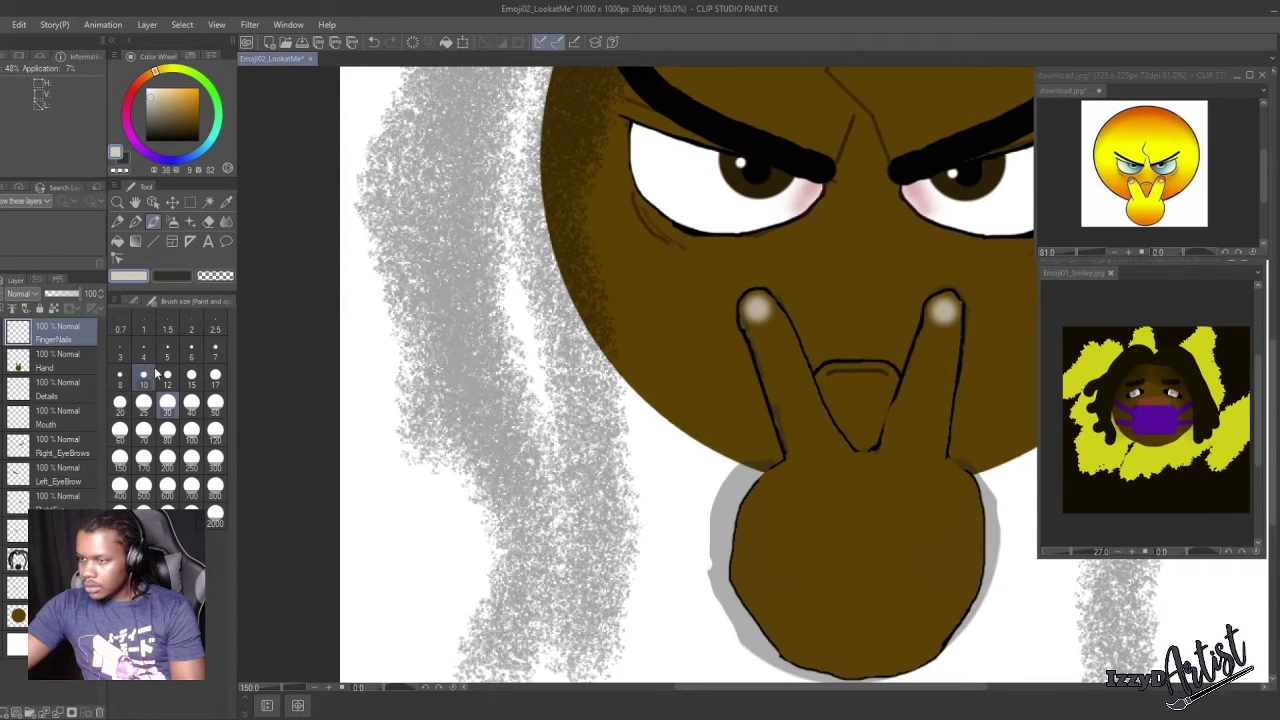
Define the upper edges of both fingernails with off-white strokes using a size 5 brush.
{"action": "scroll", "coordinate": [760, 323], "scroll_direction": "up", "scroll_amount": 3}
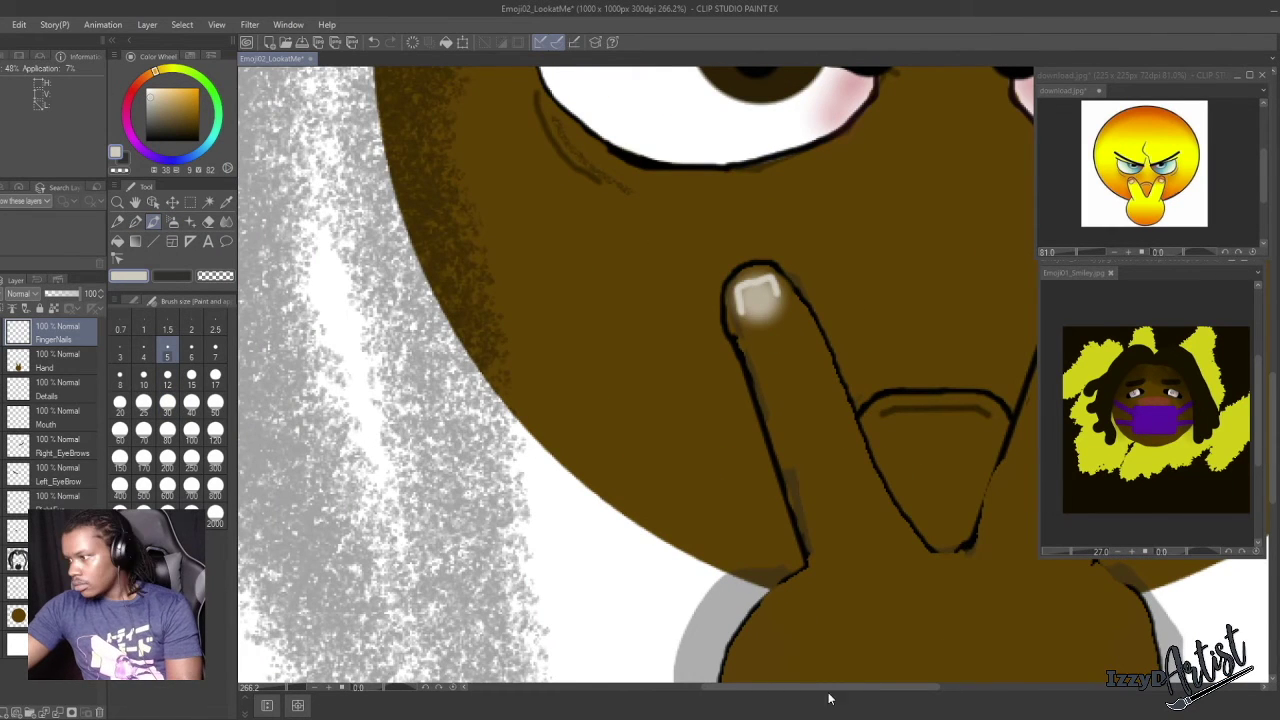
{"action": "left_click_drag", "start_coordinate": [828, 698], "coordinate": [883, 698]}
{"action": "left_click", "coordinate": [862, 298]}
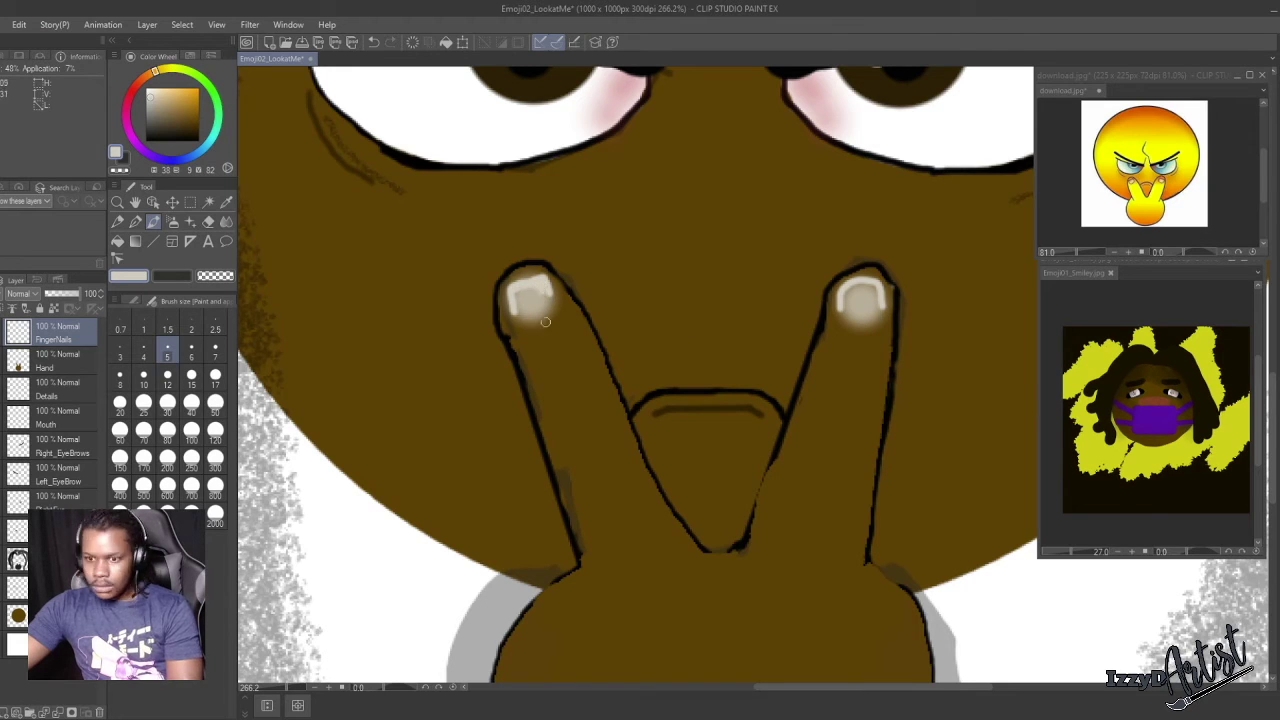
{"action": "key", "text": "p"}
{"action": "right_click", "coordinate": [414, 162]}
{"action": "left_click", "coordinate": [388, 170]}
{"action": "scroll", "coordinate": [580, 270], "scroll_direction": "down", "scroll_amount": 4}
{"action": "scroll", "coordinate": [594, 271], "scroll_direction": "up", "scroll_amount": 5}
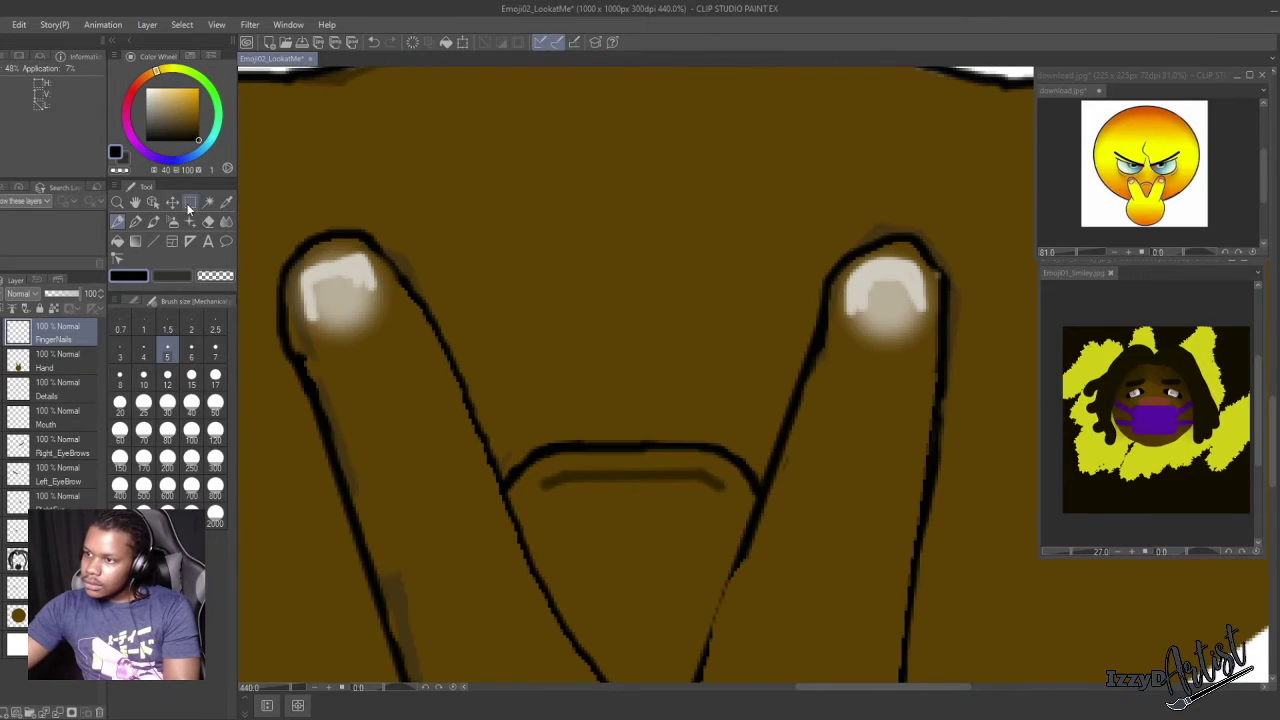
Airbrush both fingernails light pink, HSV 355, 26, 91, with the Soft airbrush at size 12.
{"action": "left_click", "coordinate": [172, 221]}
{"action": "key", "text": "ctrl+z"}
{"action": "left_click", "coordinate": [159, 93]}
{"action": "mouse_move", "coordinate": [353, 269]}
{"action": "left_mouse_down"}
{"action": "mouse_move", "coordinate": [352, 313]}
{"action": "mouse_move", "coordinate": [337, 286]}
{"action": "mouse_move", "coordinate": [360, 288]}
{"action": "left_mouse_up"}
{"action": "left_click_drag", "start_coordinate": [865, 311], "coordinate": [910, 333]}
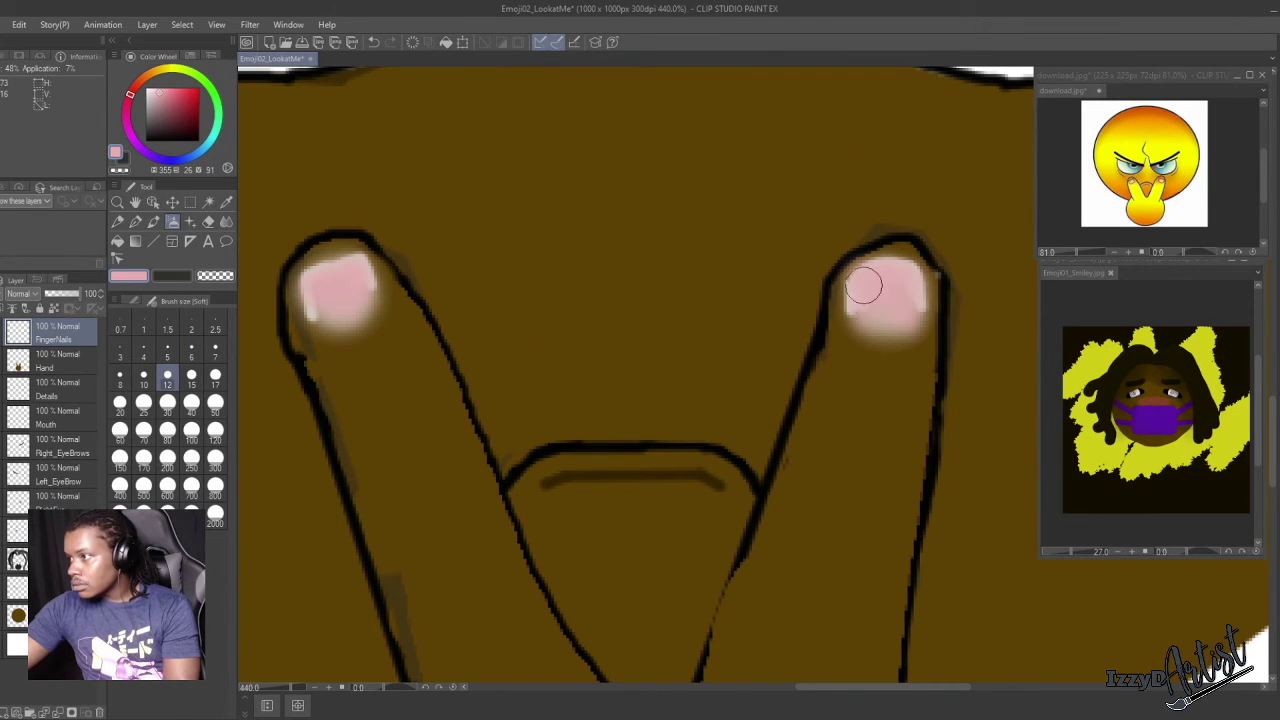
{"action": "left_click_drag", "start_coordinate": [865, 290], "coordinate": [912, 300]}
{"action": "scroll", "coordinate": [815, 336], "scroll_direction": "down", "scroll_amount": 20}
{"action": "scroll", "coordinate": [850, 328], "scroll_direction": "up", "scroll_amount": 5}
{"action": "scroll", "coordinate": [782, 328], "scroll_direction": "up", "scroll_amount": 9}
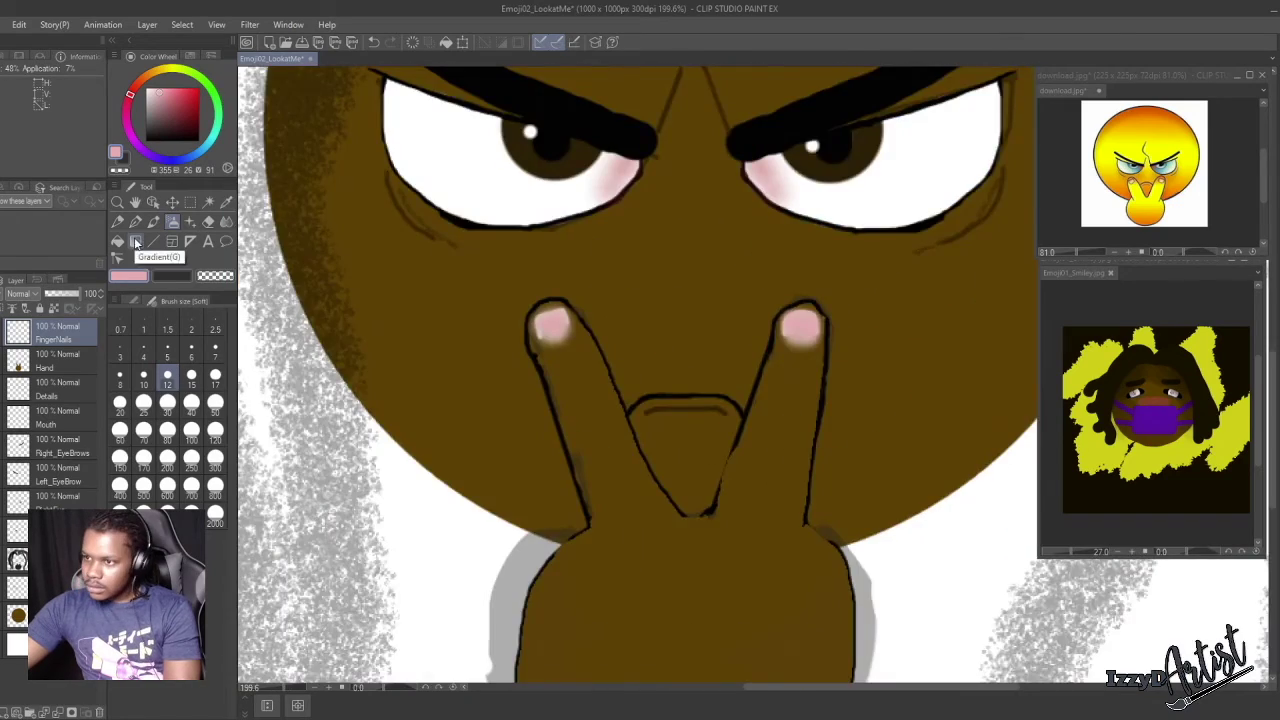
Soften the pink on both fingernails into the skin with the Blend tool at size 12.
{"action": "left_click", "coordinate": [226, 222]}
{"action": "scroll", "coordinate": [540, 338], "scroll_direction": "up", "scroll_amount": 12}
{"action": "left_click", "coordinate": [188, 379]}
{"action": "left_click", "coordinate": [171, 379]}
{"action": "mouse_move", "coordinate": [556, 300]}
{"action": "left_mouse_down"}
{"action": "mouse_move", "coordinate": [603, 326]}
{"action": "mouse_move", "coordinate": [606, 257]}
{"action": "mouse_move", "coordinate": [590, 288]}
{"action": "left_mouse_up"}
{"action": "scroll", "coordinate": [775, 380], "scroll_direction": "down", "scroll_amount": 12}
{"action": "scroll", "coordinate": [752, 360], "scroll_direction": "up", "scroll_amount": 10}
{"action": "mouse_move", "coordinate": [714, 368]}
{"action": "left_mouse_down"}
{"action": "mouse_move", "coordinate": [694, 371]}
{"action": "mouse_move", "coordinate": [680, 345]}
{"action": "mouse_move", "coordinate": [820, 318]}
{"action": "mouse_move", "coordinate": [750, 292]}
{"action": "left_mouse_up"}
{"action": "scroll", "coordinate": [810, 370], "scroll_direction": "down", "scroll_amount": 9}
{"action": "scroll", "coordinate": [980, 375], "scroll_direction": "up", "scroll_amount": 12}
{"action": "scroll", "coordinate": [748, 365], "scroll_direction": "down", "scroll_amount": 15}
{"action": "scroll", "coordinate": [700, 392], "scroll_direction": "down", "scroll_amount": 6}
{"action": "scroll", "coordinate": [643, 386], "scroll_direction": "up", "scroll_amount": 12}
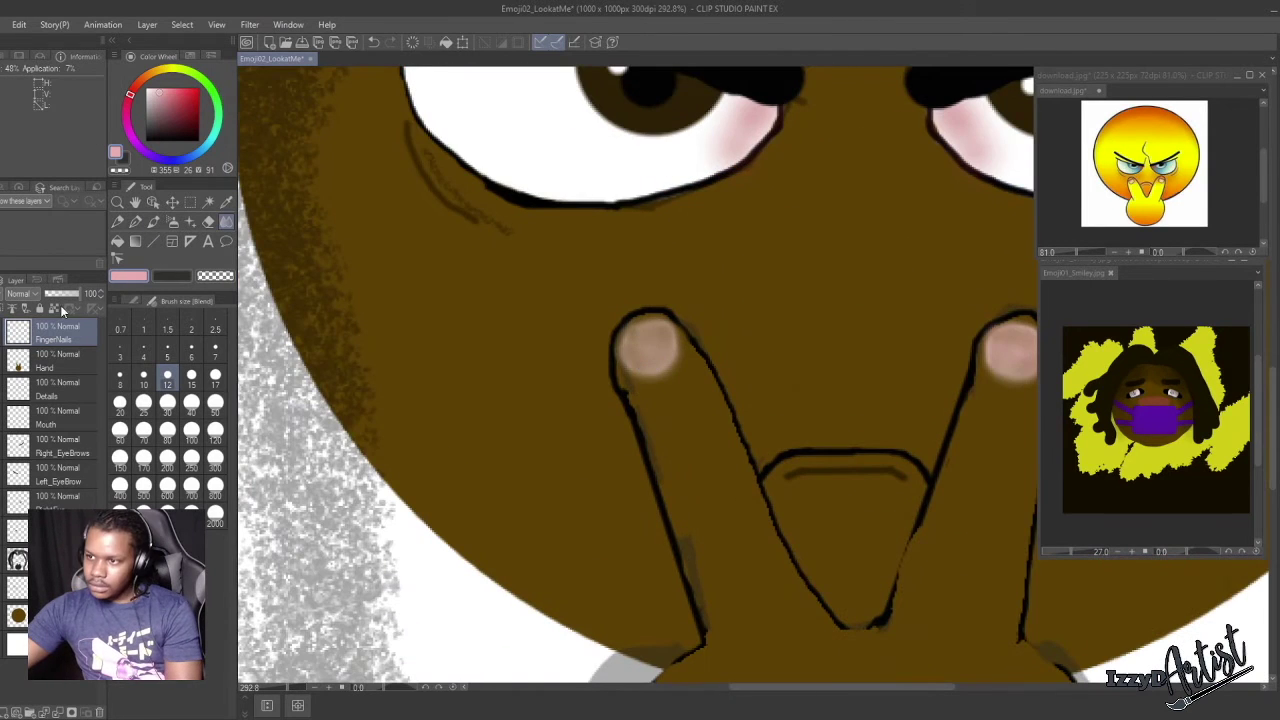
Outline both fingernails with thin black lines using the G-pen at size 1, cleaning up with the size 12 Hard eraser.
{"action": "left_click", "coordinate": [135, 222]}
{"action": "left_click", "coordinate": [520, 191], "text": "alt"}
{"action": "scroll", "coordinate": [522, 320], "scroll_direction": "up", "scroll_amount": 4}
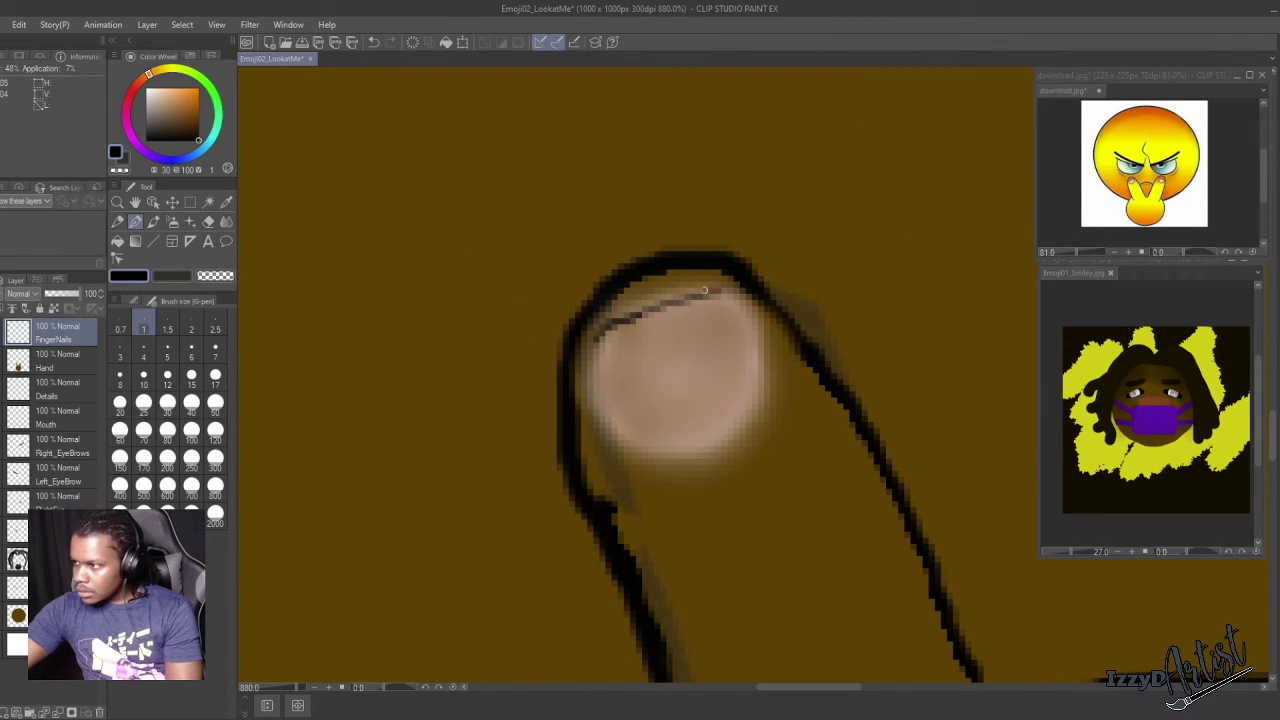
{"action": "left_click_drag", "start_coordinate": [595, 405], "coordinate": [734, 420]}
{"action": "left_click", "coordinate": [208, 222]}
{"action": "left_click", "coordinate": [167, 378]}
{"action": "mouse_move", "coordinate": [581, 440]}
{"action": "left_mouse_down"}
{"action": "mouse_move", "coordinate": [714, 491]}
{"action": "mouse_move", "coordinate": [788, 321]}
{"action": "mouse_move", "coordinate": [691, 258]}
{"action": "left_mouse_up"}
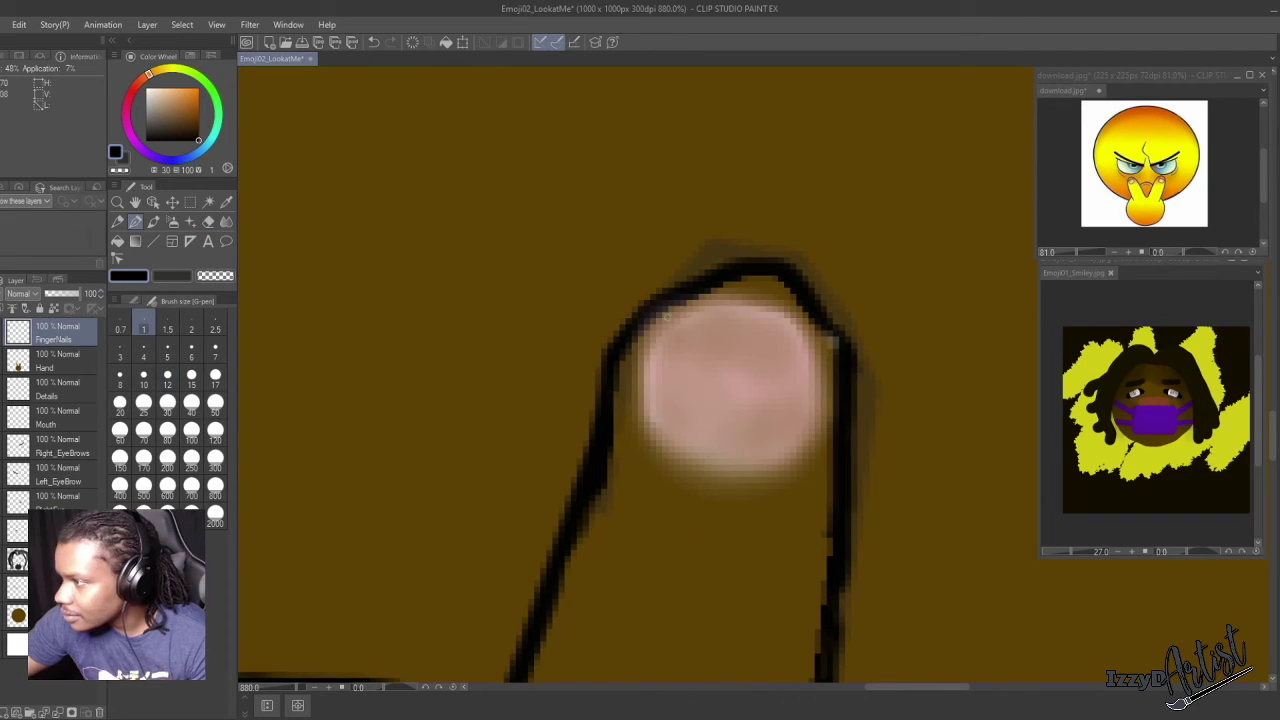
{"action": "mouse_move", "coordinate": [676, 316]}
{"action": "left_mouse_down"}
{"action": "mouse_move", "coordinate": [798, 324]}
{"action": "mouse_move", "coordinate": [780, 462]}
{"action": "mouse_move", "coordinate": [649, 379]}
{"action": "mouse_move", "coordinate": [750, 484]}
{"action": "left_mouse_up"}
{"action": "mouse_move", "coordinate": [786, 529]}
{"action": "left_mouse_down"}
{"action": "mouse_move", "coordinate": [606, 363]}
{"action": "mouse_move", "coordinate": [869, 374]}
{"action": "left_mouse_up"}
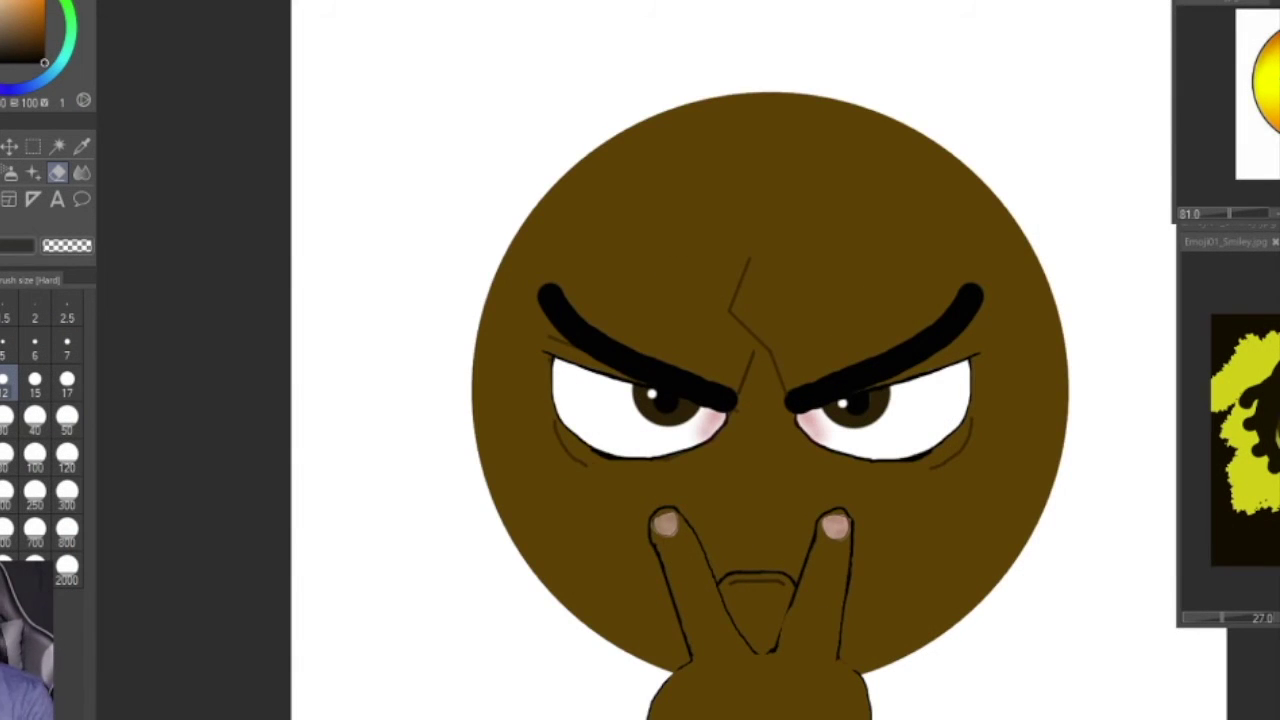
{"action": "scroll", "coordinate": [391, 529], "scroll_direction": "up", "scroll_amount": 2}
{"action": "scroll", "coordinate": [612, 590], "scroll_direction": "down", "scroll_amount": 1}
{"action": "left_click", "coordinate": [286, 211], "text": "alt"}
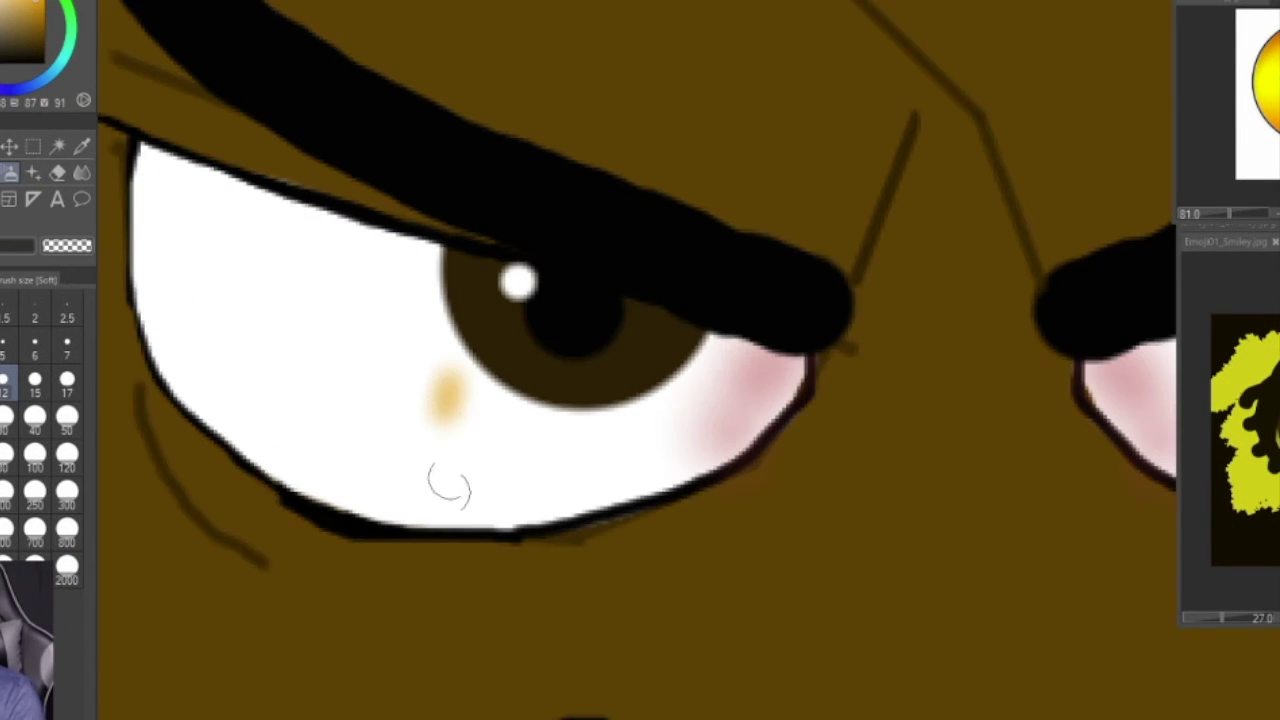
{"action": "key", "text": "ctrl+z"}
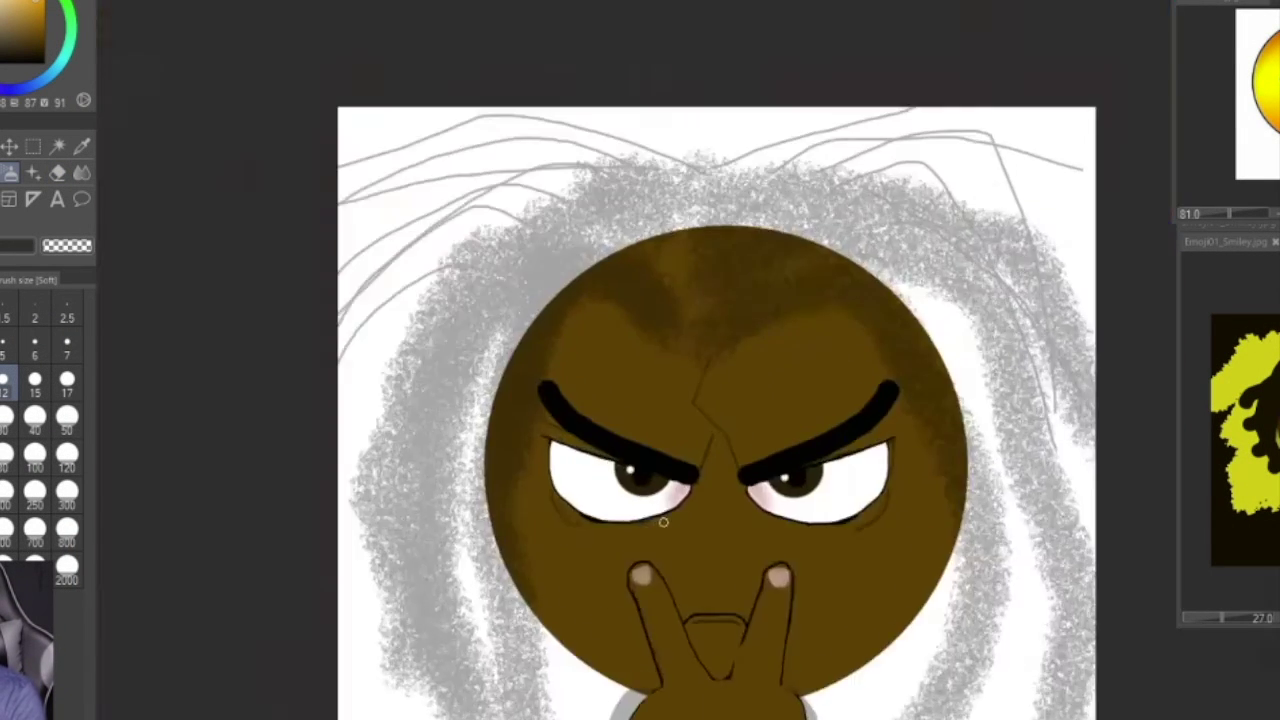
{"action": "scroll", "coordinate": [663, 521], "scroll_direction": "up", "scroll_amount": 1}
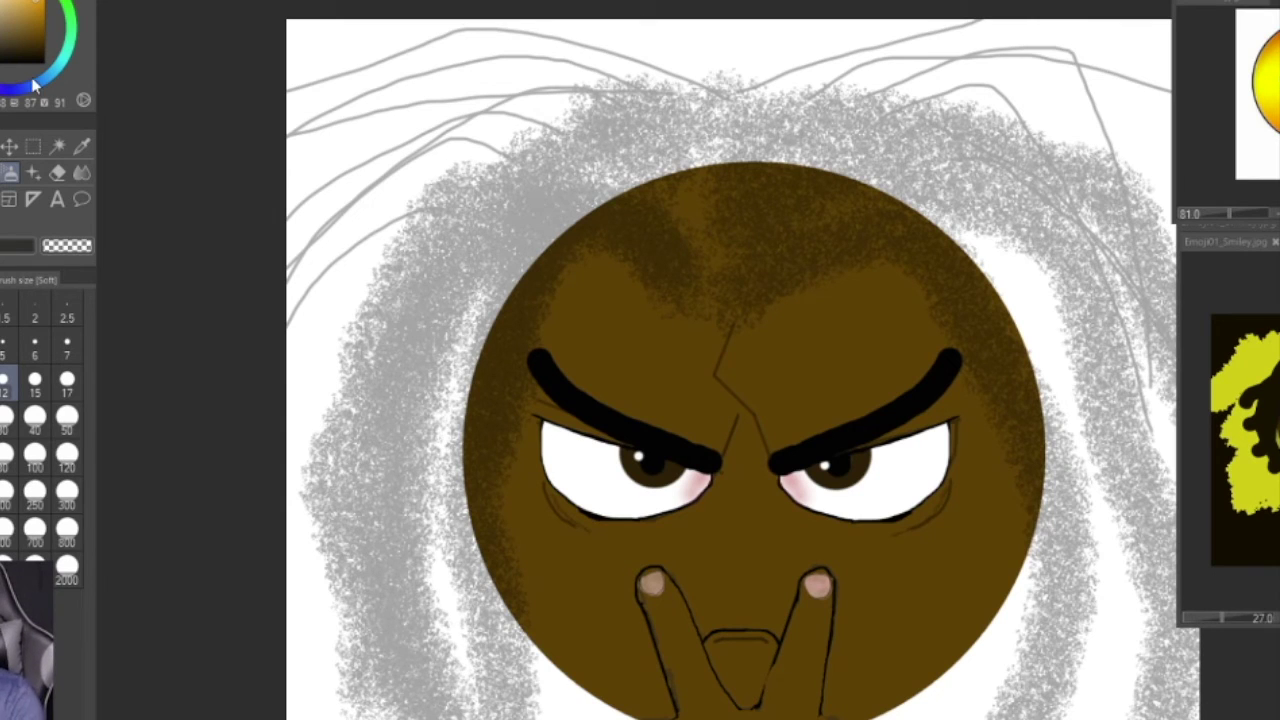
Choose the Paint and apply watercolor brush at size 80 for the hair.
{"action": "left_click", "coordinate": [0, 173]}
{"action": "left_click", "coordinate": [8, 460]}
{"action": "left_click", "coordinate": [704, 460], "text": "alt"}
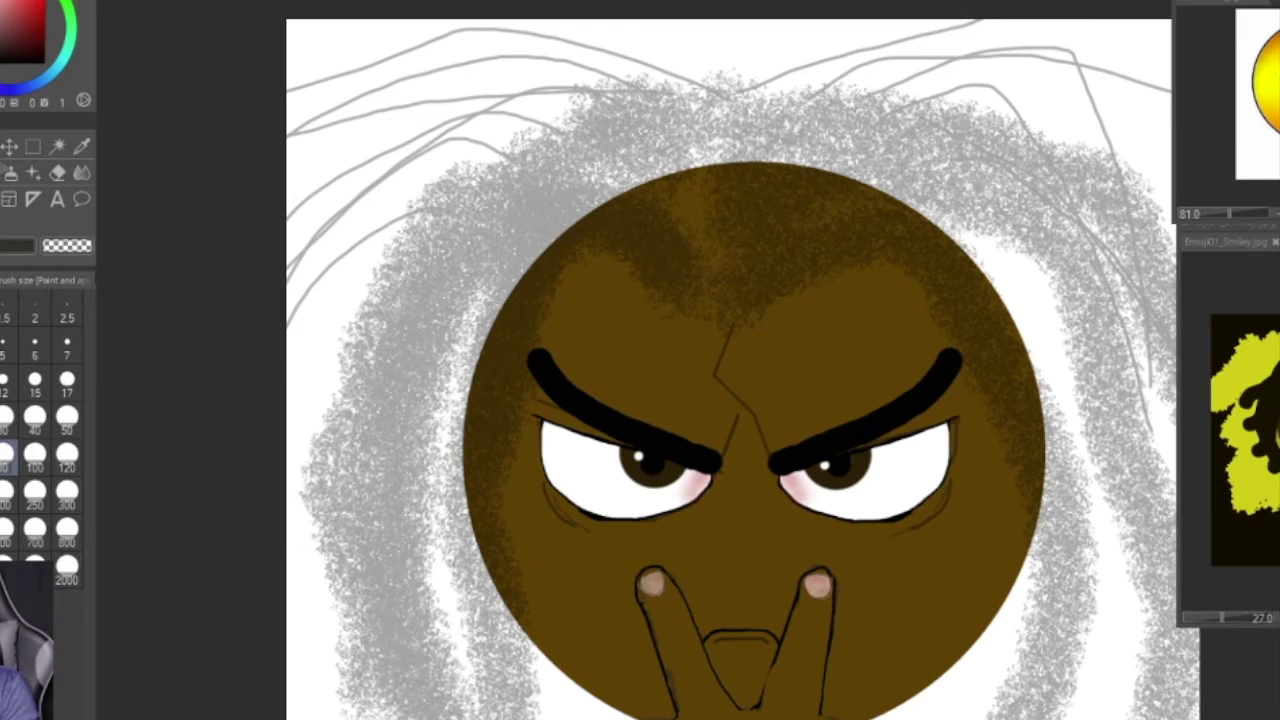
{"action": "left_click", "coordinate": [3, 280]}
{"action": "mouse_move", "coordinate": [679, 279]}
{"action": "left_mouse_down"}
{"action": "mouse_move", "coordinate": [637, 300]}
{"action": "mouse_move", "coordinate": [471, 243]}
{"action": "left_mouse_up"}
{"action": "key", "text": "ctrl+z"}
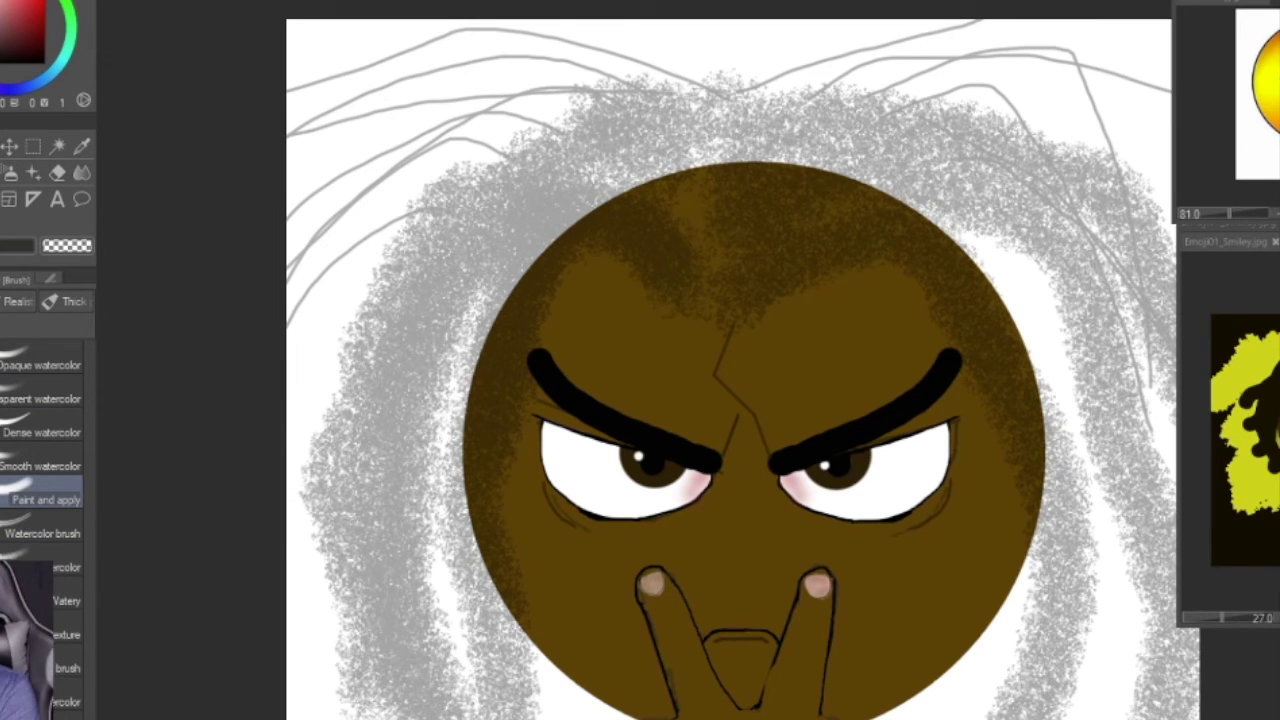
{"action": "left_click_drag", "start_coordinate": [681, 286], "coordinate": [537, 248]}
{"action": "key", "text": "ctrl+z"}
{"action": "left_click", "coordinate": [627, 369], "text": "alt"}
{"action": "left_click", "coordinate": [40, 54]}
{"action": "left_click_drag", "start_coordinate": [672, 272], "coordinate": [528, 238]}
{"action": "key", "text": "ctrl+z"}
Paint an off-white stroke above the forehead's centre and one dark brown dreadlock, HSV 38, 91, 15, down each side of the face.
{"action": "left_click_drag", "start_coordinate": [726, 280], "coordinate": [740, 32]}
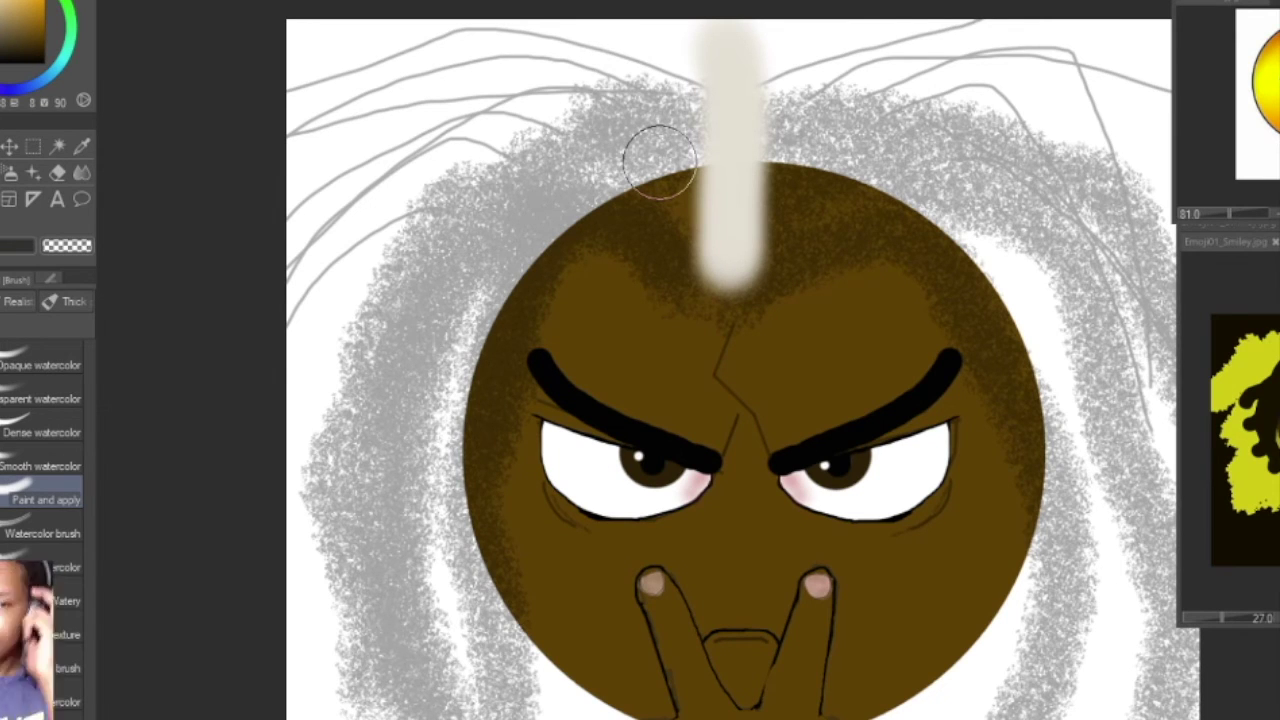
{"action": "mouse_move", "coordinate": [694, 269]}
{"action": "left_mouse_down"}
{"action": "mouse_move", "coordinate": [587, 229]}
{"action": "mouse_move", "coordinate": [530, 712]}
{"action": "left_mouse_up"}
{"action": "scroll", "coordinate": [543, 702], "scroll_direction": "down", "scroll_amount": 3}
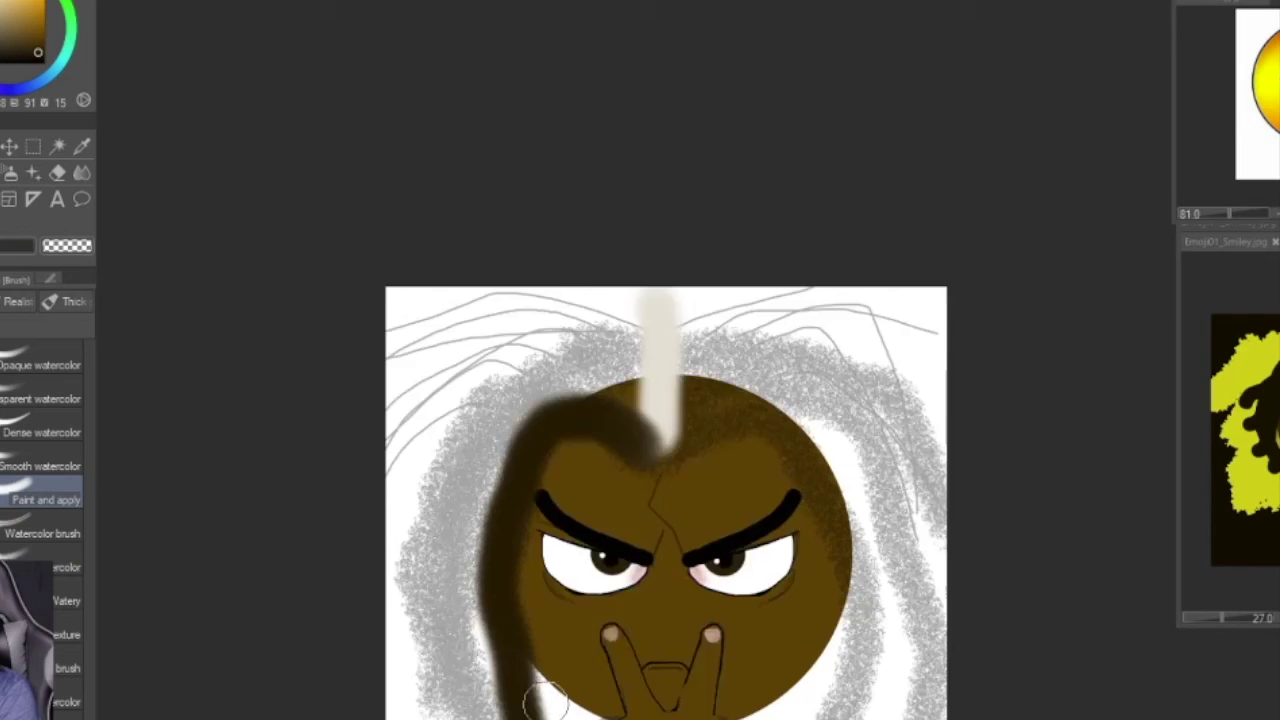
{"action": "mouse_move", "coordinate": [612, 530]}
{"action": "left_mouse_down"}
{"action": "mouse_move", "coordinate": [674, 506]}
{"action": "mouse_move", "coordinate": [740, 705]}
{"action": "left_mouse_up"}
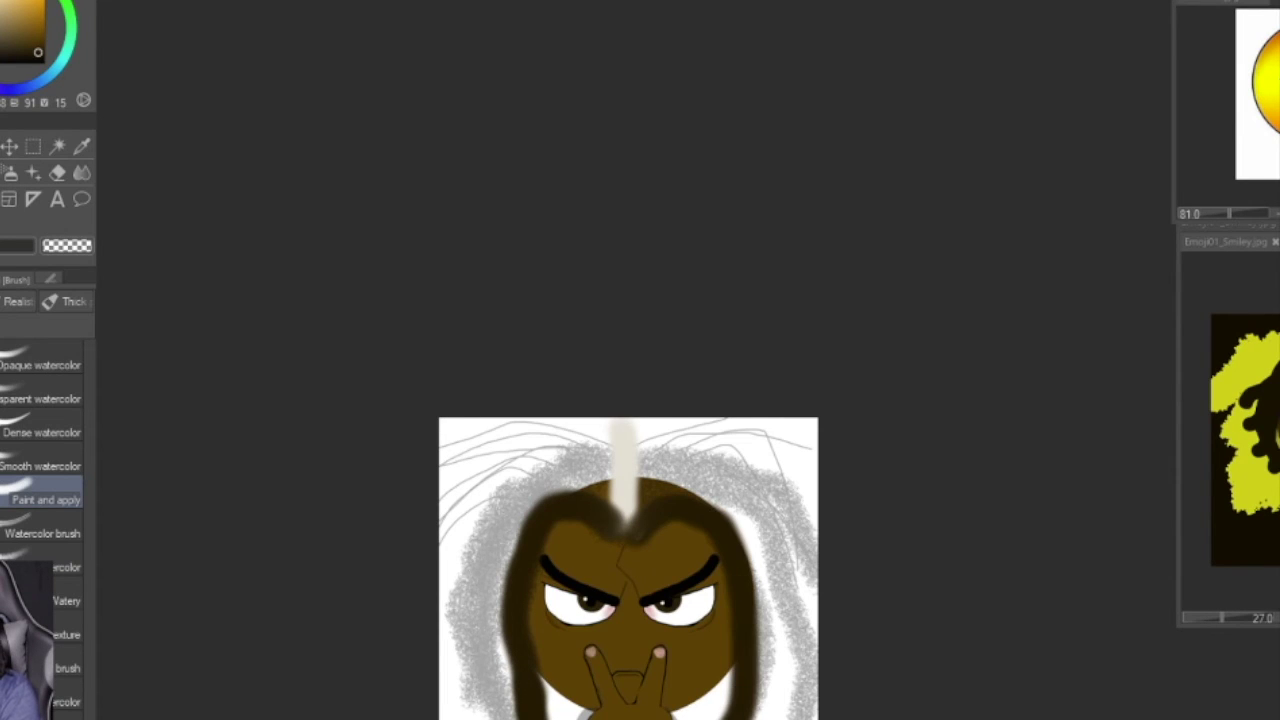
Paint additional dark brown dreadlocks outside the first ones, curving from the parting down past the face.
{"action": "scroll", "coordinate": [650, 508], "scroll_direction": "up", "scroll_amount": 4}
{"action": "scroll", "coordinate": [570, 490], "scroll_direction": "down", "scroll_amount": 1}
{"action": "left_click_drag", "start_coordinate": [550, 520], "coordinate": [920, 663]}
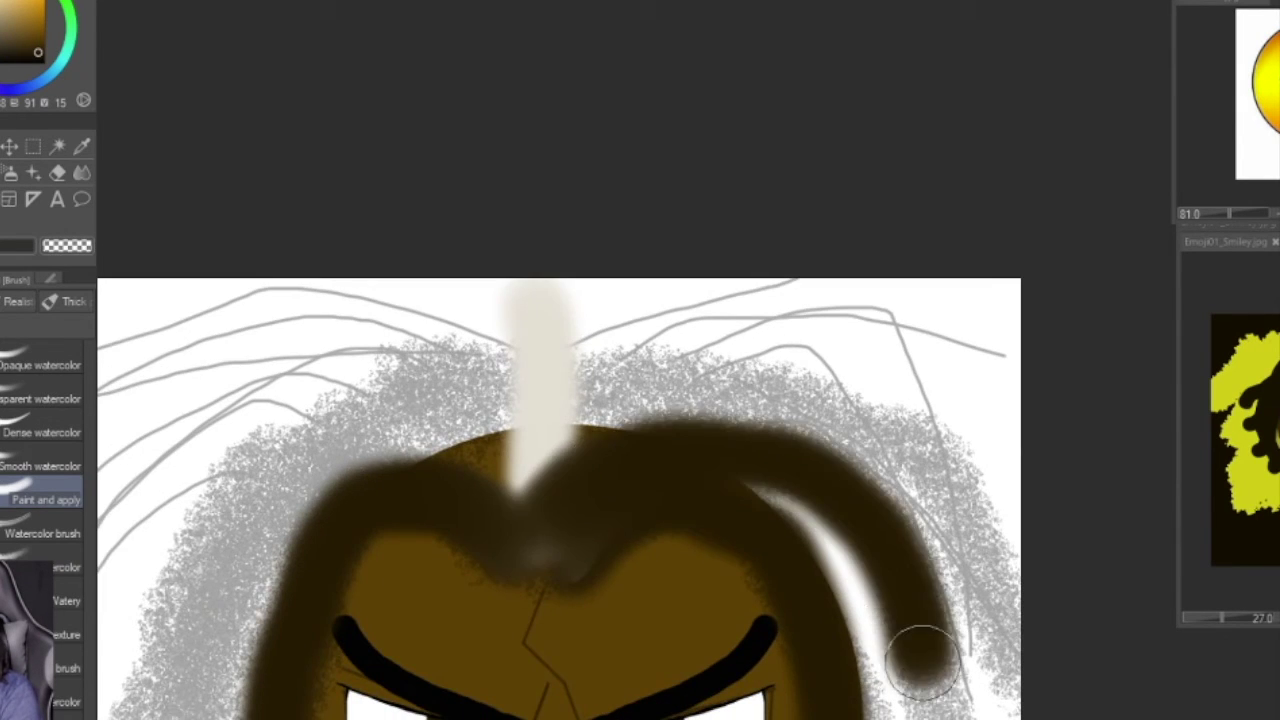
{"action": "scroll", "coordinate": [926, 628], "scroll_direction": "down", "scroll_amount": 4}
{"action": "left_click_drag", "start_coordinate": [922, 580], "coordinate": [942, 653]}
{"action": "scroll", "coordinate": [866, 582], "scroll_direction": "up", "scroll_amount": 2}
{"action": "mouse_move", "coordinate": [836, 562]}
{"action": "left_mouse_down"}
{"action": "mouse_move", "coordinate": [968, 680]}
{"action": "mouse_move", "coordinate": [971, 517]}
{"action": "mouse_move", "coordinate": [973, 630]}
{"action": "left_mouse_up"}
{"action": "scroll", "coordinate": [969, 680], "scroll_direction": "down", "scroll_amount": 1}
{"action": "mouse_move", "coordinate": [948, 466]}
{"action": "left_mouse_down"}
{"action": "mouse_move", "coordinate": [820, 418]}
{"action": "mouse_move", "coordinate": [715, 665]}
{"action": "mouse_move", "coordinate": [708, 502]}
{"action": "mouse_move", "coordinate": [838, 402]}
{"action": "mouse_move", "coordinate": [991, 500]}
{"action": "mouse_move", "coordinate": [992, 516]}
{"action": "left_mouse_up"}
{"action": "scroll", "coordinate": [908, 433], "scroll_direction": "up", "scroll_amount": 1}
{"action": "scroll", "coordinate": [902, 431], "scroll_direction": "down", "scroll_amount": 1}
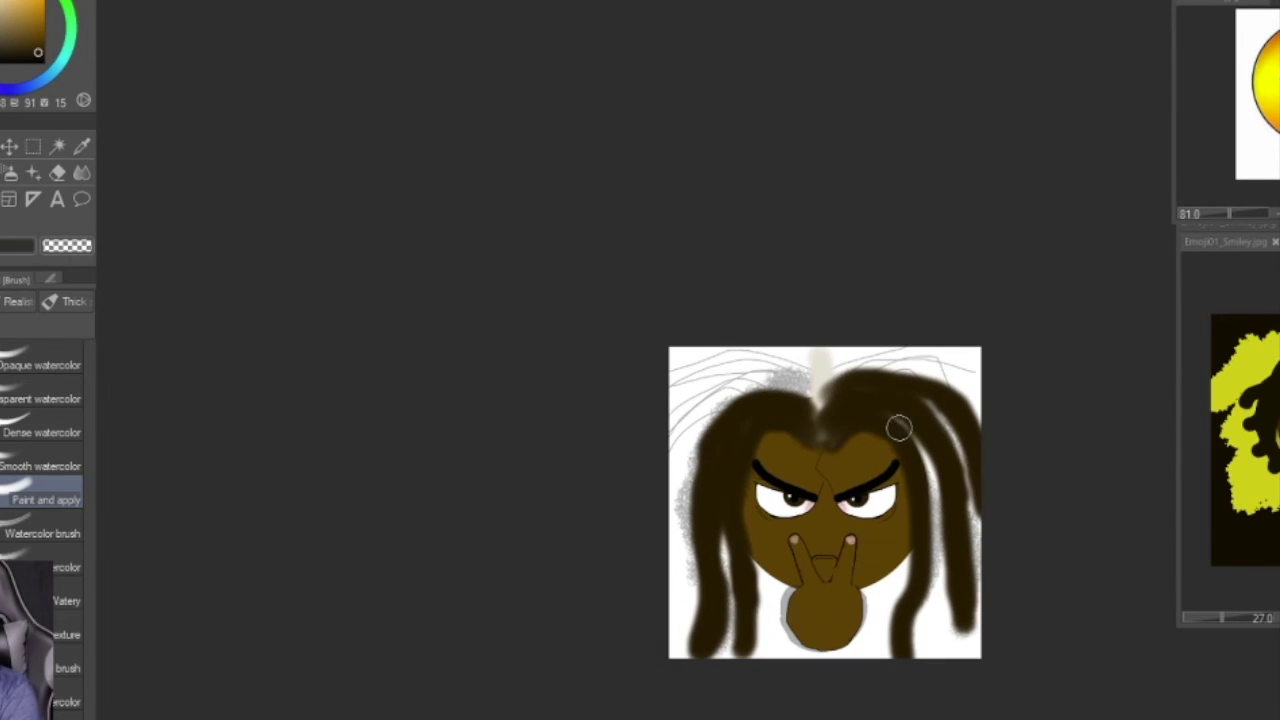
Fill out the crown and thicken the outer dreadlocks on both sides with dark brown strokes.
{"action": "mouse_move", "coordinate": [803, 390]}
{"action": "left_mouse_down"}
{"action": "mouse_move", "coordinate": [687, 501]}
{"action": "mouse_move", "coordinate": [682, 593]}
{"action": "left_mouse_up"}
{"action": "left_click_drag", "start_coordinate": [740, 395], "coordinate": [861, 370]}
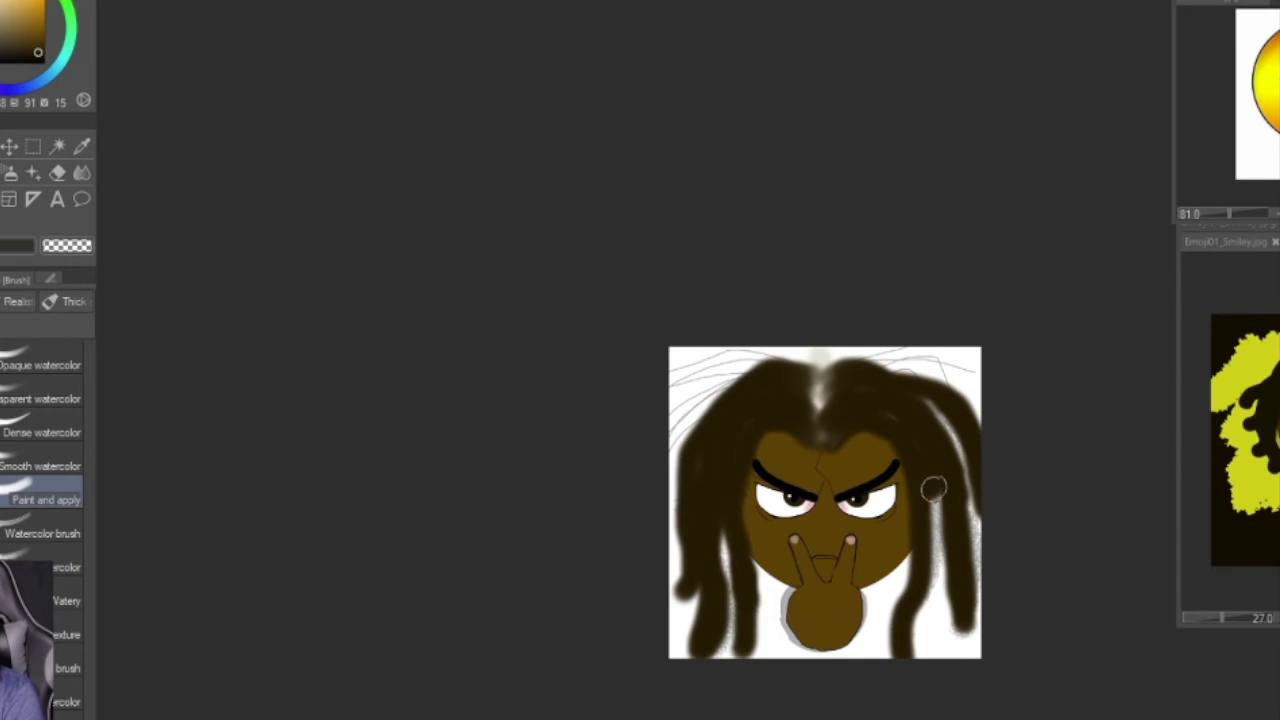
{"action": "left_click_drag", "start_coordinate": [927, 457], "coordinate": [938, 645]}
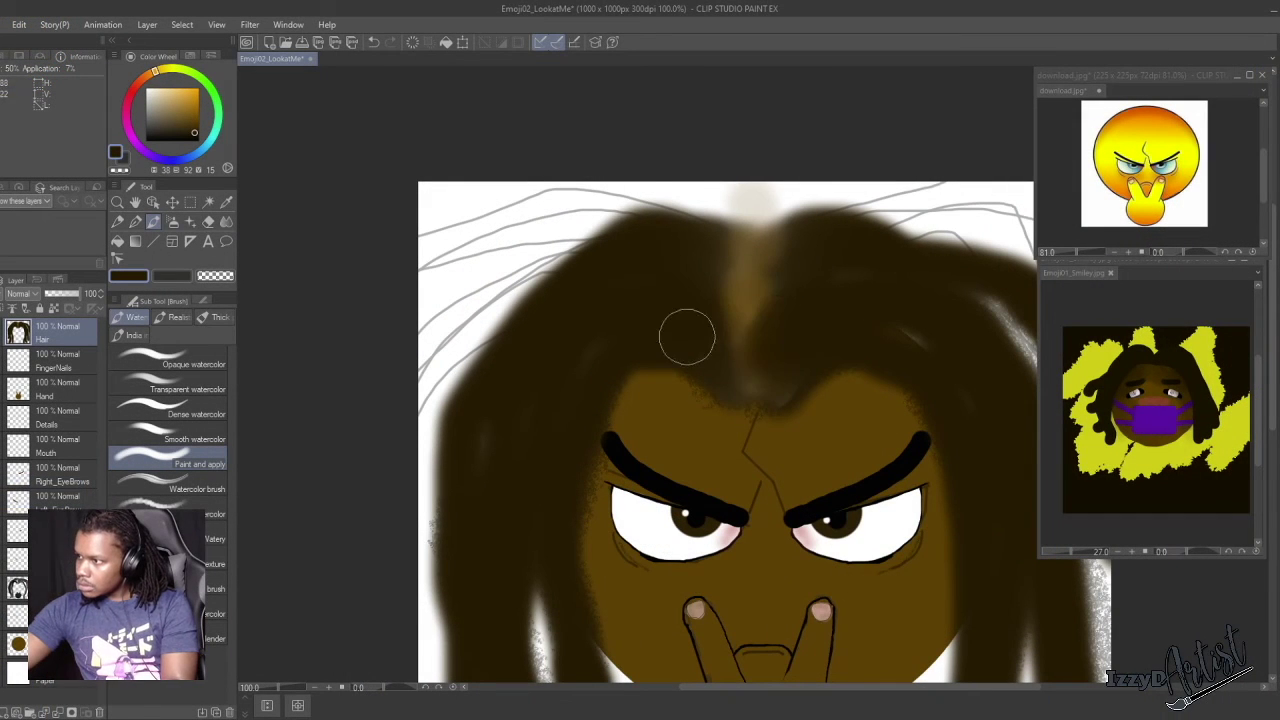
{"action": "mouse_move", "coordinate": [687, 337]}
{"action": "left_mouse_down"}
{"action": "mouse_move", "coordinate": [711, 246]}
{"action": "mouse_move", "coordinate": [870, 238]}
{"action": "left_mouse_up"}
{"action": "key", "text": "ctrl+minus"}
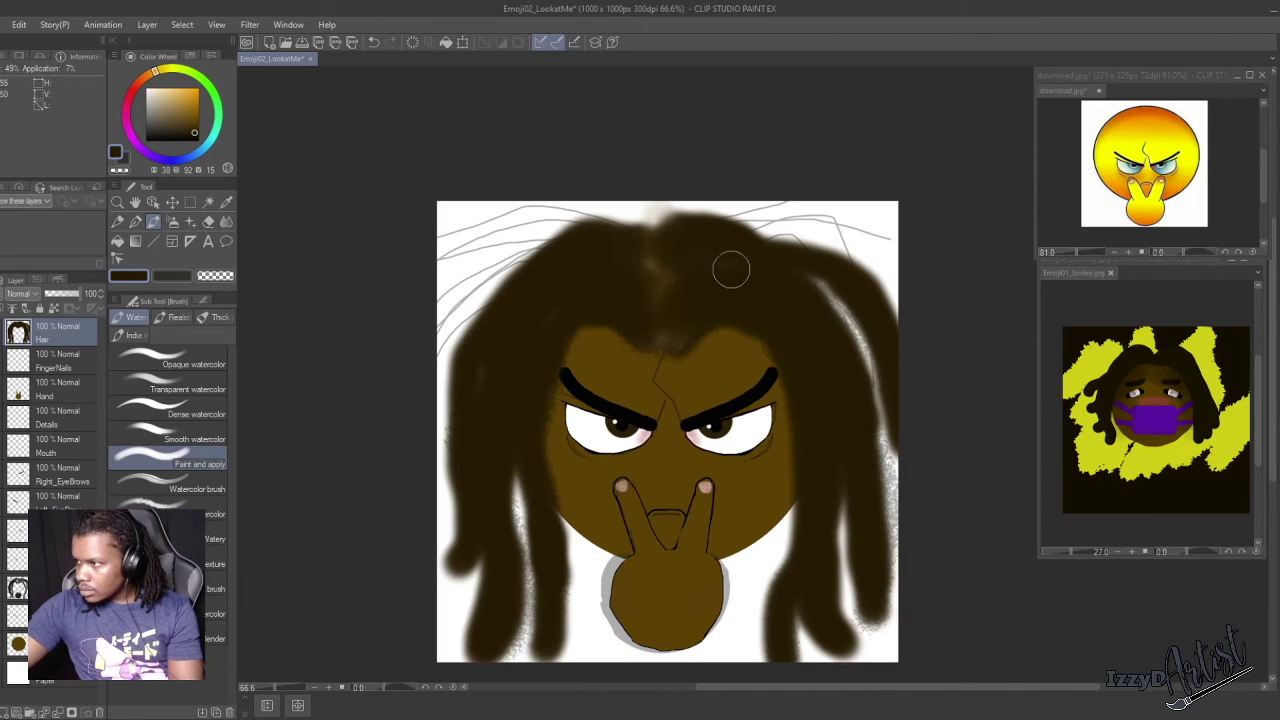
{"action": "left_click_drag", "start_coordinate": [756, 281], "coordinate": [898, 530]}
Try a thin white line separating the left-hand dreadlocks with the G-pen at size 1.
{"action": "left_click", "coordinate": [135, 222]}
{"action": "left_click", "coordinate": [593, 607], "text": "alt"}
{"action": "scroll", "coordinate": [559, 349], "scroll_direction": "up", "scroll_amount": 5}
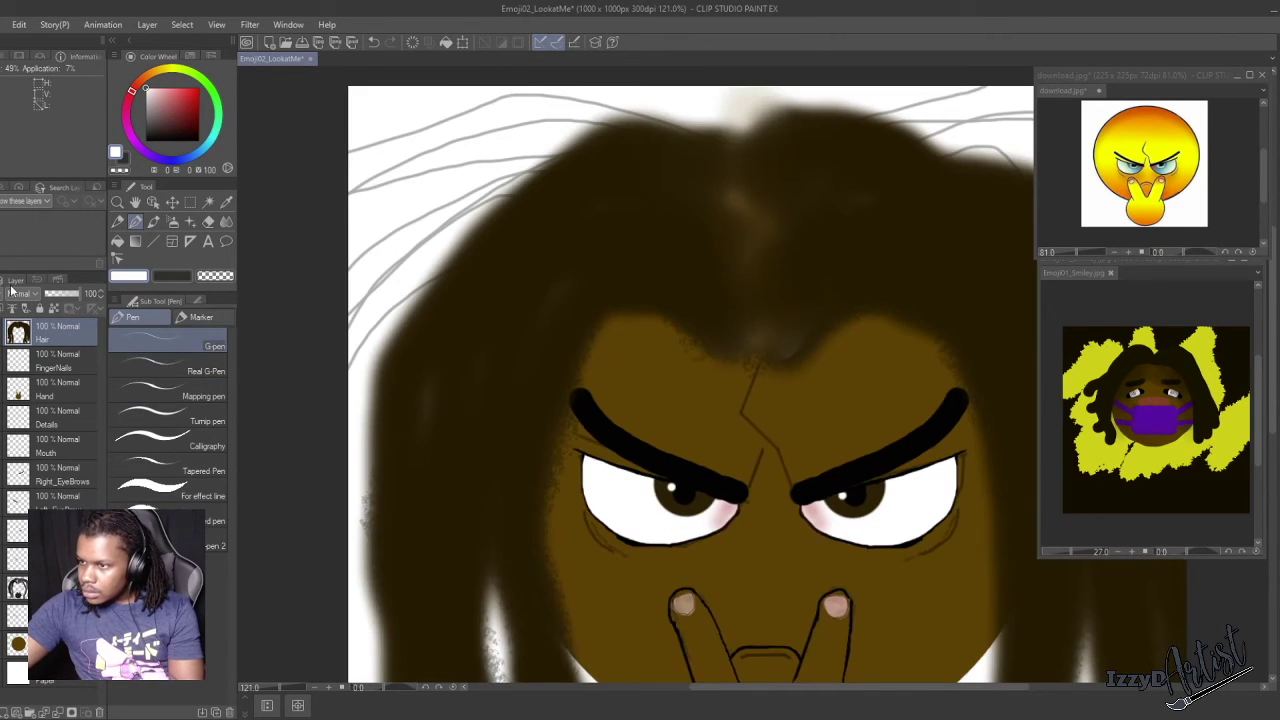
{"action": "left_click", "coordinate": [198, 300]}
{"action": "left_click", "coordinate": [143, 322]}
{"action": "left_click_drag", "start_coordinate": [549, 278], "coordinate": [532, 324]}
{"action": "scroll", "coordinate": [550, 361], "scroll_direction": "down", "scroll_amount": 8}
{"action": "scroll", "coordinate": [534, 370], "scroll_direction": "up", "scroll_amount": 4}
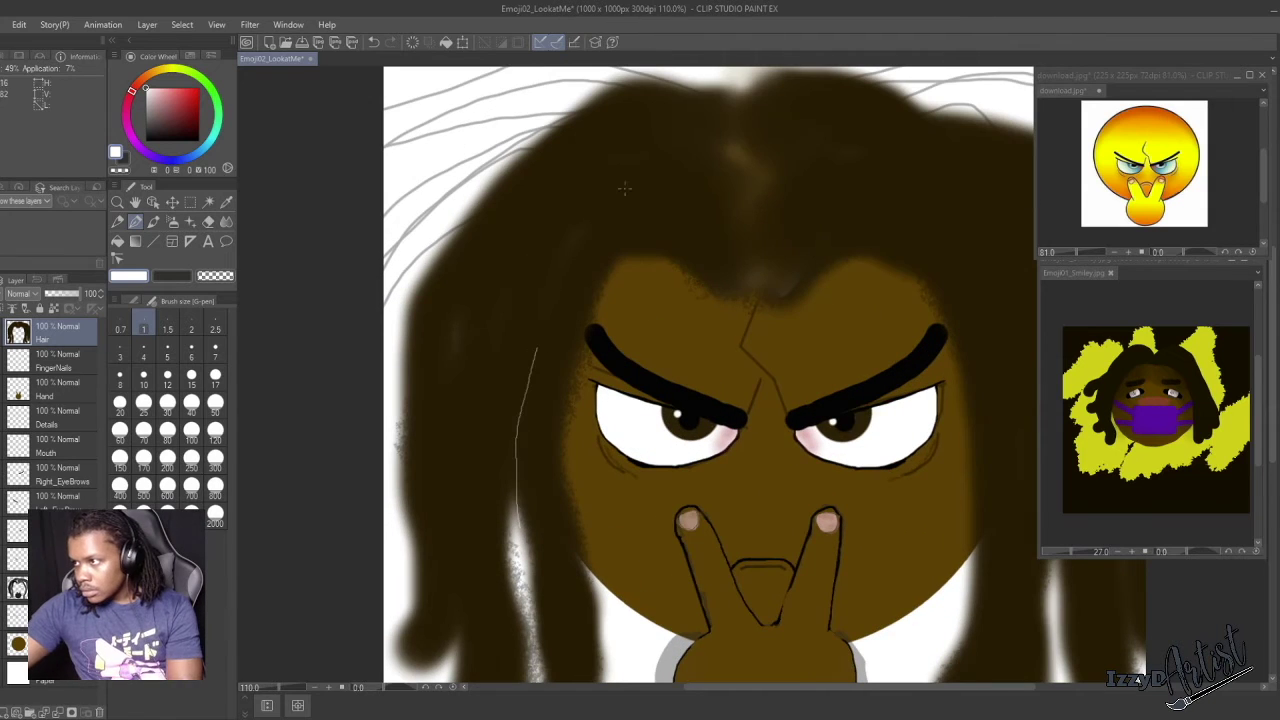
{"action": "scroll", "coordinate": [646, 309], "scroll_direction": "down", "scroll_amount": 5}
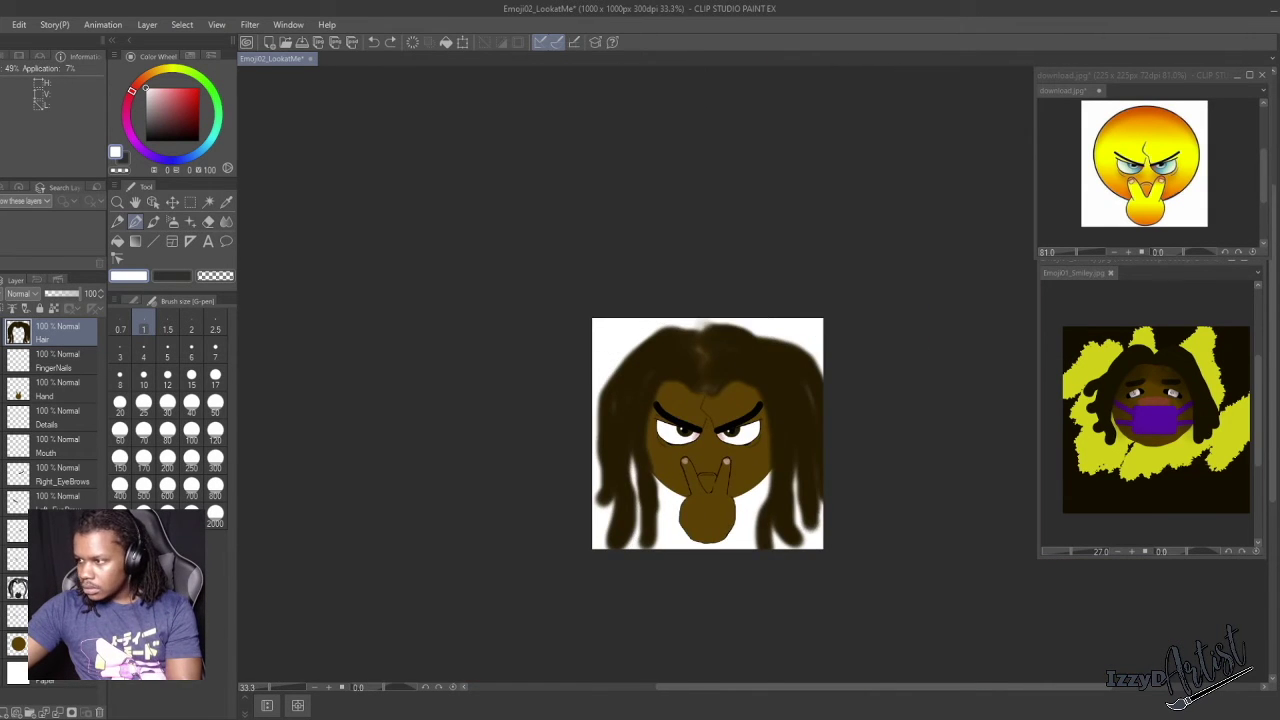
{"action": "scroll", "coordinate": [514, 312], "scroll_direction": "up", "scroll_amount": 5}
{"action": "scroll", "coordinate": [514, 312], "scroll_direction": "down", "scroll_amount": 3}
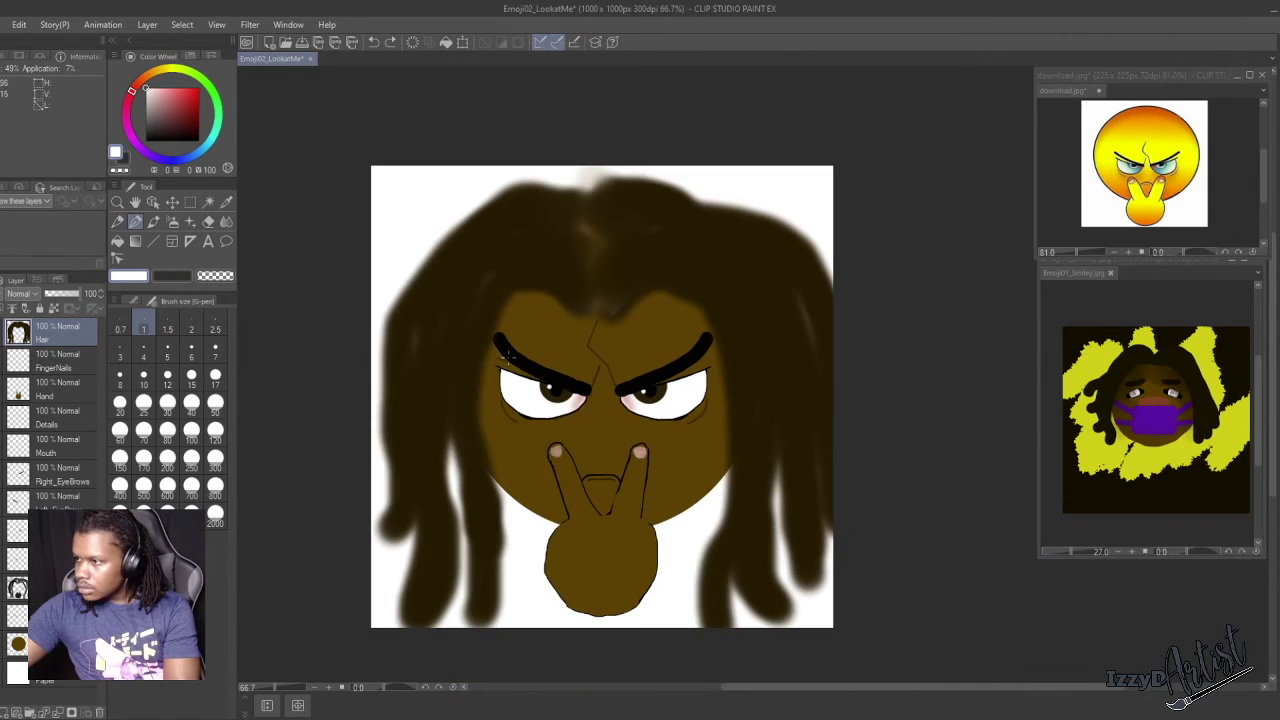
Trim the outer edges of the hair on both sides with the Hard eraser at size 80.
{"action": "key", "text": "e"}
{"action": "mouse_move", "coordinate": [714, 195]}
{"action": "left_mouse_down"}
{"action": "mouse_move", "coordinate": [816, 228]}
{"action": "mouse_move", "coordinate": [909, 605]}
{"action": "left_mouse_up"}
{"action": "scroll", "coordinate": [786, 253], "scroll_direction": "down", "scroll_amount": 2}
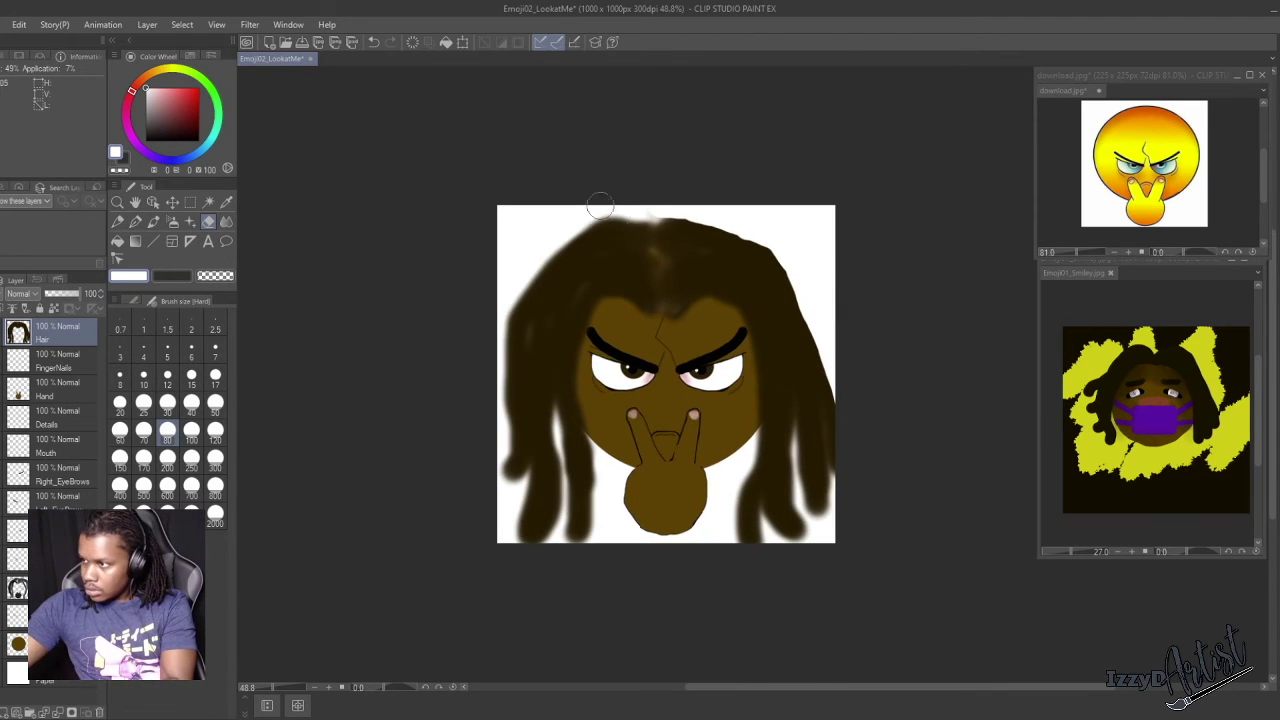
{"action": "left_click_drag", "start_coordinate": [600, 204], "coordinate": [507, 402]}
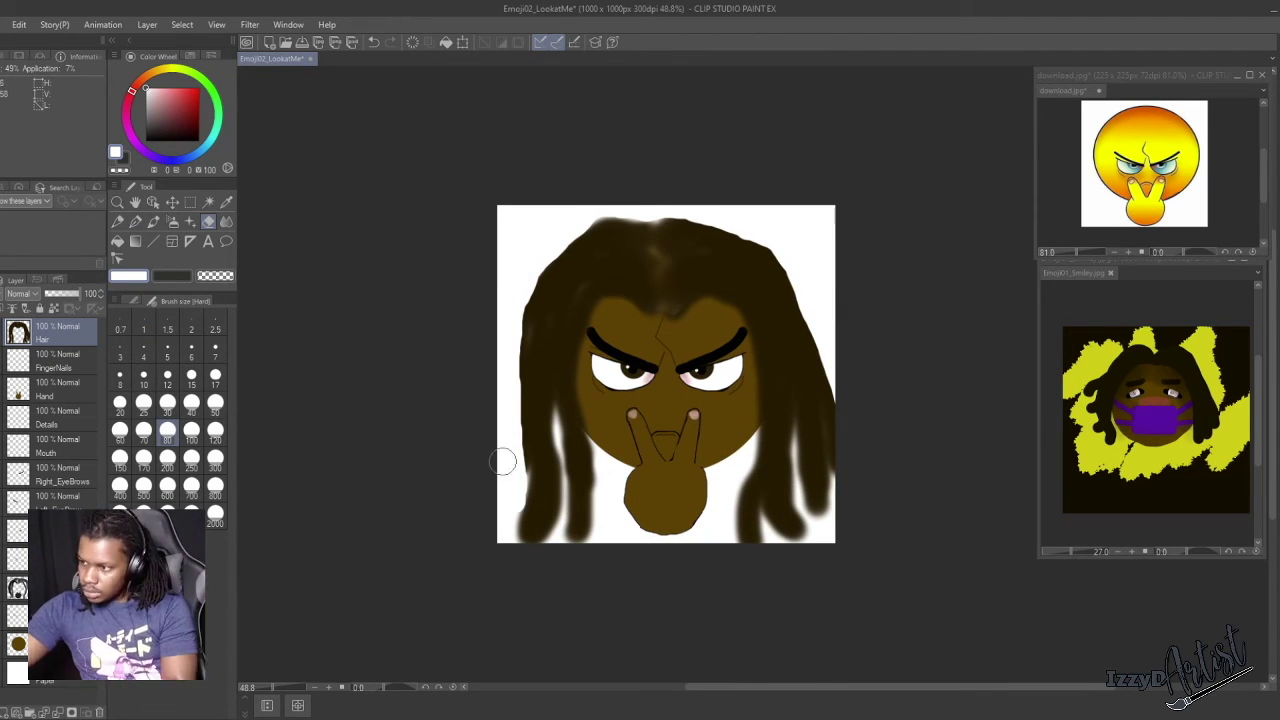
Try cutting small notches into the hairline at the centre of the forehead with the Hard eraser at size 5.
{"action": "right_click", "coordinate": [538, 356]}
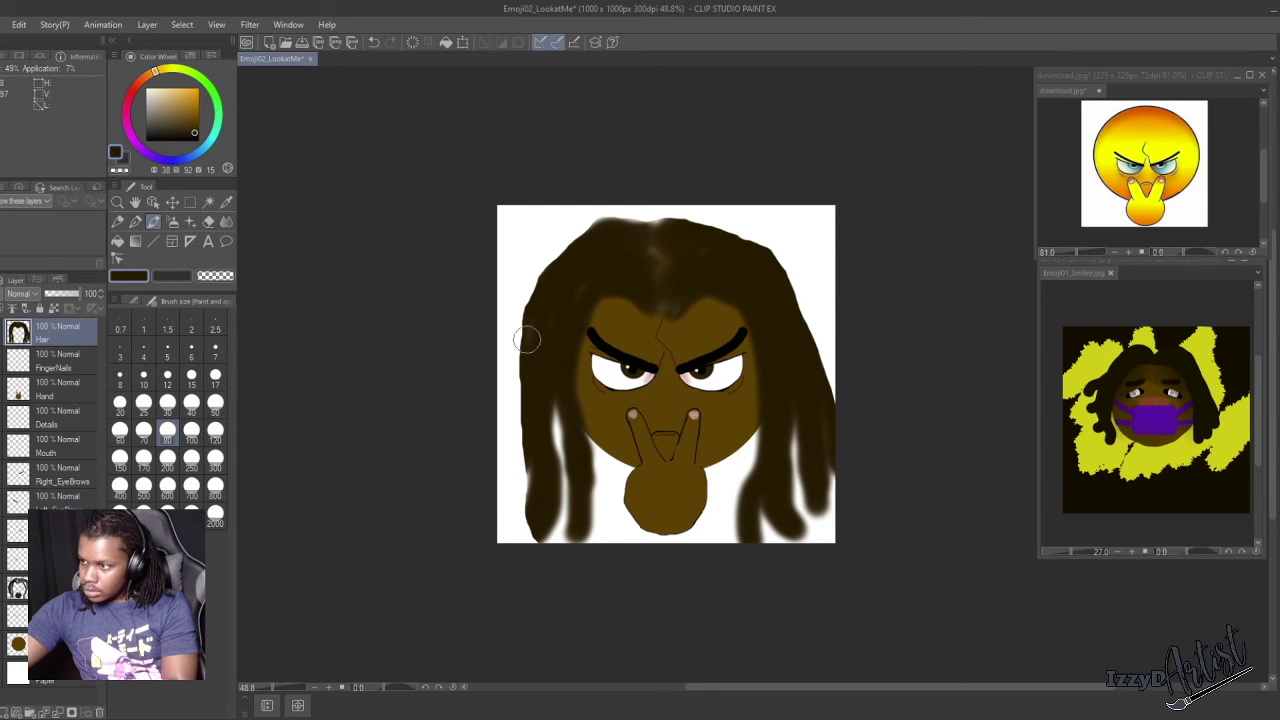
{"action": "scroll", "coordinate": [668, 340], "scroll_direction": "up", "scroll_amount": 5}
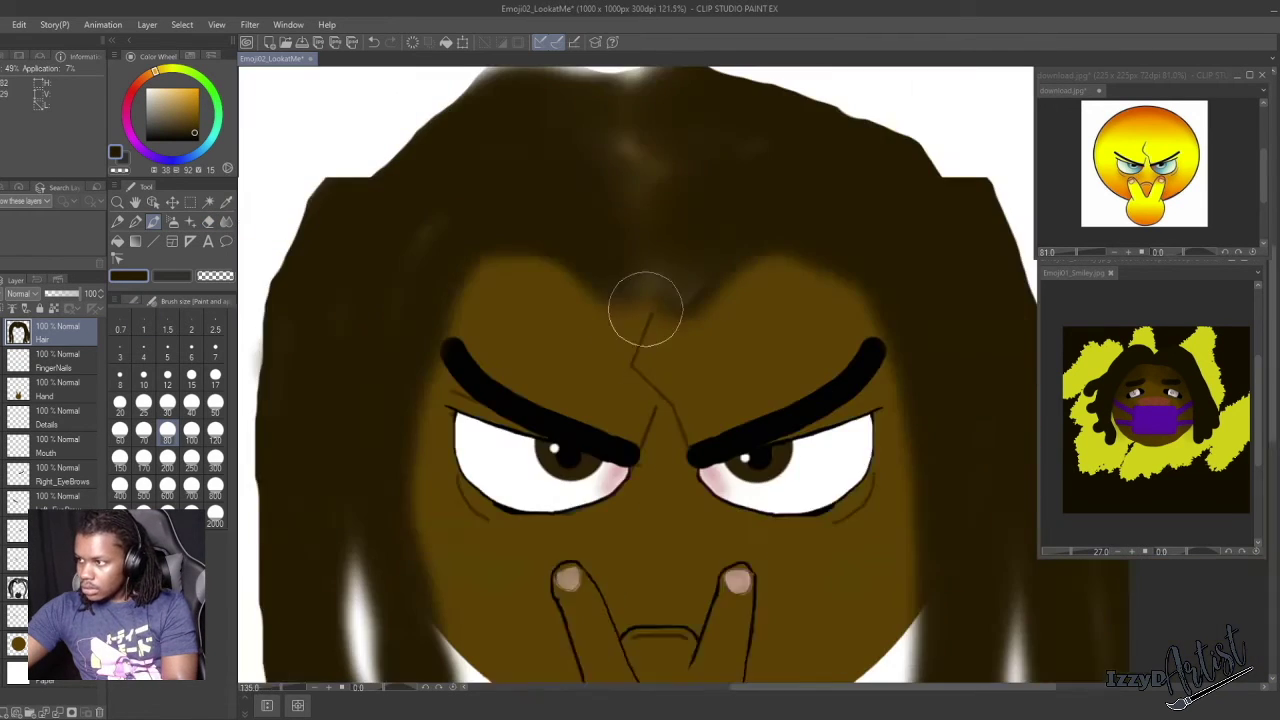
{"action": "key", "text": "e"}
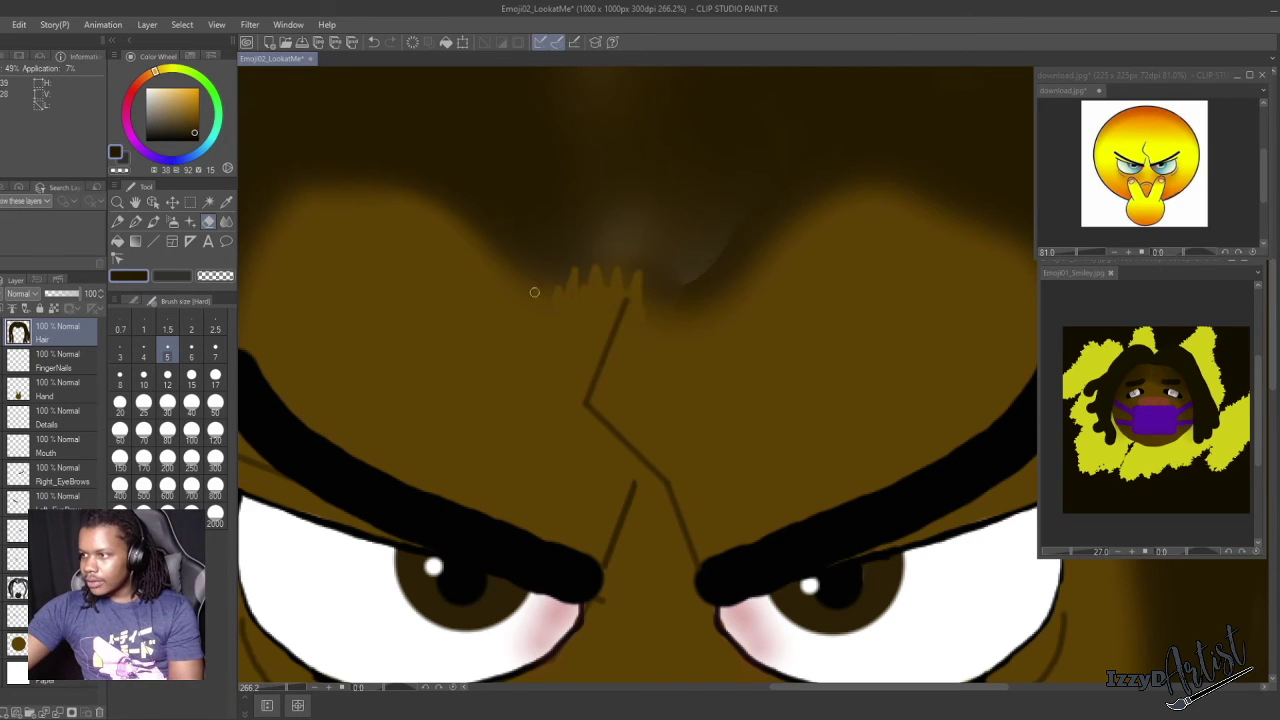
{"action": "scroll", "coordinate": [534, 291], "scroll_direction": "down", "scroll_amount": 4}
{"action": "scroll", "coordinate": [631, 337], "scroll_direction": "up", "scroll_amount": 2}
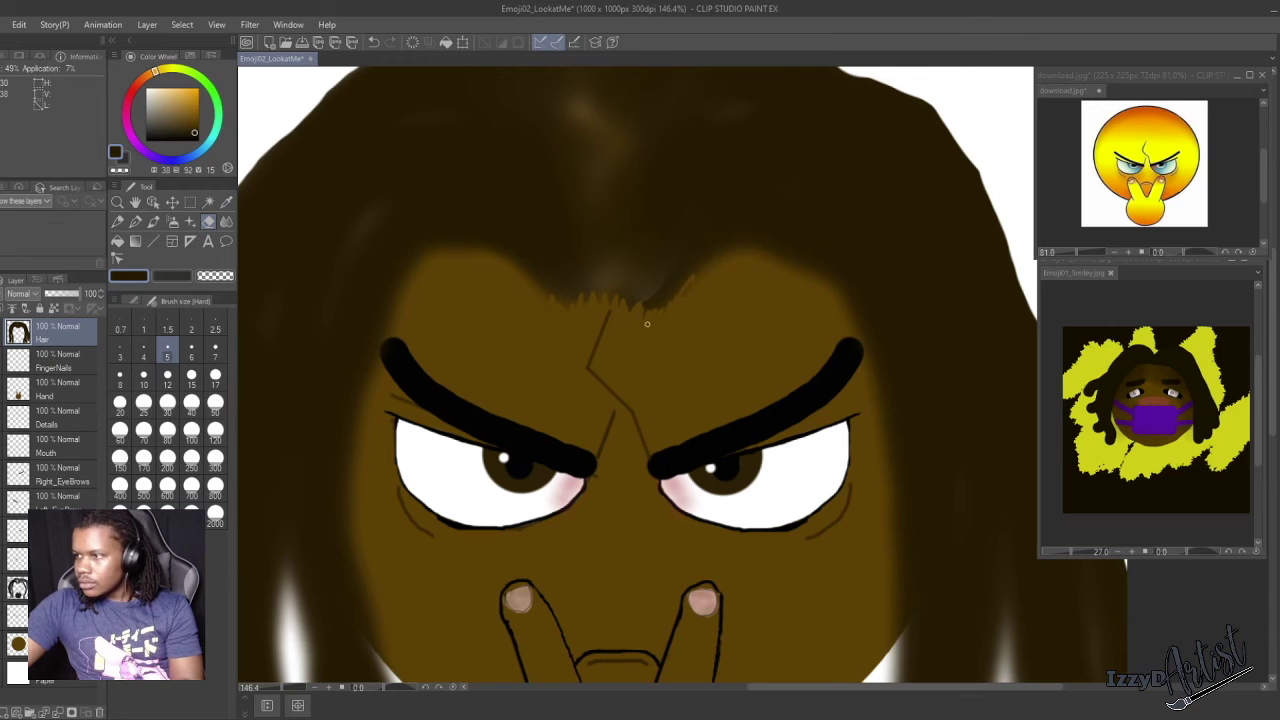
{"action": "scroll", "coordinate": [614, 337], "scroll_direction": "up", "scroll_amount": 1}
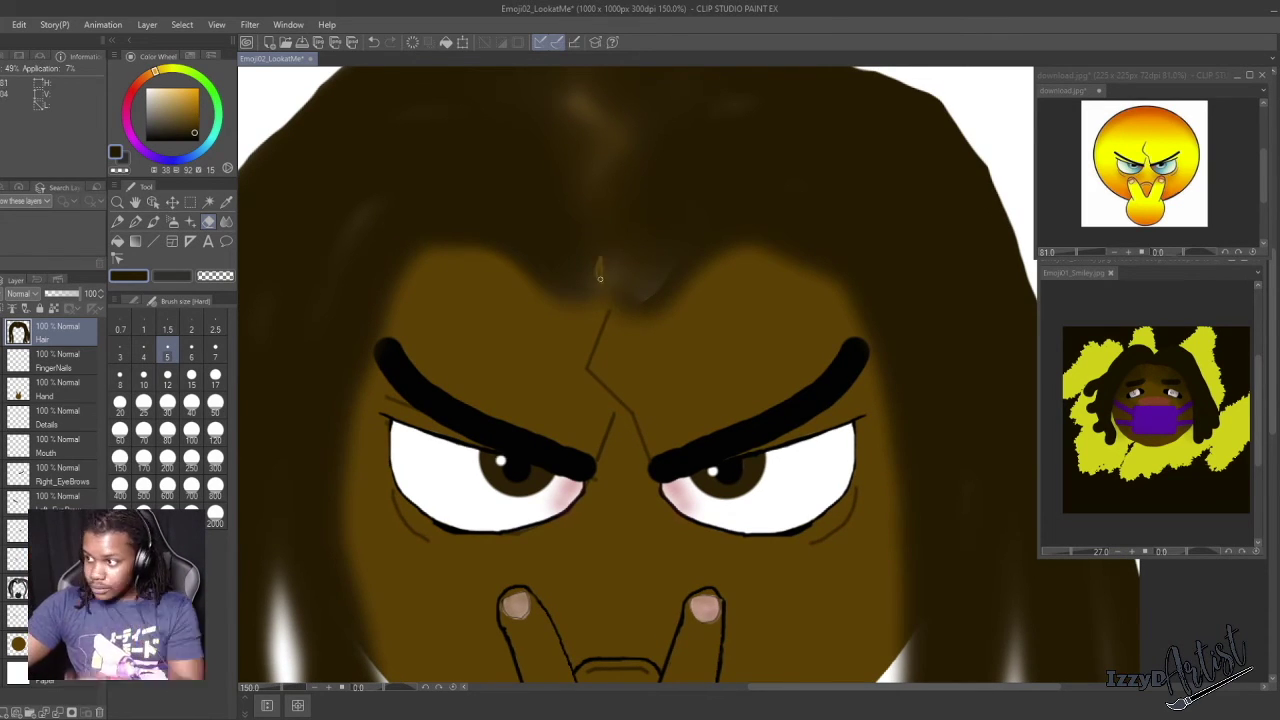
Carve a thin winding parting from the central hairline up to the crown with the Hard eraser at size 5.
{"action": "left_click_drag", "start_coordinate": [594, 209], "coordinate": [571, 85]}
{"action": "scroll", "coordinate": [598, 163], "scroll_direction": "down", "scroll_amount": 2}
{"action": "left_click", "coordinate": [602, 150], "text": "alt"}
{"action": "key", "text": "g"}
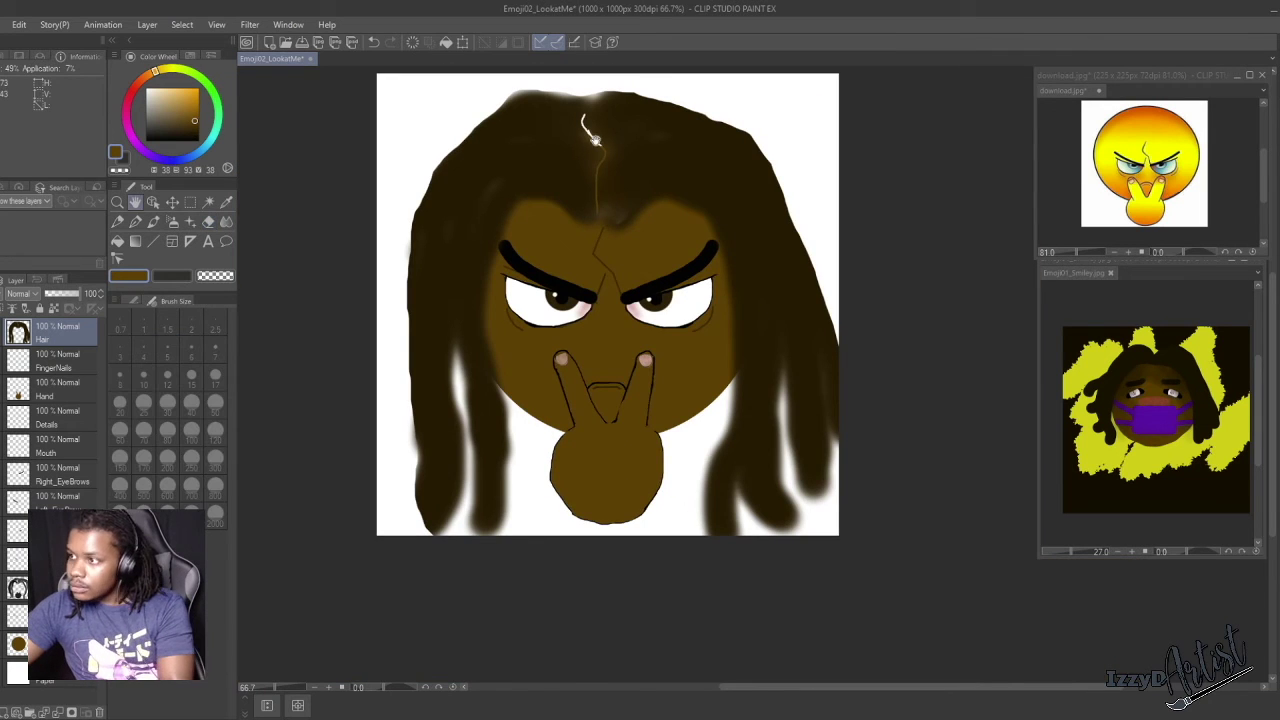
{"action": "scroll", "coordinate": [590, 140], "scroll_direction": "up", "scroll_amount": 3}
{"action": "left_click", "coordinate": [621, 122]}
{"action": "scroll", "coordinate": [597, 125], "scroll_direction": "down", "scroll_amount": 3}
{"action": "key", "text": "p"}
{"action": "scroll", "coordinate": [590, 114], "scroll_direction": "up", "scroll_amount": 6}
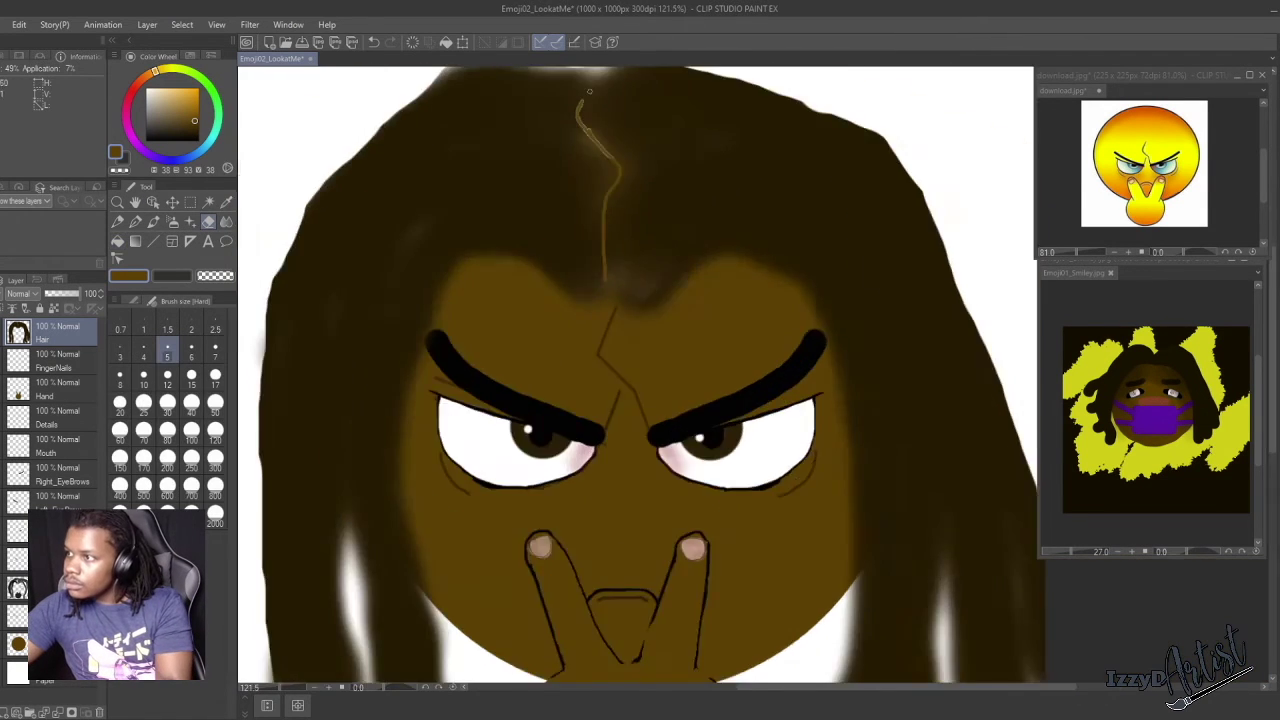
Try covering the hair beside the parting with dark brown, HSV 39, 80, 21, using the G-pen at size 30.
{"action": "left_click", "coordinate": [531, 174], "text": "alt"}
{"action": "key", "text": "p"}
{"action": "key", "text": "p"}
{"action": "mouse_move", "coordinate": [472, 190]}
{"action": "left_mouse_down"}
{"action": "mouse_move", "coordinate": [484, 230]}
{"action": "mouse_move", "coordinate": [679, 452]}
{"action": "mouse_move", "coordinate": [807, 343]}
{"action": "mouse_move", "coordinate": [634, 160]}
{"action": "left_mouse_up"}
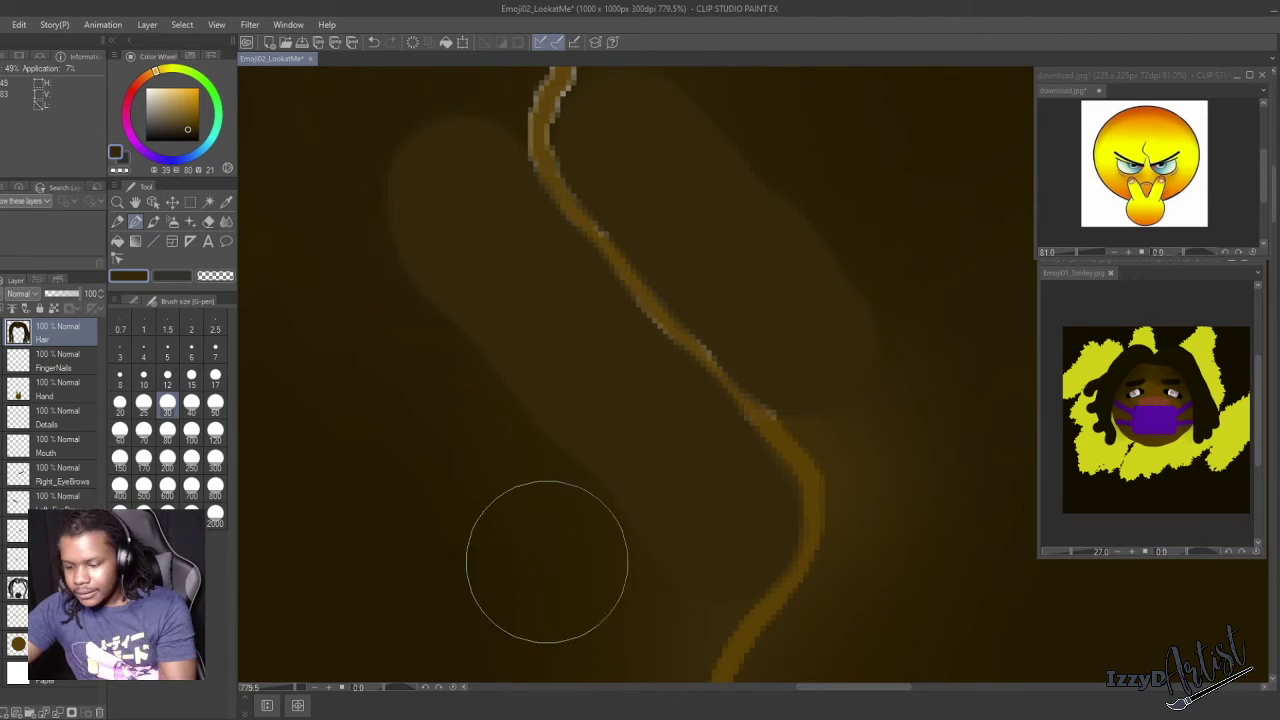
{"action": "left_click_drag", "start_coordinate": [624, 210], "coordinate": [672, 392]}
{"action": "mouse_move", "coordinate": [558, 152]}
{"action": "left_mouse_down"}
{"action": "mouse_move", "coordinate": [642, 162]}
{"action": "mouse_move", "coordinate": [500, 336]}
{"action": "left_mouse_up"}
{"action": "scroll", "coordinate": [655, 446], "scroll_direction": "down", "scroll_amount": 6}
{"action": "scroll", "coordinate": [678, 468], "scroll_direction": "up", "scroll_amount": 1}
{"action": "scroll", "coordinate": [708, 549], "scroll_direction": "down", "scroll_amount": 3}
{"action": "scroll", "coordinate": [678, 605], "scroll_direction": "up", "scroll_amount": 2}
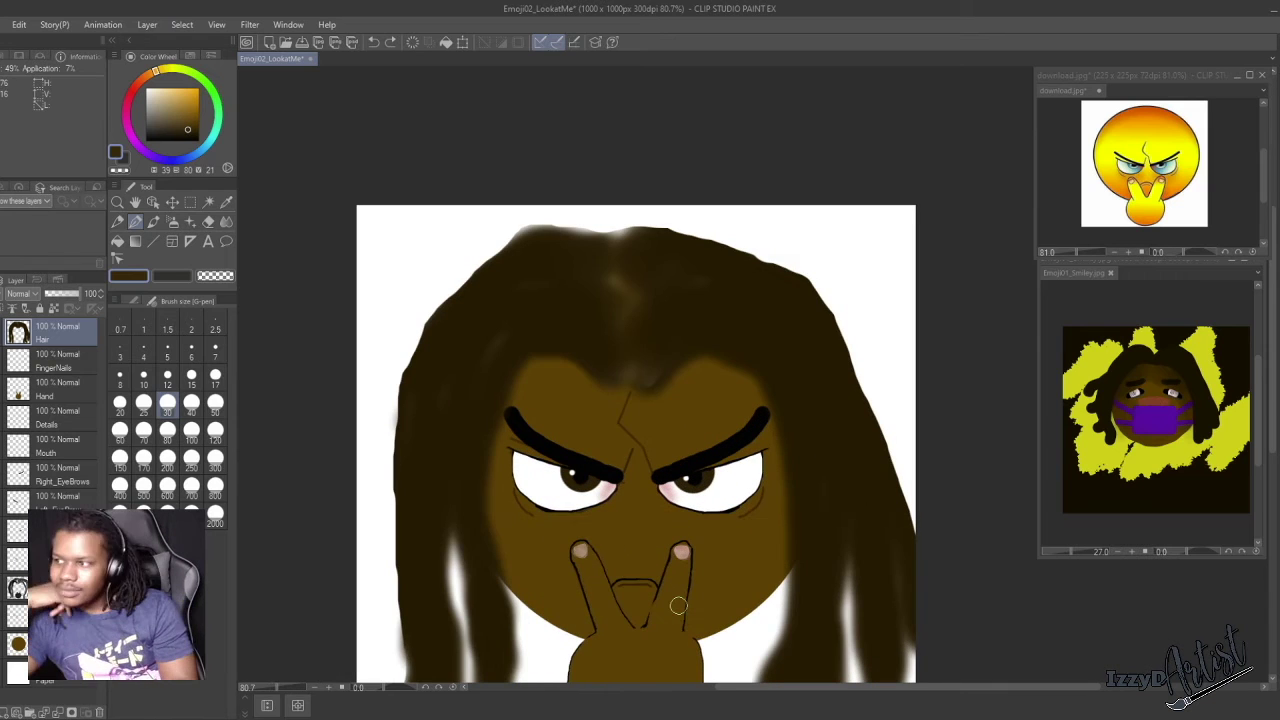
Move the Emoji01_Smiley reference window closer to the drawing and return to the emoji canvas.
{"action": "left_click_drag", "start_coordinate": [1140, 260], "coordinate": [1058, 190]}
{"action": "left_click", "coordinate": [640, 300]}
{"action": "scroll", "coordinate": [640, 300], "scroll_direction": "down", "scroll_amount": 2}
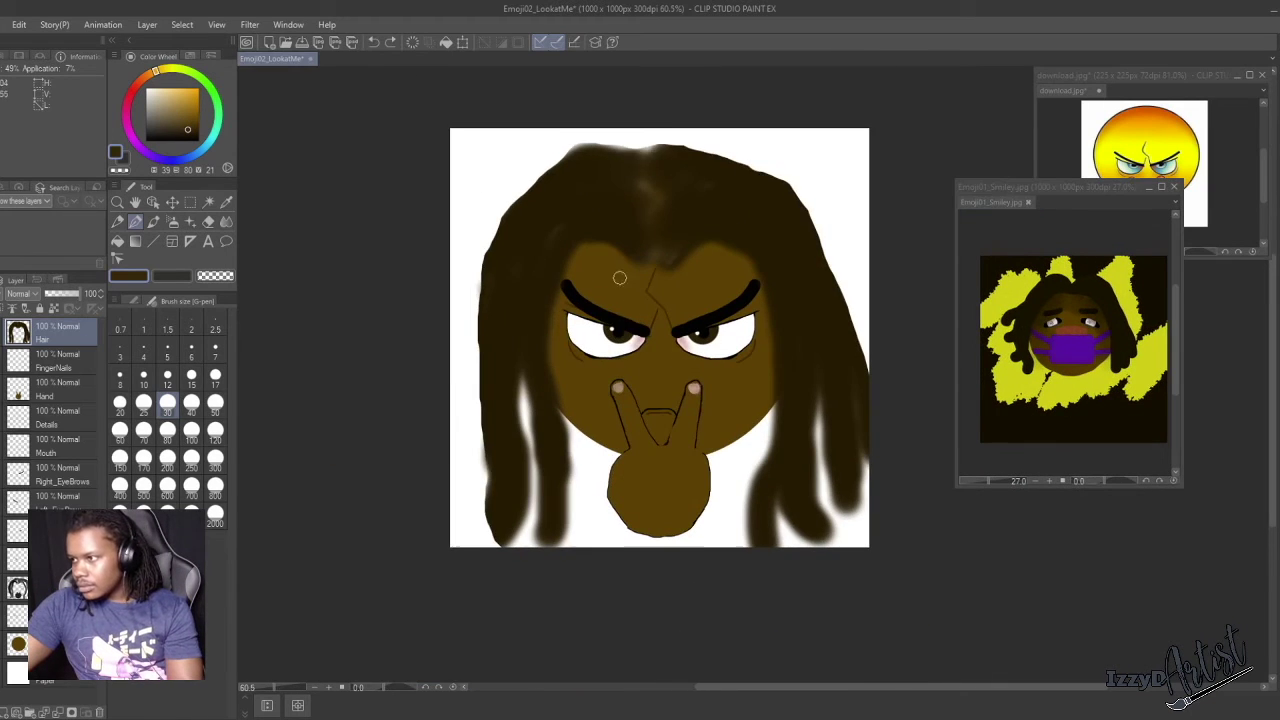
Undo the hair work back to the single dreadlock on each side of the face and the off-white centre stroke.
{"action": "key", "text": "ctrl+z"}
{"action": "key", "text": "ctrl+z"}
{"action": "key", "text": "ctrl+z"}
{"action": "key", "text": "ctrl+z"}
{"action": "key", "text": "ctrl+z"}
{"action": "key", "text": "ctrl+z"}
{"action": "key", "text": "ctrl+z"}
{"action": "key", "text": "ctrl+z"}
{"action": "key", "text": "ctrl+z"}
{"action": "key", "text": "ctrl+z"}
{"action": "key", "text": "ctrl+z"}
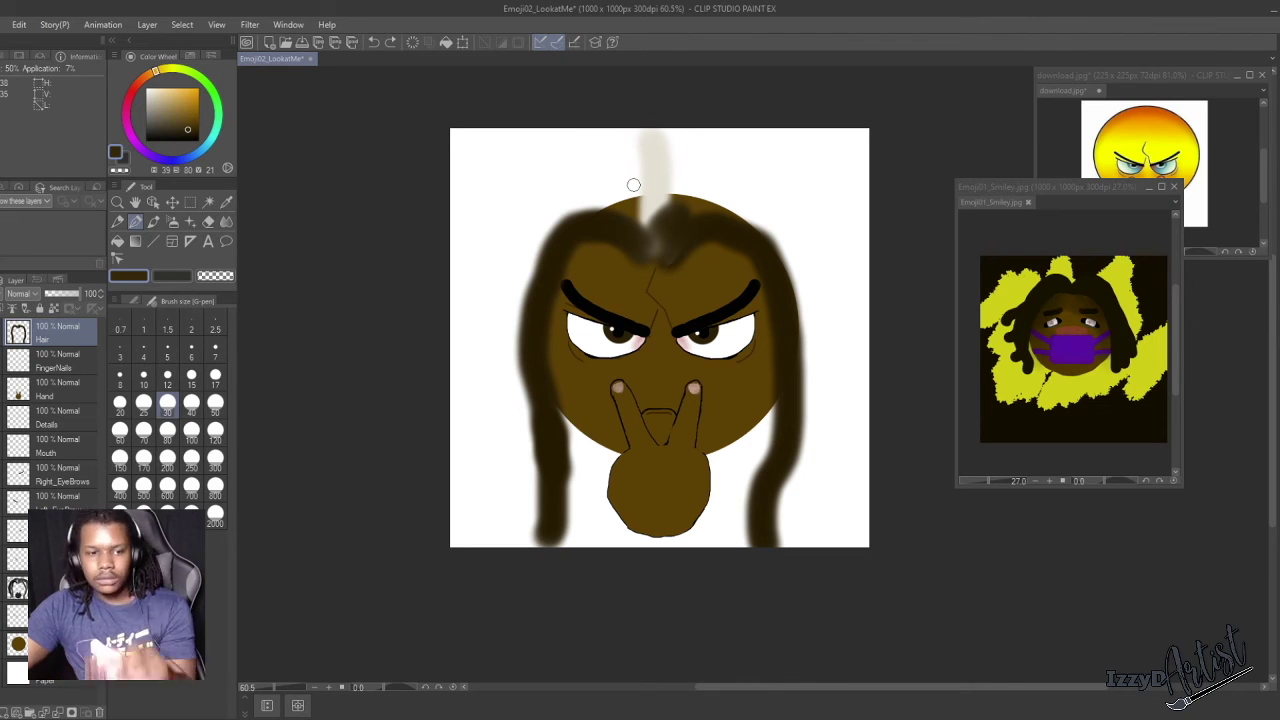
Sample the darker brown, HSV 38, 92, 15, from the hair and switch to the brush at size 80.
{"action": "left_click", "coordinate": [633, 184], "text": "alt"}
{"action": "key", "text": "b"}
{"action": "left_click", "coordinate": [594, 217], "text": "alt"}
Try darker dreadlock strokes beside the face, and undo all the hair back to the bare head with the off-white centre stroke.
{"action": "left_click_drag", "start_coordinate": [654, 222], "coordinate": [829, 354]}
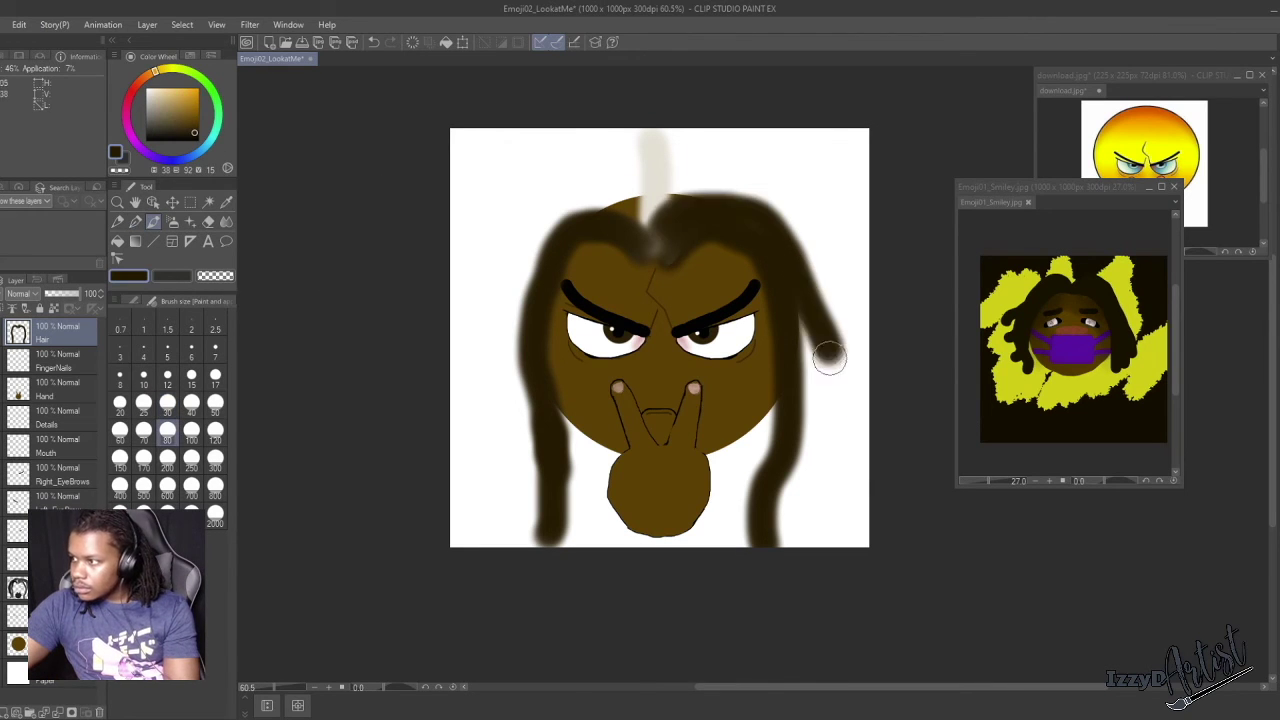
{"action": "key", "text": "ctrl+z"}
{"action": "key", "text": "ctrl+z"}
{"action": "key", "text": "ctrl+z"}
{"action": "key", "text": "ctrl+z"}
{"action": "key", "text": "ctrl+z"}
{"action": "mouse_move", "coordinate": [643, 180]}
{"action": "left_mouse_down"}
{"action": "mouse_move", "coordinate": [492, 266]}
{"action": "mouse_move", "coordinate": [450, 400]}
{"action": "mouse_move", "coordinate": [482, 320]}
{"action": "left_mouse_up"}
{"action": "key", "text": "ctrl+z"}
{"action": "key", "text": "ctrl+z"}
{"action": "key", "text": "ctrl+z"}
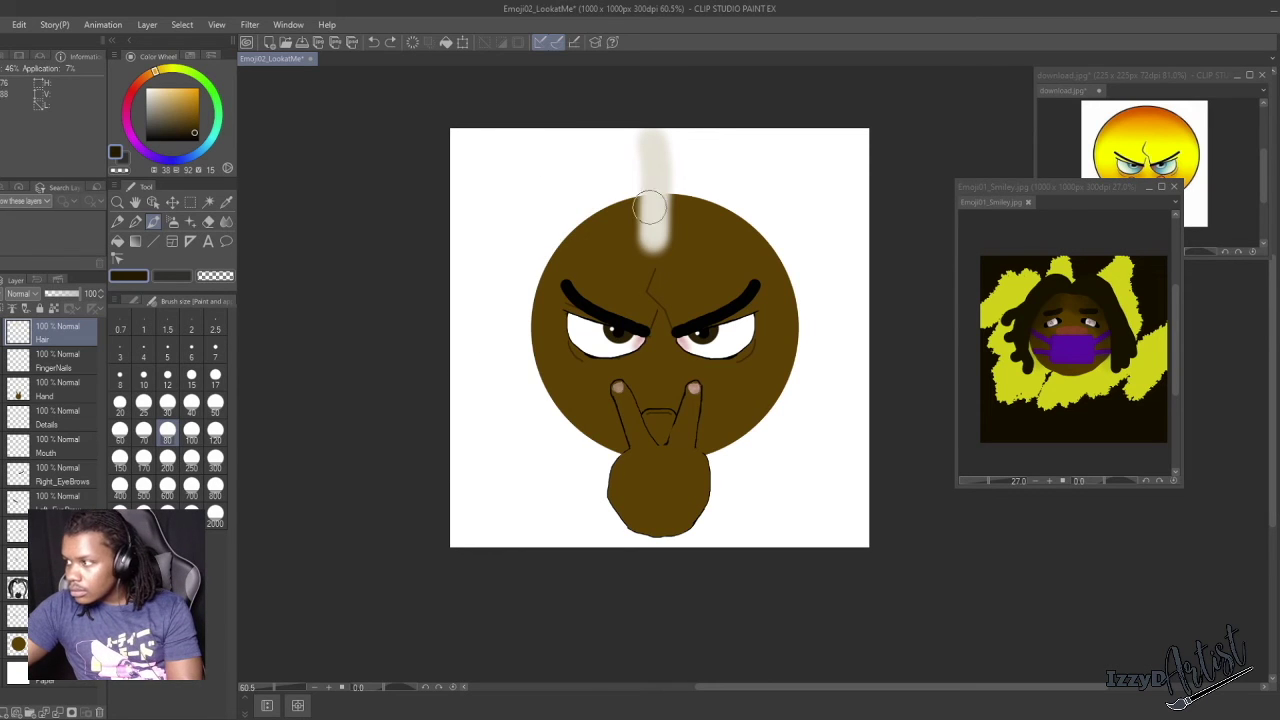
Paint dark brown dreadlocks from the off-white centre stroke down both sides of the face and erase around the left one's lower end.
{"action": "left_click_drag", "start_coordinate": [643, 234], "coordinate": [574, 490]}
{"action": "left_click_drag", "start_coordinate": [620, 203], "coordinate": [531, 551]}
{"action": "mouse_move", "coordinate": [667, 229]}
{"action": "left_mouse_down"}
{"action": "mouse_move", "coordinate": [781, 281]}
{"action": "mouse_move", "coordinate": [782, 488]}
{"action": "left_mouse_up"}
{"action": "mouse_move", "coordinate": [664, 226]}
{"action": "left_mouse_down"}
{"action": "mouse_move", "coordinate": [786, 306]}
{"action": "mouse_move", "coordinate": [780, 492]}
{"action": "mouse_move", "coordinate": [797, 443]}
{"action": "mouse_move", "coordinate": [664, 222]}
{"action": "left_mouse_up"}
{"action": "key", "text": "e"}
{"action": "mouse_move", "coordinate": [573, 529]}
{"action": "left_mouse_down"}
{"action": "mouse_move", "coordinate": [537, 474]}
{"action": "mouse_move", "coordinate": [543, 438]}
{"action": "left_mouse_up"}
{"action": "left_click", "coordinate": [50, 361]}
{"action": "left_click", "coordinate": [49, 338]}
Thicken the dreadlock on the left side of the face and curve its lower end inward toward the hand.
{"action": "key", "text": "b"}
{"action": "left_click_drag", "start_coordinate": [526, 335], "coordinate": [540, 431]}
{"action": "left_click_drag", "start_coordinate": [523, 398], "coordinate": [559, 528]}
{"action": "key", "text": "ctrl+z"}
{"action": "mouse_move", "coordinate": [534, 434]}
{"action": "left_mouse_down"}
{"action": "mouse_move", "coordinate": [568, 508]}
{"action": "mouse_move", "coordinate": [598, 531]}
{"action": "left_mouse_up"}
{"action": "mouse_move", "coordinate": [628, 228]}
{"action": "left_mouse_down"}
{"action": "mouse_move", "coordinate": [626, 209]}
{"action": "mouse_move", "coordinate": [545, 242]}
{"action": "left_mouse_up"}
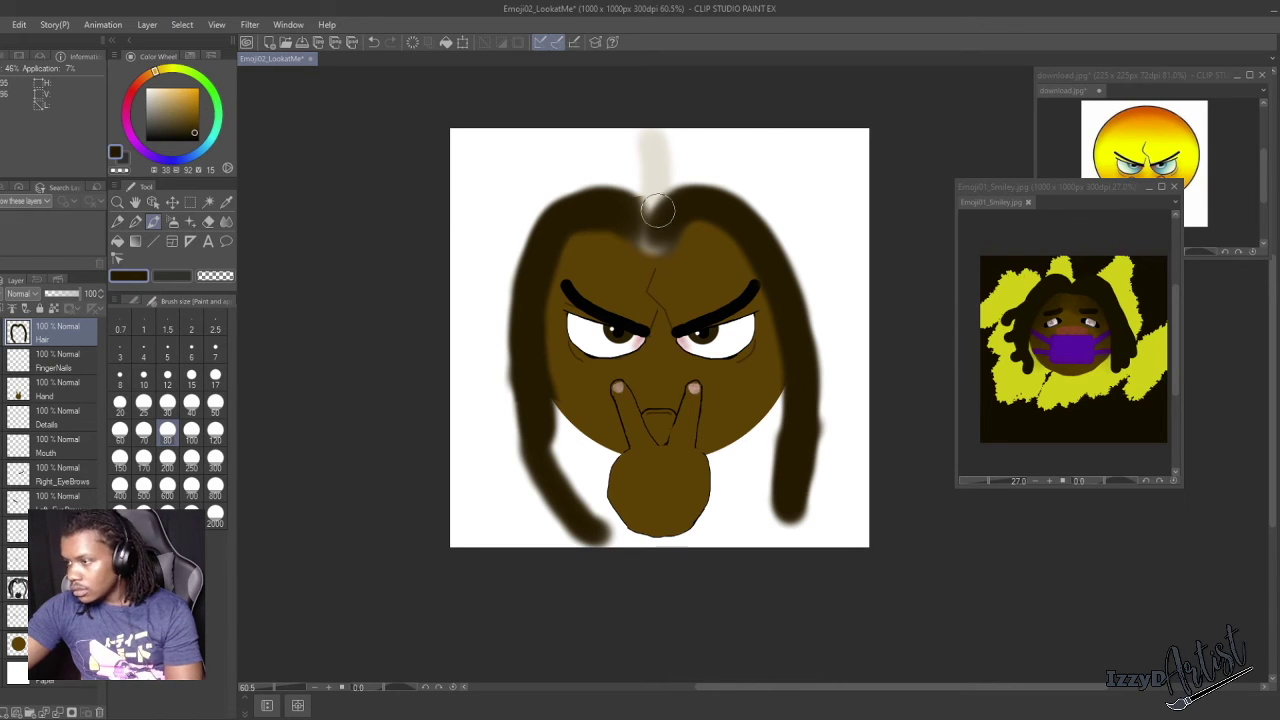
{"action": "mouse_move", "coordinate": [528, 390]}
{"action": "left_mouse_down"}
{"action": "mouse_move", "coordinate": [547, 462]}
{"action": "mouse_move", "coordinate": [593, 524]}
{"action": "left_mouse_up"}
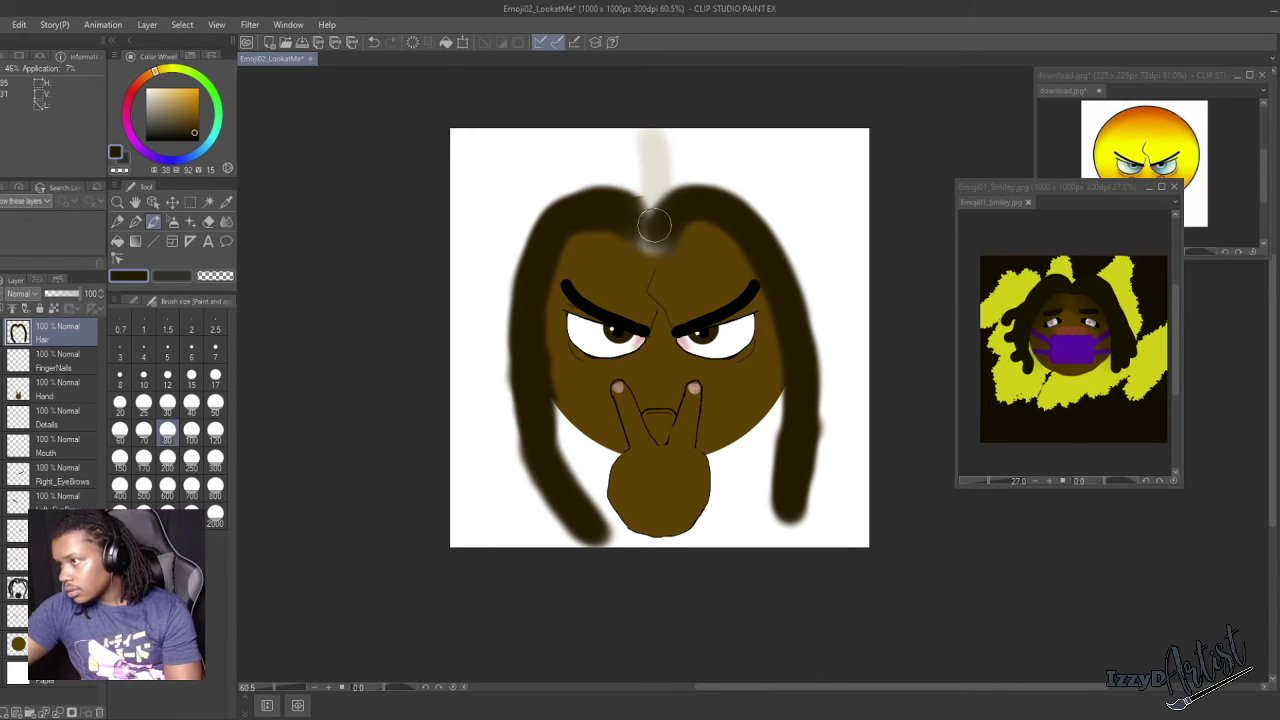
Sweep a wider dreadlock outward on the right side of the face and trim its inner edge with the Hard eraser at size 200.
{"action": "mouse_move", "coordinate": [650, 232]}
{"action": "left_mouse_down"}
{"action": "mouse_move", "coordinate": [762, 231]}
{"action": "mouse_move", "coordinate": [827, 477]}
{"action": "left_mouse_up"}
{"action": "key", "text": "e"}
{"action": "mouse_move", "coordinate": [708, 257]}
{"action": "left_mouse_down"}
{"action": "mouse_move", "coordinate": [745, 355]}
{"action": "mouse_move", "coordinate": [754, 498]}
{"action": "mouse_move", "coordinate": [781, 522]}
{"action": "mouse_move", "coordinate": [750, 355]}
{"action": "left_mouse_up"}
{"action": "left_click_drag", "start_coordinate": [760, 415], "coordinate": [763, 388]}
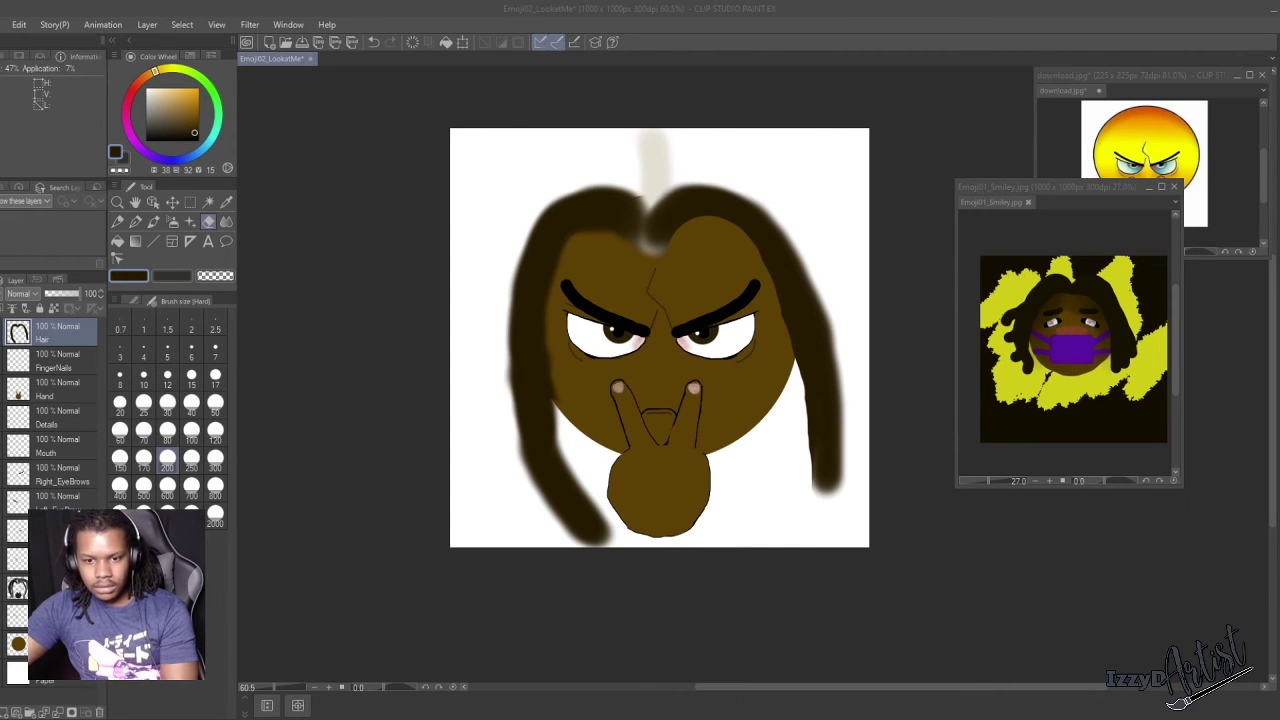
{"action": "left_click", "coordinate": [643, 195]}
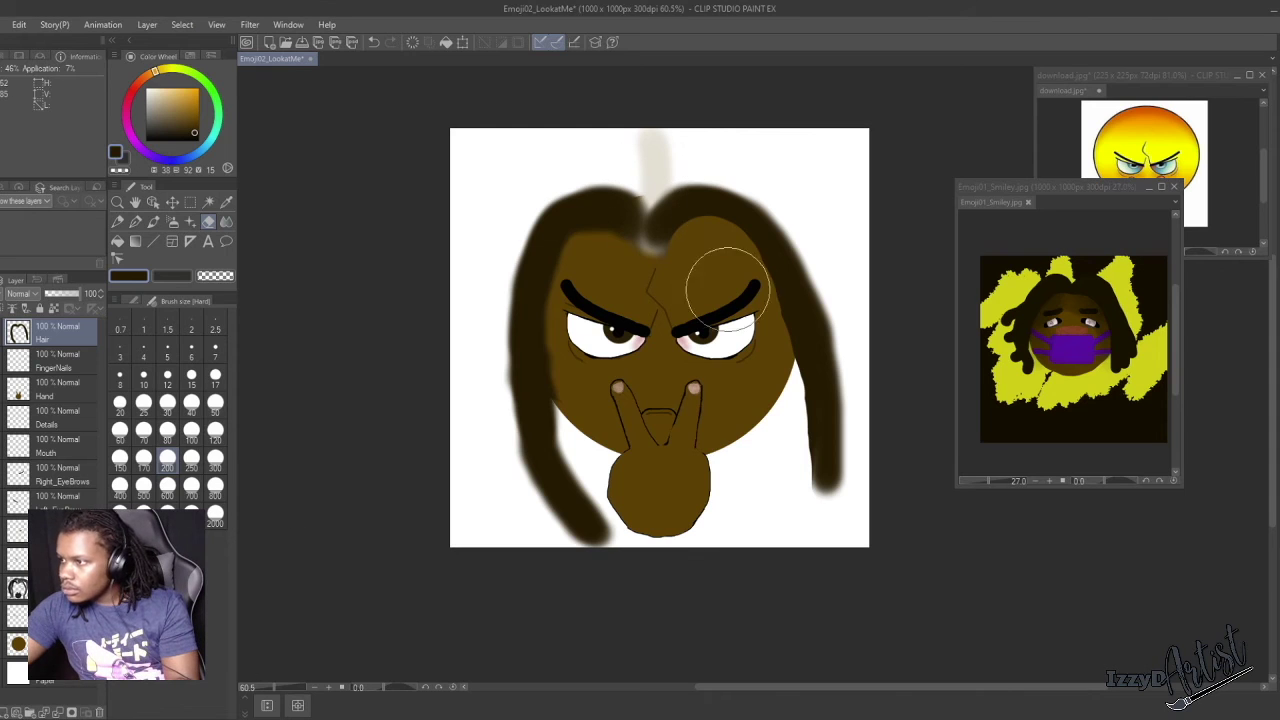
Undo the dreadlock strokes back to the bare head with the off-white centre stroke.
{"action": "key", "text": "ctrl+z"}
{"action": "key", "text": "ctrl+z"}
{"action": "key", "text": "ctrl+z"}
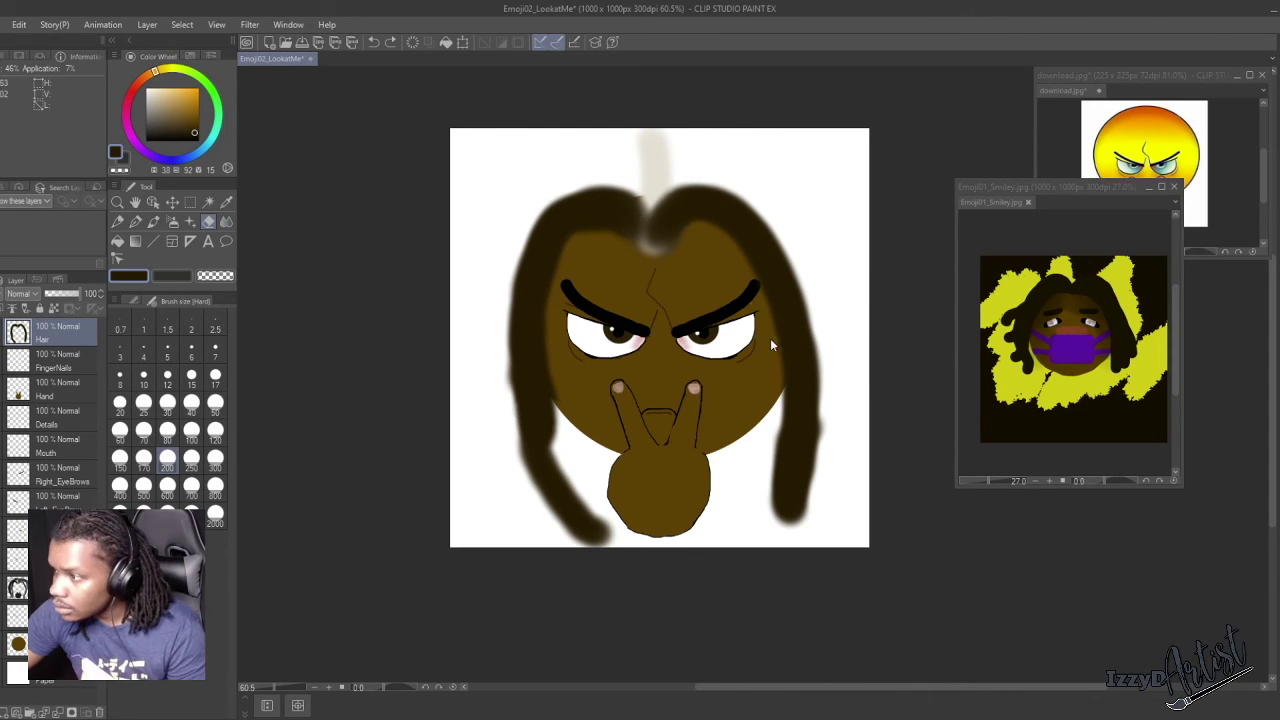
{"action": "left_click", "coordinate": [137, 224]}
{"action": "key", "text": "ctrl+z"}
{"action": "key", "text": "ctrl+z"}
{"action": "key", "text": "ctrl+z"}
{"action": "key", "text": "ctrl+z"}
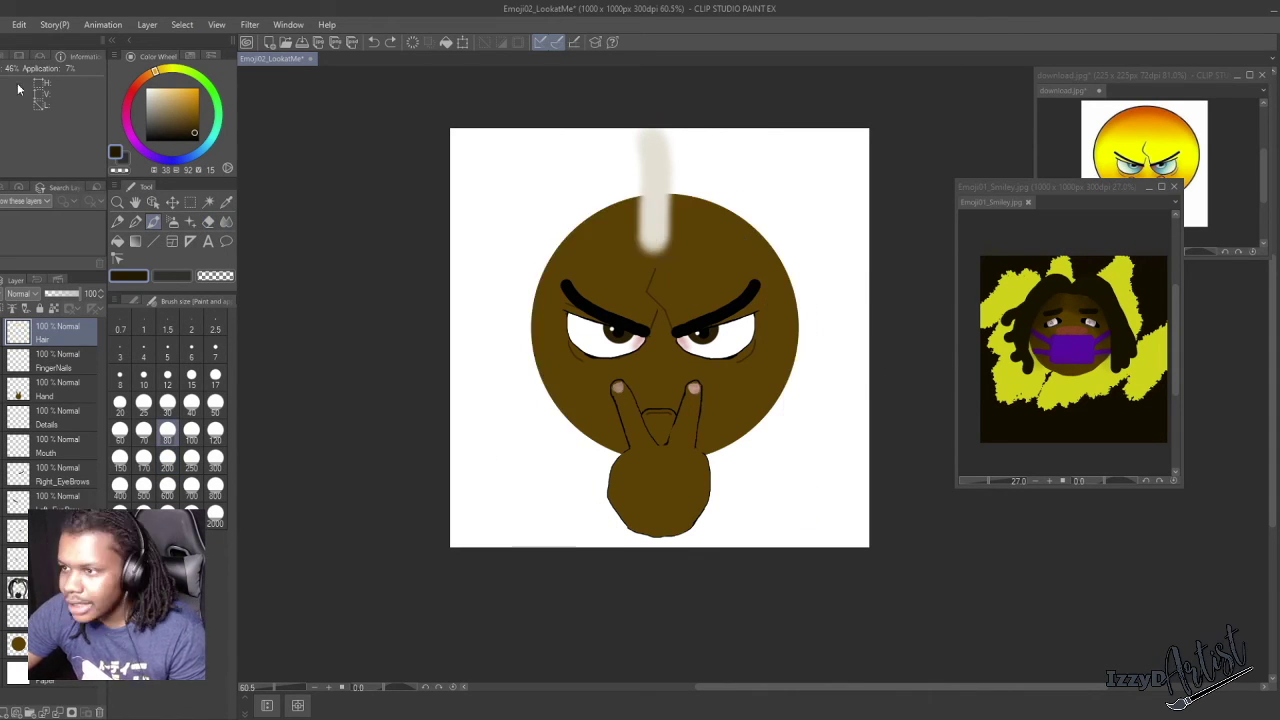
Try long dark brown dreadlocks down both sides of the face with the Marker pen at size 80.
{"action": "left_click", "coordinate": [125, 300]}
{"action": "left_click", "coordinate": [200, 317]}
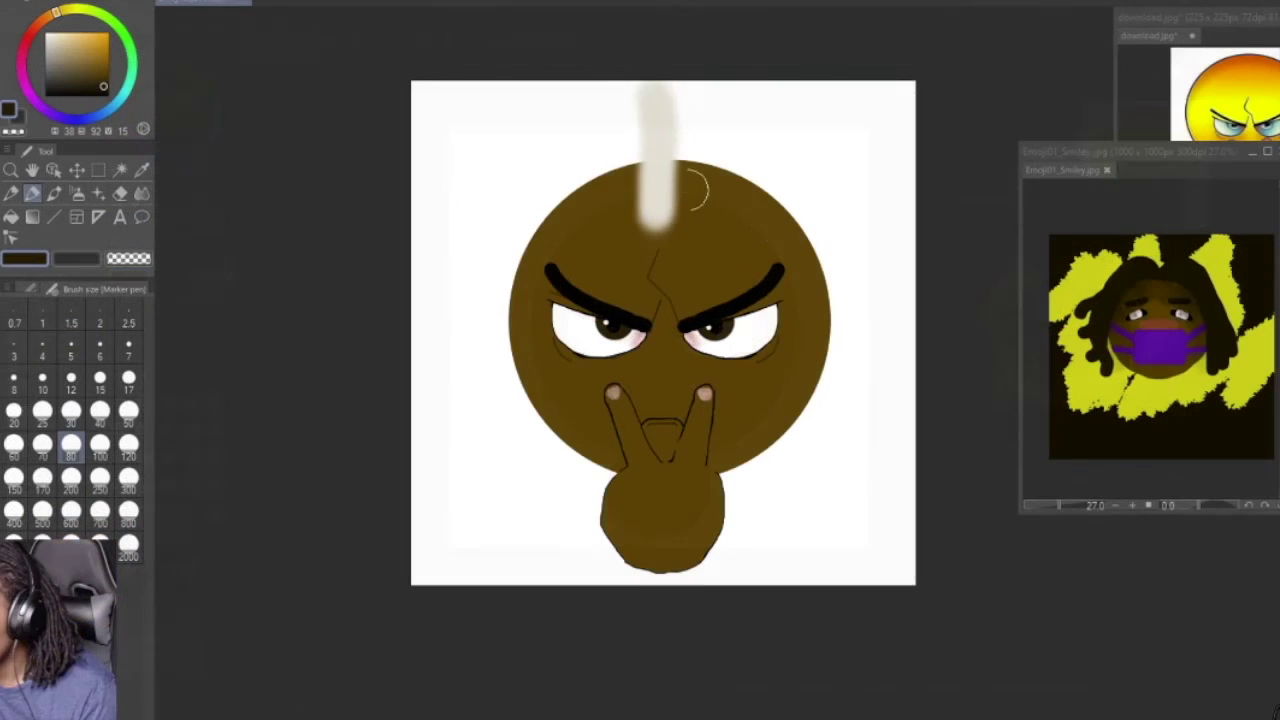
{"action": "mouse_move", "coordinate": [501, 299]}
{"action": "left_mouse_down"}
{"action": "mouse_move", "coordinate": [640, 215]}
{"action": "mouse_move", "coordinate": [485, 359]}
{"action": "left_mouse_up"}
{"action": "key", "text": "ctrl+z"}
{"action": "key", "text": "ctrl+z"}
{"action": "mouse_move", "coordinate": [639, 214]}
{"action": "left_mouse_down"}
{"action": "mouse_move", "coordinate": [517, 242]}
{"action": "mouse_move", "coordinate": [540, 205]}
{"action": "mouse_move", "coordinate": [462, 562]}
{"action": "left_mouse_up"}
{"action": "key", "text": "ctrl+z"}
{"action": "mouse_move", "coordinate": [676, 221]}
{"action": "left_mouse_down"}
{"action": "mouse_move", "coordinate": [850, 298]}
{"action": "mouse_move", "coordinate": [797, 580]}
{"action": "left_mouse_up"}
{"action": "key", "text": "ctrl+z"}
{"action": "key", "text": "ctrl+z"}
{"action": "mouse_move", "coordinate": [673, 221]}
{"action": "left_mouse_down"}
{"action": "mouse_move", "coordinate": [717, 188]}
{"action": "mouse_move", "coordinate": [812, 284]}
{"action": "mouse_move", "coordinate": [799, 586]}
{"action": "left_mouse_up"}
{"action": "key", "text": "ctrl+z"}
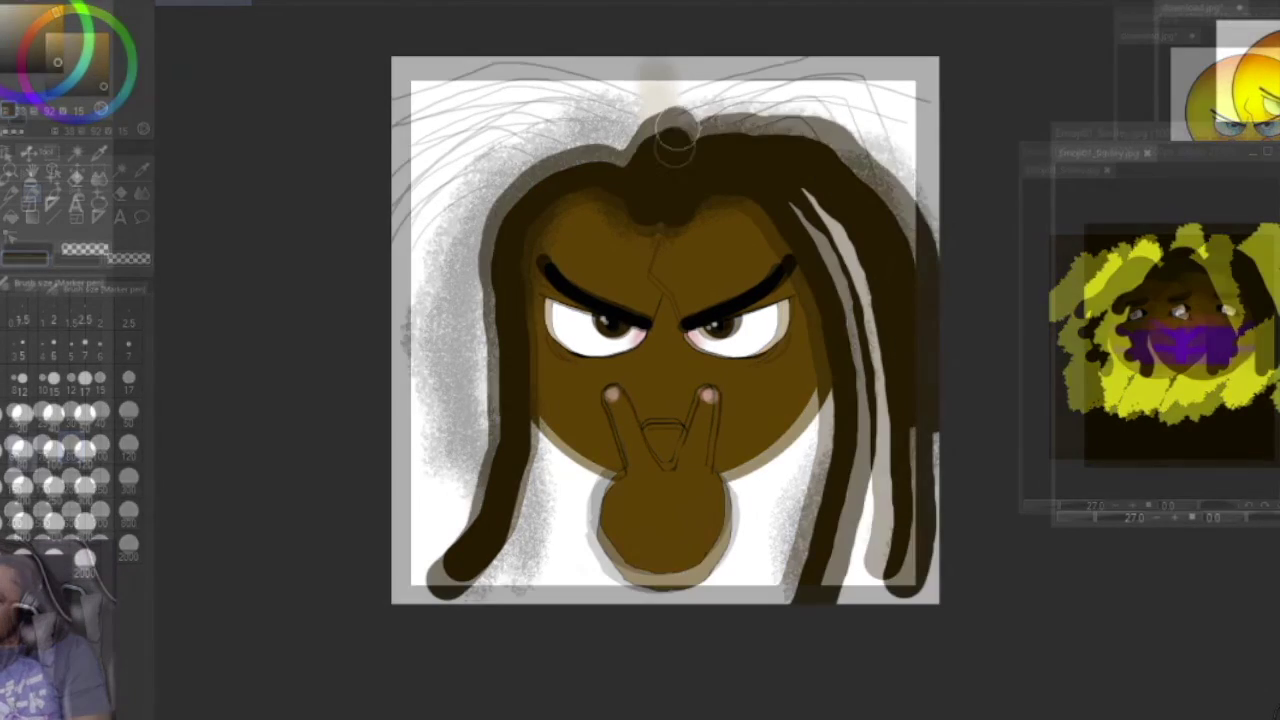
Fill out the dreadlocks over the grey sketch on both sides of the face with the Marker pen, leaving separate rounded tips.
{"action": "left_click_drag", "start_coordinate": [487, 454], "coordinate": [519, 576]}
{"action": "left_click_drag", "start_coordinate": [630, 121], "coordinate": [421, 517]}
{"action": "mouse_move", "coordinate": [823, 209]}
{"action": "left_mouse_down"}
{"action": "mouse_move", "coordinate": [870, 494]}
{"action": "mouse_move", "coordinate": [864, 592]}
{"action": "mouse_move", "coordinate": [920, 560]}
{"action": "left_mouse_up"}
{"action": "key", "text": "e"}
{"action": "key", "text": "p"}
{"action": "left_click_drag", "start_coordinate": [829, 465], "coordinate": [830, 595]}
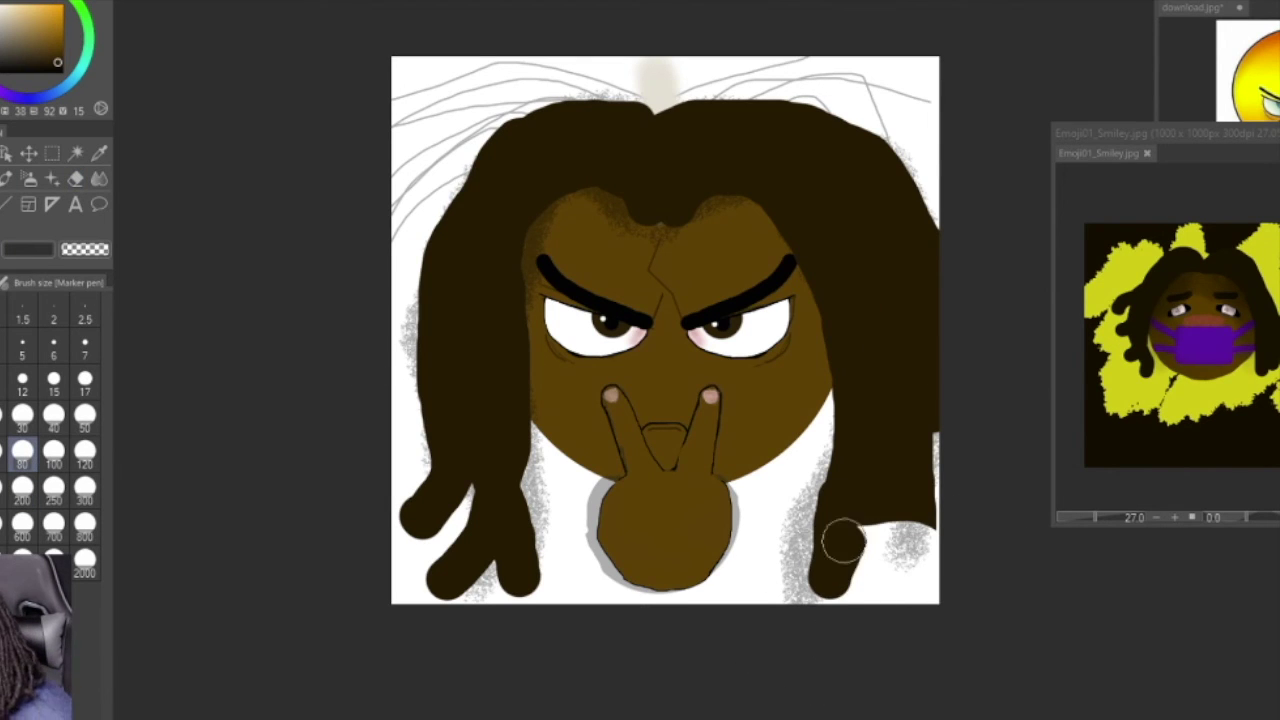
{"action": "left_click_drag", "start_coordinate": [880, 505], "coordinate": [925, 550]}
{"action": "key", "text": "e"}
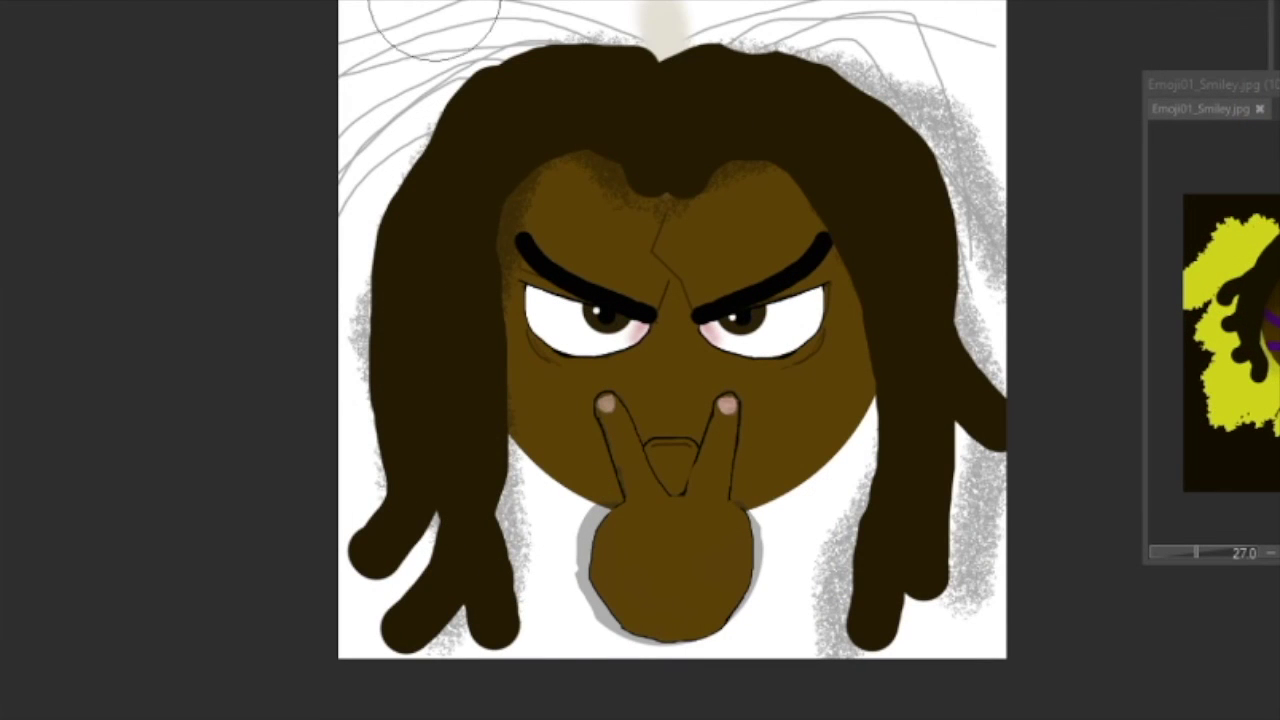
Undo the marker-pen dreadlocks back to the grey hair sketch around the bare head.
{"action": "key", "text": "ctrl+z"}
{"action": "key", "text": "ctrl+z"}
{"action": "key", "text": "ctrl+z"}
{"action": "key", "text": "ctrl+z"}
{"action": "key", "text": "ctrl+z"}
{"action": "key", "text": "ctrl+z"}
{"action": "key", "text": "ctrl+z"}
{"action": "key", "text": "ctrl+z"}
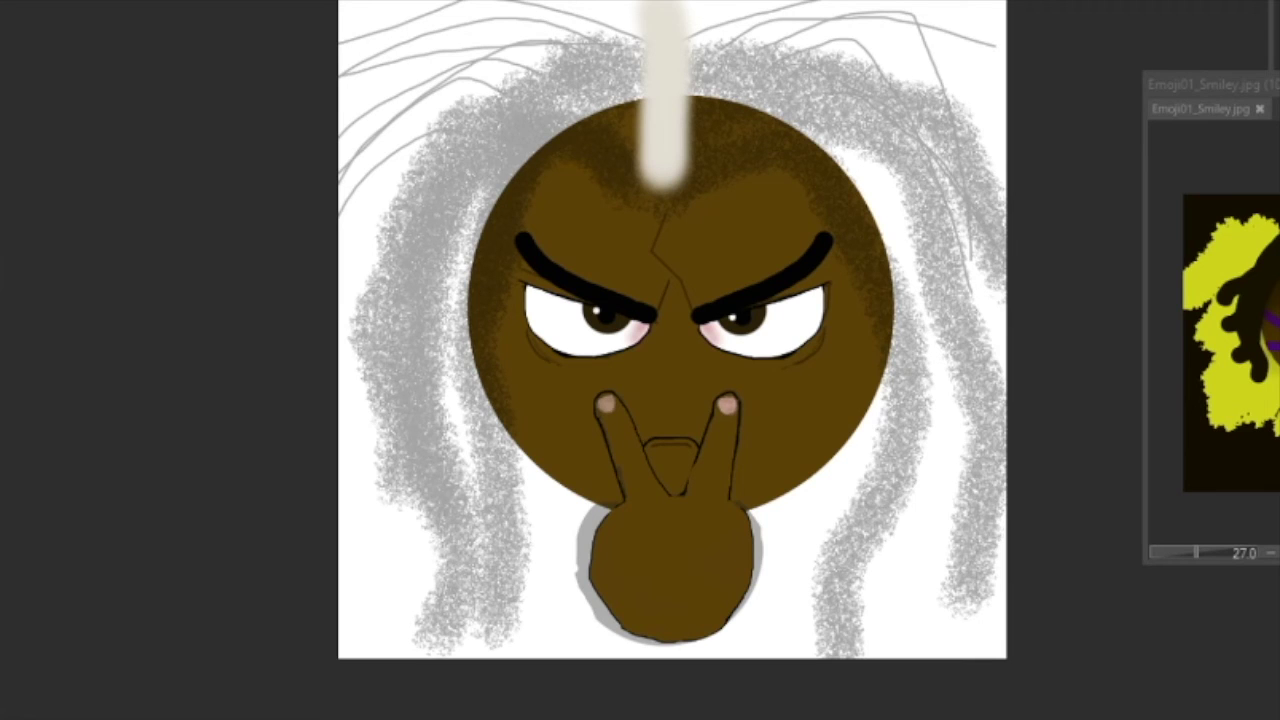
{"action": "key", "text": "ctrl+z"}
{"action": "key", "text": "ctrl+y"}
Try blended dark brown dreadlocks running from the off-white centre stroke down both sides of the face.
{"action": "left_click_drag", "start_coordinate": [750, 118], "coordinate": [928, 400]}
{"action": "key", "text": "ctrl+z"}
{"action": "mouse_move", "coordinate": [766, 138]}
{"action": "left_mouse_down"}
{"action": "mouse_move", "coordinate": [850, 165]}
{"action": "mouse_move", "coordinate": [948, 560]}
{"action": "left_mouse_up"}
{"action": "key", "text": "ctrl+z"}
{"action": "left_click_drag", "start_coordinate": [705, 170], "coordinate": [855, 635]}
{"action": "key", "text": "ctrl+z"}
{"action": "left_click_drag", "start_coordinate": [680, 172], "coordinate": [880, 605]}
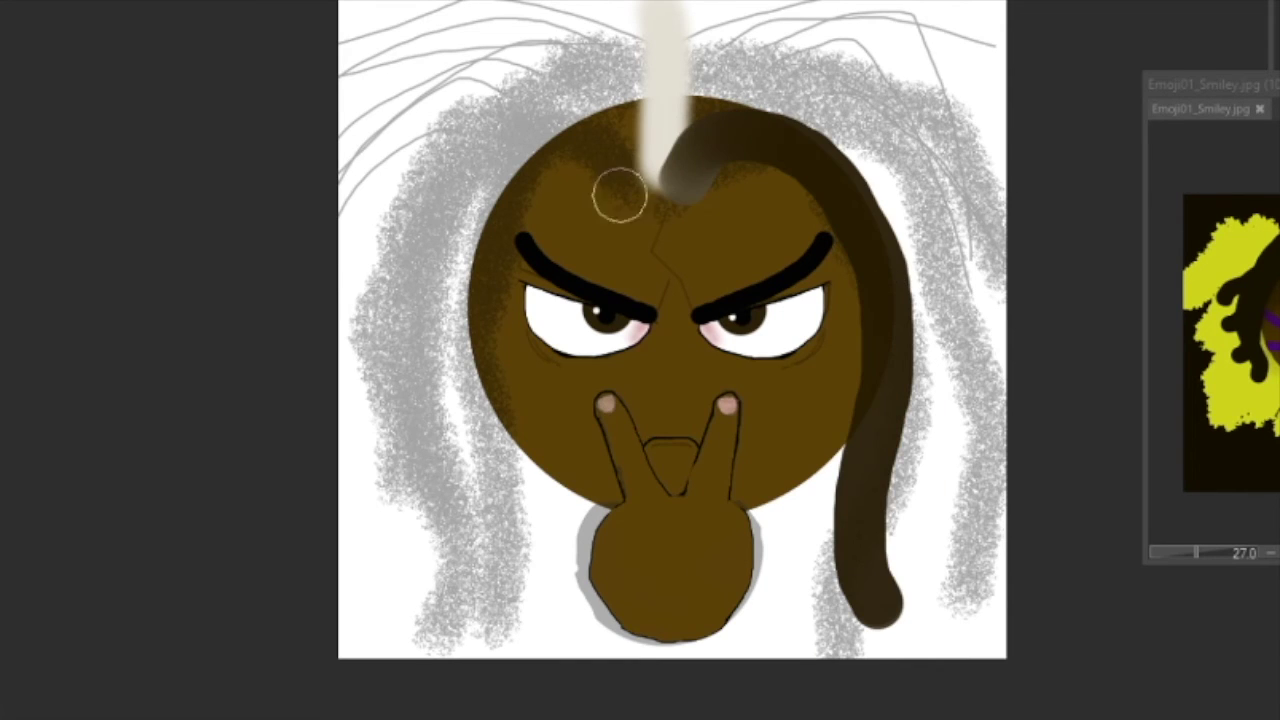
{"action": "mouse_move", "coordinate": [680, 165]}
{"action": "left_mouse_down"}
{"action": "mouse_move", "coordinate": [540, 149]}
{"action": "mouse_move", "coordinate": [510, 610]}
{"action": "left_mouse_up"}
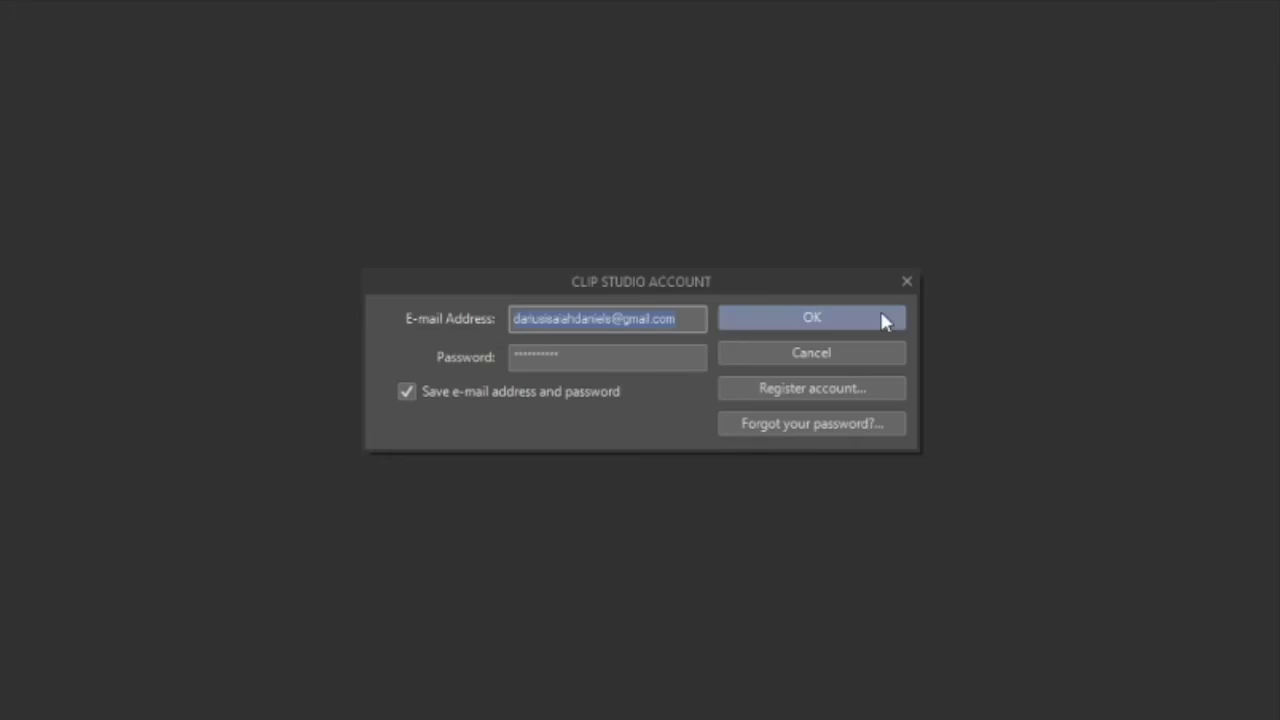
Sign in to the CLIP STUDIO account with the saved login to download the Hair Brush 3 material.
{"action": "left_click", "coordinate": [886, 320]}
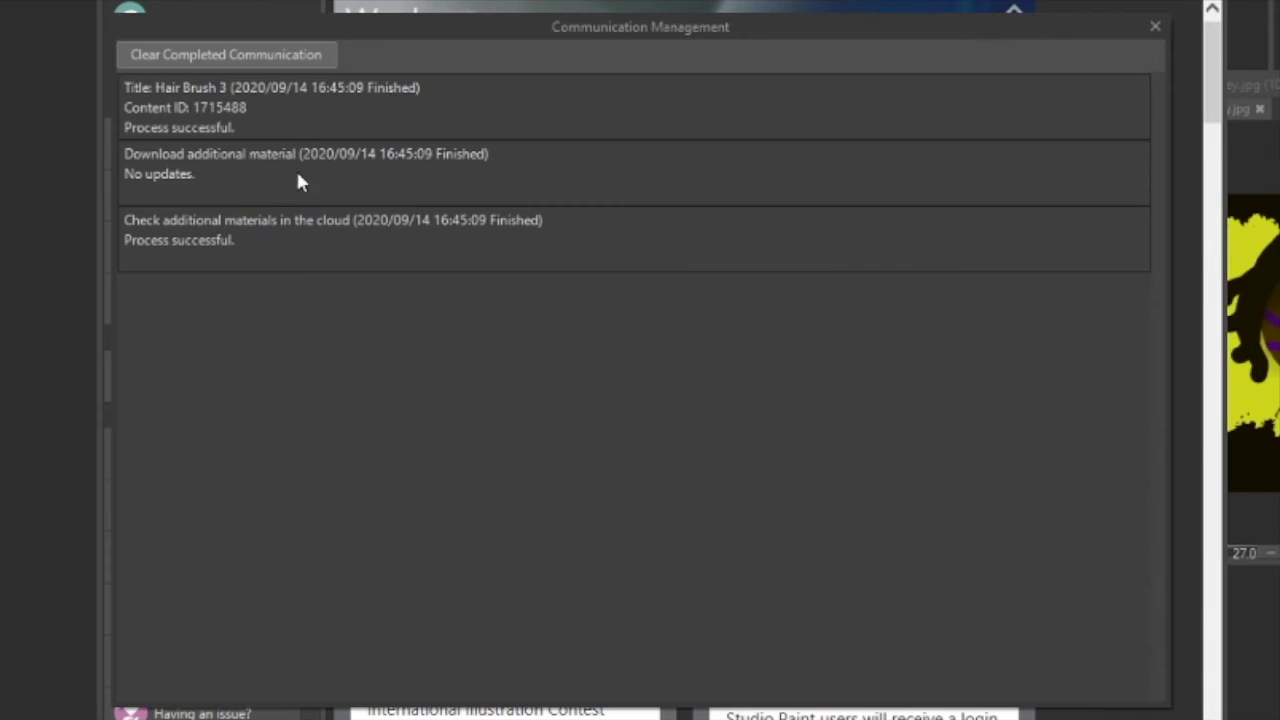
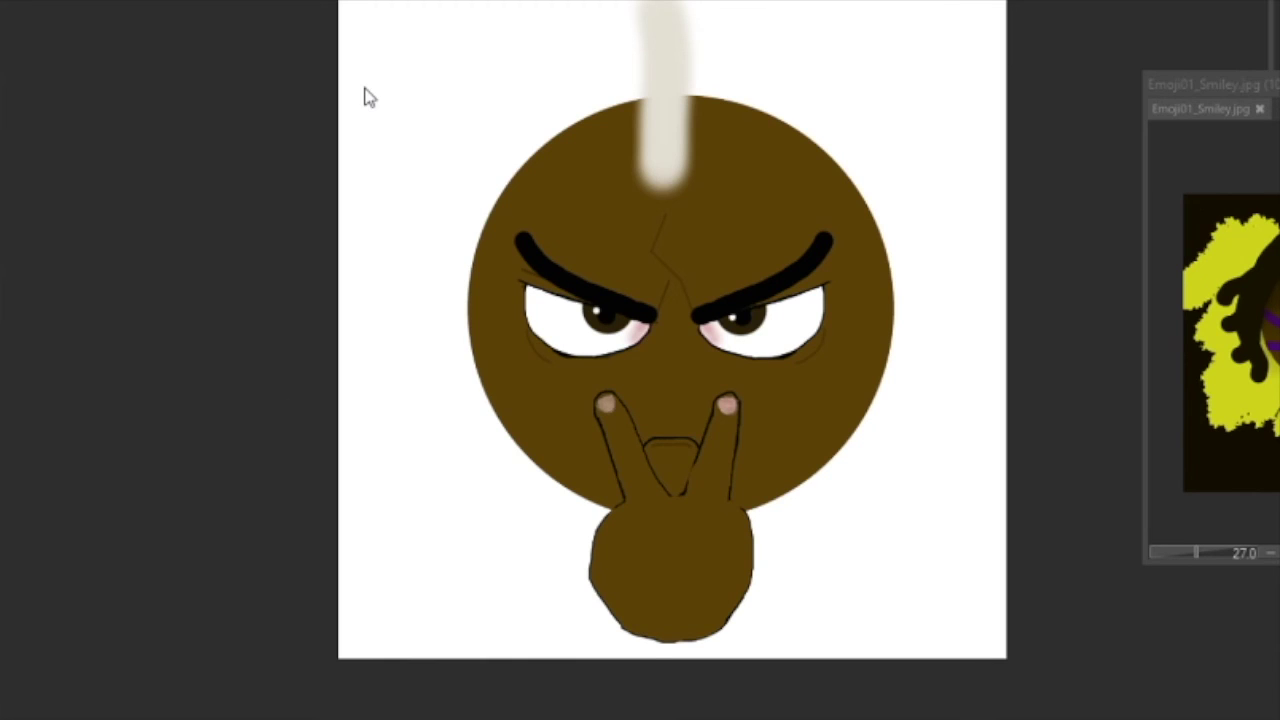
Paint two solid dark brown dreadlocks from the centre of the crown down the left side of the face.
{"action": "mouse_move", "coordinate": [665, 125]}
{"action": "left_mouse_down"}
{"action": "mouse_move", "coordinate": [663, 137]}
{"action": "mouse_move", "coordinate": [457, 143]}
{"action": "mouse_move", "coordinate": [430, 524]}
{"action": "left_mouse_up"}
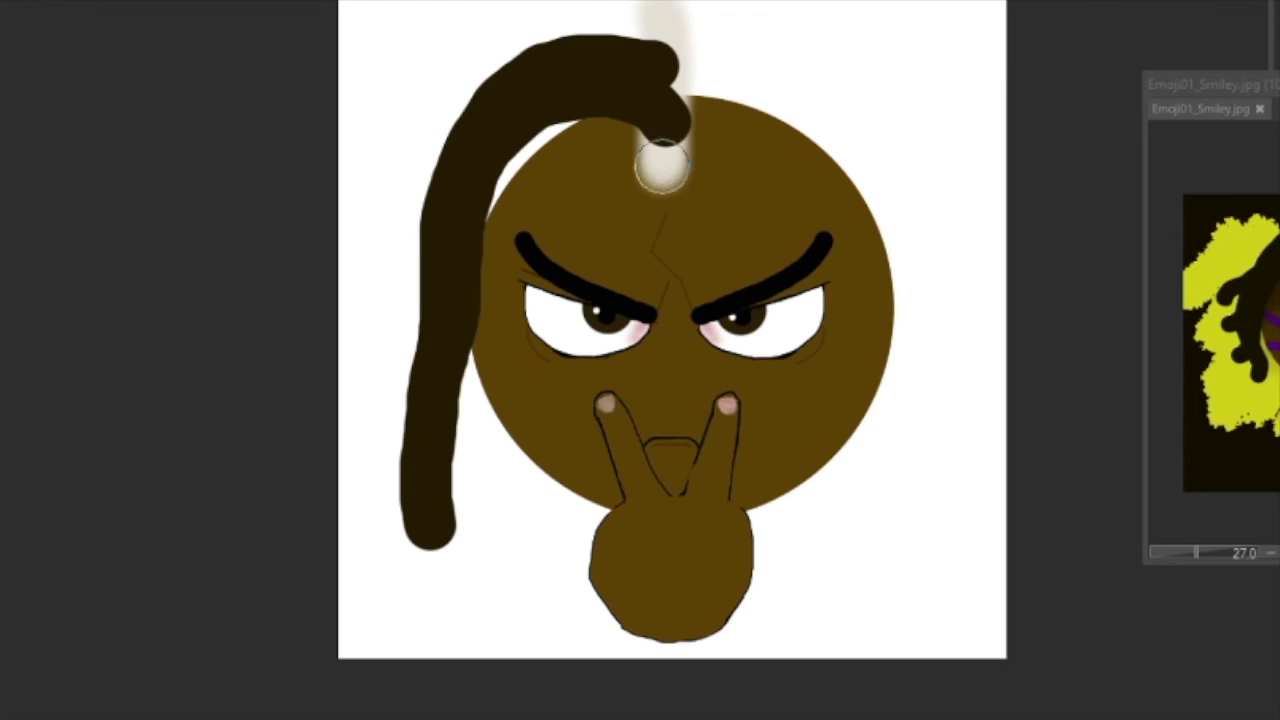
{"action": "left_click_drag", "start_coordinate": [662, 167], "coordinate": [481, 573]}
{"action": "left_click", "coordinate": [691, 172]}
{"action": "key", "text": "ctrl+z"}
Paint overlapping dark brown dreadlocks from the crown down the right side of the face, ending in three rounded tips.
{"action": "left_click_drag", "start_coordinate": [697, 80], "coordinate": [928, 475]}
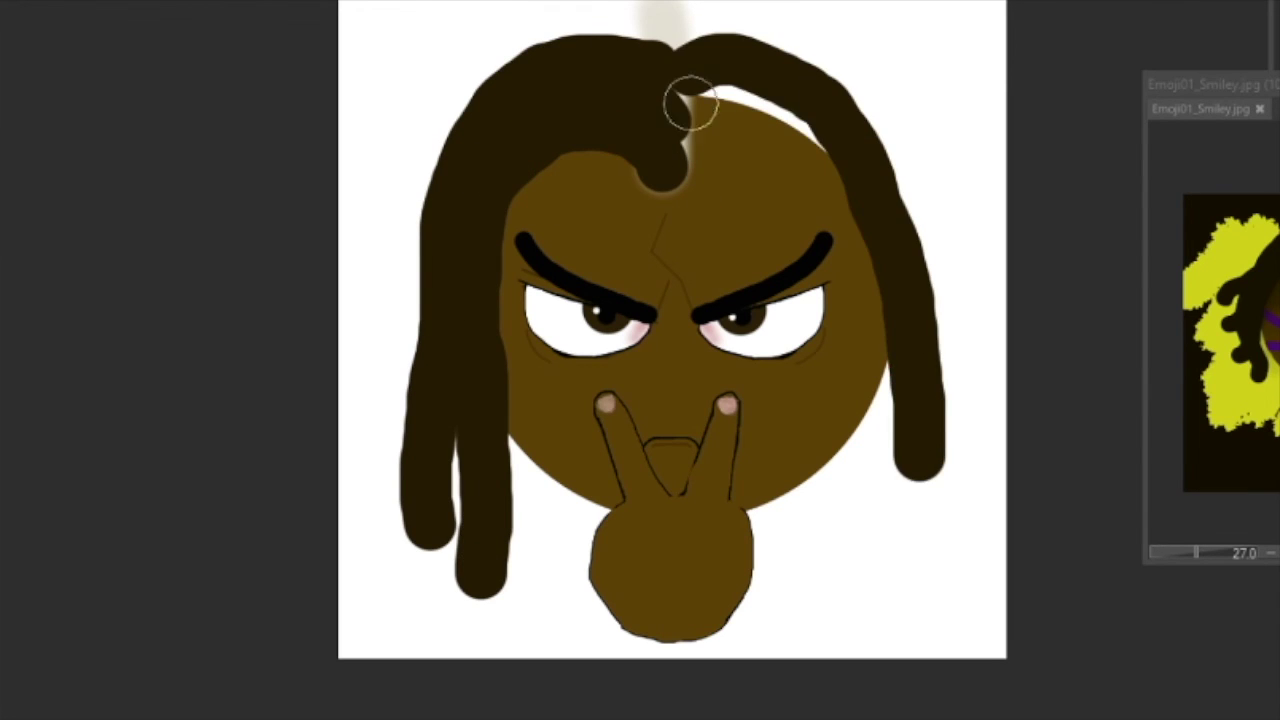
{"action": "left_click_drag", "start_coordinate": [686, 106], "coordinate": [920, 545]}
{"action": "left_click_drag", "start_coordinate": [797, 106], "coordinate": [925, 590]}
{"action": "left_click_drag", "start_coordinate": [663, 140], "coordinate": [870, 570]}
{"action": "left_click_drag", "start_coordinate": [889, 415], "coordinate": [854, 617]}
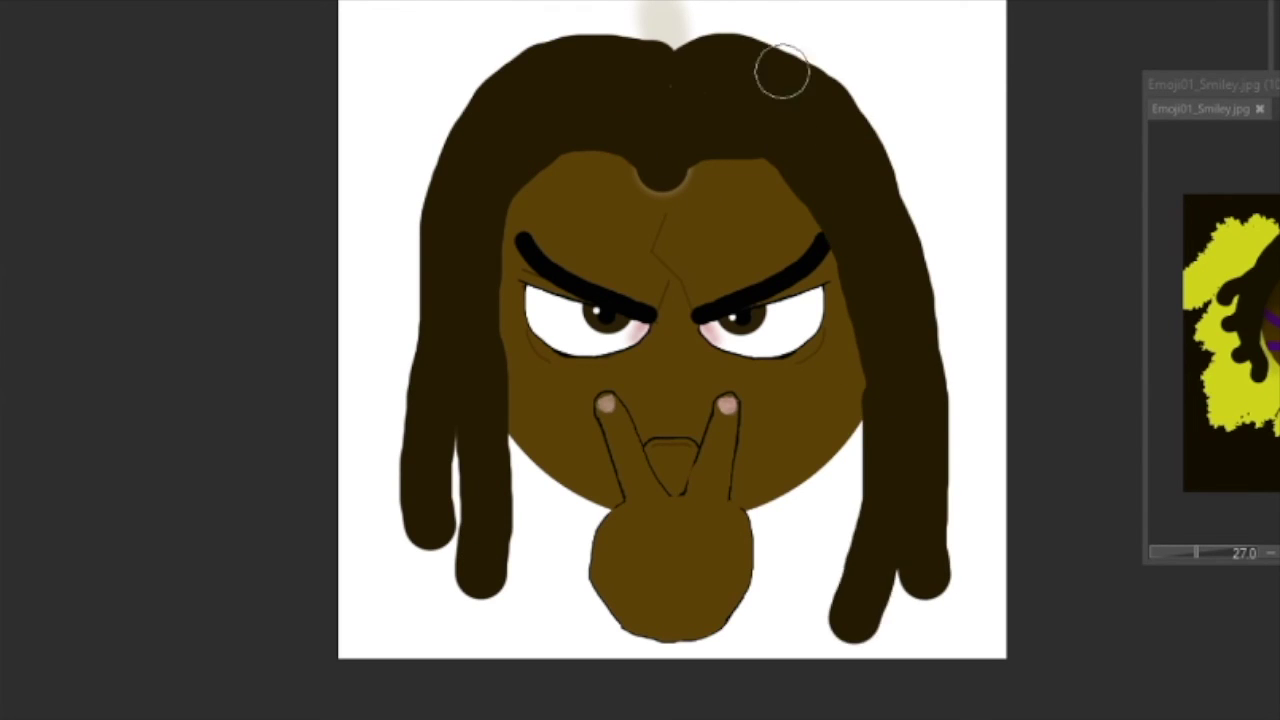
{"action": "left_click_drag", "start_coordinate": [803, 82], "coordinate": [958, 348]}
{"action": "key", "text": "ctrl+z"}
{"action": "left_click_drag", "start_coordinate": [889, 163], "coordinate": [961, 505]}
Erase a thin winding parting through the centre of the hair and move the Emoji01_Smiley reference window away from the drawing.
{"action": "scroll", "coordinate": [632, 187], "scroll_direction": "up", "scroll_amount": 5}
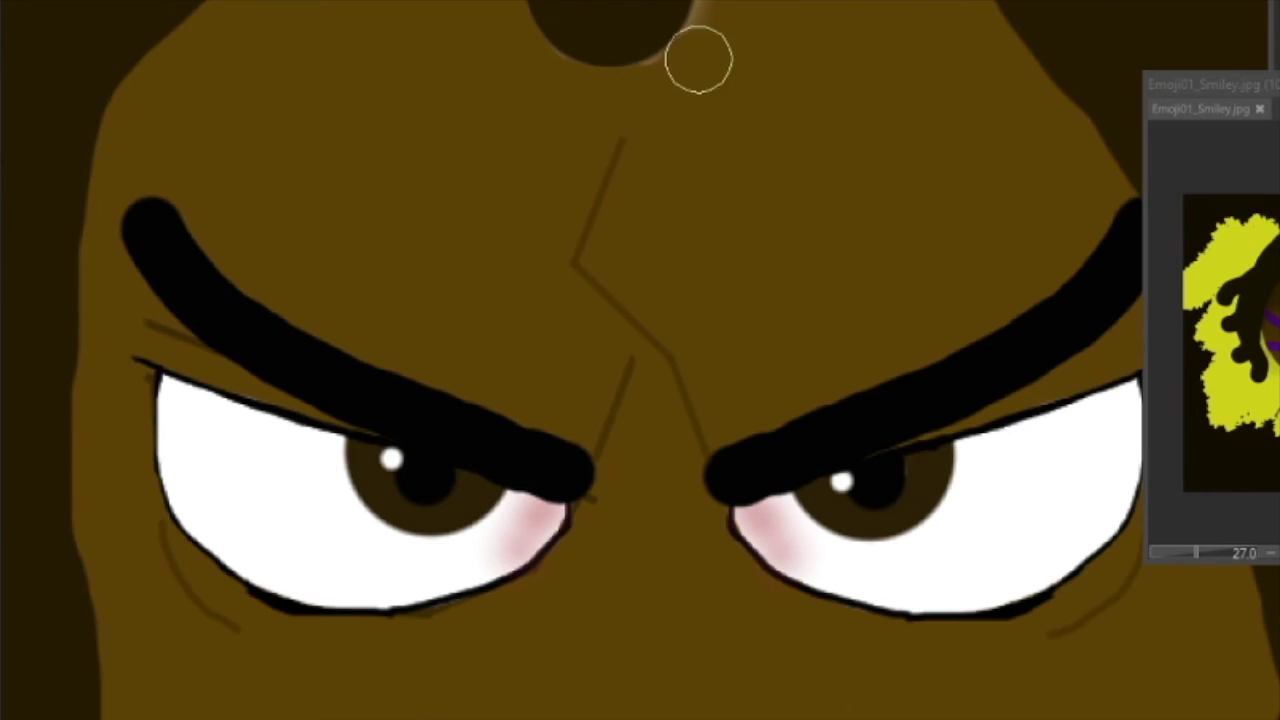
{"action": "scroll", "coordinate": [697, 60], "scroll_direction": "down", "scroll_amount": 8}
{"action": "scroll", "coordinate": [657, 86], "scroll_direction": "up", "scroll_amount": 6}
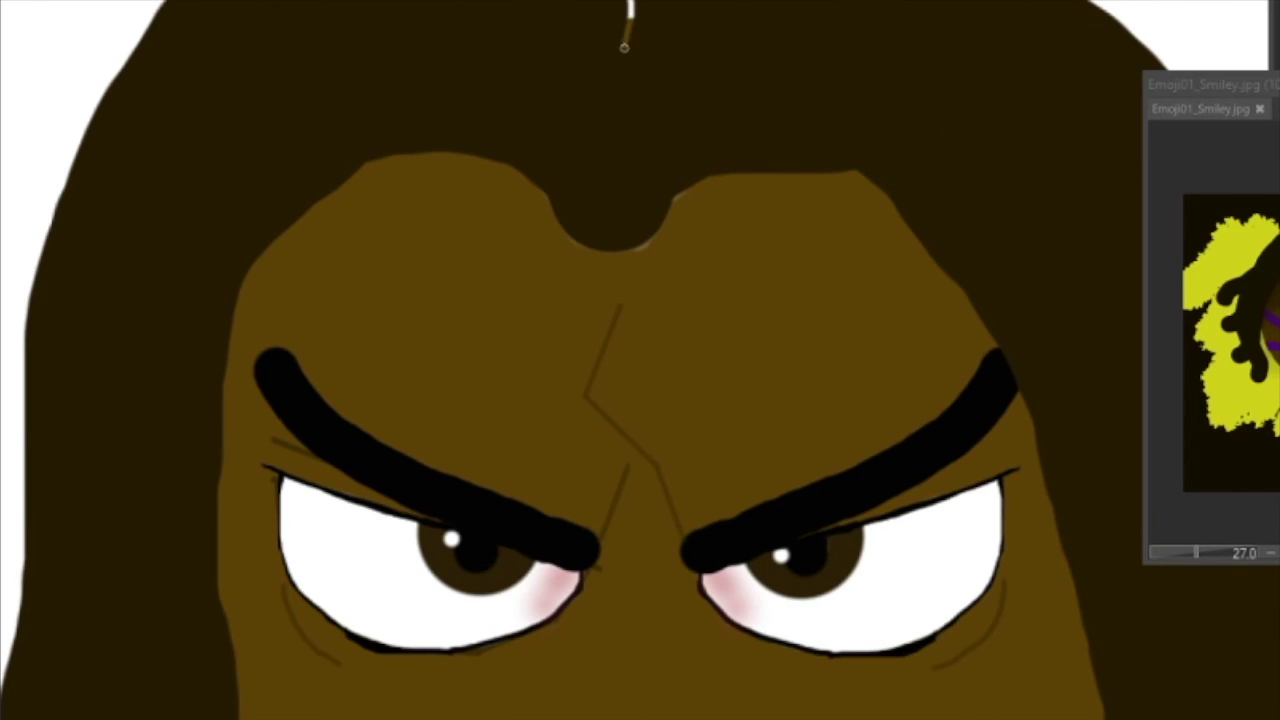
{"action": "scroll", "coordinate": [617, 121], "scroll_direction": "down", "scroll_amount": 4}
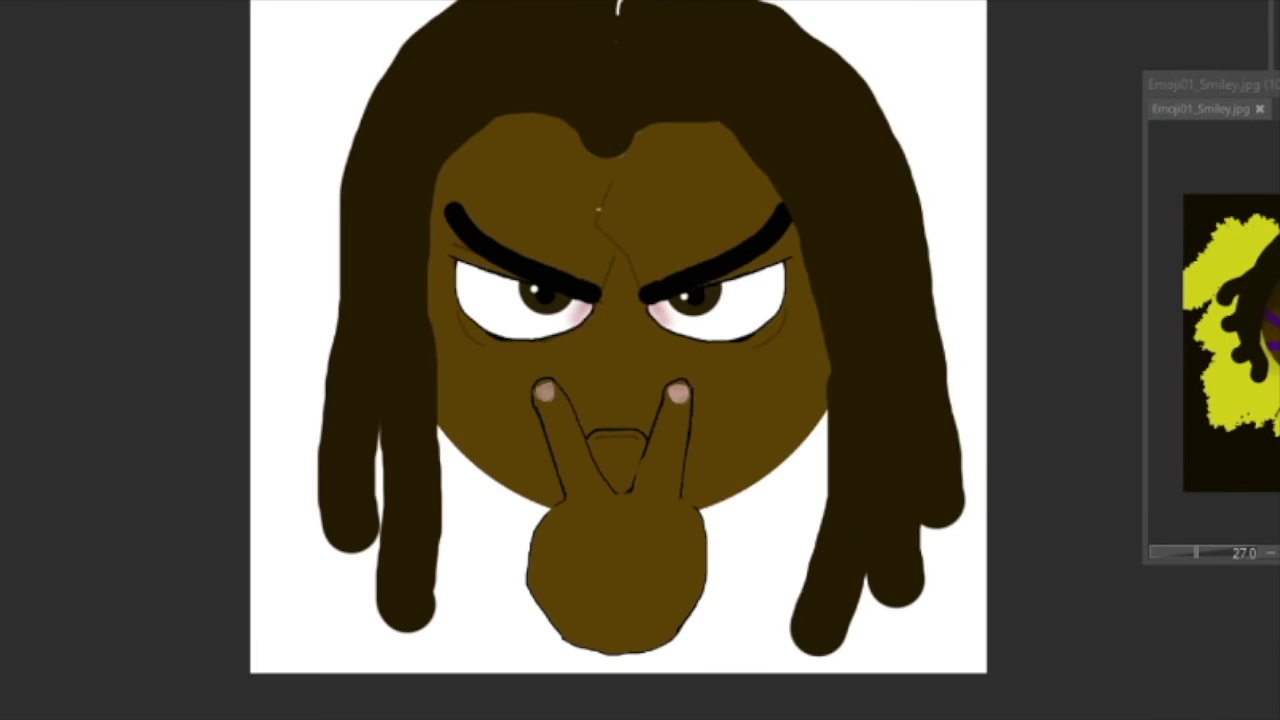
{"action": "scroll", "coordinate": [739, 616], "scroll_direction": "up", "scroll_amount": 2}
{"action": "scroll", "coordinate": [598, 55], "scroll_direction": "down", "scroll_amount": 4}
{"action": "left_click_drag", "start_coordinate": [1200, 85], "coordinate": [1279, 229]}
{"action": "left_click_drag", "start_coordinate": [514, 241], "coordinate": [518, 604]}
{"action": "scroll", "coordinate": [518, 604], "scroll_direction": "up", "scroll_amount": 1}
{"action": "scroll", "coordinate": [516, 603], "scroll_direction": "up", "scroll_amount": 2}
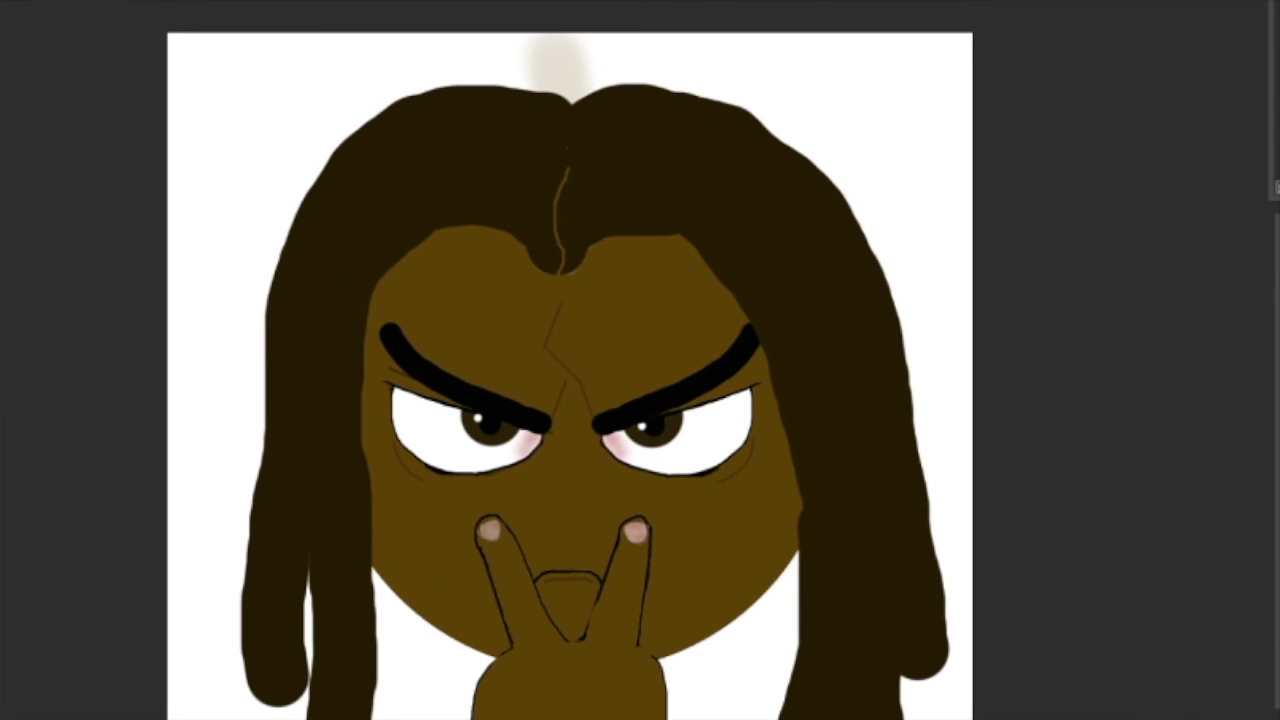
Fill both eyebrows with the dark brown of the hair.
{"action": "left_click", "coordinate": [650, 402]}
{"action": "left_click", "coordinate": [511, 403]}
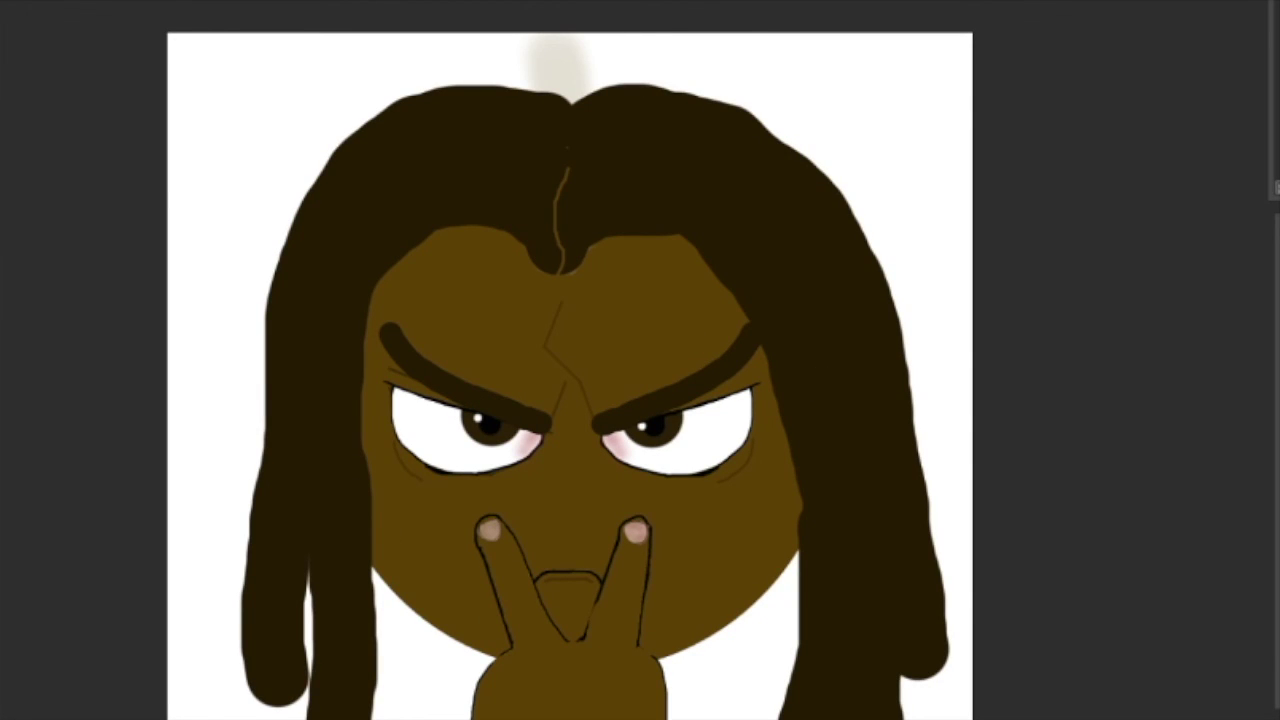
Try soft dark brown shading along the lower cheeks and chin.
{"action": "mouse_move", "coordinate": [380, 490]}
{"action": "left_mouse_down"}
{"action": "mouse_move", "coordinate": [403, 520]}
{"action": "mouse_move", "coordinate": [413, 604]}
{"action": "left_mouse_up"}
{"action": "left_click_drag", "start_coordinate": [430, 640], "coordinate": [486, 522]}
{"action": "key", "text": "ctrl+z"}
{"action": "mouse_move", "coordinate": [784, 492]}
{"action": "left_mouse_down"}
{"action": "mouse_move", "coordinate": [739, 563]}
{"action": "mouse_move", "coordinate": [668, 560]}
{"action": "left_mouse_up"}
{"action": "left_click_drag", "start_coordinate": [568, 589], "coordinate": [566, 597]}
{"action": "key", "text": "ctrl+z"}
{"action": "key", "text": "ctrl+z"}
{"action": "key", "text": "ctrl+z"}
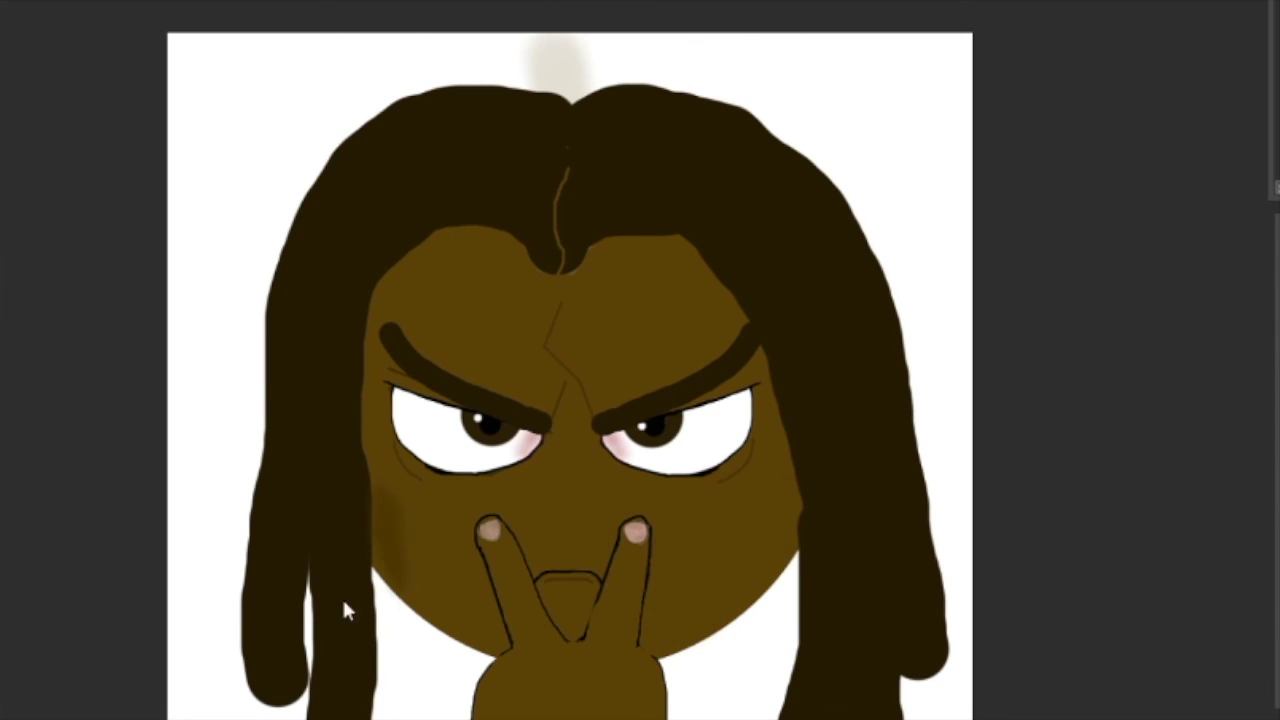
Try vertical shading strokes on the left cheek beside the dreadlocks.
{"action": "scroll", "coordinate": [530, 460], "scroll_direction": "up", "scroll_amount": 6}
{"action": "scroll", "coordinate": [617, 348], "scroll_direction": "down", "scroll_amount": 3}
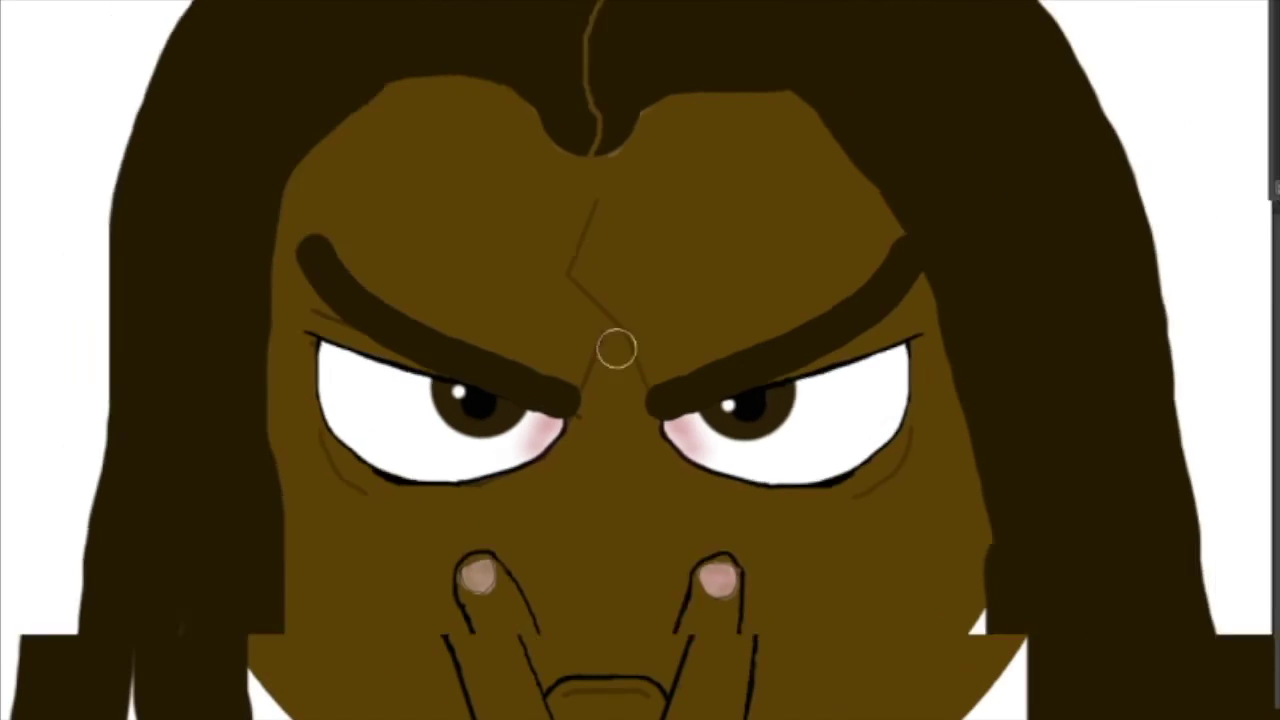
{"action": "left_click_drag", "start_coordinate": [346, 466], "coordinate": [357, 566]}
{"action": "key", "text": "ctrl+z"}
{"action": "left_click_drag", "start_coordinate": [346, 440], "coordinate": [370, 590]}
{"action": "key", "text": "ctrl+z"}
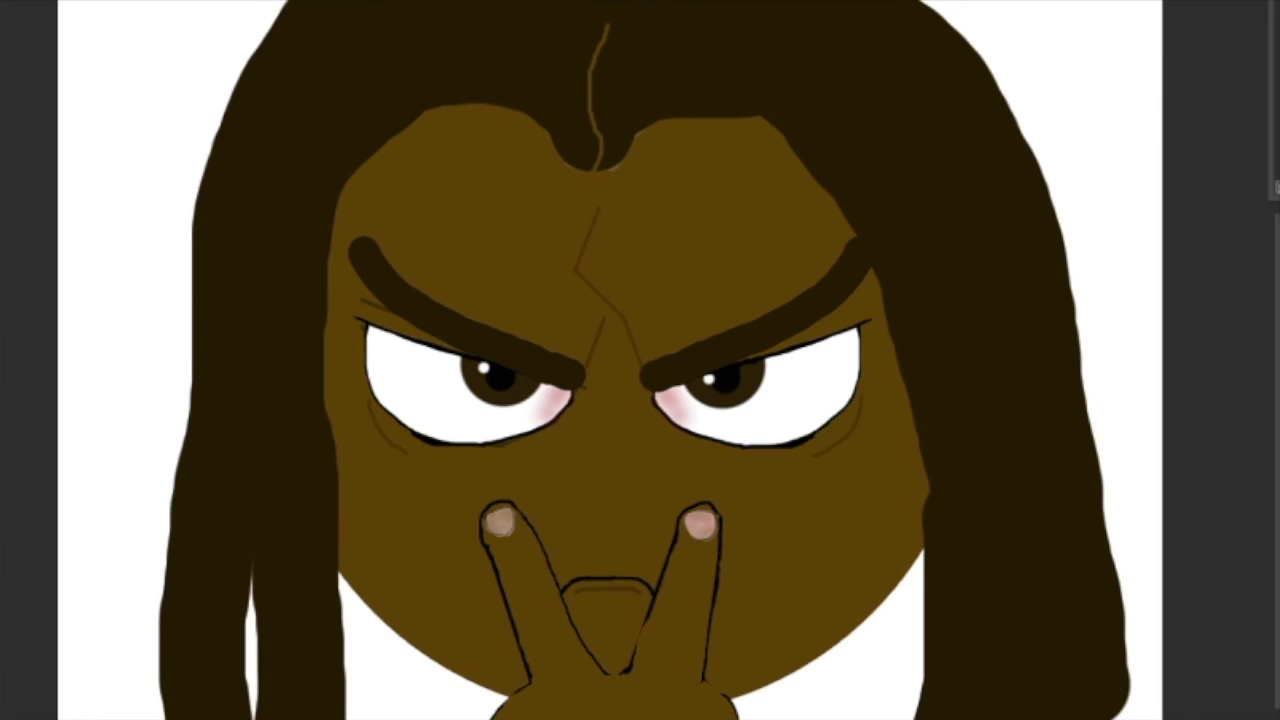
Paint vertical dark red shading strokes, HSV 6, 94, 39, along both lower cheeks and under the mouth.
{"action": "left_click_drag", "start_coordinate": [364, 452], "coordinate": [400, 645]}
{"action": "left_click_drag", "start_coordinate": [430, 518], "coordinate": [455, 668]}
{"action": "left_click_drag", "start_coordinate": [475, 560], "coordinate": [543, 686]}
{"action": "left_click_drag", "start_coordinate": [576, 590], "coordinate": [606, 662]}
{"action": "left_click_drag", "start_coordinate": [738, 588], "coordinate": [745, 708]}
{"action": "left_click_drag", "start_coordinate": [796, 568], "coordinate": [796, 640]}
{"action": "left_click_drag", "start_coordinate": [820, 545], "coordinate": [822, 666]}
{"action": "left_click_drag", "start_coordinate": [868, 486], "coordinate": [876, 612]}
{"action": "left_click_drag", "start_coordinate": [902, 448], "coordinate": [906, 530]}
Add short dark red strokes beneath the hairline and smooth all the red shading into the skin with Blend at size 100.
{"action": "left_click_drag", "start_coordinate": [770, 130], "coordinate": [780, 162]}
{"action": "left_click_drag", "start_coordinate": [686, 130], "coordinate": [695, 156]}
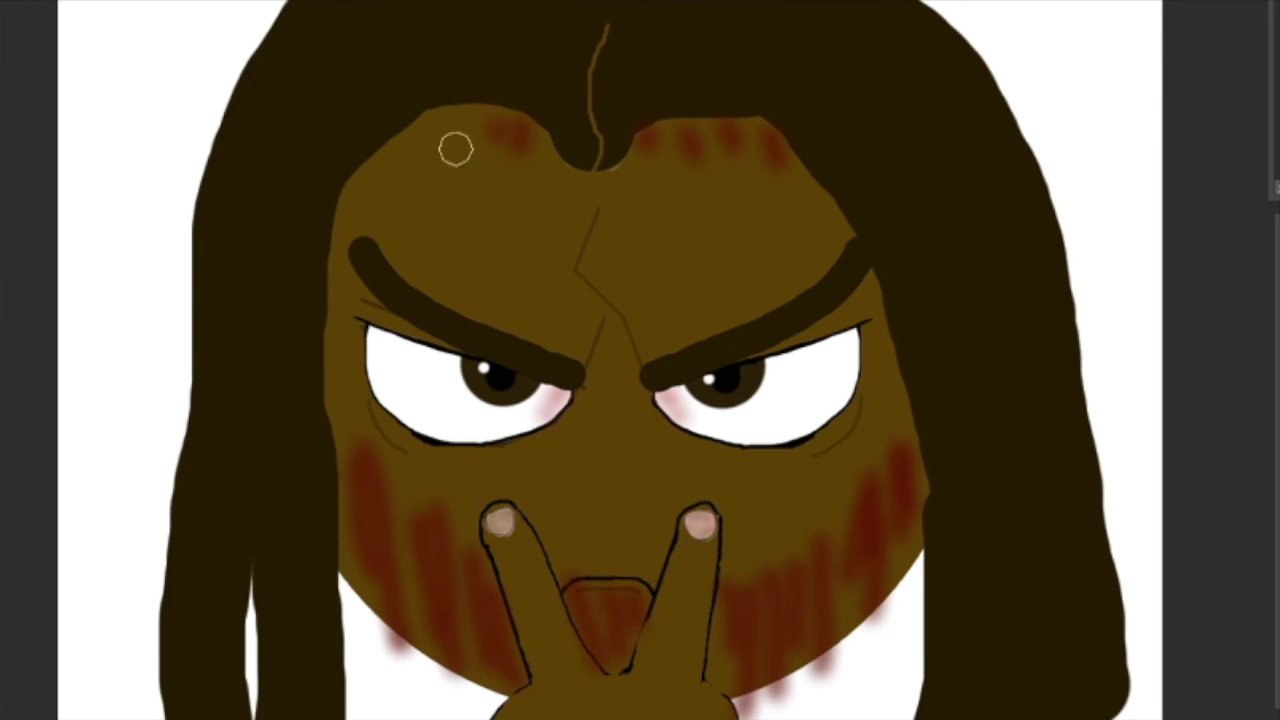
{"action": "left_click_drag", "start_coordinate": [454, 124], "coordinate": [458, 152]}
{"action": "key", "text": "e"}
{"action": "mouse_move", "coordinate": [378, 474]}
{"action": "left_mouse_down"}
{"action": "mouse_move", "coordinate": [430, 605]}
{"action": "mouse_move", "coordinate": [514, 571]}
{"action": "mouse_move", "coordinate": [834, 549]}
{"action": "mouse_move", "coordinate": [586, 629]}
{"action": "mouse_move", "coordinate": [770, 148]}
{"action": "mouse_move", "coordinate": [671, 583]}
{"action": "left_mouse_up"}
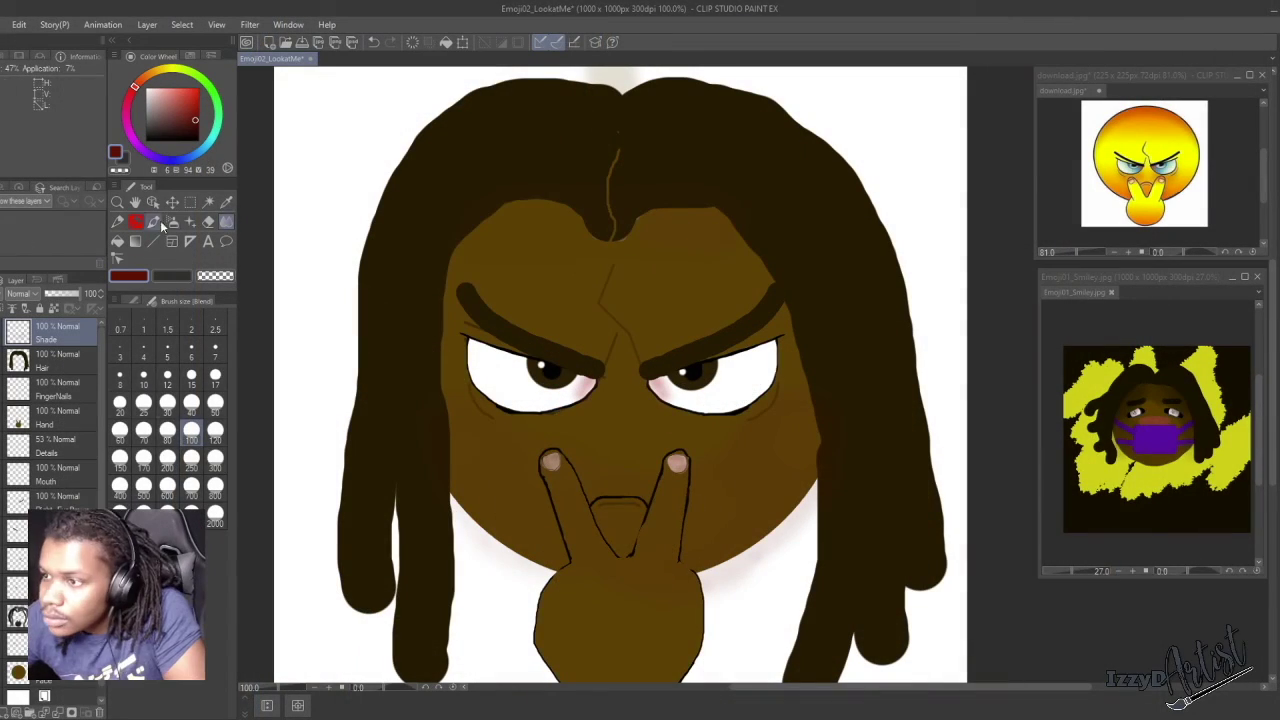
Airbrush dark red patches on both sides of the forehead and on both cheeks with the Soft airbrush at size 200.
{"action": "left_click", "coordinate": [170, 223]}
{"action": "left_click_drag", "start_coordinate": [528, 262], "coordinate": [580, 245]}
{"action": "left_click_drag", "start_coordinate": [694, 275], "coordinate": [708, 262]}
{"action": "left_click_drag", "start_coordinate": [742, 450], "coordinate": [736, 464]}
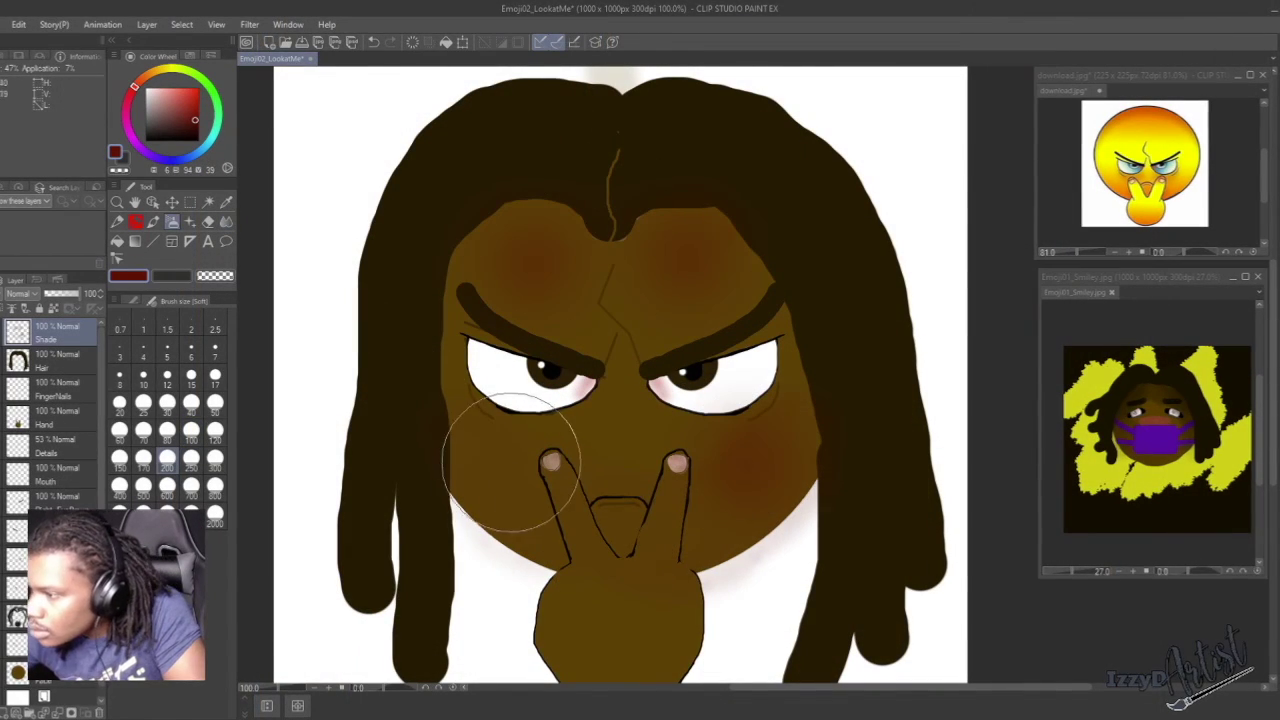
{"action": "left_click_drag", "start_coordinate": [514, 466], "coordinate": [530, 475]}
Soften the red forehead and cheek patches into the face with Blend at size 100.
{"action": "left_click", "coordinate": [226, 222]}
{"action": "mouse_move", "coordinate": [570, 304]}
{"action": "left_mouse_down"}
{"action": "mouse_move", "coordinate": [725, 242]}
{"action": "mouse_move", "coordinate": [509, 274]}
{"action": "mouse_move", "coordinate": [809, 420]}
{"action": "mouse_move", "coordinate": [477, 371]}
{"action": "mouse_move", "coordinate": [695, 581]}
{"action": "left_mouse_up"}
{"action": "scroll", "coordinate": [620, 334], "scroll_direction": "up", "scroll_amount": 2}
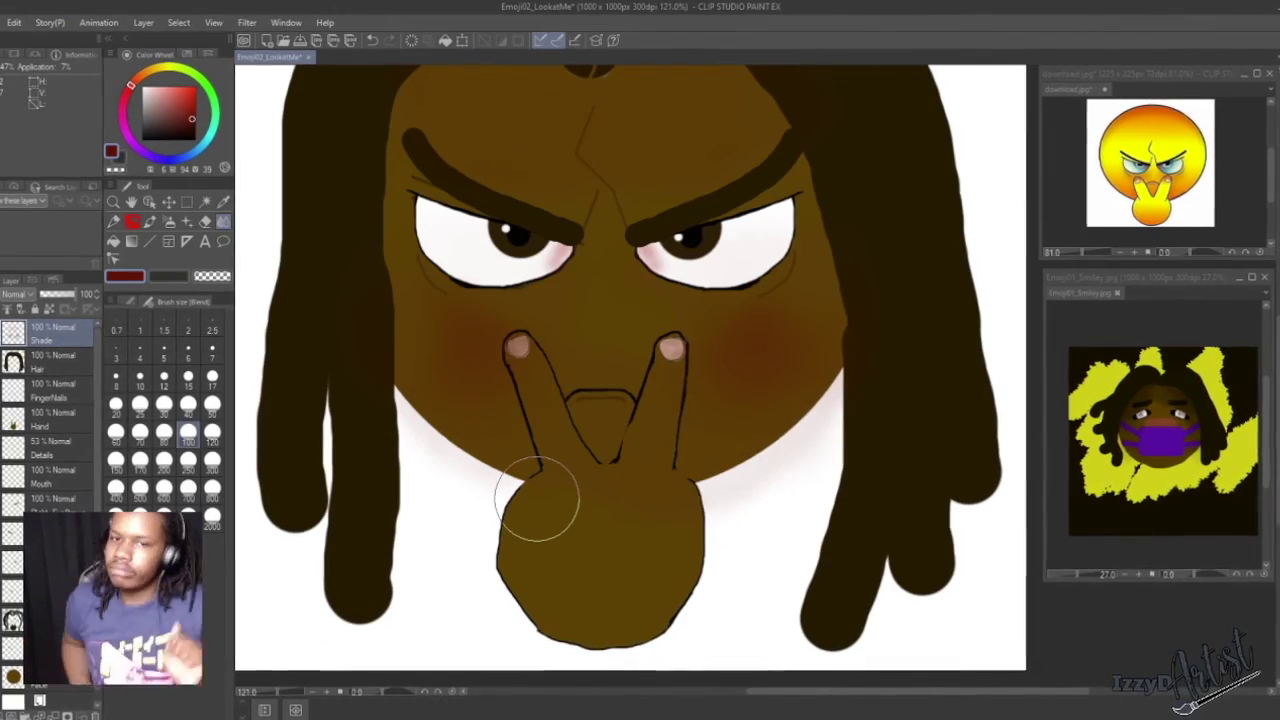
{"action": "scroll", "coordinate": [578, 238], "scroll_direction": "up", "scroll_amount": 2}
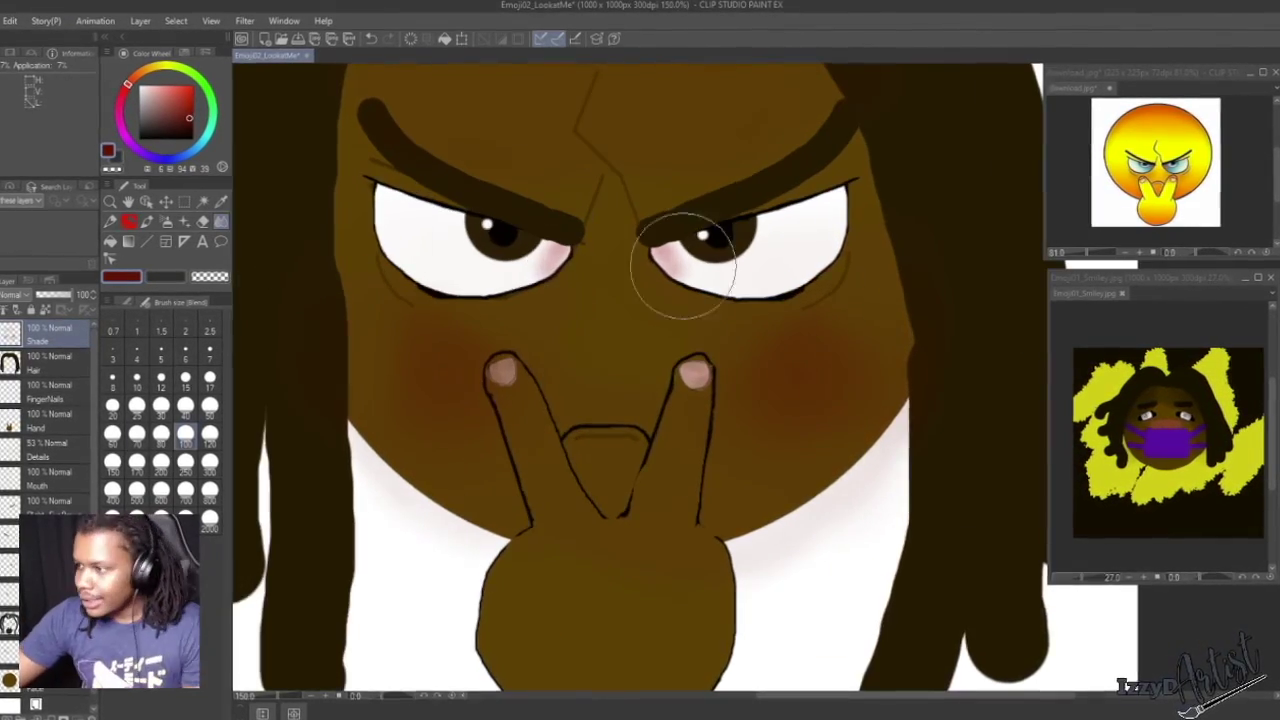
{"action": "scroll", "coordinate": [715, 400], "scroll_direction": "down", "scroll_amount": 8}
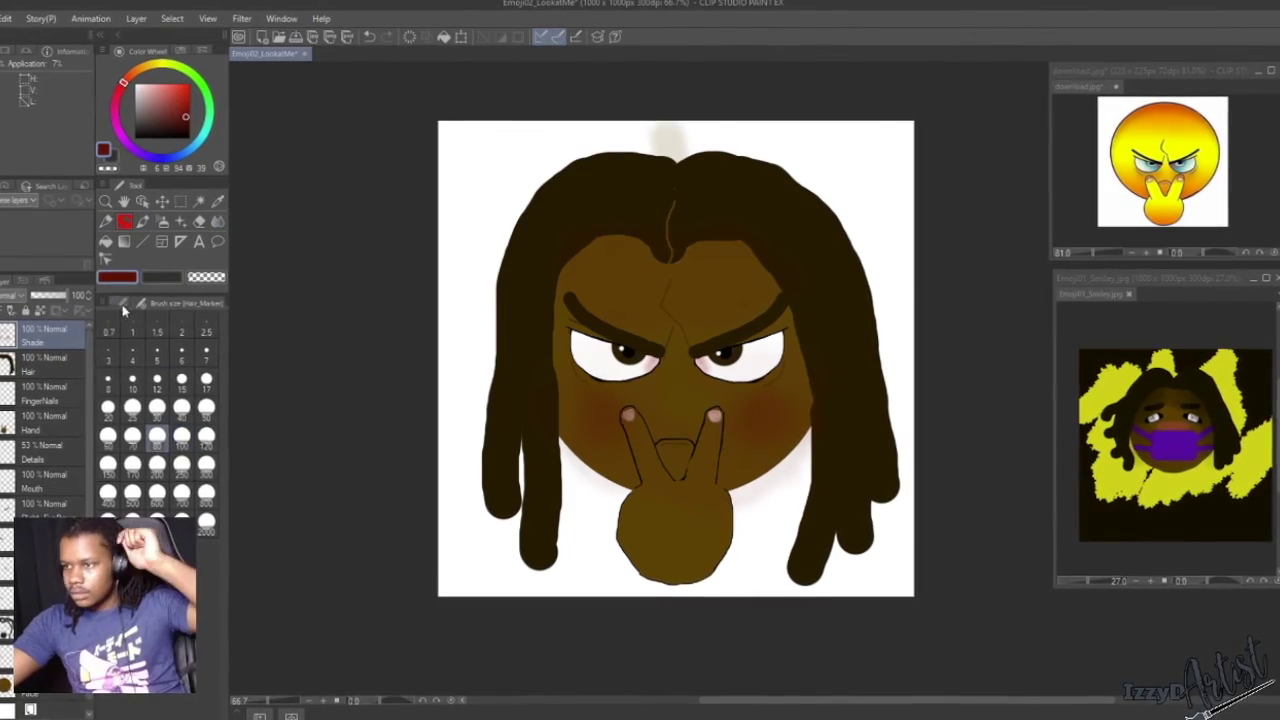
Switch to the Hair_Marker pen at size 80 and sample the dark brown of the hair, HSV 38, 92, 15.
{"action": "left_click", "coordinate": [127, 222]}
{"action": "left_click", "coordinate": [522, 250], "text": "alt"}
Try an extra dreadlock sweeping down the outer left side of the hair.
{"action": "mouse_move", "coordinate": [552, 187]}
{"action": "left_mouse_down"}
{"action": "mouse_move", "coordinate": [494, 346]}
{"action": "mouse_move", "coordinate": [442, 382]}
{"action": "mouse_move", "coordinate": [498, 300]}
{"action": "mouse_move", "coordinate": [451, 387]}
{"action": "left_mouse_up"}
{"action": "key", "text": "ctrl+z"}
{"action": "key", "text": "ctrl+z"}
Erase the lower end of the outer left dreadlock on the Hair layer with the Hard eraser.
{"action": "left_click", "coordinate": [192, 221]}
{"action": "left_click", "coordinate": [182, 304]}
{"action": "key", "text": "ctrl+z"}
{"action": "left_click", "coordinate": [12, 370]}
{"action": "left_click_drag", "start_coordinate": [470, 545], "coordinate": [471, 497]}
Repaint the lower end of the outer left dreadlock so its rounded tip curls outward.
{"action": "left_click", "coordinate": [109, 221]}
{"action": "left_click_drag", "start_coordinate": [504, 415], "coordinate": [500, 484]}
{"action": "key", "text": "ctrl+z"}
{"action": "left_click_drag", "start_coordinate": [529, 385], "coordinate": [461, 474]}
Clean up the edge between the left dreadlocks with the Hard eraser at size 10.
{"action": "scroll", "coordinate": [468, 470], "scroll_direction": "up", "scroll_amount": 3}
{"action": "left_click", "coordinate": [181, 221]}
{"action": "left_click_drag", "start_coordinate": [592, 428], "coordinate": [575, 467]}
{"action": "scroll", "coordinate": [500, 300], "scroll_direction": "down", "scroll_amount": 4}
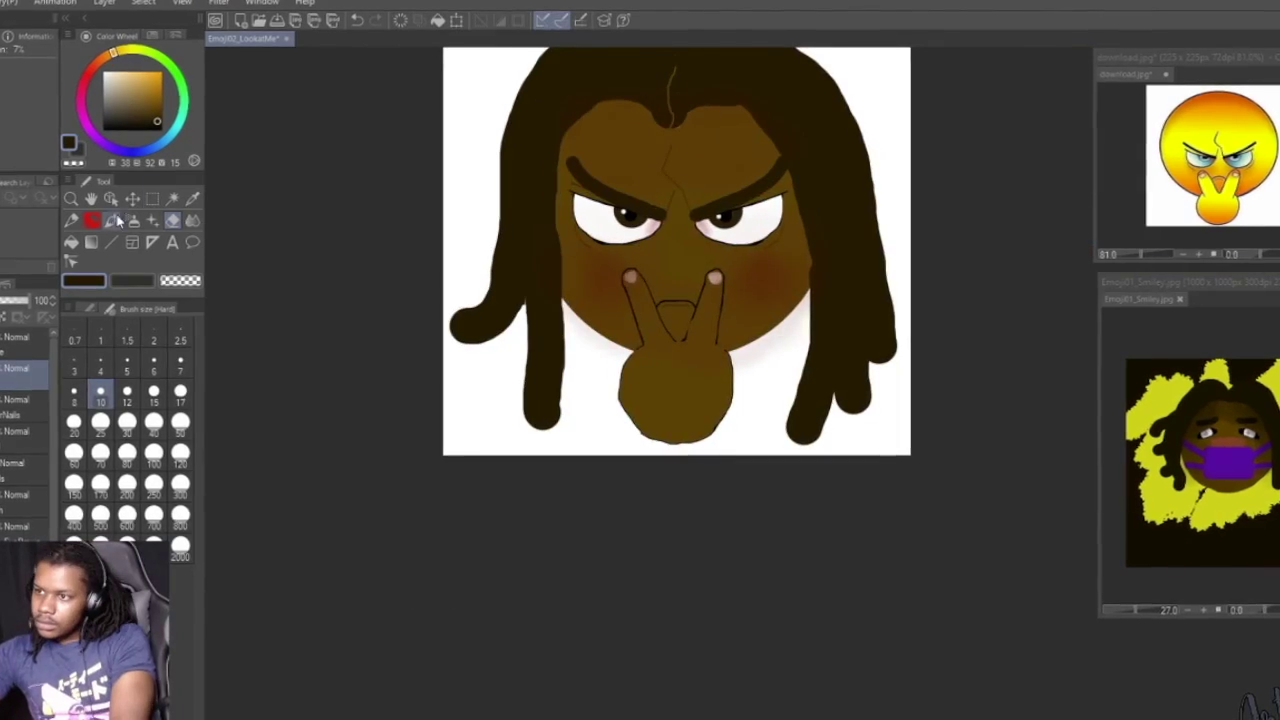
Add another short dreadlock flaring outward from the outer left side of the hair with the Hair_Marker brush at size 80.
{"action": "left_click", "coordinate": [99, 221]}
{"action": "scroll", "coordinate": [550, 85], "scroll_direction": "down", "scroll_amount": 2}
{"action": "left_click_drag", "start_coordinate": [521, 150], "coordinate": [494, 179]}
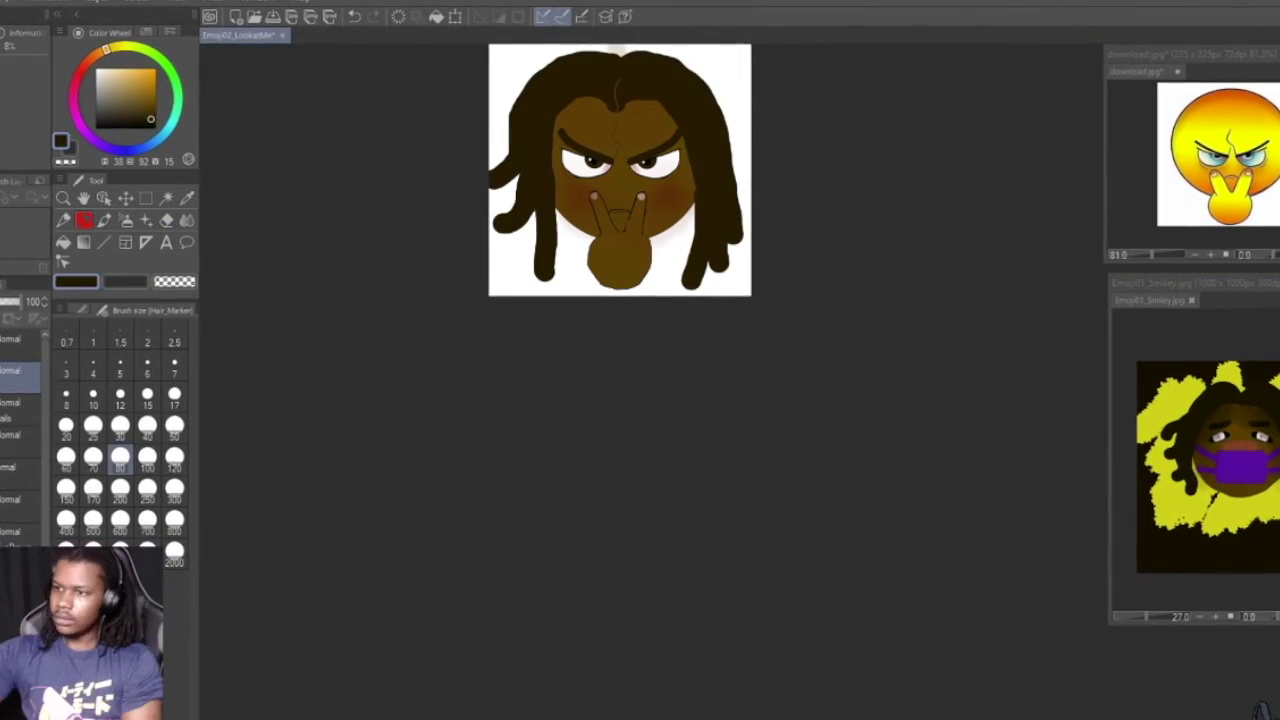
{"action": "scroll", "coordinate": [594, 114], "scroll_direction": "up", "scroll_amount": 5}
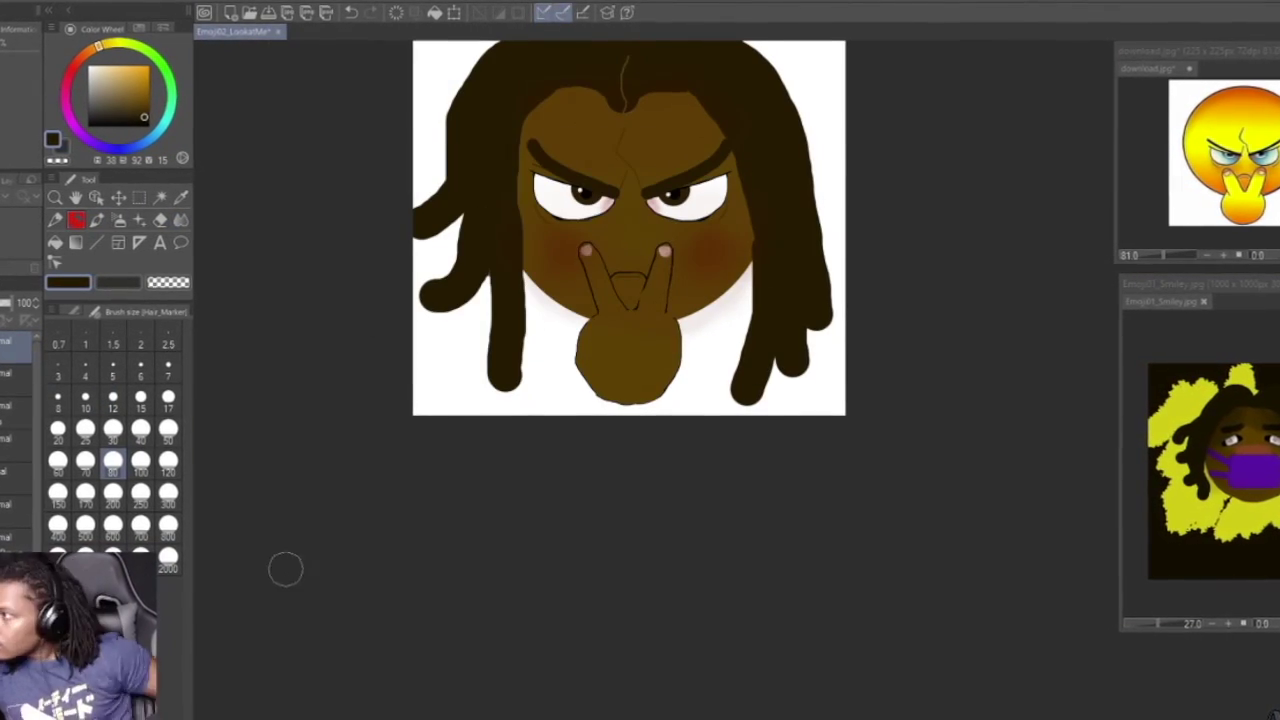
{"action": "left_click_drag", "start_coordinate": [630, 147], "coordinate": [613, 127]}
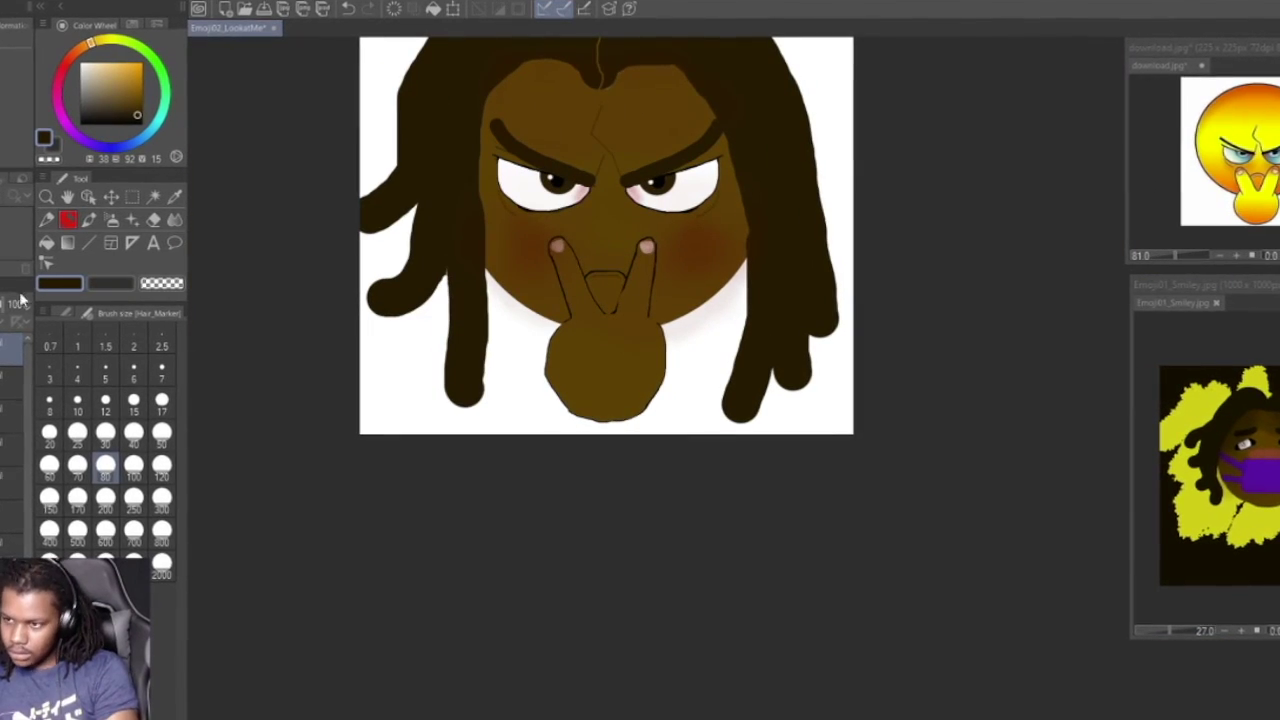
Shade the forehead below the hairline and the outer sides of the eyes and face in dark brown with the Soft airbrush at size 80.
{"action": "scroll", "coordinate": [661, 90], "scroll_direction": "down", "scroll_amount": 1}
{"action": "left_click", "coordinate": [707, 74], "text": "alt"}
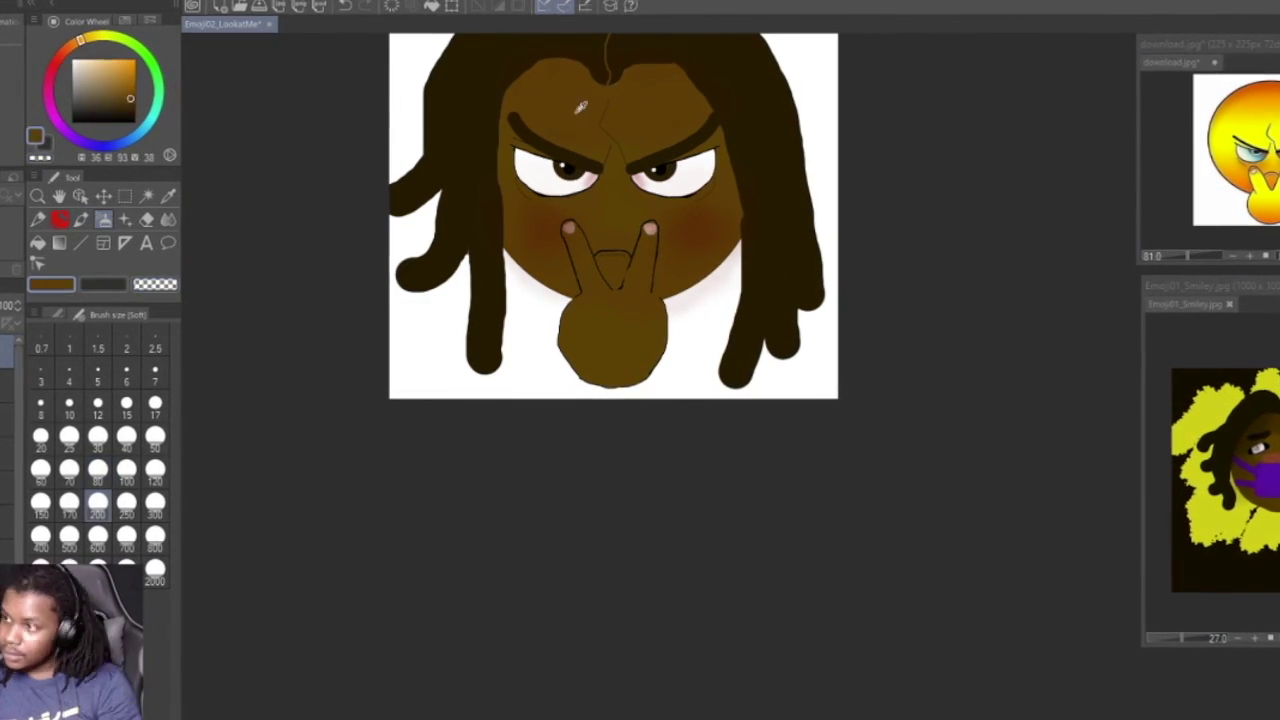
{"action": "left_click", "coordinate": [134, 103]}
{"action": "scroll", "coordinate": [640, 150], "scroll_direction": "up", "scroll_amount": 1}
{"action": "left_click", "coordinate": [57, 196]}
{"action": "left_click_drag", "start_coordinate": [640, 180], "coordinate": [614, 343]}
{"action": "left_click", "coordinate": [102, 219]}
{"action": "left_click", "coordinate": [96, 471]}
{"action": "left_click_drag", "start_coordinate": [655, 232], "coordinate": [732, 236]}
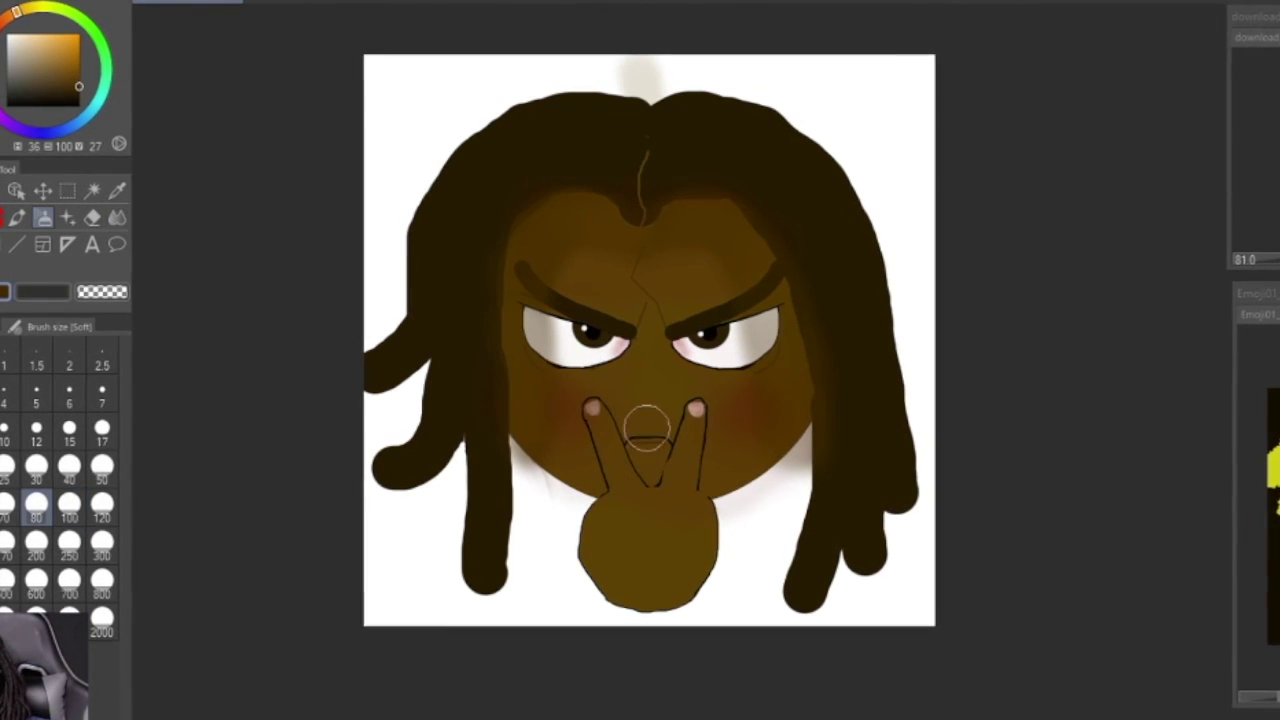
Erase a notch into the top of the hair at the centre parting, along with part of the grey smudge above it.
{"action": "key", "text": "b"}
{"action": "scroll", "coordinate": [748, 440], "scroll_direction": "down", "scroll_amount": 3}
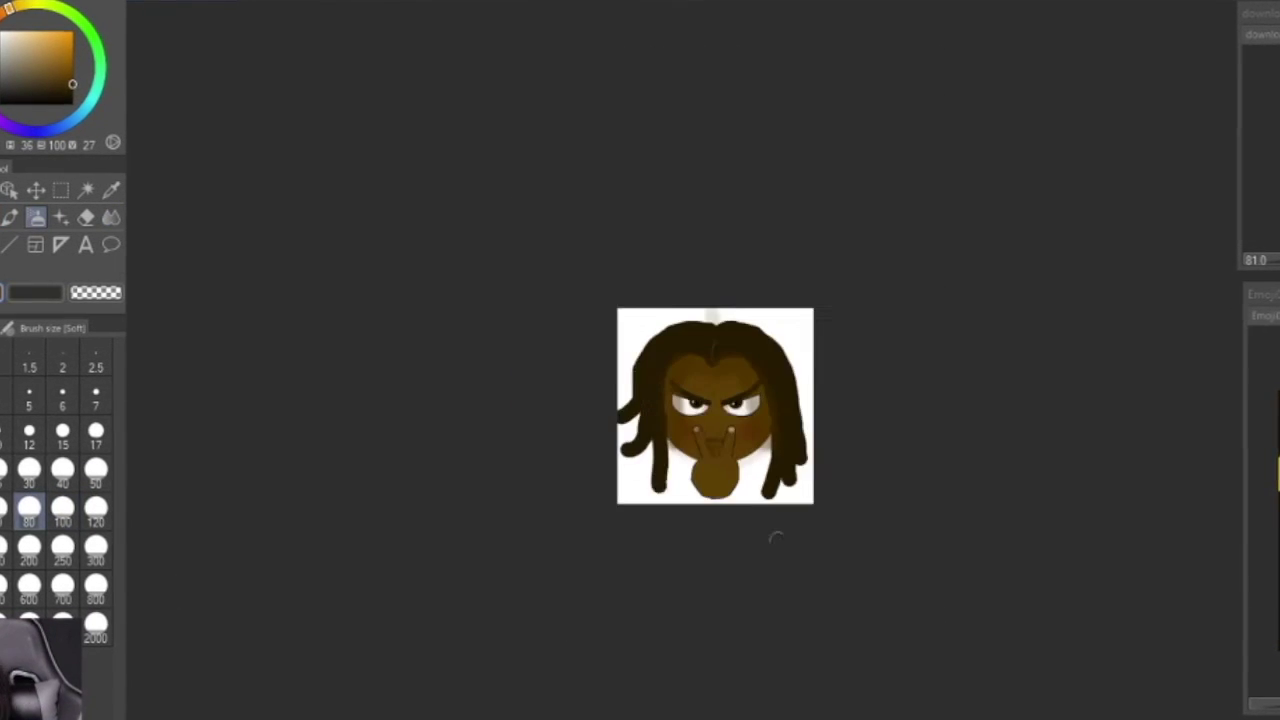
{"action": "scroll", "coordinate": [780, 500], "scroll_direction": "up", "scroll_amount": 2}
{"action": "scroll", "coordinate": [633, 142], "scroll_direction": "up", "scroll_amount": 1}
{"action": "key", "text": "e"}
{"action": "mouse_move", "coordinate": [663, 134]}
{"action": "left_mouse_down"}
{"action": "mouse_move", "coordinate": [666, 170]}
{"action": "mouse_move", "coordinate": [611, 126]}
{"action": "mouse_move", "coordinate": [555, 227]}
{"action": "mouse_move", "coordinate": [579, 176]}
{"action": "mouse_move", "coordinate": [668, 180]}
{"action": "left_mouse_up"}
Touch up the hair's upper outline with the Hair_Marker brush in the sampled dark brown and fill the white background with blue.
{"action": "key", "text": "p"}
{"action": "left_click", "coordinate": [592, 172], "text": "alt"}
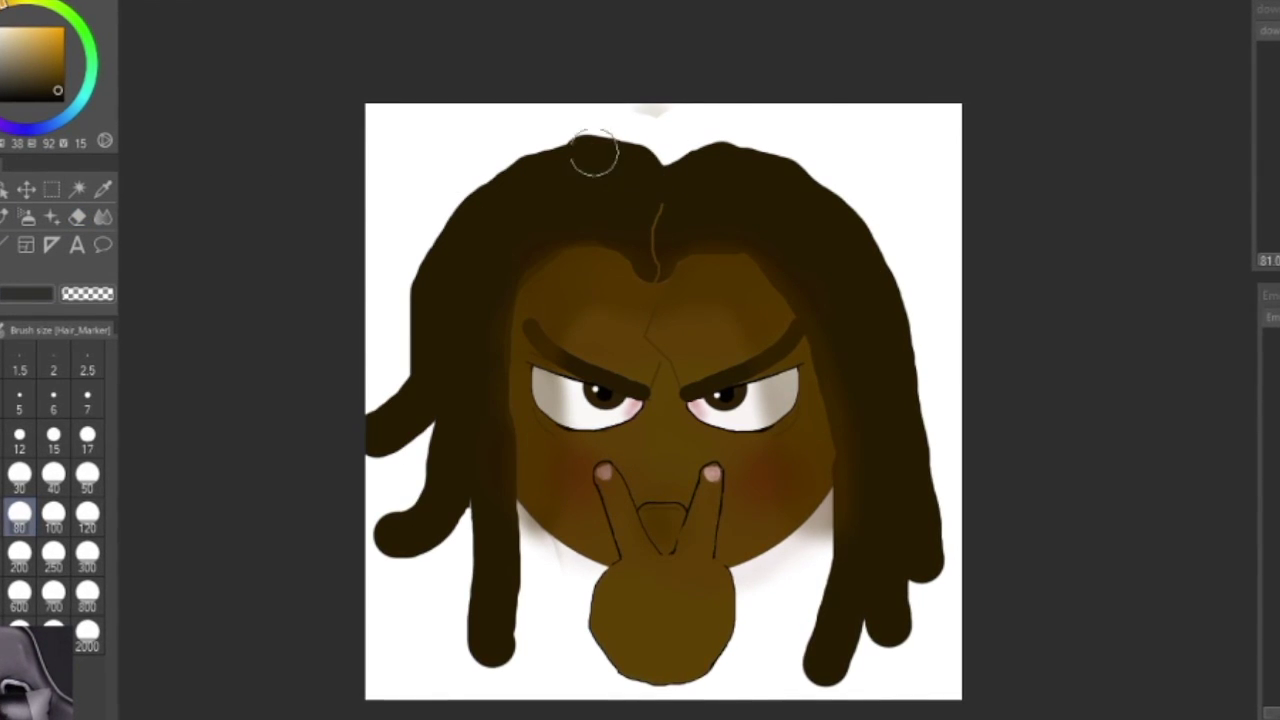
{"action": "scroll", "coordinate": [700, 535], "scroll_direction": "down", "scroll_amount": 3}
{"action": "scroll", "coordinate": [620, 550], "scroll_direction": "up", "scroll_amount": 3}
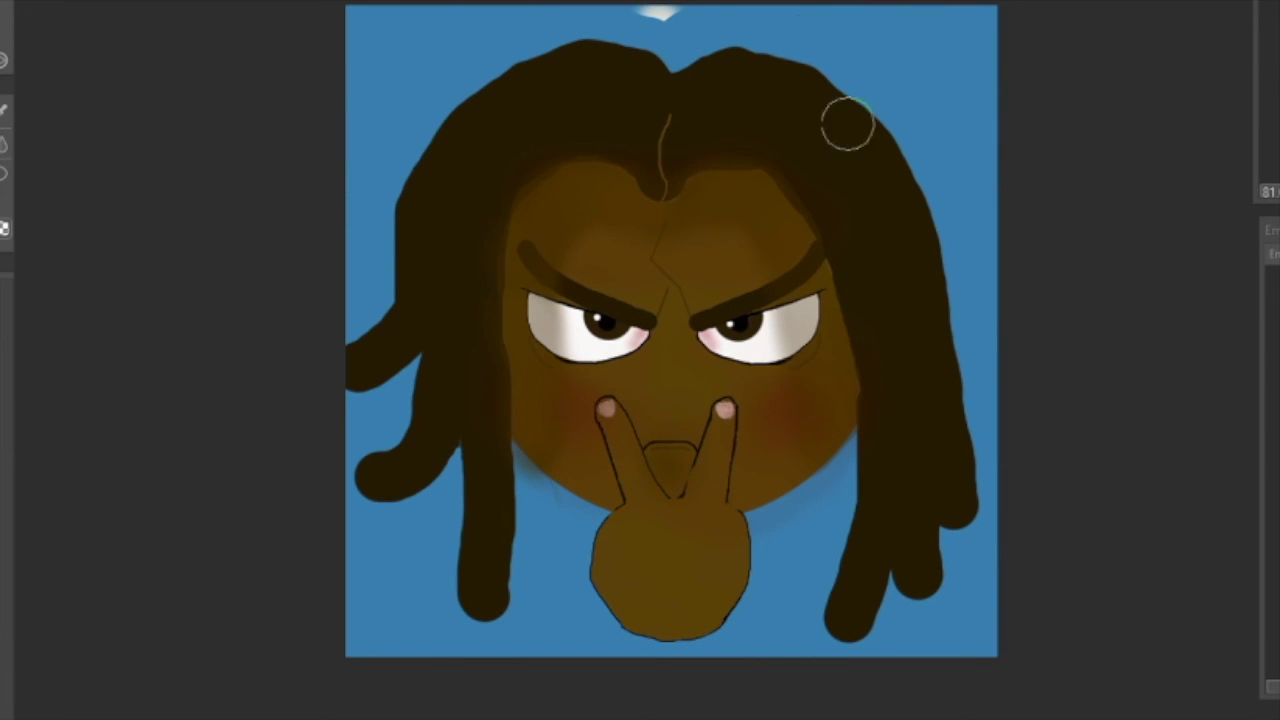
{"action": "scroll", "coordinate": [606, 130], "scroll_direction": "up", "scroll_amount": 5}
{"action": "mouse_move", "coordinate": [394, 201]}
{"action": "left_mouse_down"}
{"action": "mouse_move", "coordinate": [300, 288]}
{"action": "mouse_move", "coordinate": [462, 174]}
{"action": "left_mouse_up"}
{"action": "scroll", "coordinate": [640, 346], "scroll_direction": "down", "scroll_amount": 7}
{"action": "scroll", "coordinate": [765, 553], "scroll_direction": "up", "scroll_amount": 2}
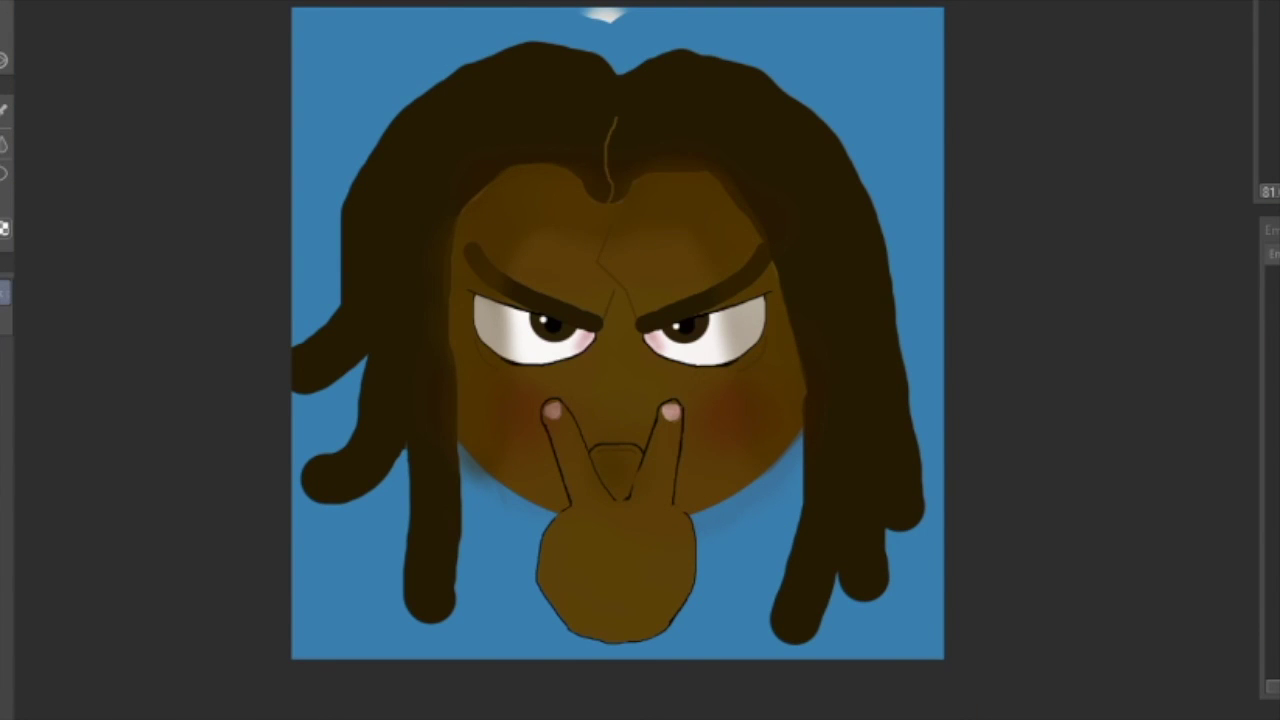
Texture the blue background with darker blue dashes using the Pointillism brush at size 600, undoing unwanted strokes.
{"action": "left_click_drag", "start_coordinate": [390, 190], "coordinate": [438, 251]}
{"action": "key", "text": "ctrl+z"}
{"action": "left_click_drag", "start_coordinate": [400, 130], "coordinate": [850, 150]}
{"action": "left_click_drag", "start_coordinate": [450, 560], "coordinate": [791, 551]}
{"action": "key", "text": "ctrl+z"}
{"action": "mouse_move", "coordinate": [930, 190]}
{"action": "left_mouse_down"}
{"action": "mouse_move", "coordinate": [1053, 193]}
{"action": "mouse_move", "coordinate": [384, 716]}
{"action": "left_mouse_up"}
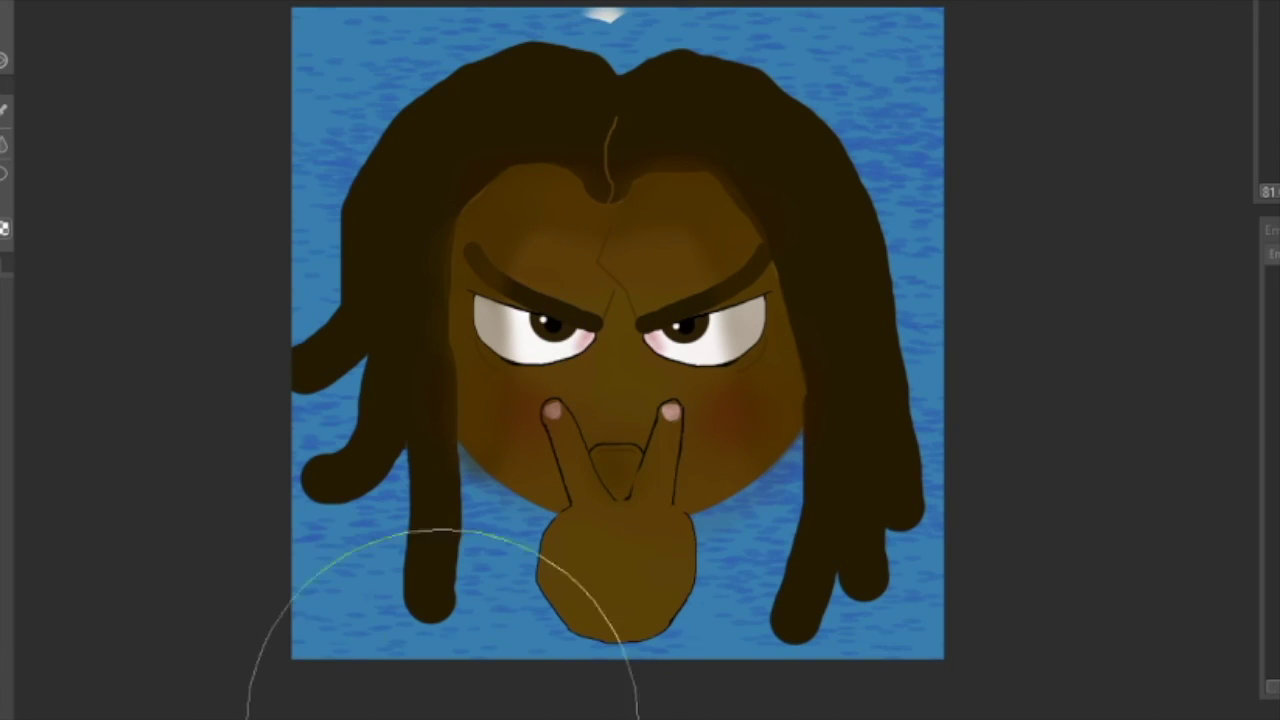
{"action": "scroll", "coordinate": [1181, 600], "scroll_direction": "down", "scroll_amount": 2}
{"action": "scroll", "coordinate": [1181, 600], "scroll_direction": "up", "scroll_amount": 2}
Sample the dark brown from the top of the hair near the centre parting and switch to another painting brush.
{"action": "left_click", "coordinate": [42, 137]}
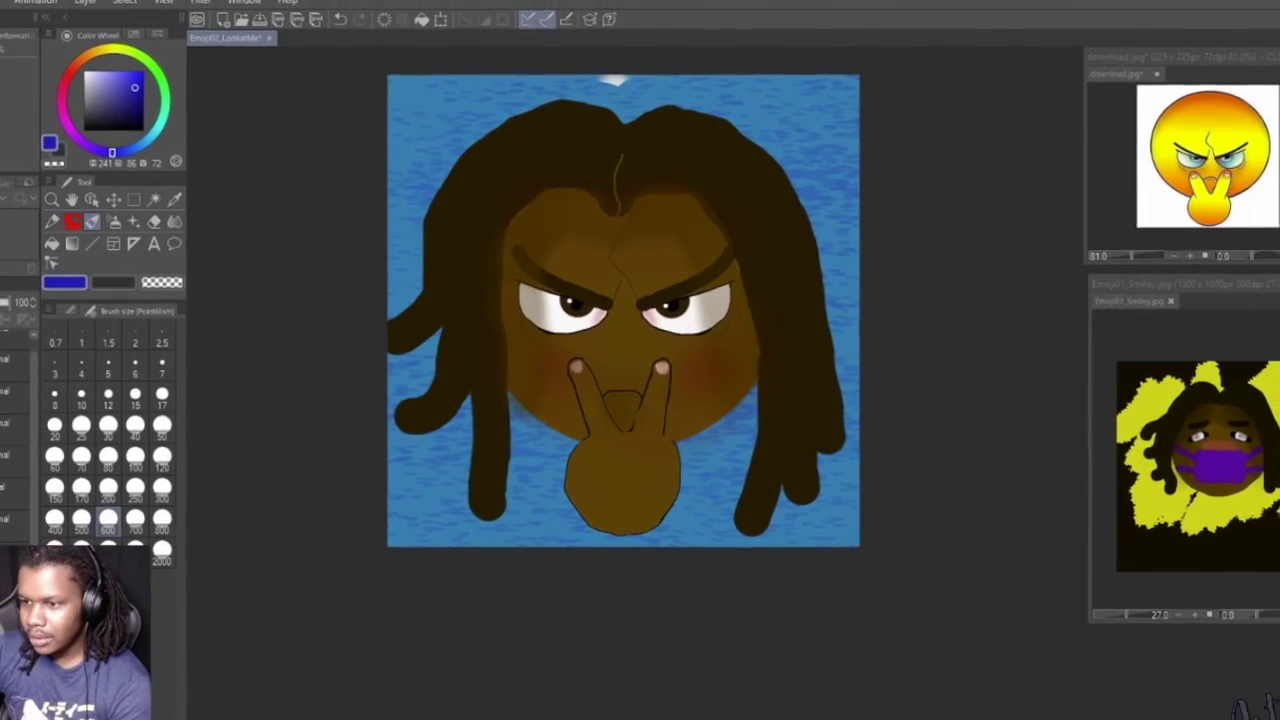
{"action": "left_click", "coordinate": [614, 108], "text": "alt"}
{"action": "left_click", "coordinate": [86, 221]}
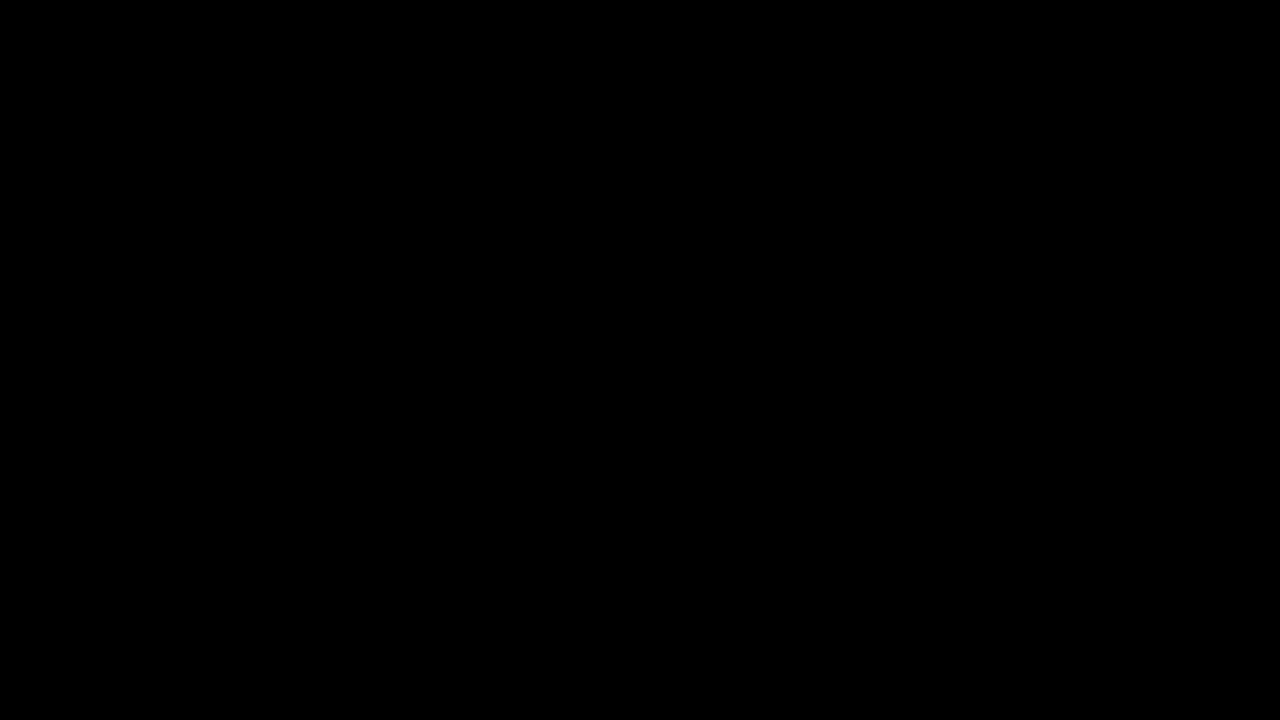